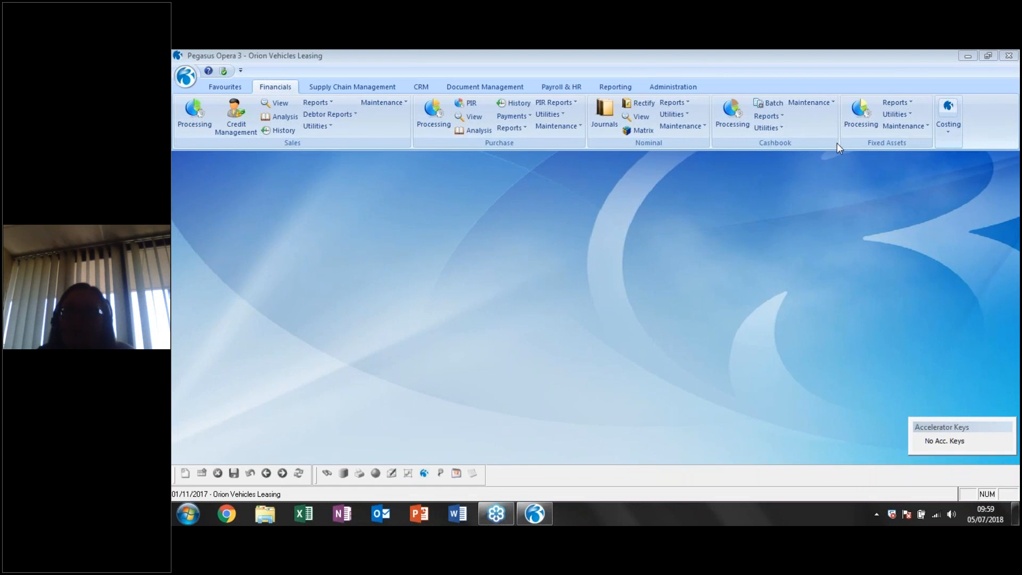
left_click(858, 153)
left_click(859, 152)
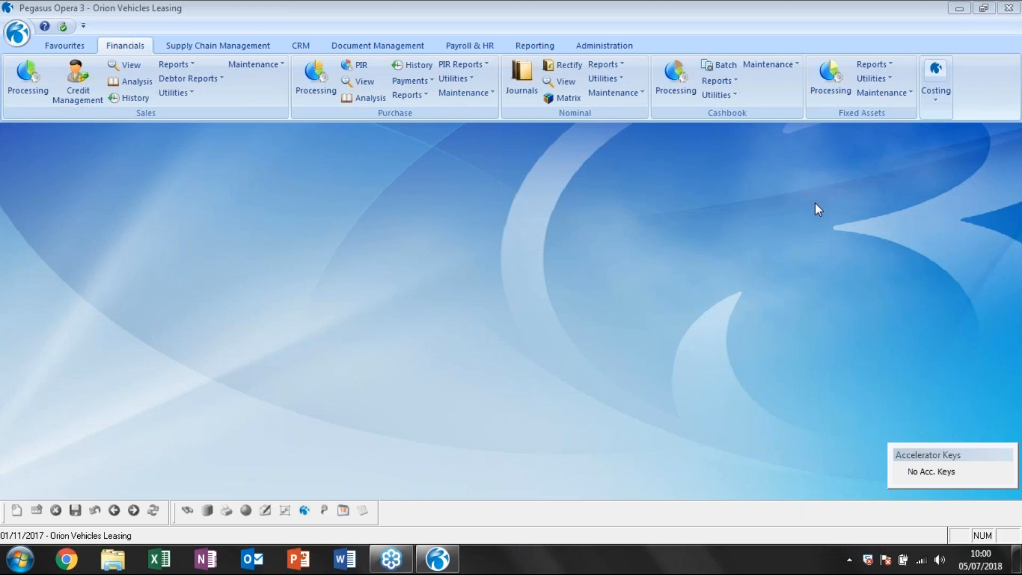
left_click(719, 211)
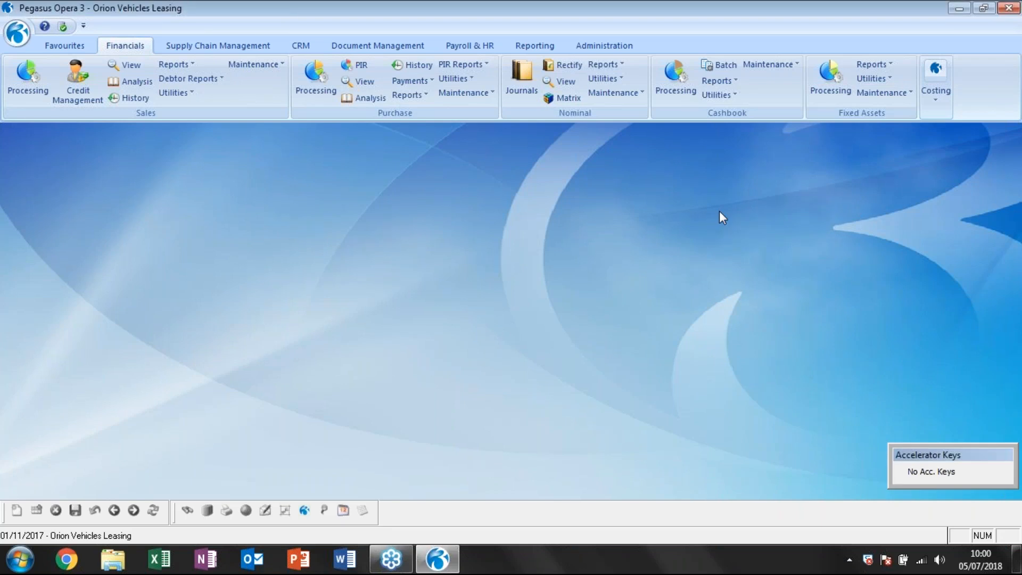
left_click(1015, 216)
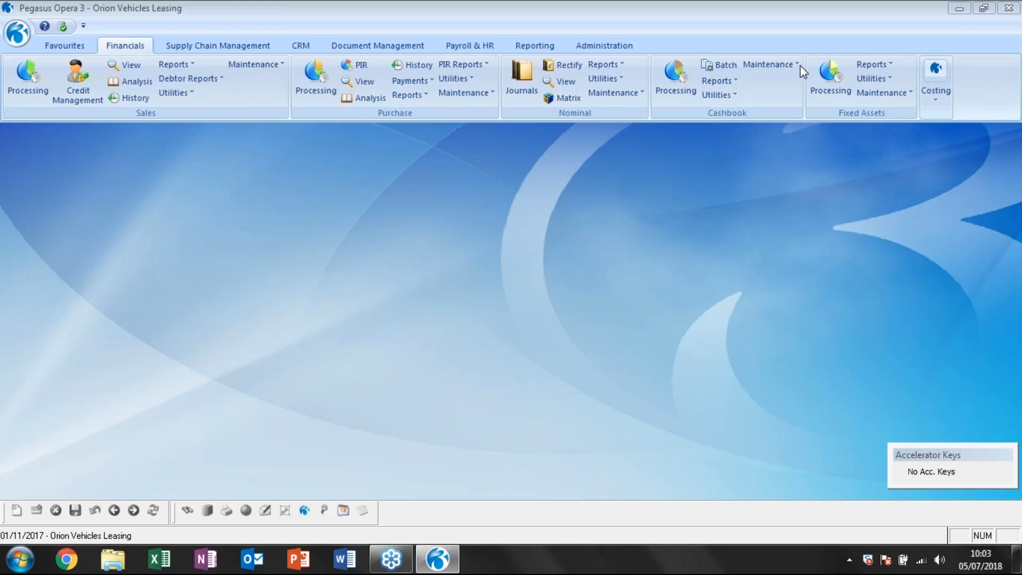
left_click(559, 248)
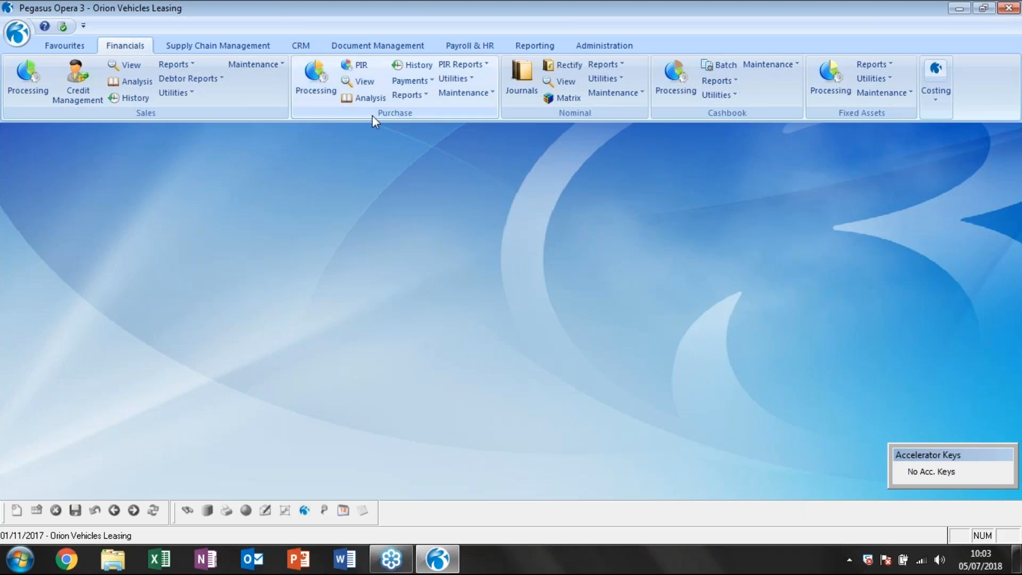
Open Sales Processing for Adams Light Engineering Ltd and examine its account contact, order contact and e-mail address details.
left_click(27, 80)
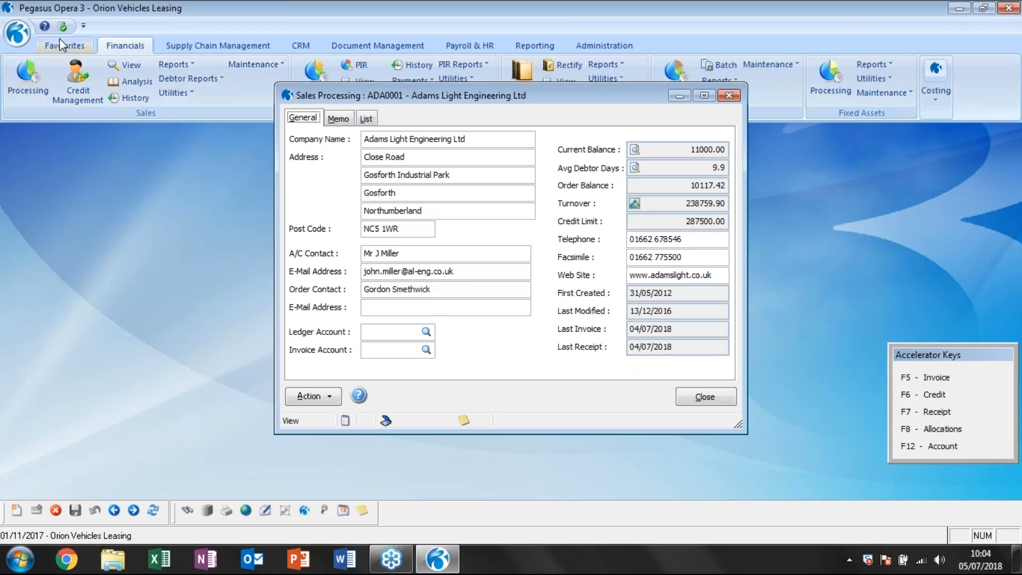
left_click(408, 255)
left_click_drag(408, 255, 370, 255)
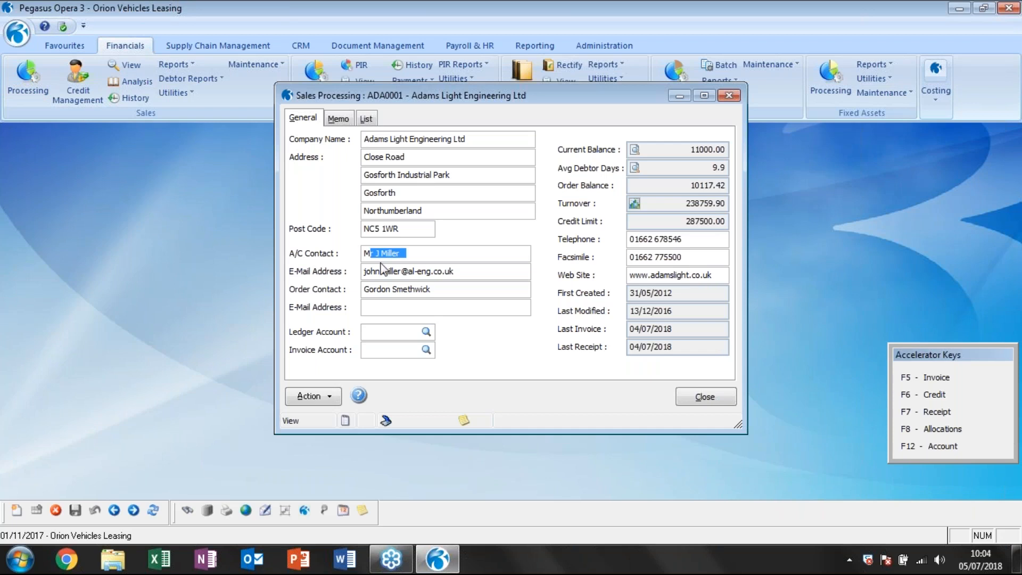
left_click(475, 273)
left_click_drag(460, 292, 359, 299)
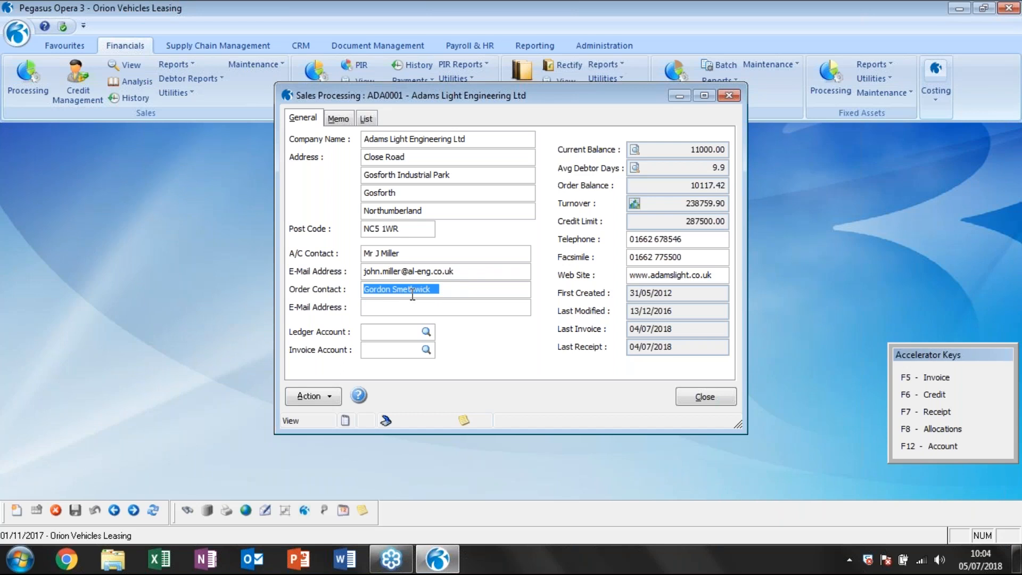
left_click_drag(470, 272, 342, 269)
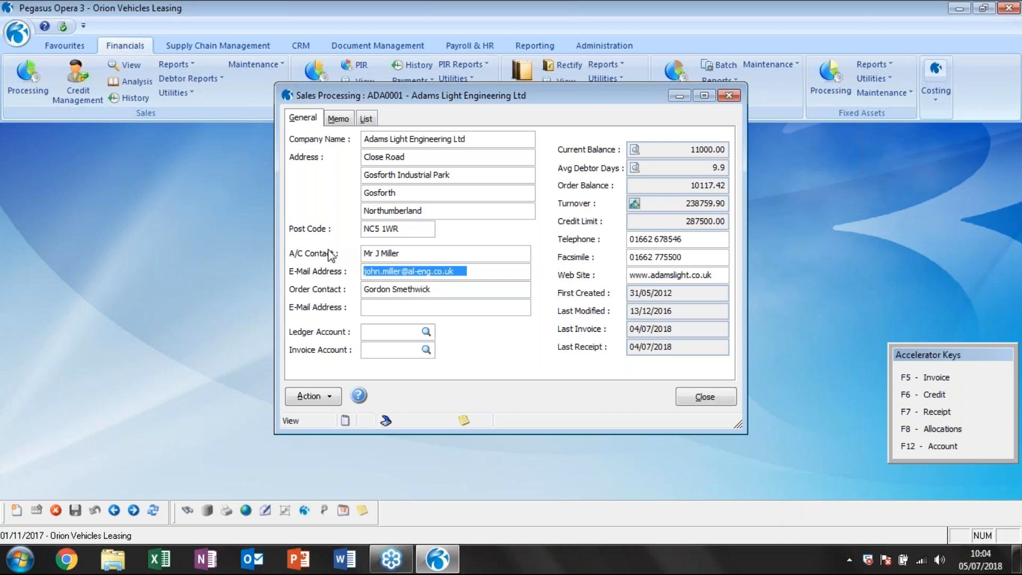
left_click_drag(403, 253, 364, 254)
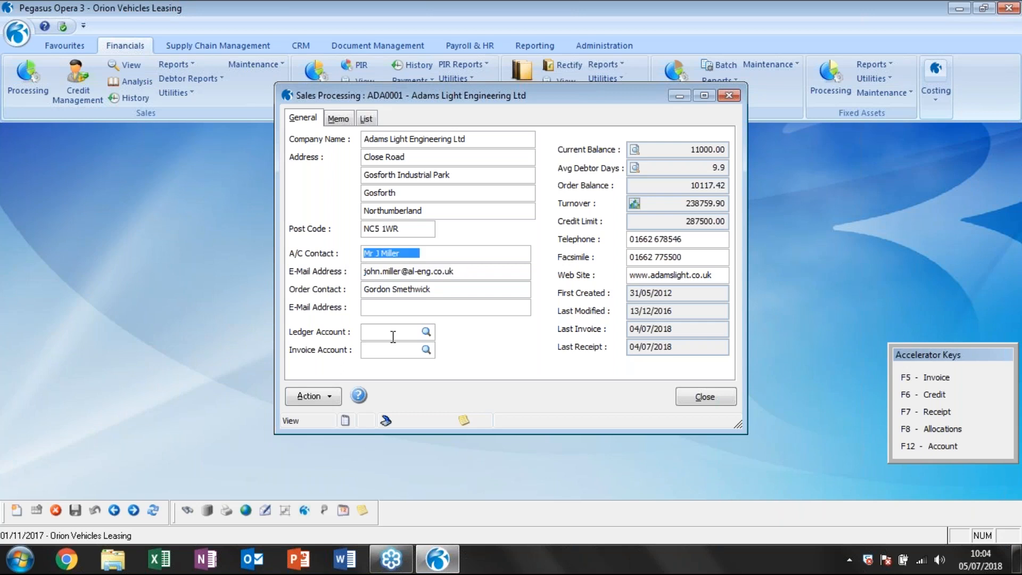
Append a semicolon to the account contact's e-mail address on the Adams Light Engineering Ltd record and save it.
left_click(481, 272)
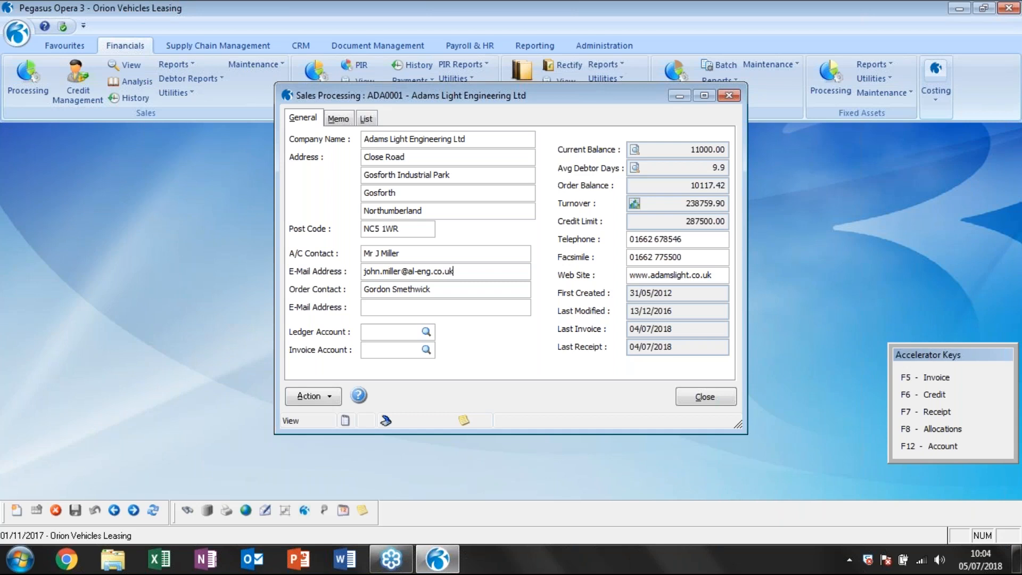
type(";")
left_click(75, 509)
Try the custom profile in the Adams Light Engineering Ltd options and revert to the STD customer profile.
left_click(324, 400)
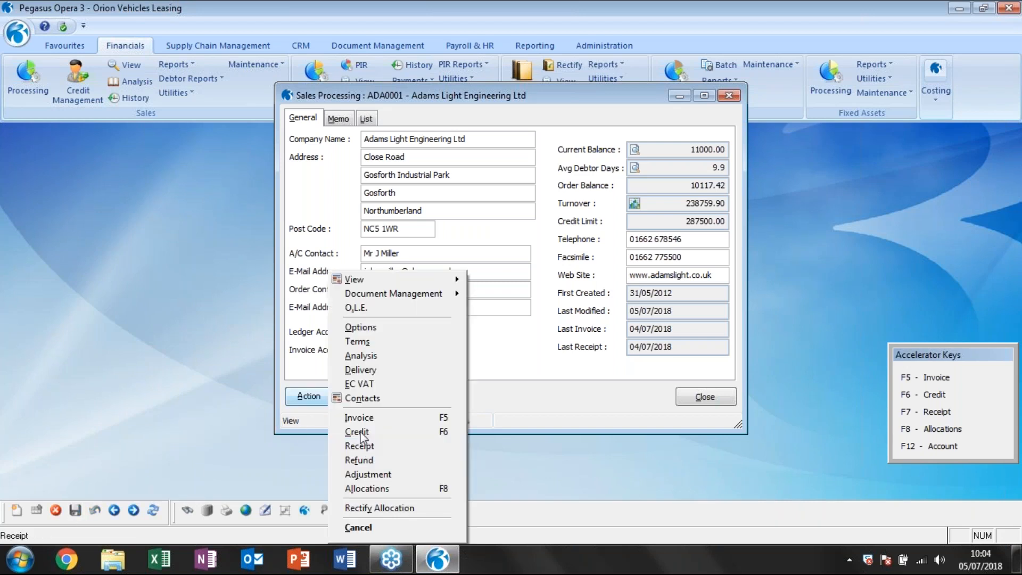
left_click(358, 327)
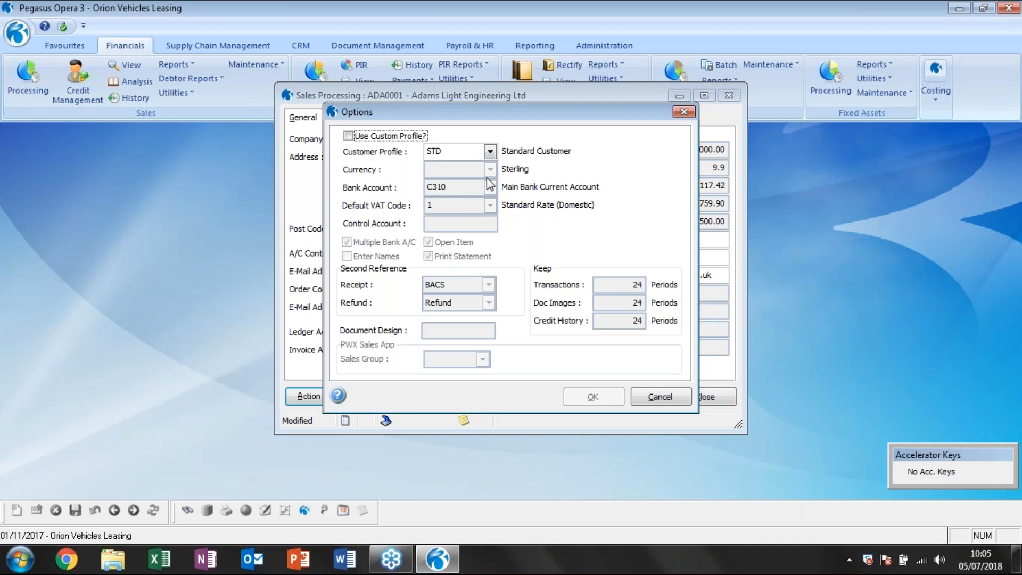
left_click(489, 153)
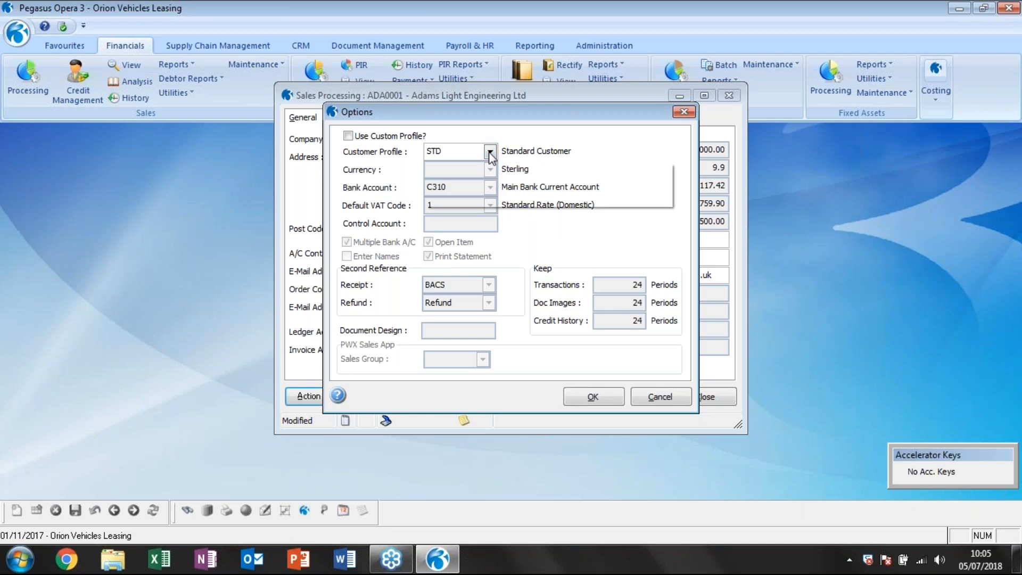
left_click(469, 189)
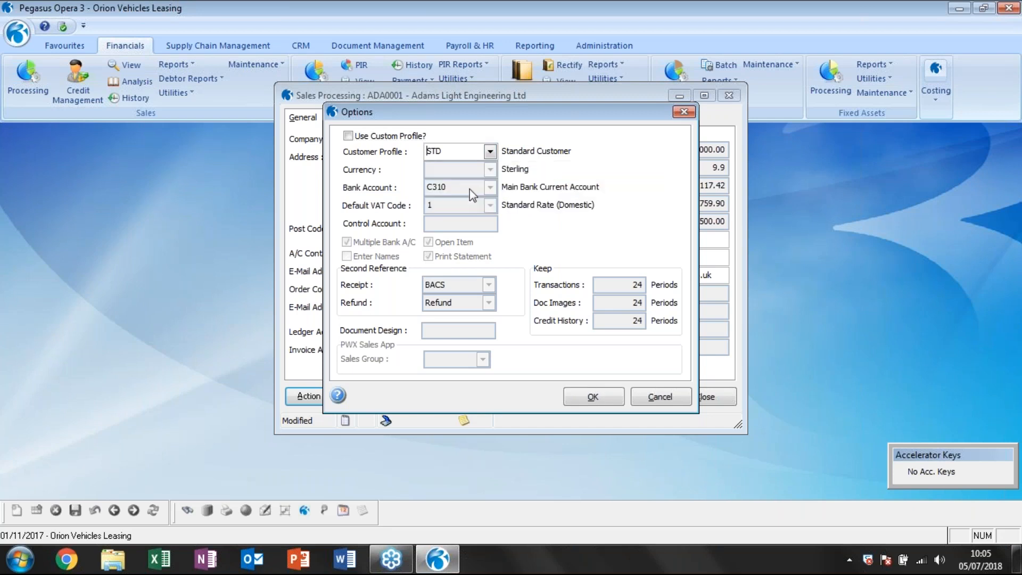
left_click(349, 137)
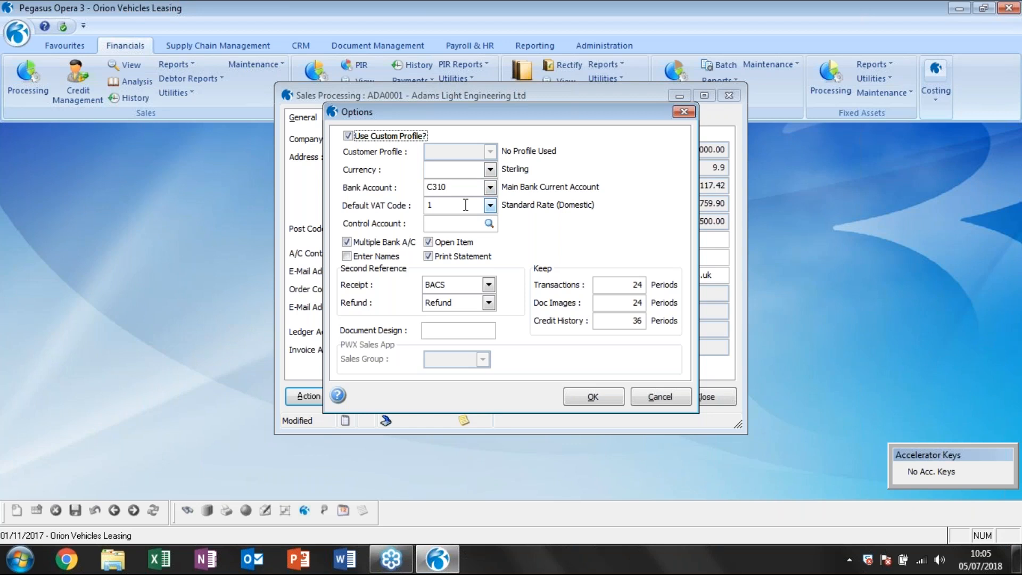
left_click(446, 223)
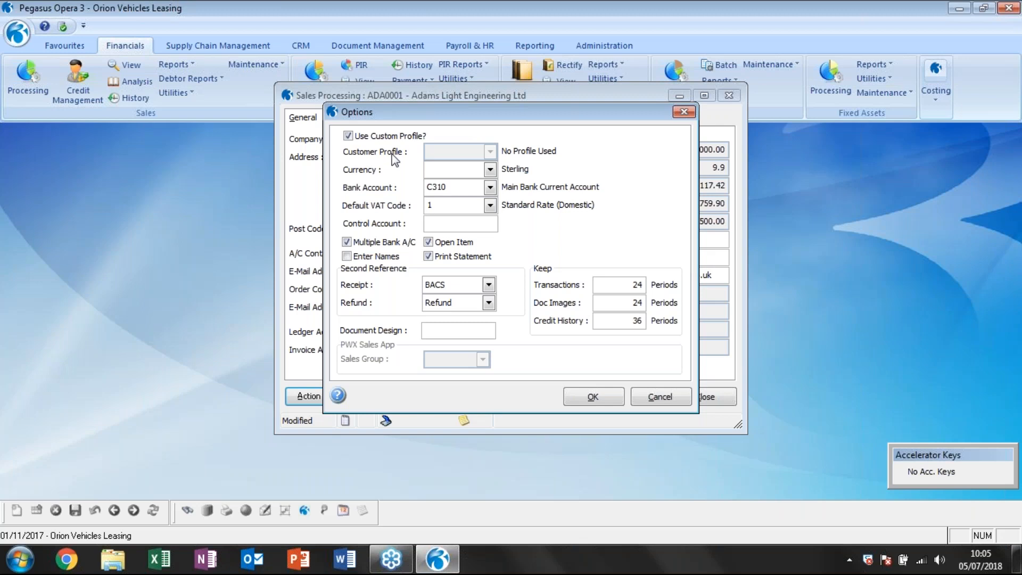
left_click(348, 135)
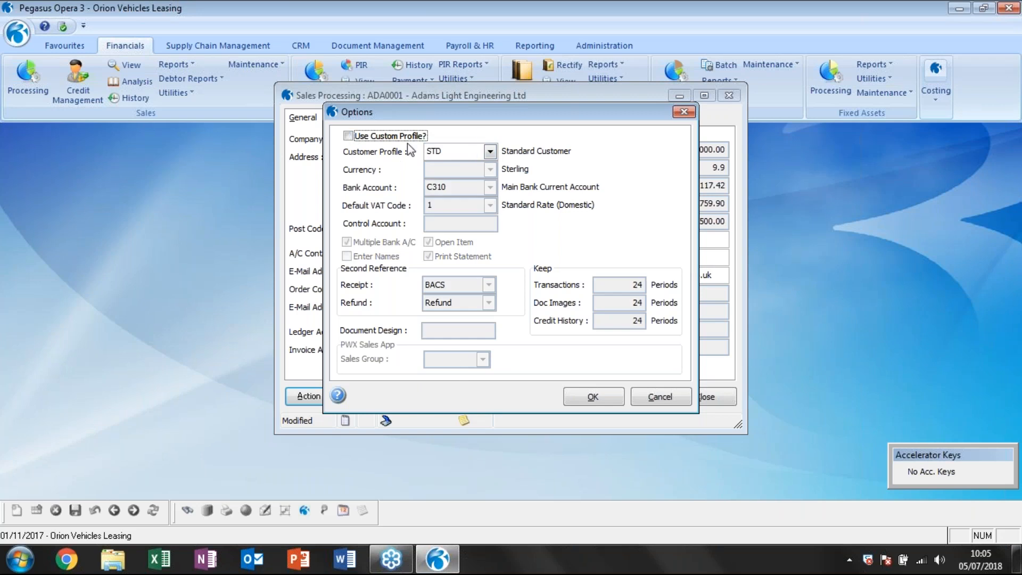
left_click(591, 398)
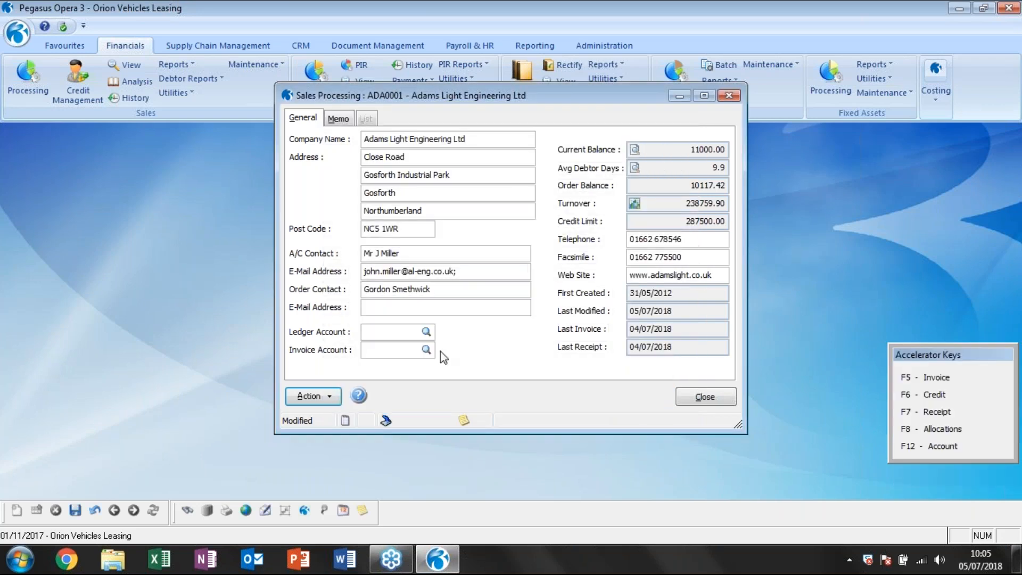
Enable e-mailing of statements in the terms of Adams Light Engineering Ltd.
left_click(320, 396)
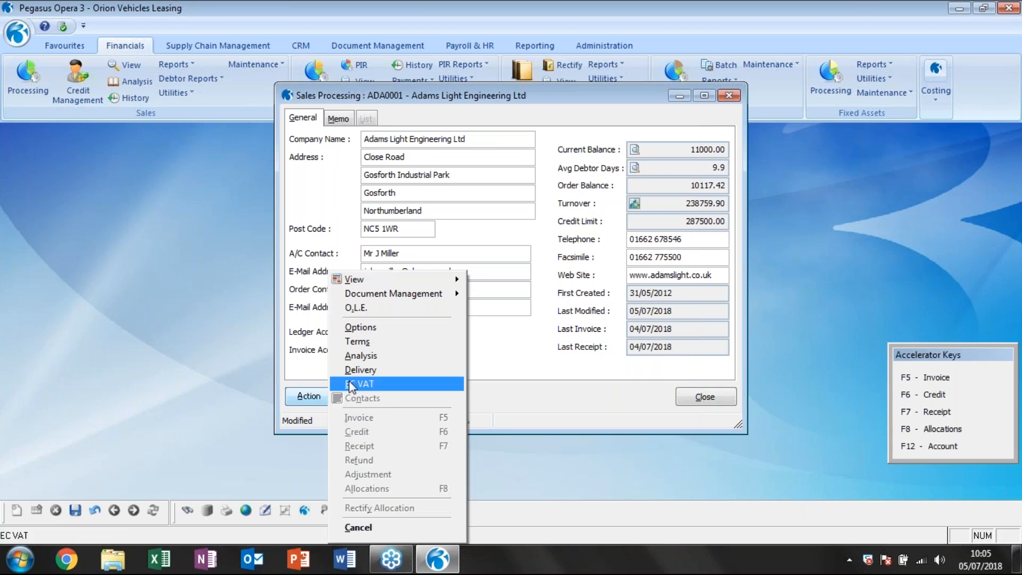
left_click(358, 344)
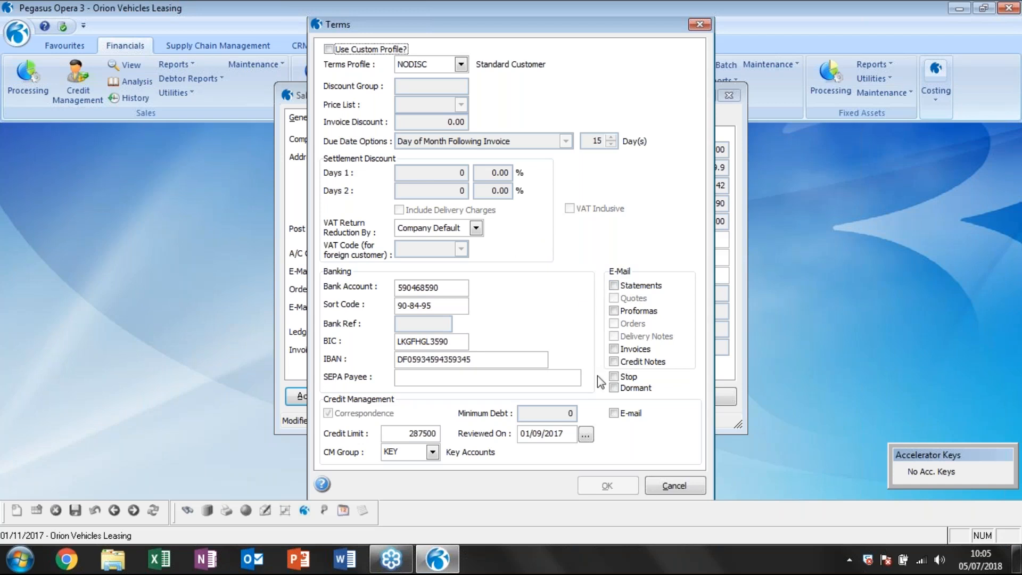
left_click(614, 285)
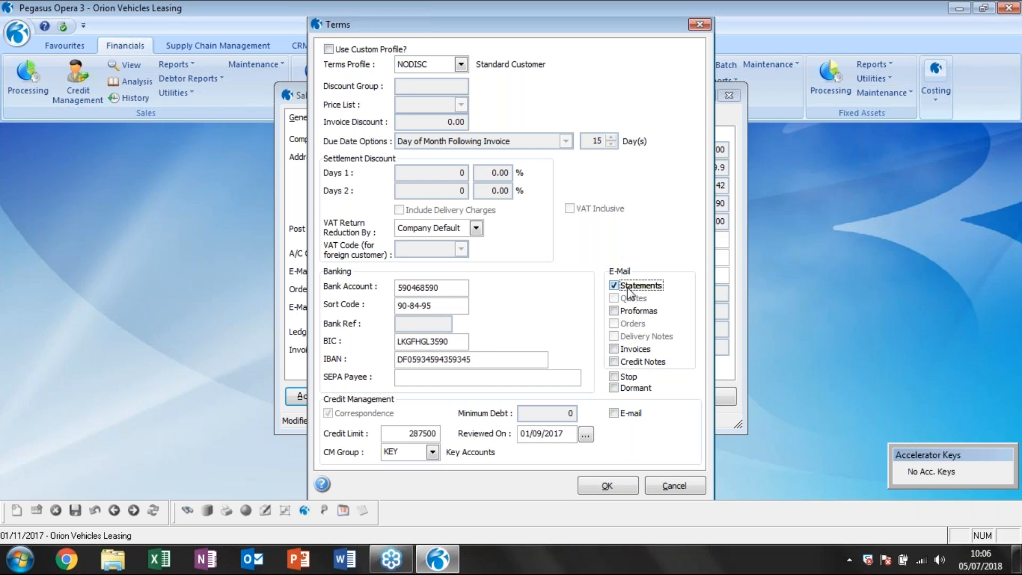
left_click(626, 487)
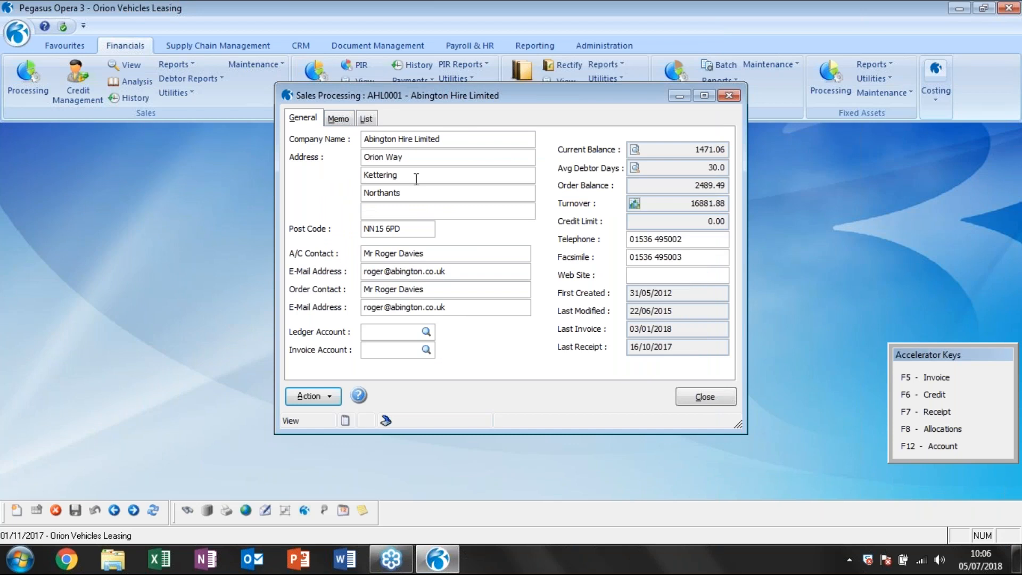
Check the account e-mail of Abington Hire Limited and turn off its custom profile so its options use the EURO customer profile.
left_click_drag(454, 272, 363, 271)
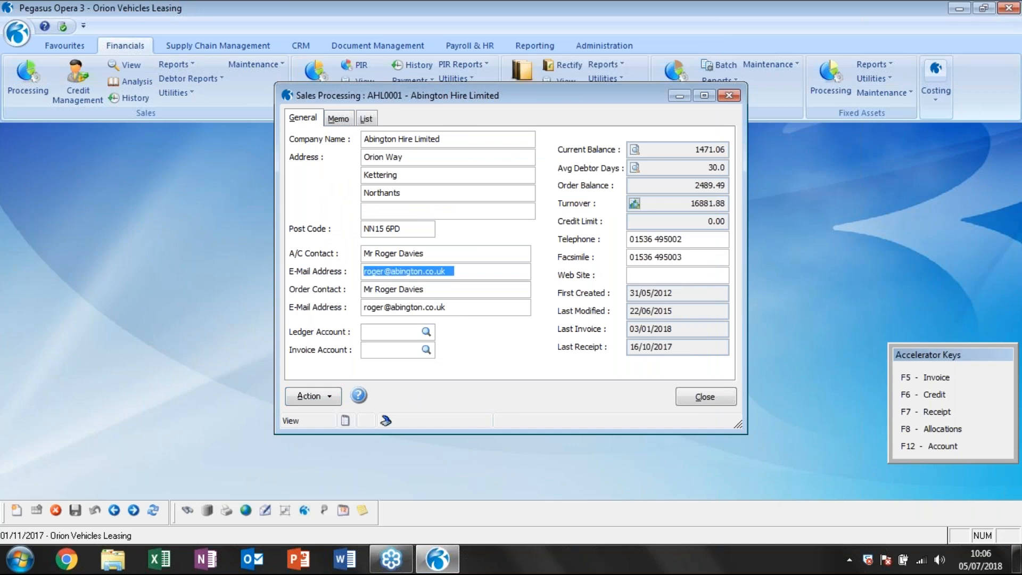
left_click(318, 396)
left_click(361, 328)
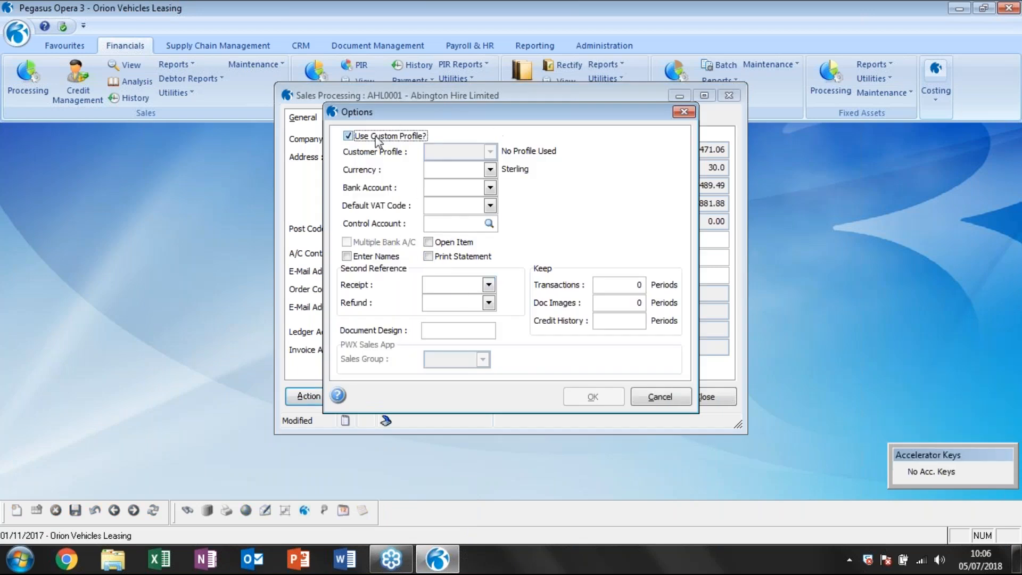
left_click(348, 136)
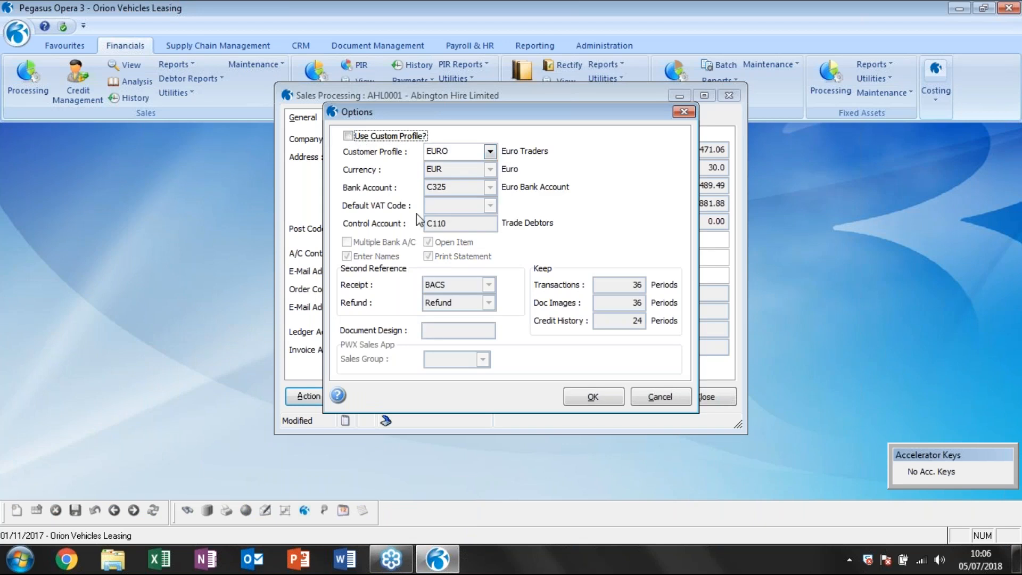
left_click_drag(388, 110, 361, 121)
left_click(612, 405)
Enable e-mailing of statements in the terms of Abington Hire Limited, save the record and close Sales Processing.
left_click(310, 396)
left_click(361, 341)
left_click(638, 285)
left_click(607, 487)
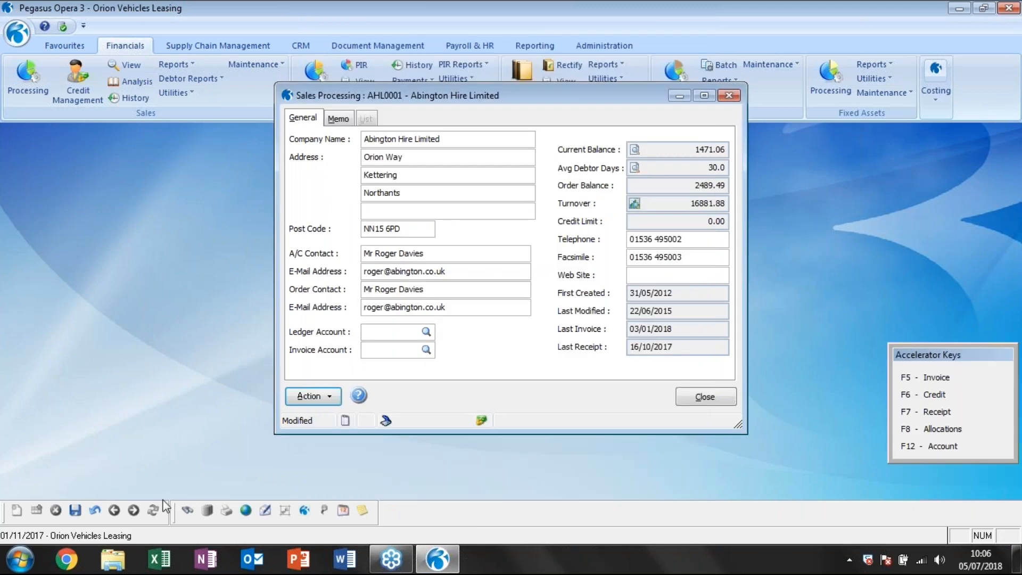
left_click(75, 510)
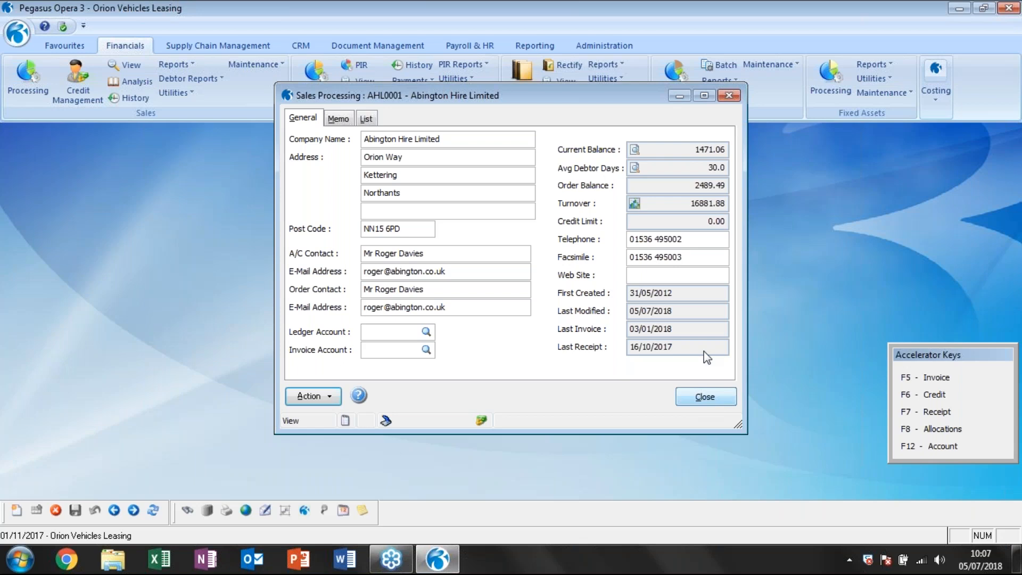
left_click(712, 395)
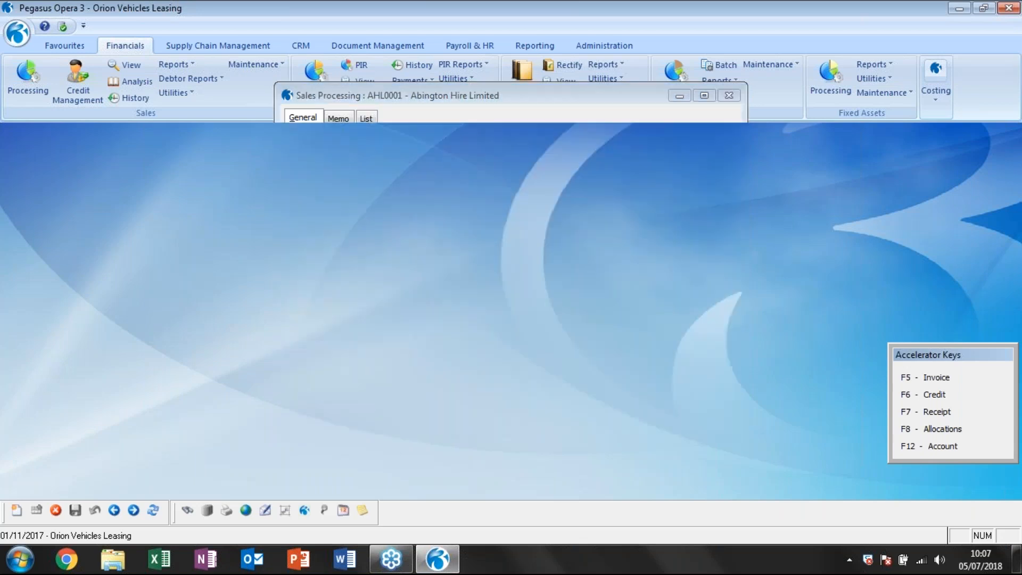
Open the debtor Statements report and keep it in Account sequence, ranging from Adams Light Engineering Ltd to Z Be Forward (Japan) Exports.
left_click(165, 79)
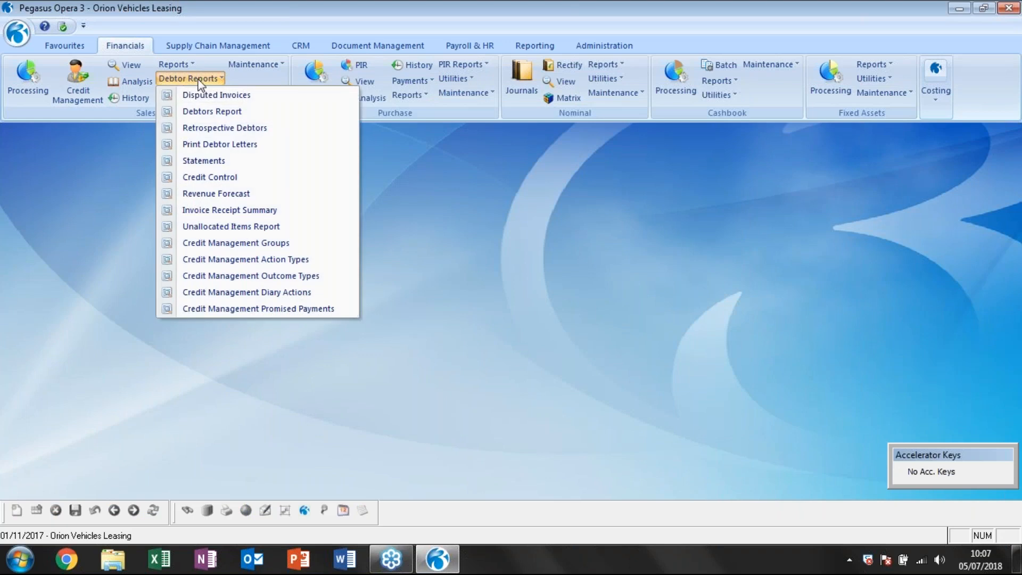
left_click(210, 160)
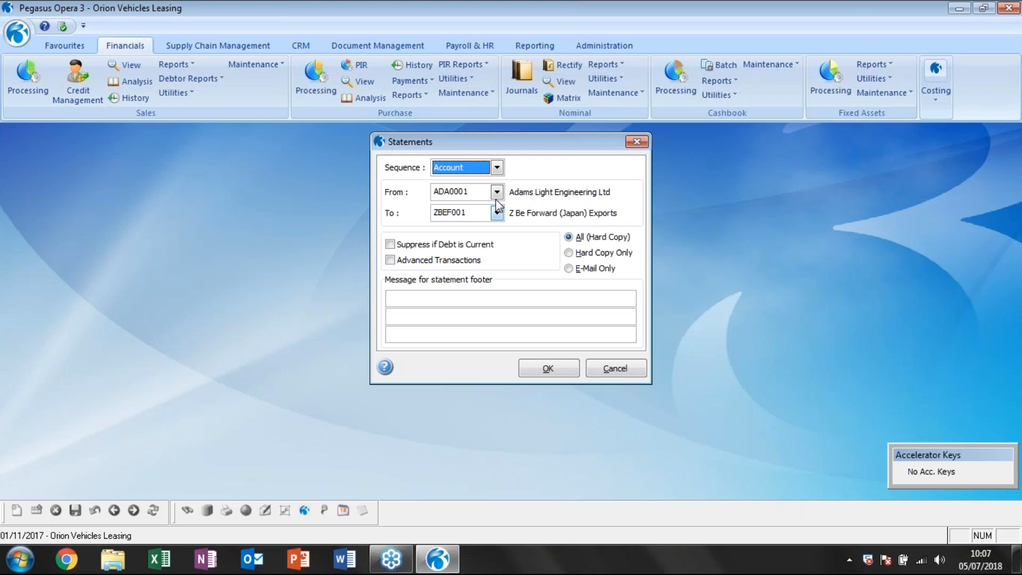
left_click(497, 169)
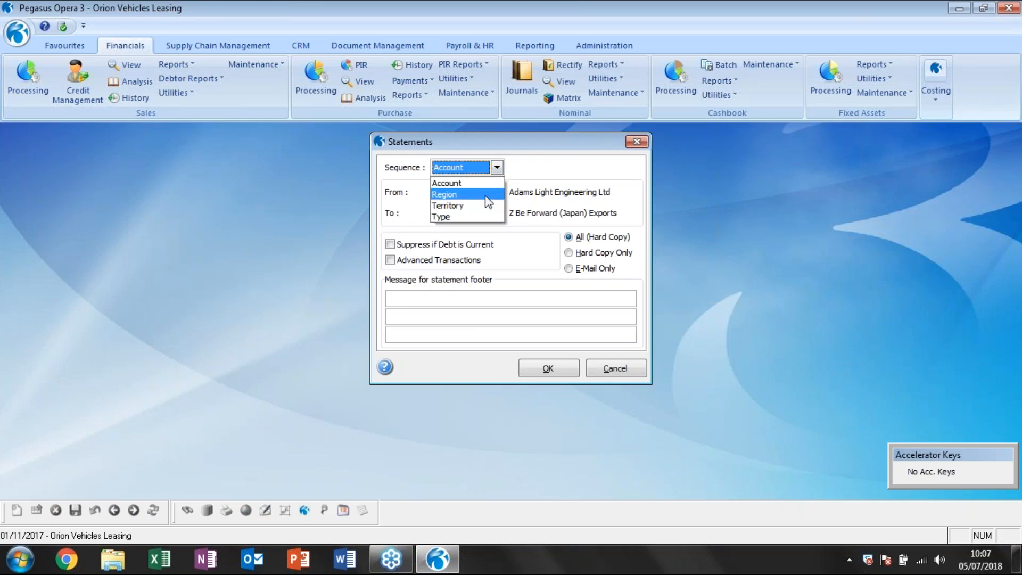
key("Escape")
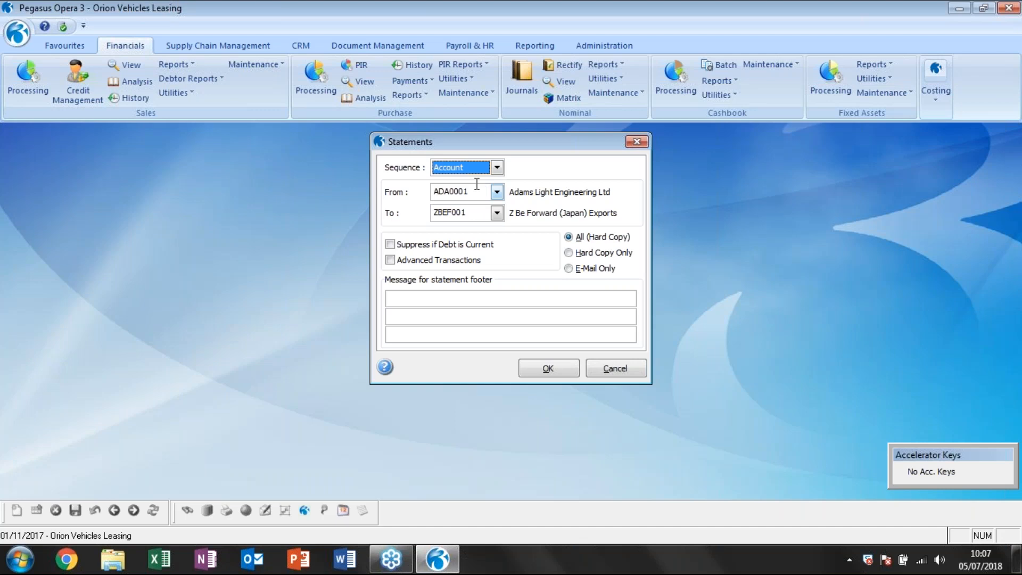
left_click(497, 213)
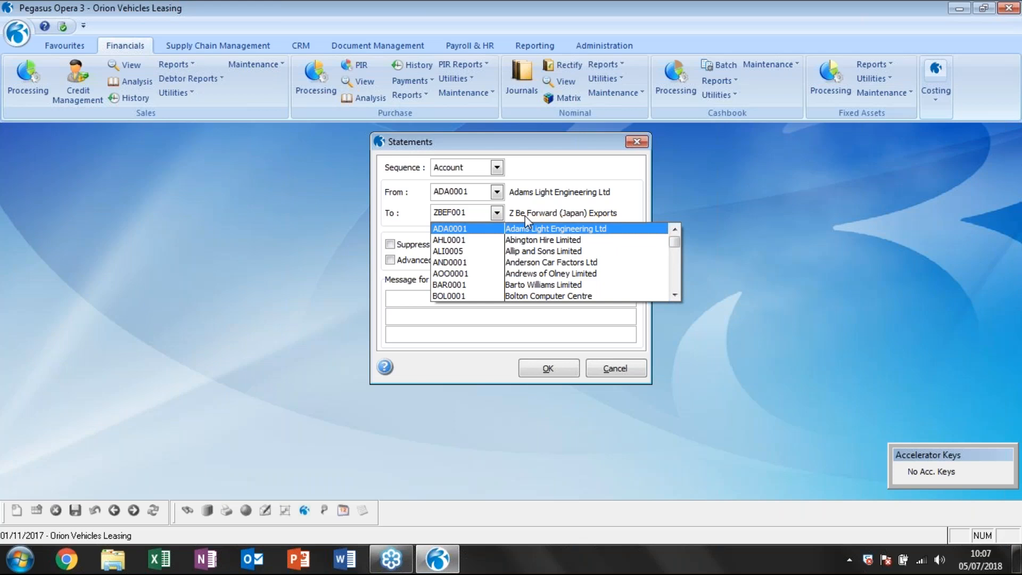
scroll(532, 266, "down", 15)
left_click(535, 297)
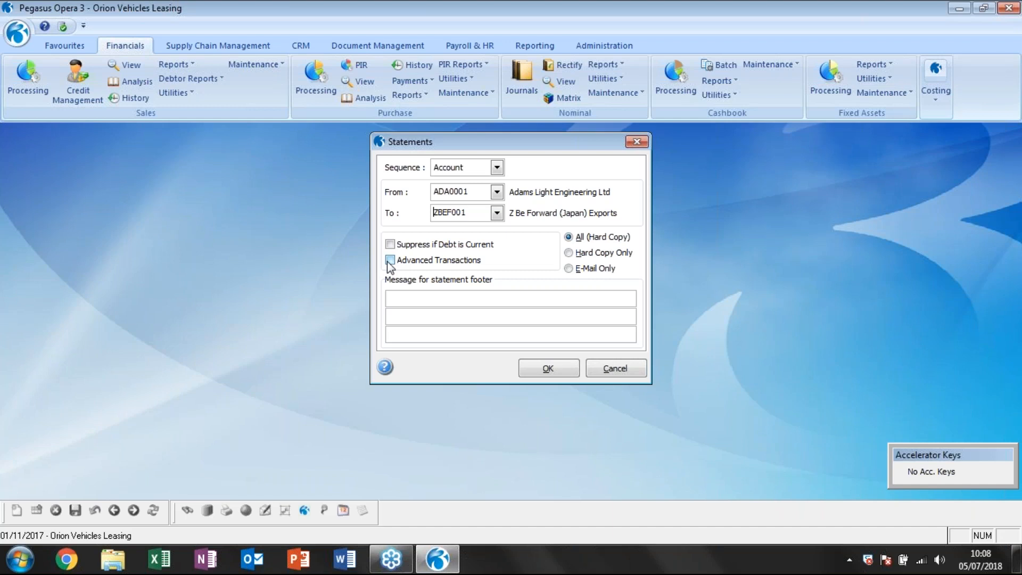
Leave Advanced Transactions excluded and set the statements output to E-Mail Only.
left_click(389, 260)
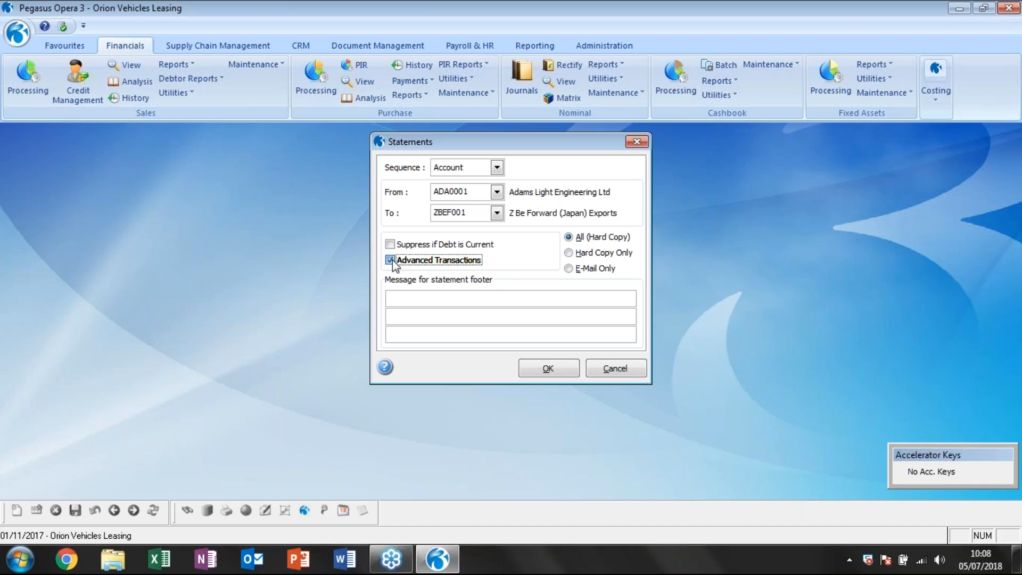
left_click(391, 260)
left_click(574, 269)
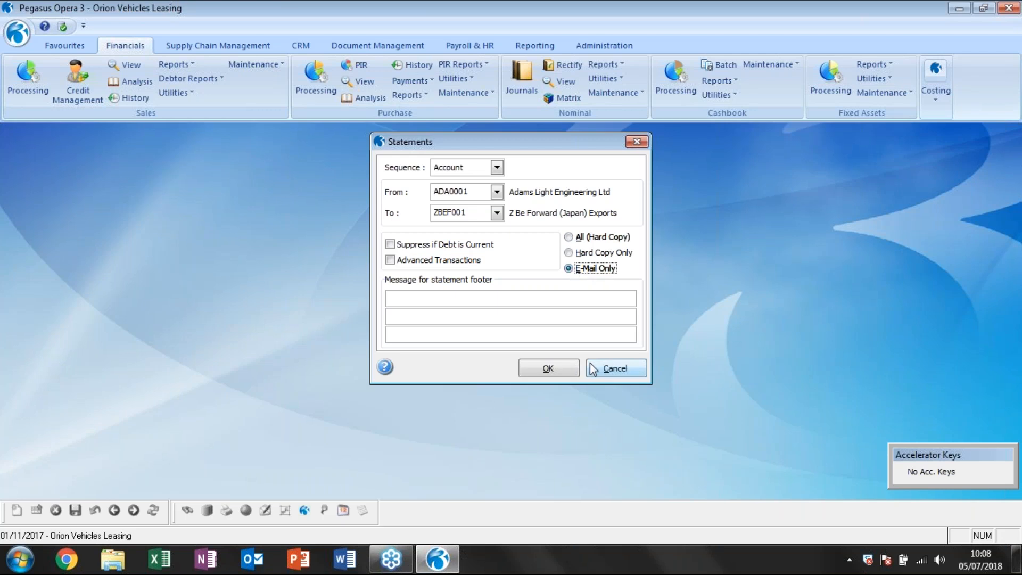
Accept the statements options, review the e-mail location, file name, subject and body text, and publish the statements by e-mail.
left_click(549, 369)
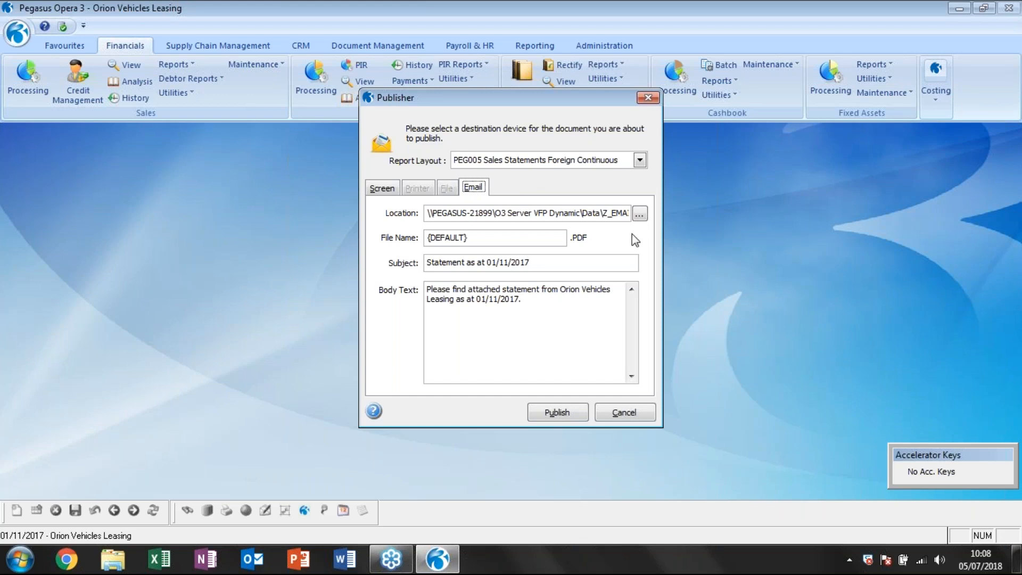
left_click_drag(427, 214, 636, 250)
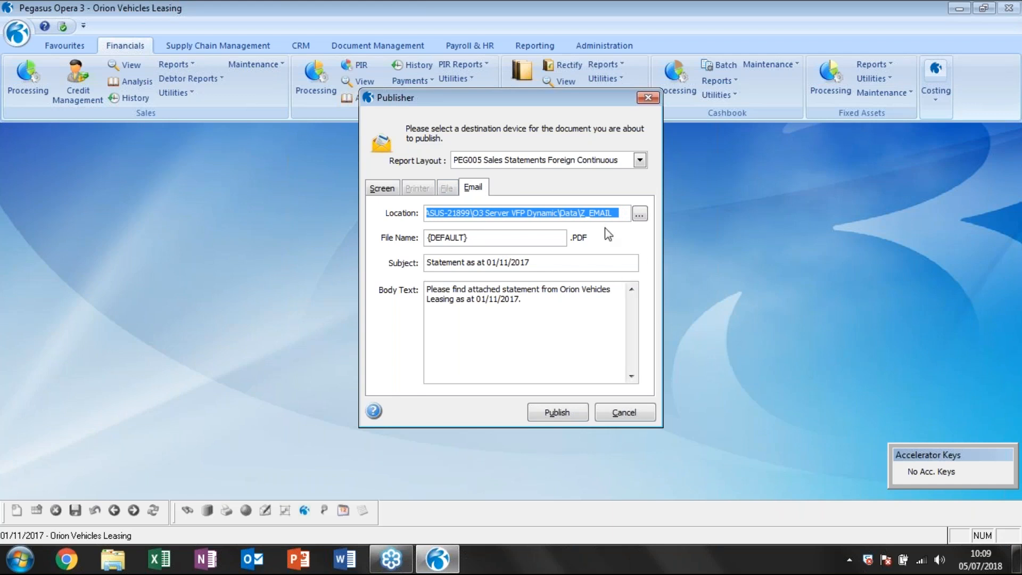
left_click(487, 238)
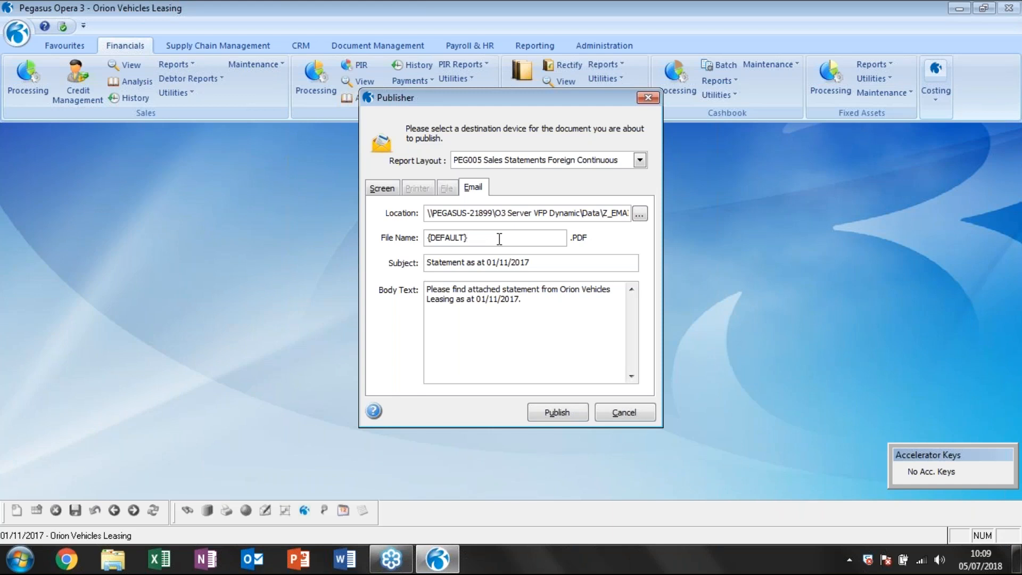
left_click_drag(537, 262, 427, 262)
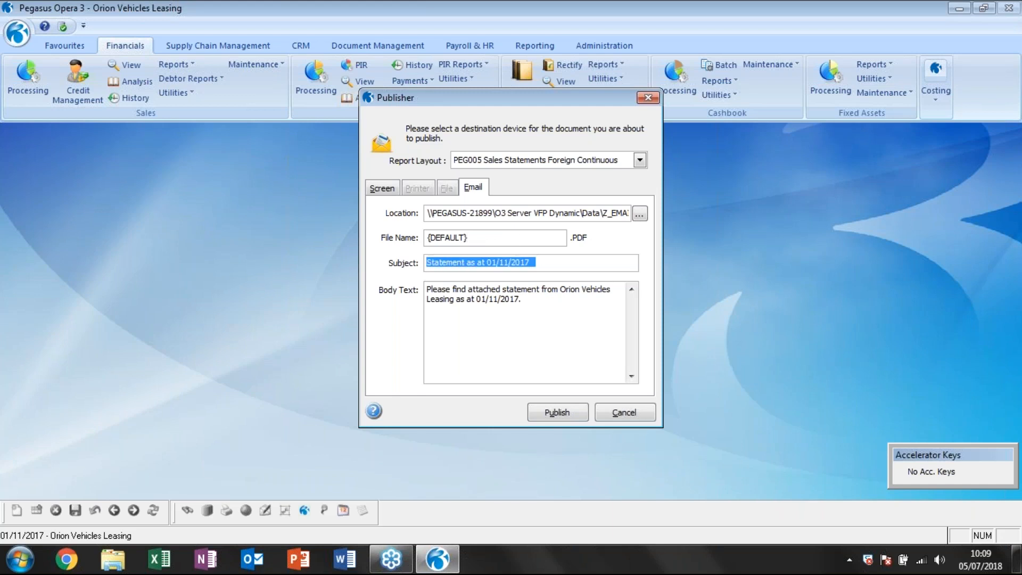
left_click_drag(536, 299, 426, 288)
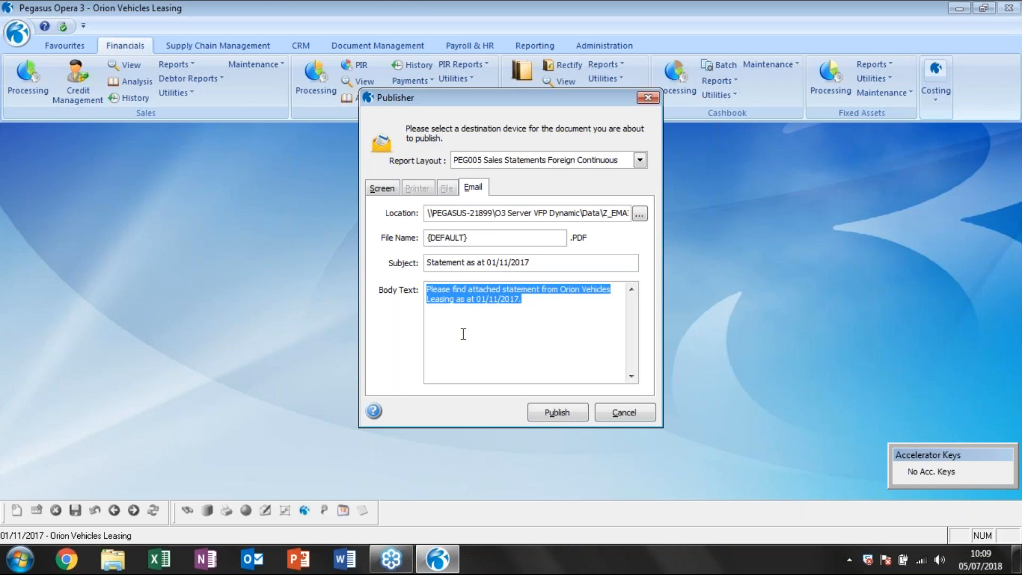
left_click(546, 312)
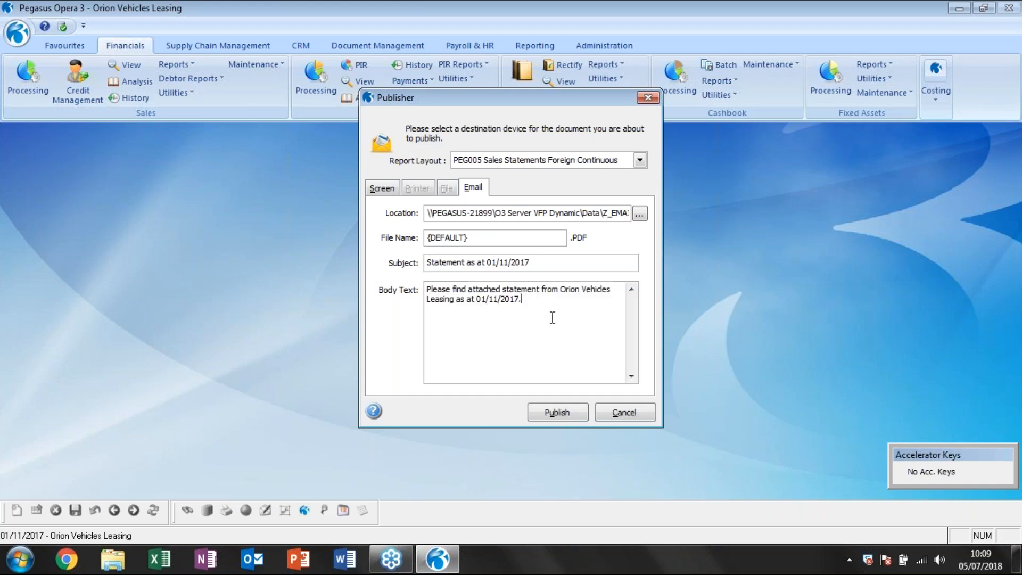
left_click(558, 412)
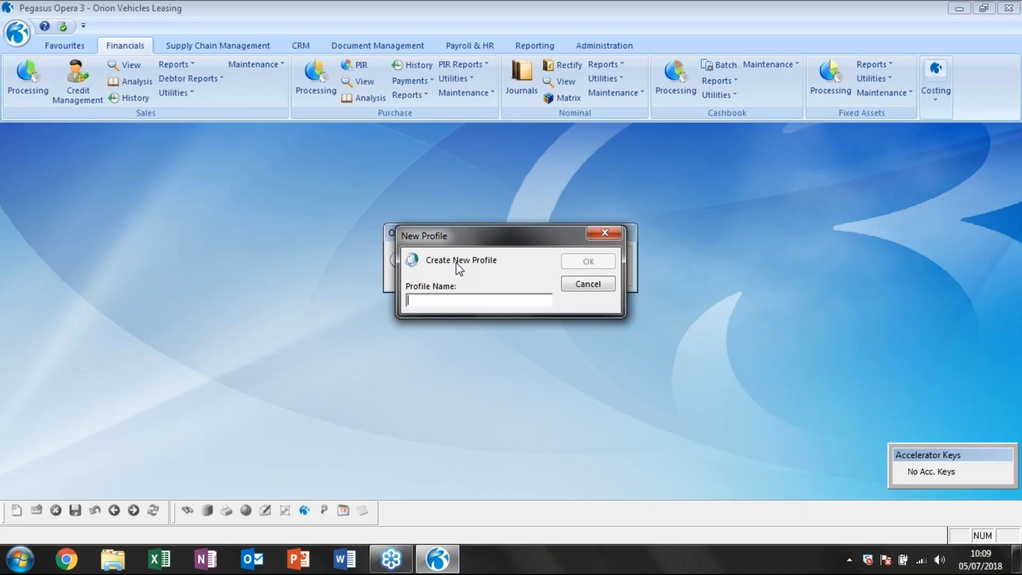
Try to create a mail profile named outlook and set up its e-mail account with the name admin and an e-mail address.
type("outlook")
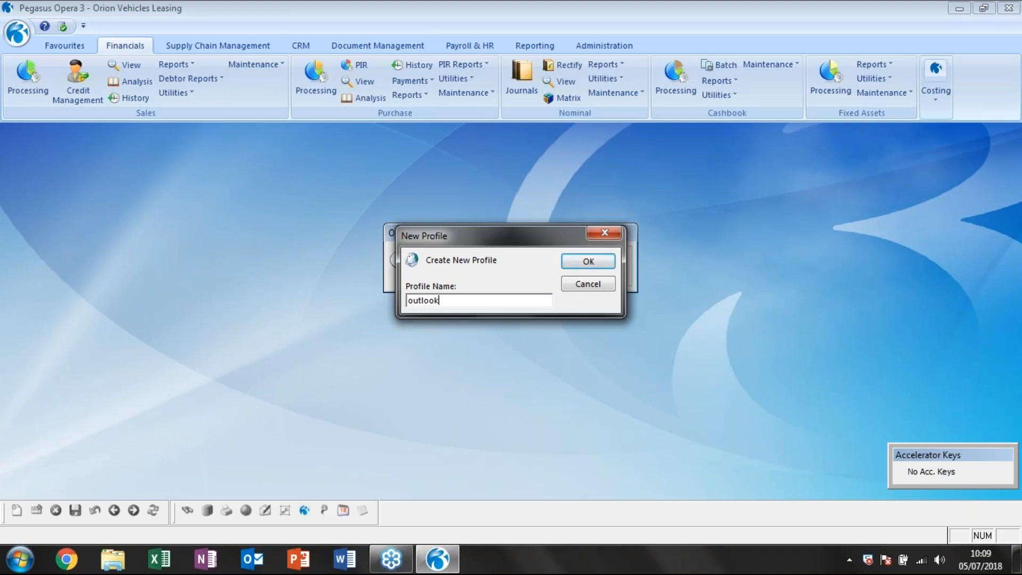
key("Return")
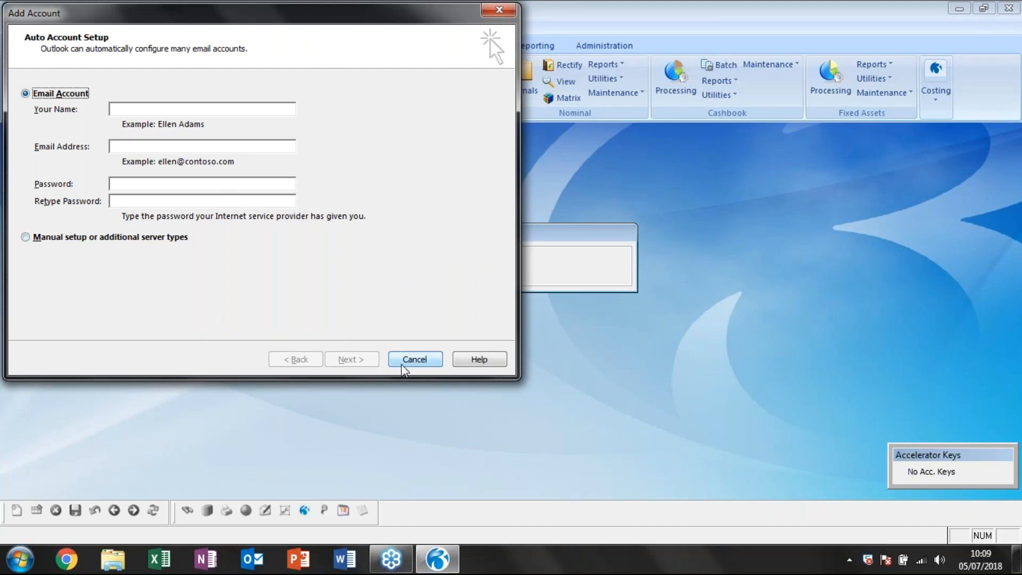
left_click(137, 113)
type("admin")
key("Tab")
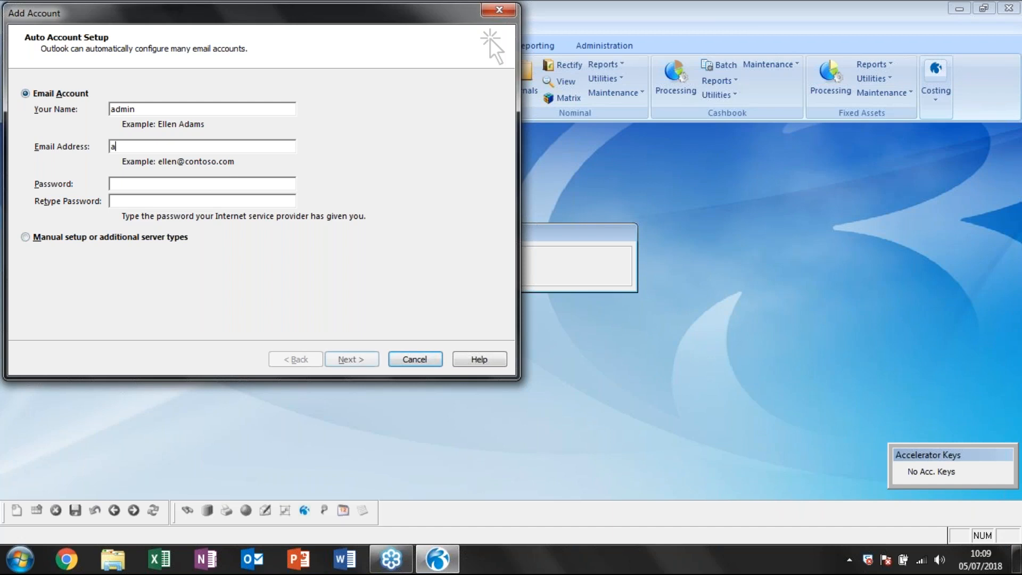
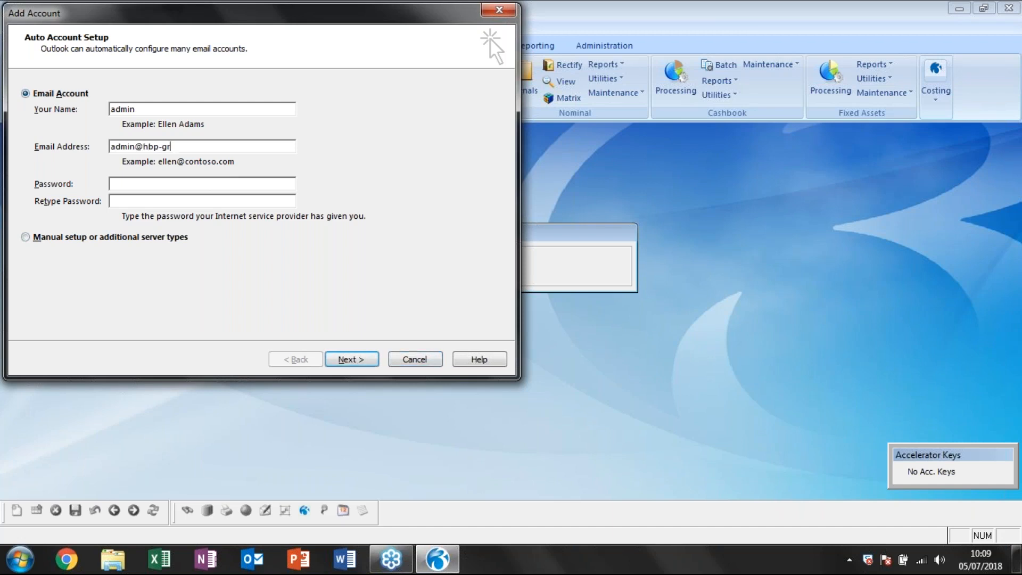
left_click(348, 359)
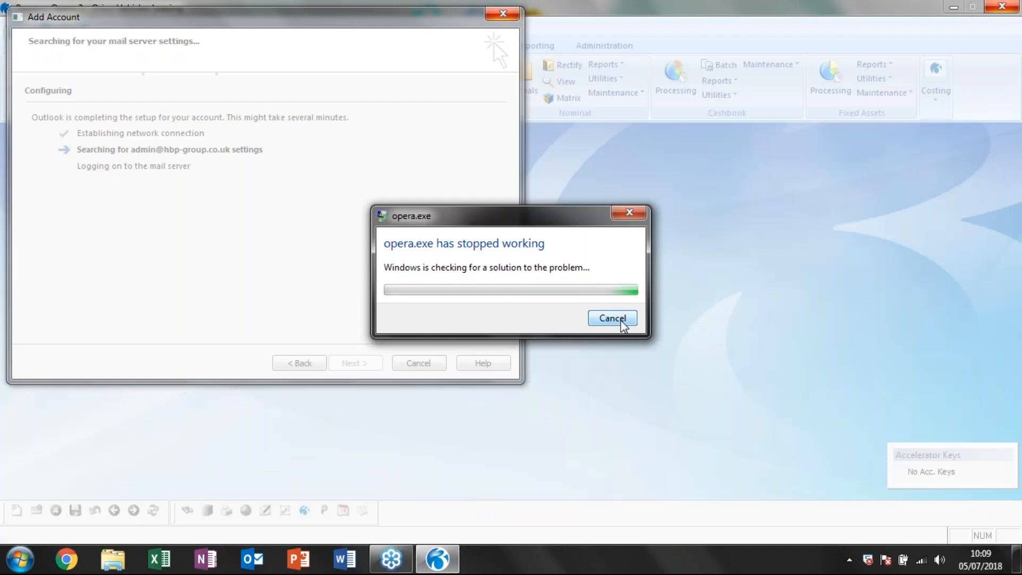
left_click(596, 326)
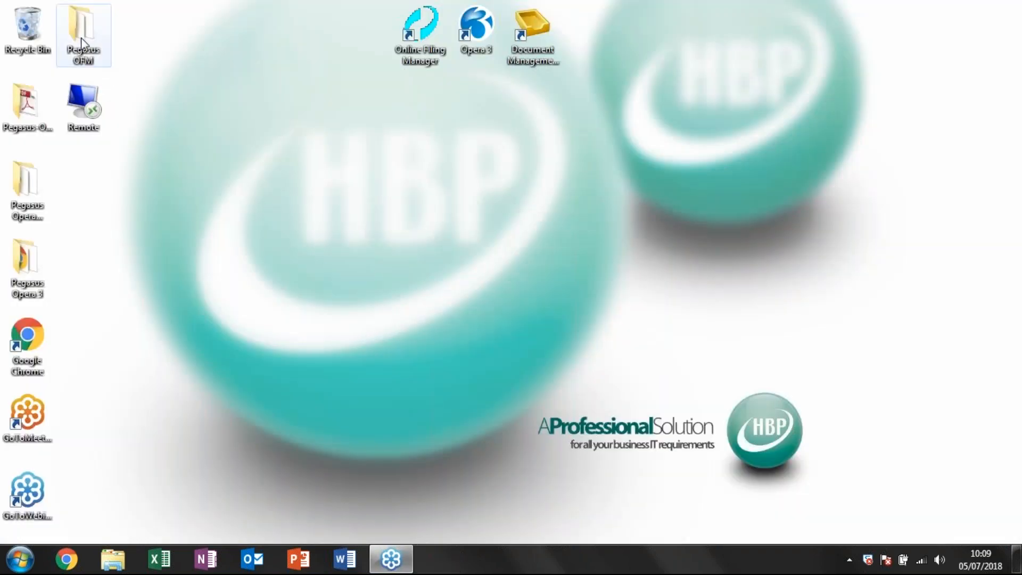
Relaunch Opera 3 and log in as ADMIN.
double_click(476, 27)
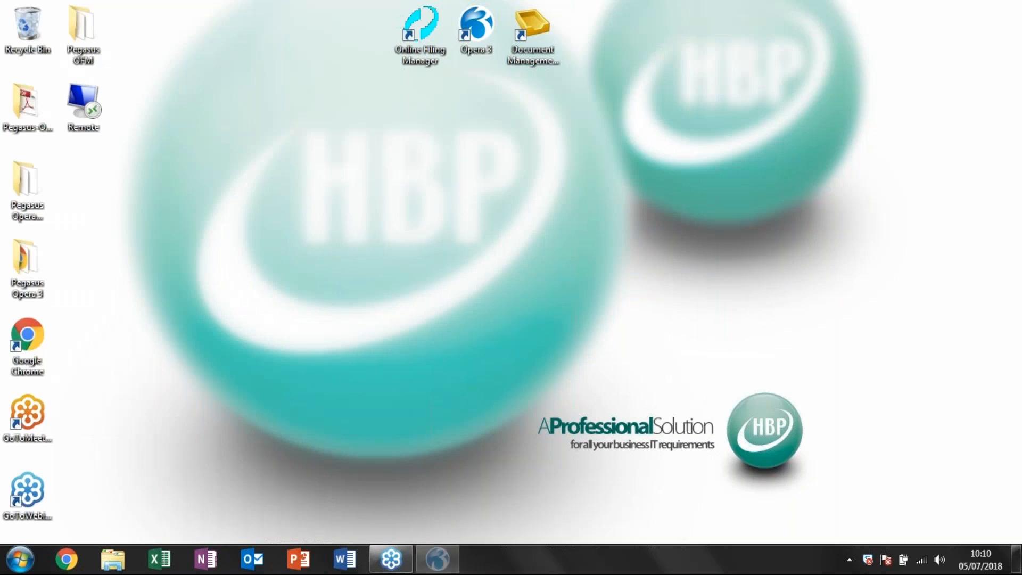
type("ADMIN")
key("Return")
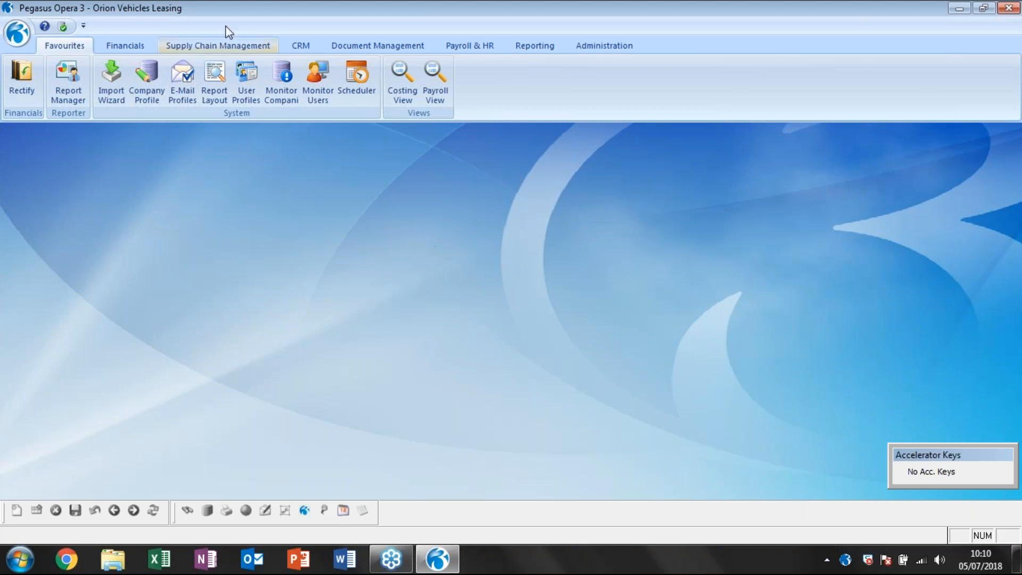
Run the debtor Statements report in Account sequence with Hard Copy Only output and publish it to the screen.
left_click(127, 46)
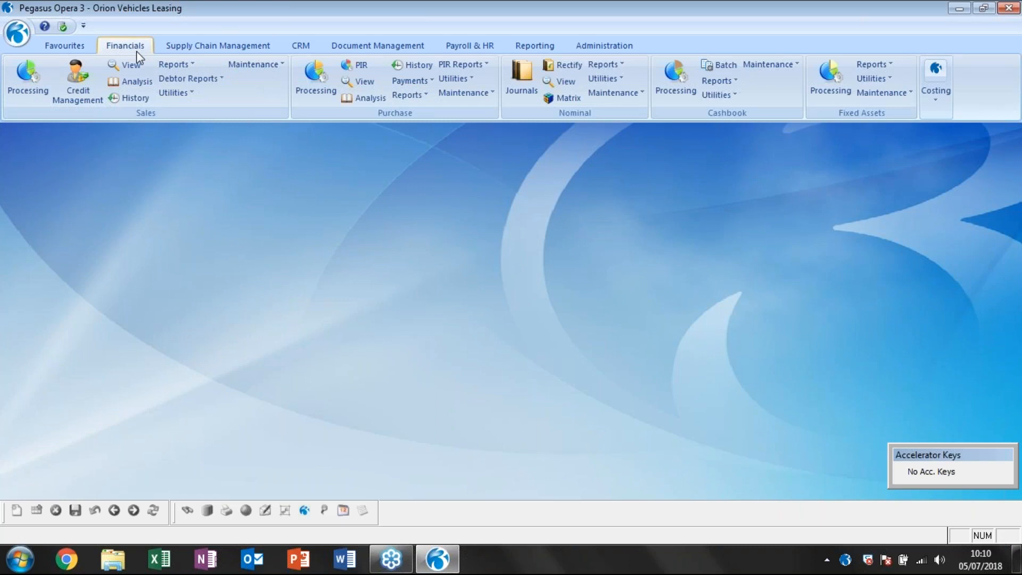
left_click(181, 79)
left_click(226, 161)
left_click(580, 254)
left_click(549, 369)
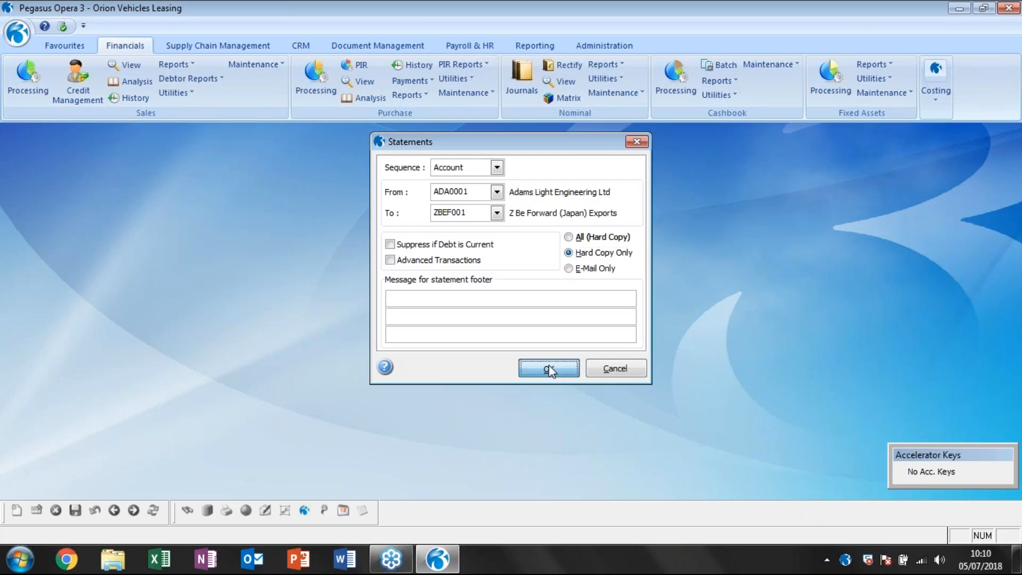
left_click(557, 411)
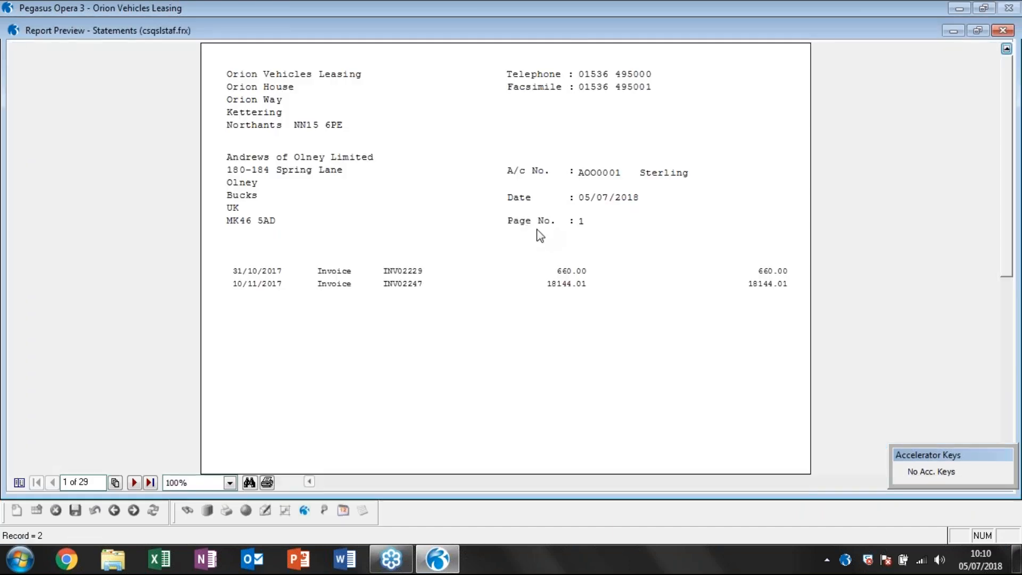
Page forward and back through the previewed hard-copy statements and close the preview.
left_click(135, 484)
left_click(137, 484)
left_click(135, 483)
left_click(136, 484)
left_click(55, 484)
left_click(55, 484)
left_click(55, 484)
left_click(55, 484)
left_click(1000, 32)
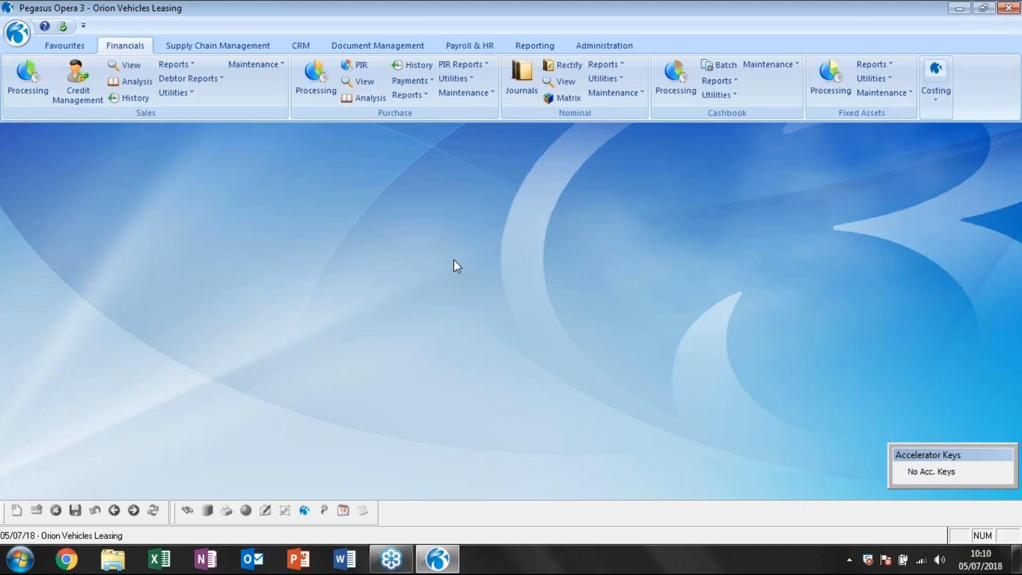
Open Purchase Processing and check the account contact and account e-mail address of Carters Limited.
left_click(315, 74)
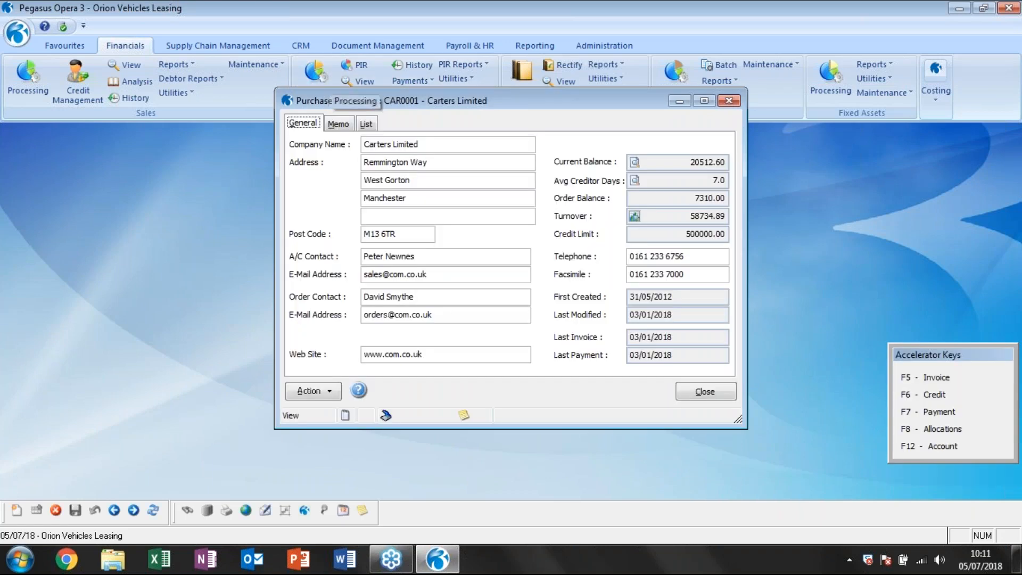
left_click_drag(462, 274, 379, 274)
left_click_drag(445, 257, 362, 257)
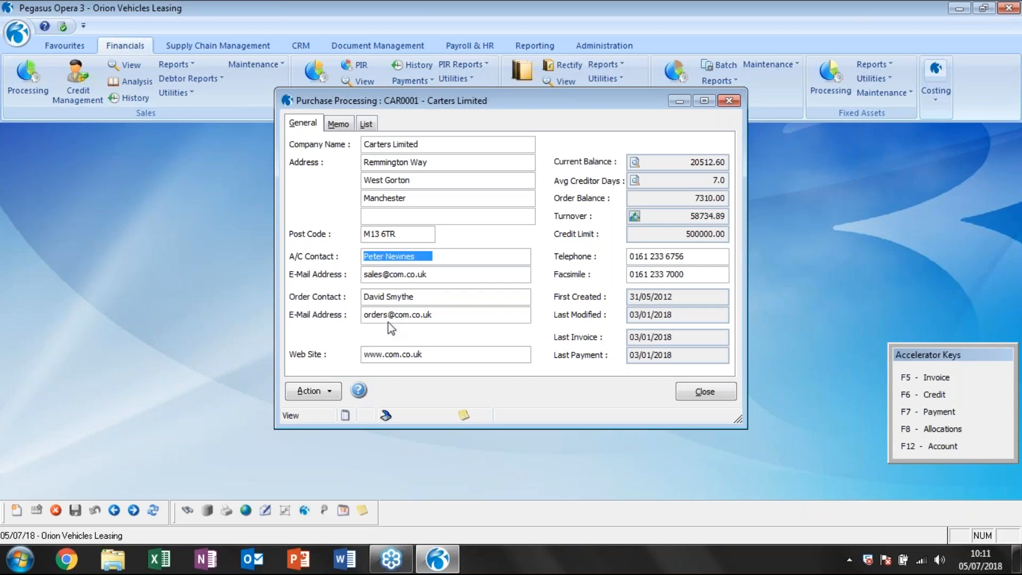
left_click_drag(440, 275, 363, 274)
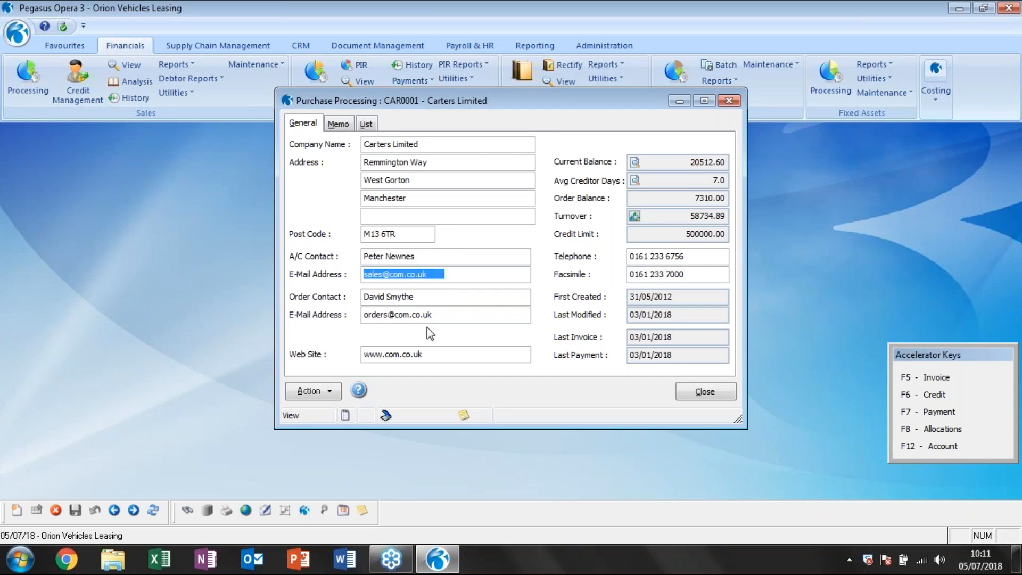
Check the supplier profile options and the e-mail settings in the terms of Carters Limited without changing them, and close Purchase Processing.
left_click(328, 392)
left_click(366, 328)
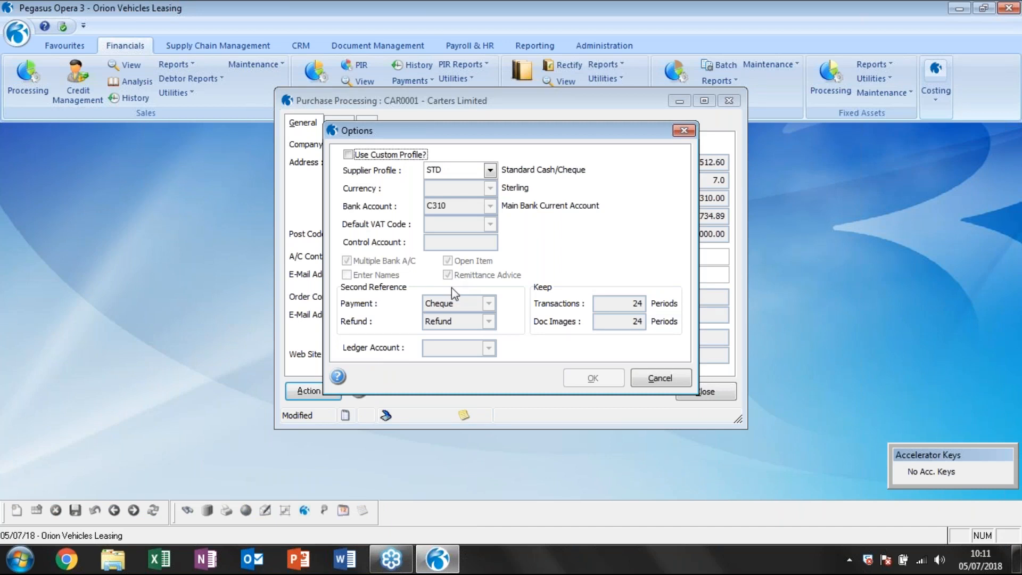
left_click(658, 376)
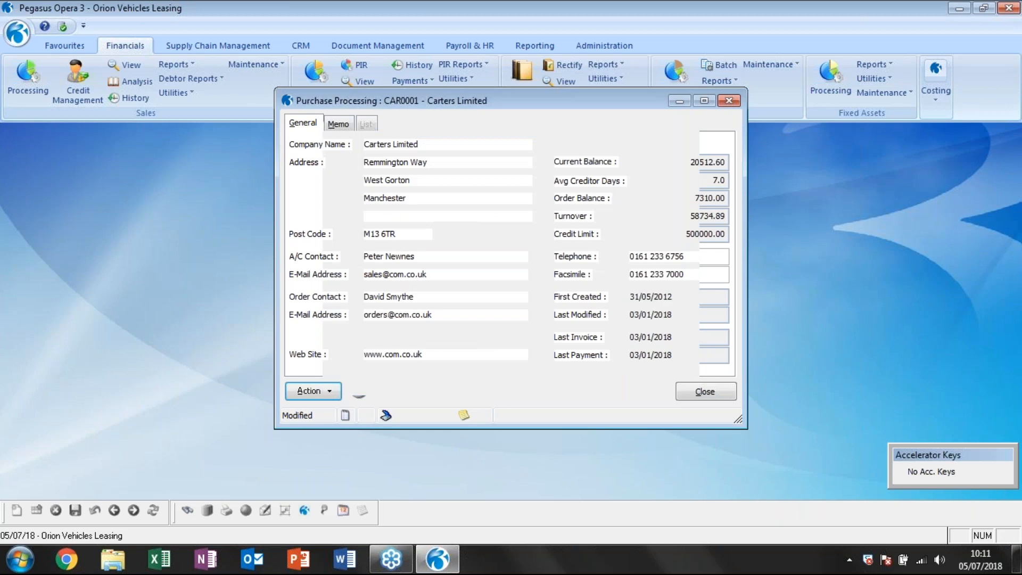
left_click(326, 390)
left_click(366, 330)
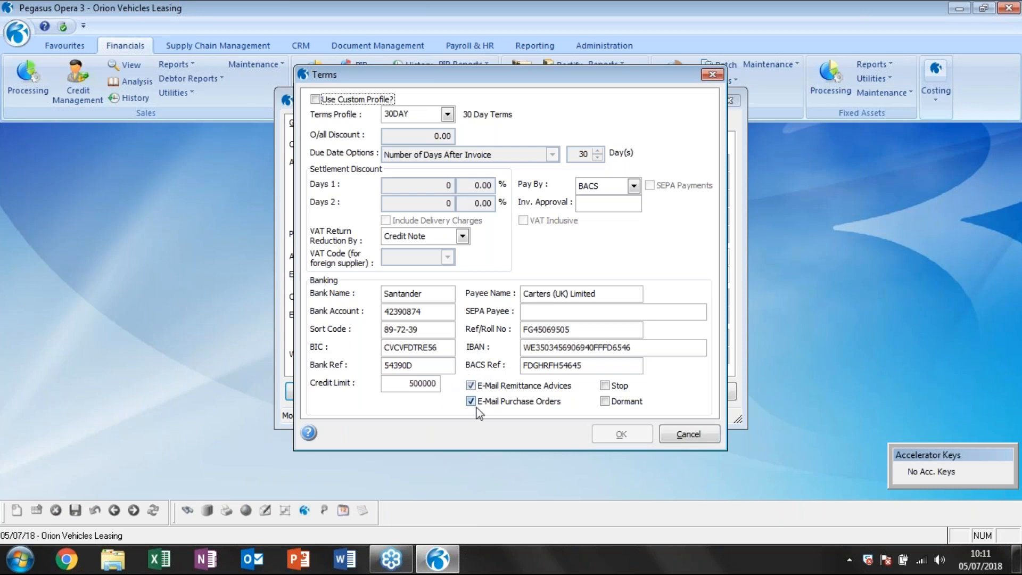
left_click(688, 434)
left_click(704, 394)
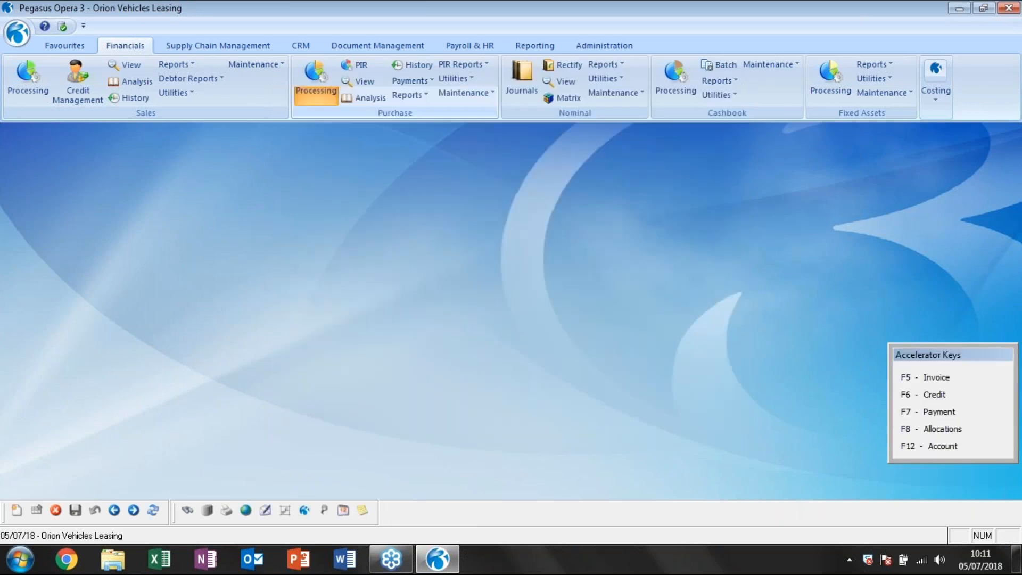
Run the purchase Remittances report as All (Hard Copy), publish it to the screen with the Purchase Remittance Laser layout, confirm the print and close the preview.
left_click(408, 95)
left_click(481, 194)
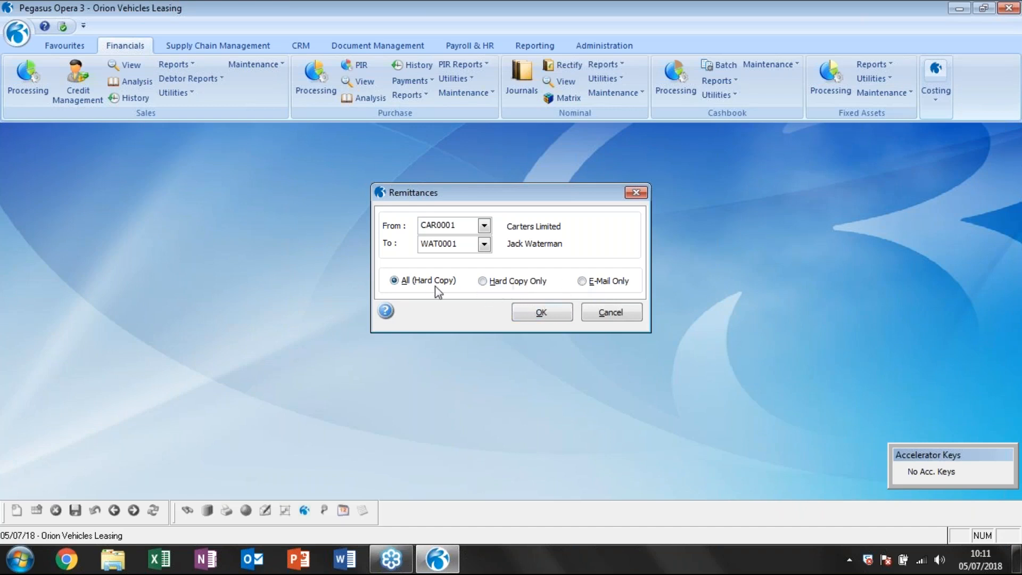
left_click(541, 314)
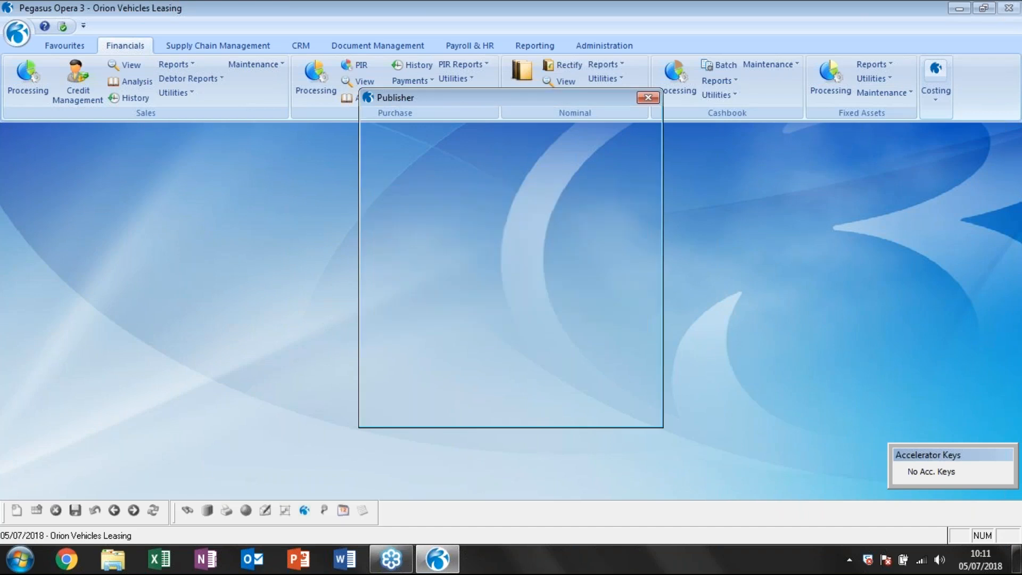
left_click(387, 187)
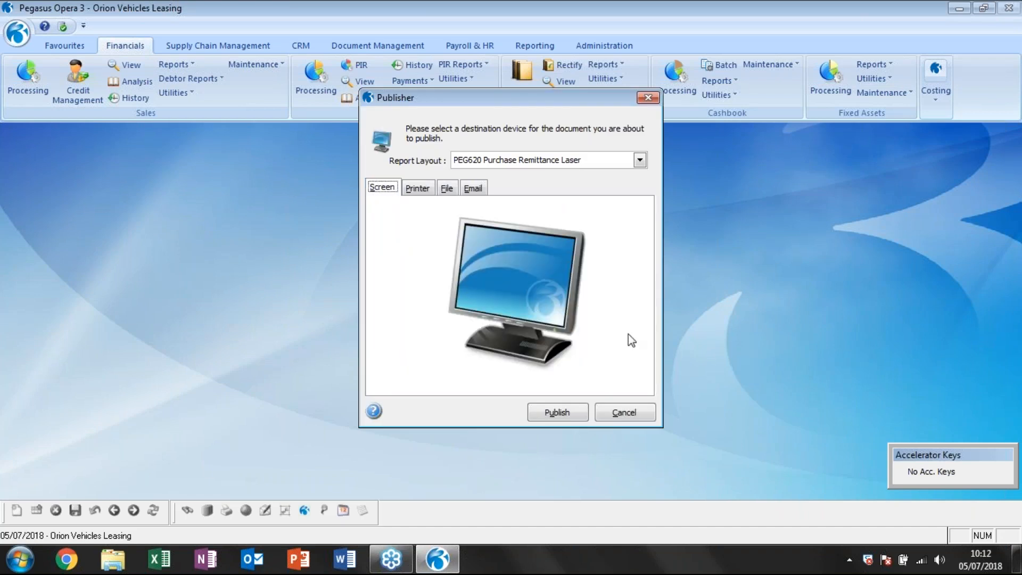
left_click(558, 412)
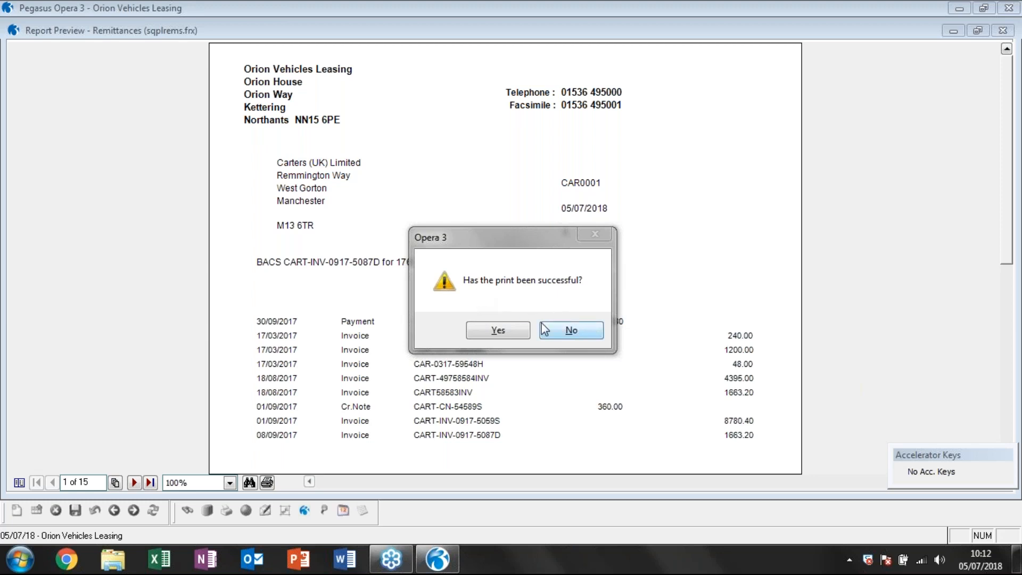
left_click(511, 334)
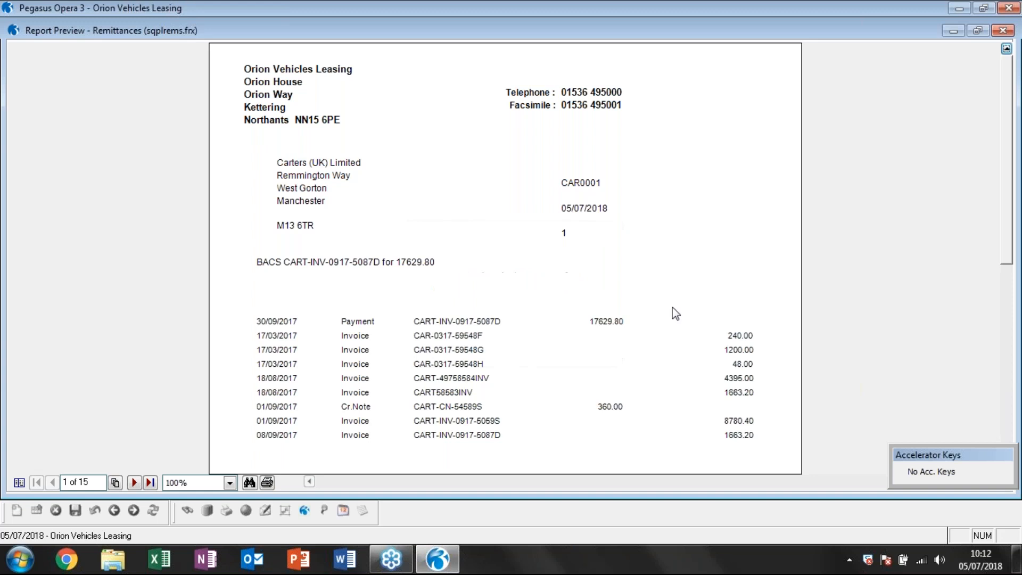
left_click(1003, 29)
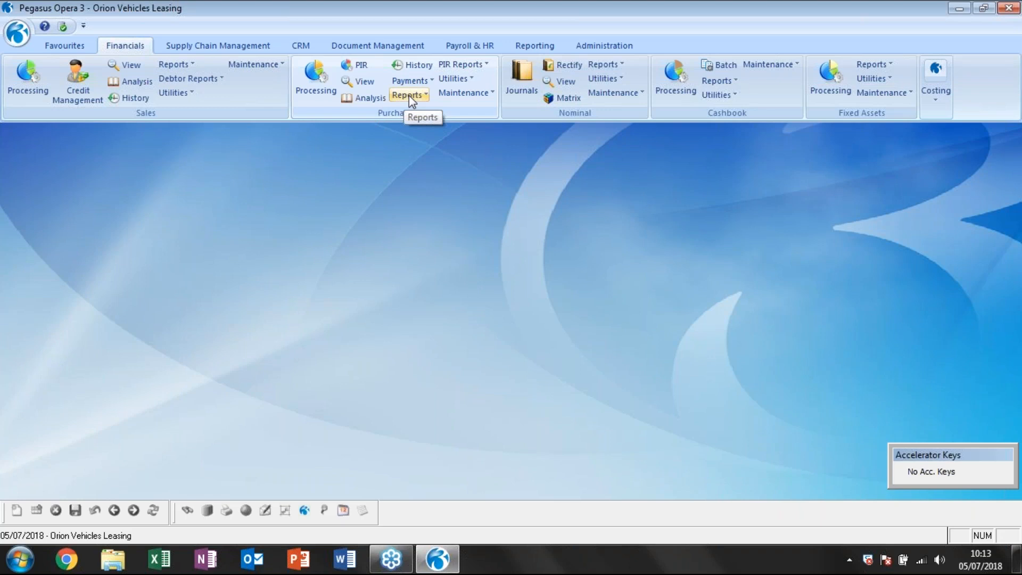
left_click(413, 80)
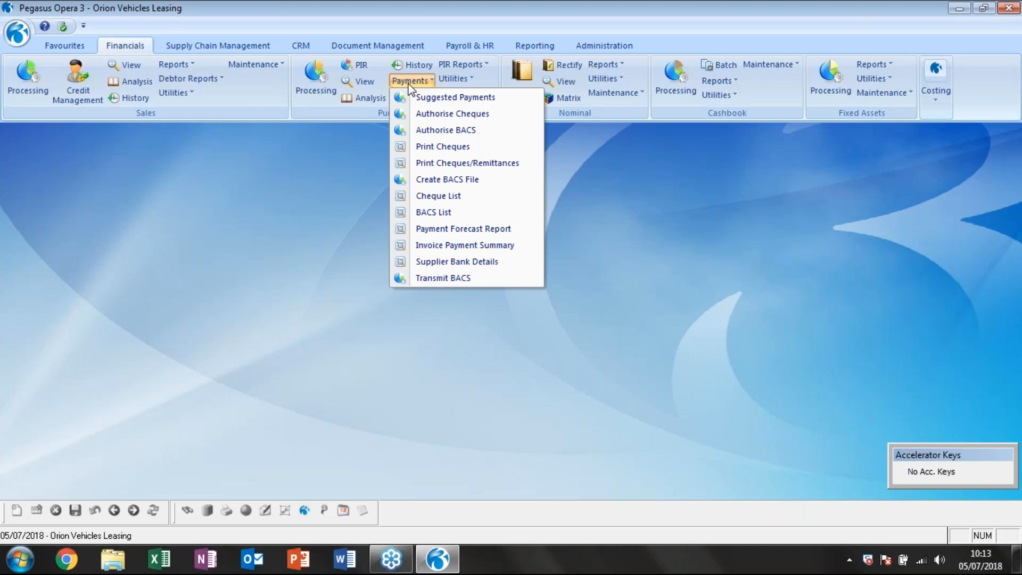
left_click(367, 150)
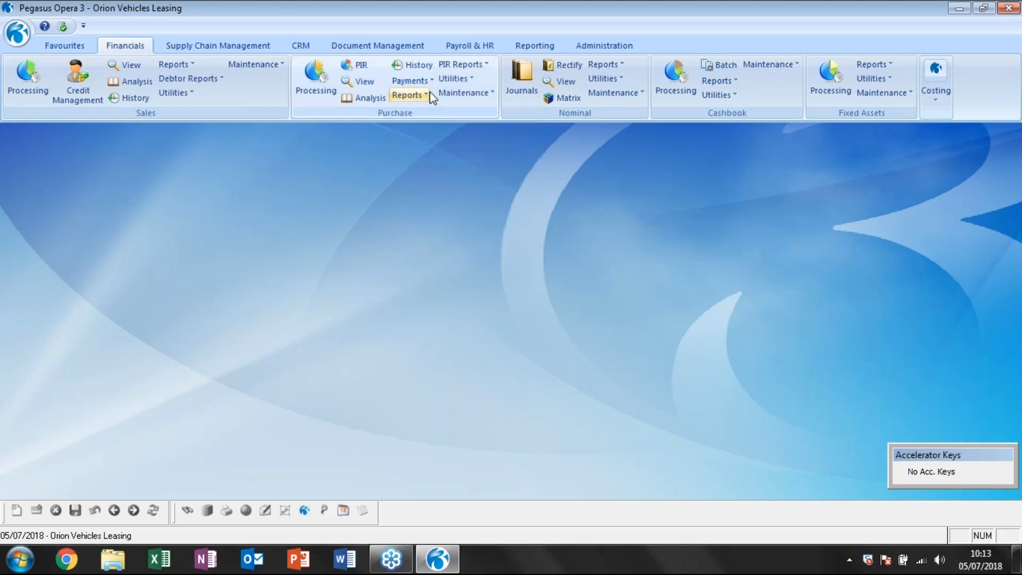
Open the purchase ledger Set Options, examine the available accounting period choices, keep Monthly and close without changes.
left_click(453, 79)
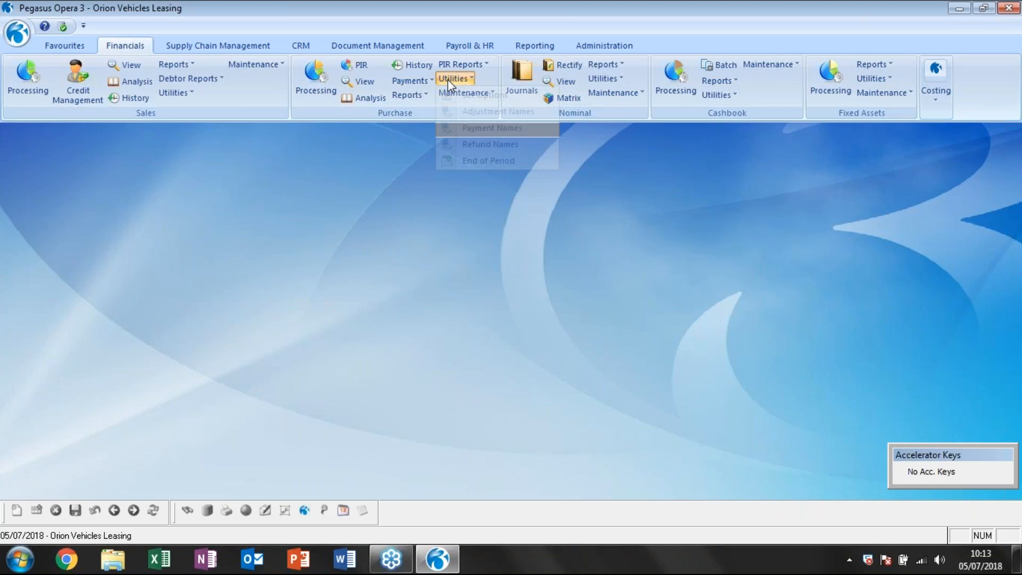
left_click(469, 94)
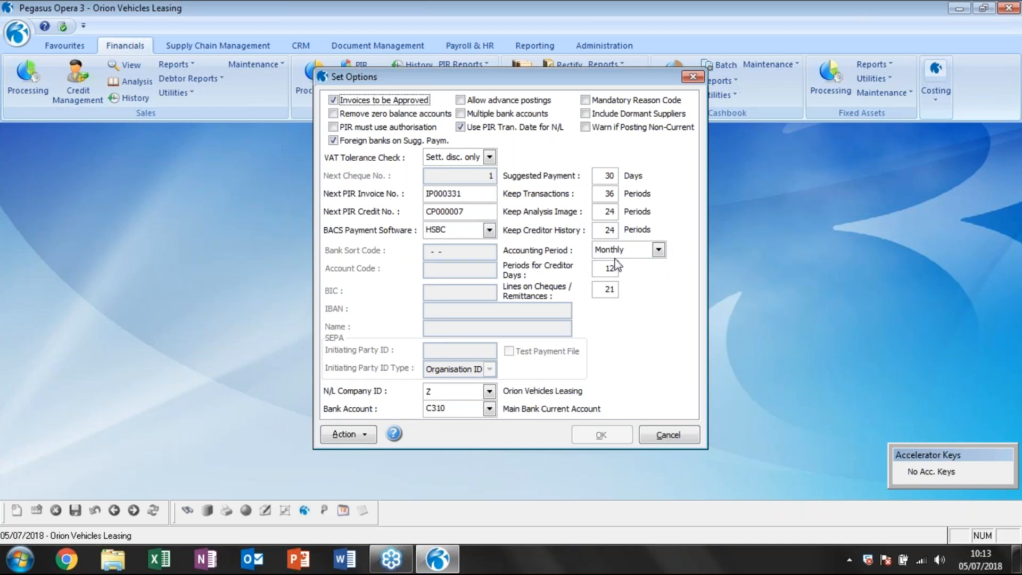
left_click(659, 250)
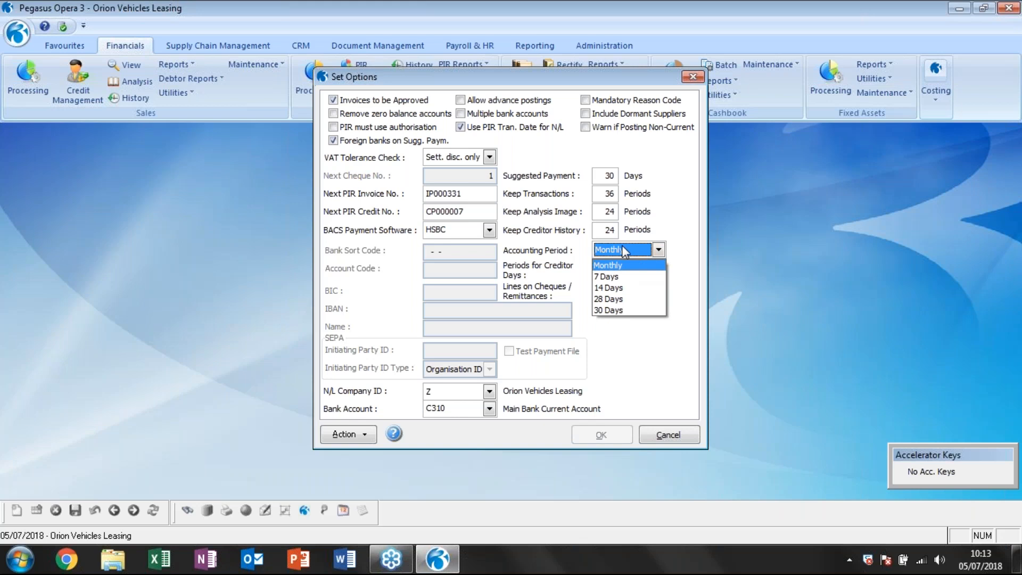
left_click(618, 263)
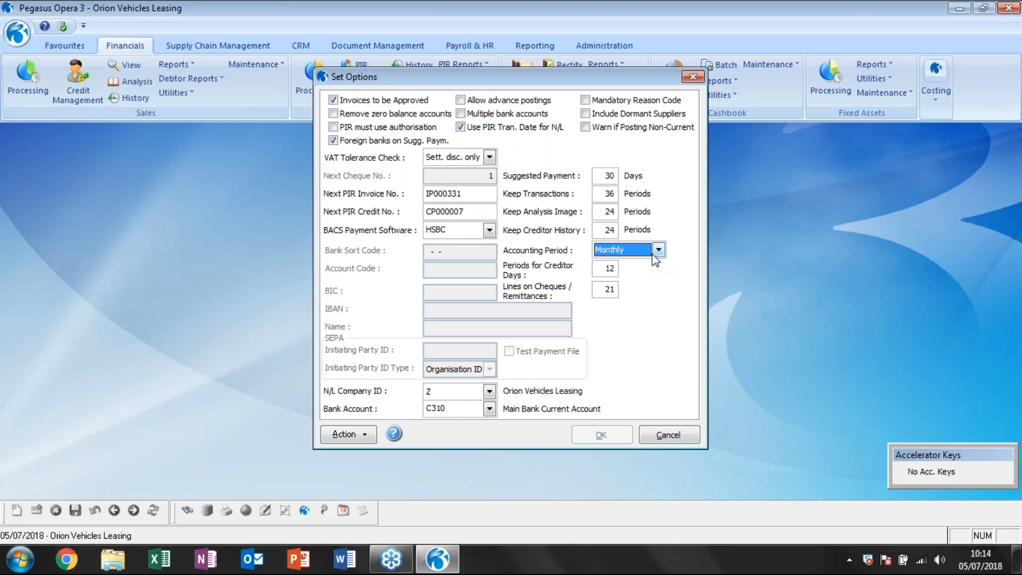
left_click(668, 435)
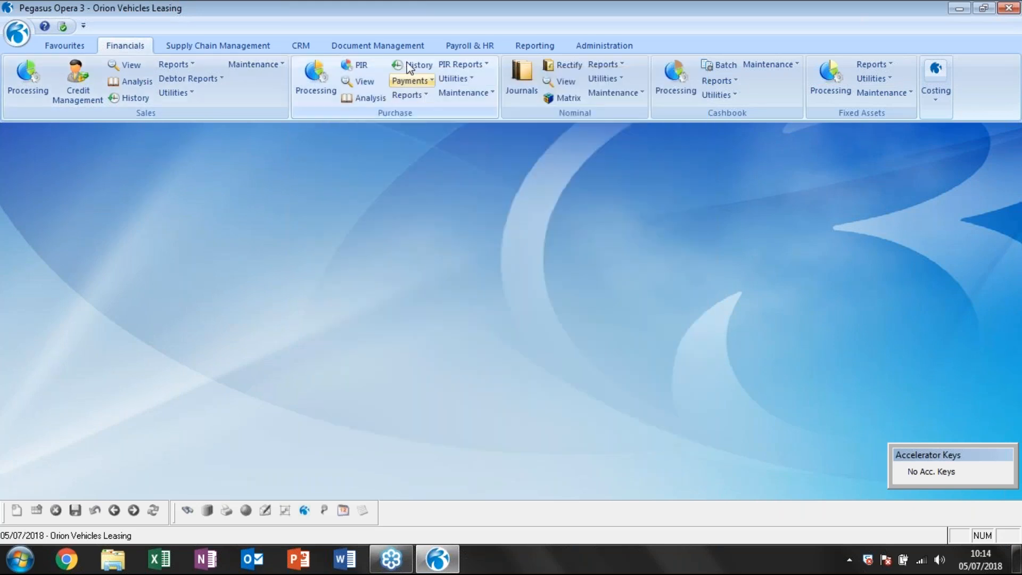
Open Purchase Processing, check the payment terms of Carters Limited without changing them, and close Purchase Processing.
left_click(315, 80)
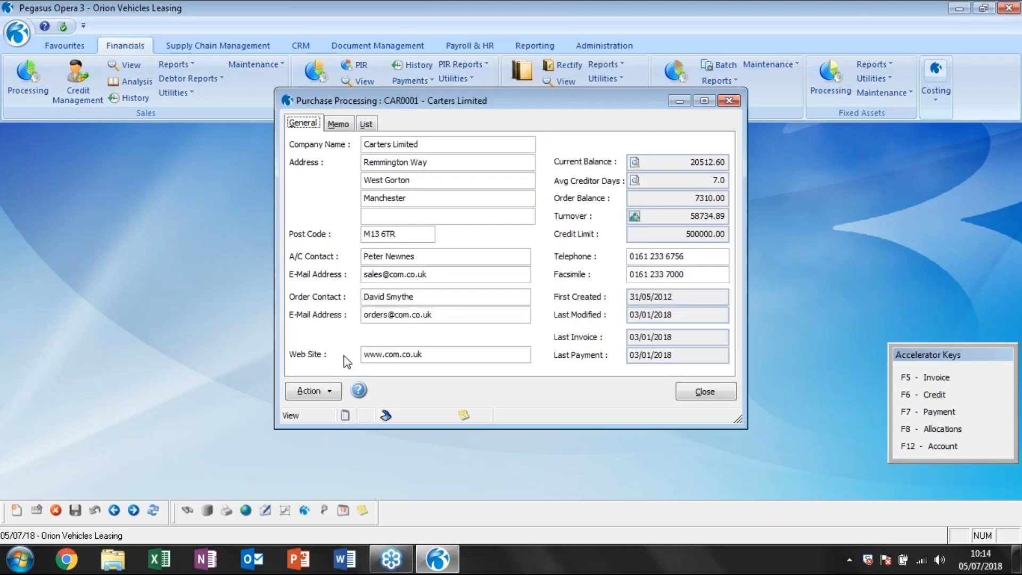
left_click(327, 394)
left_click(367, 328)
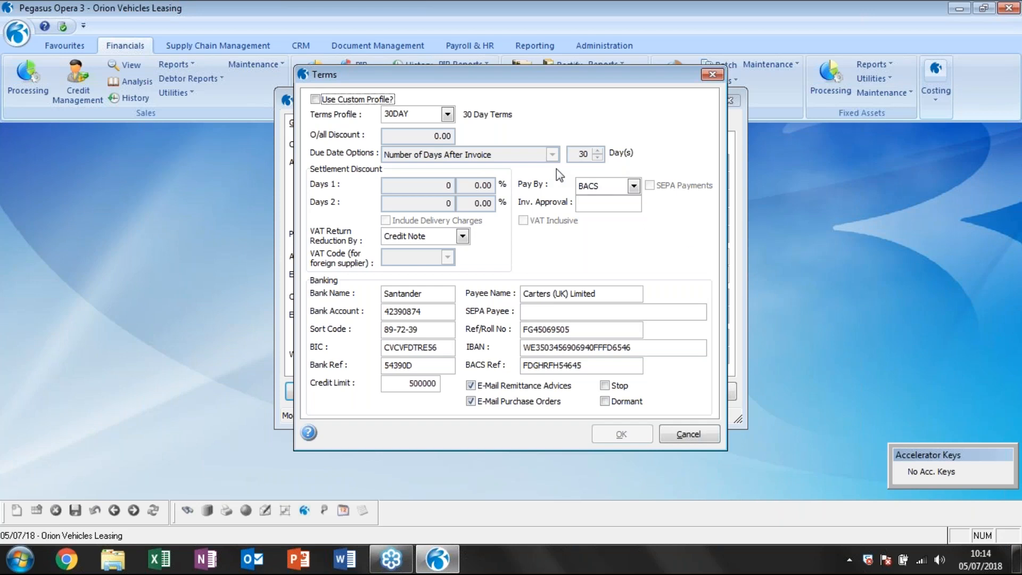
left_click(691, 433)
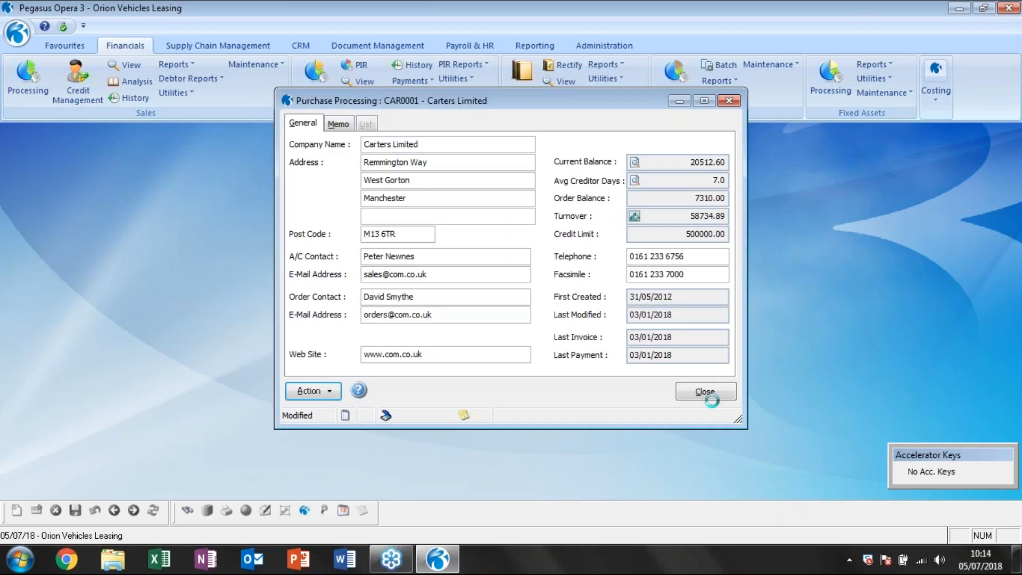
left_click(707, 393)
Open the purchase Suggested Payments and check the bank range, keeping the Main Bank Current Account as both From and To.
left_click(420, 81)
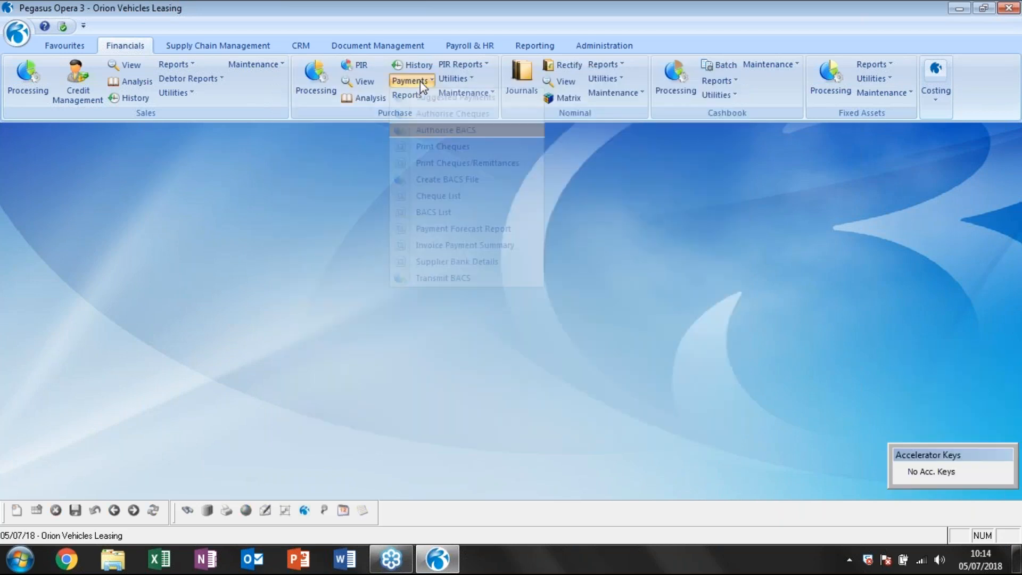
left_click(454, 101)
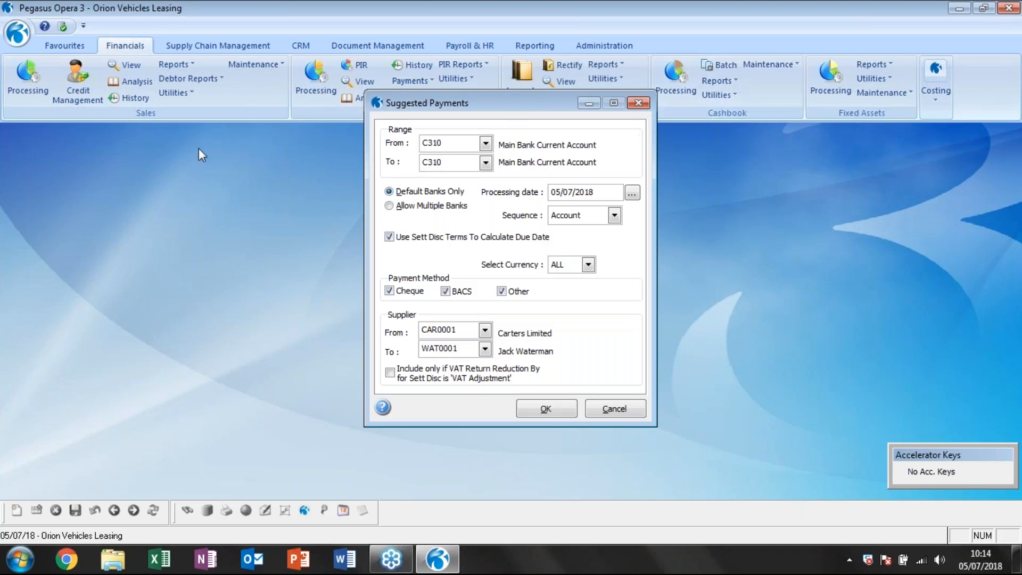
left_click(256, 129)
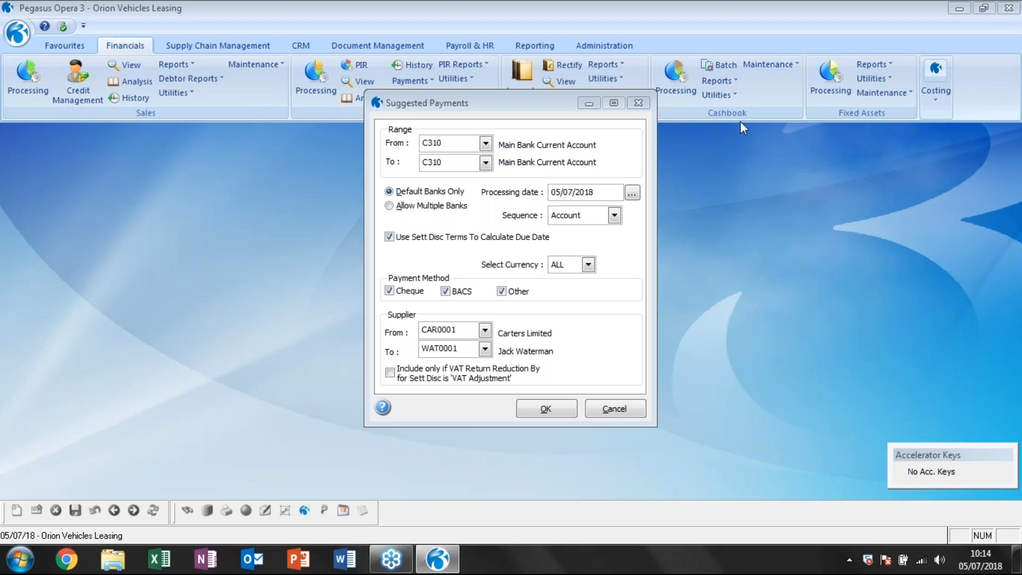
left_click(486, 143)
left_click(486, 144)
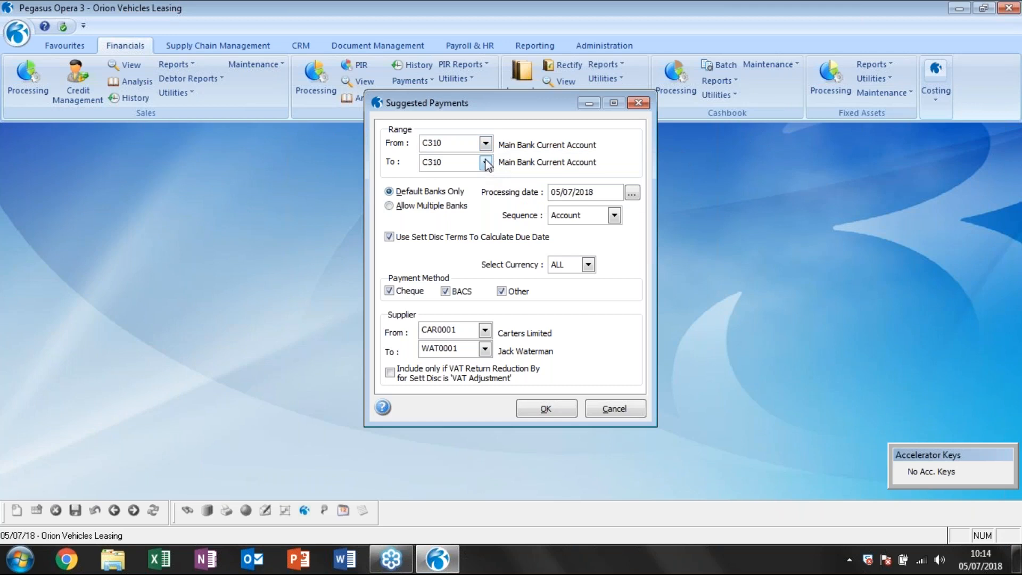
left_click(486, 162)
left_click(486, 163)
Set the processing date of the suggested payments to 31/07/2018.
left_click(590, 192)
left_click_drag(594, 192, 568, 234)
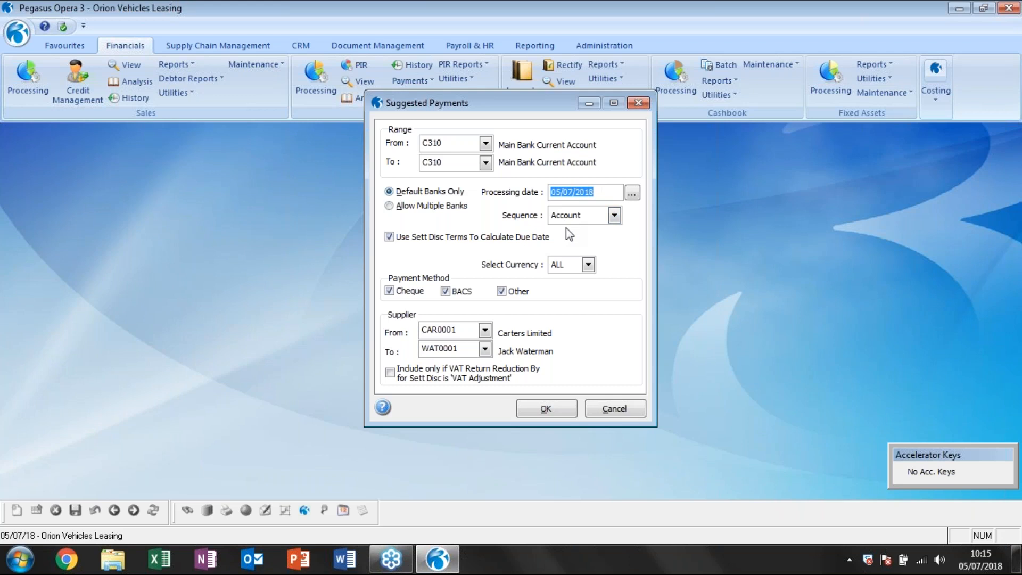
left_click_drag(609, 194, 550, 187)
type("3")
type("10")
type("52018")
type("7")
Review the sequence and currency choices for the suggested payments, keeping the sequence as Account and the currency as ALL.
left_click(608, 220)
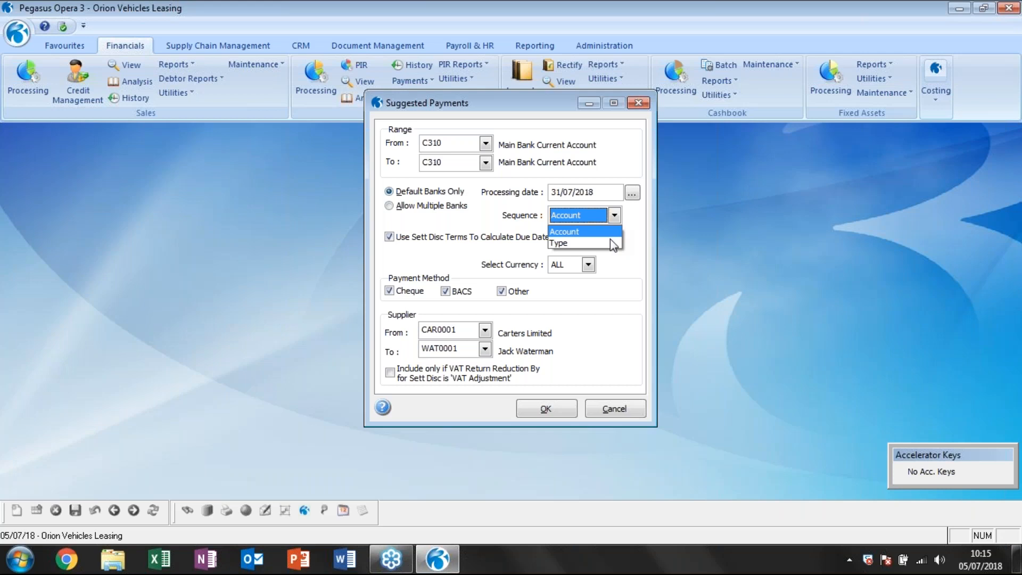
left_click(610, 233)
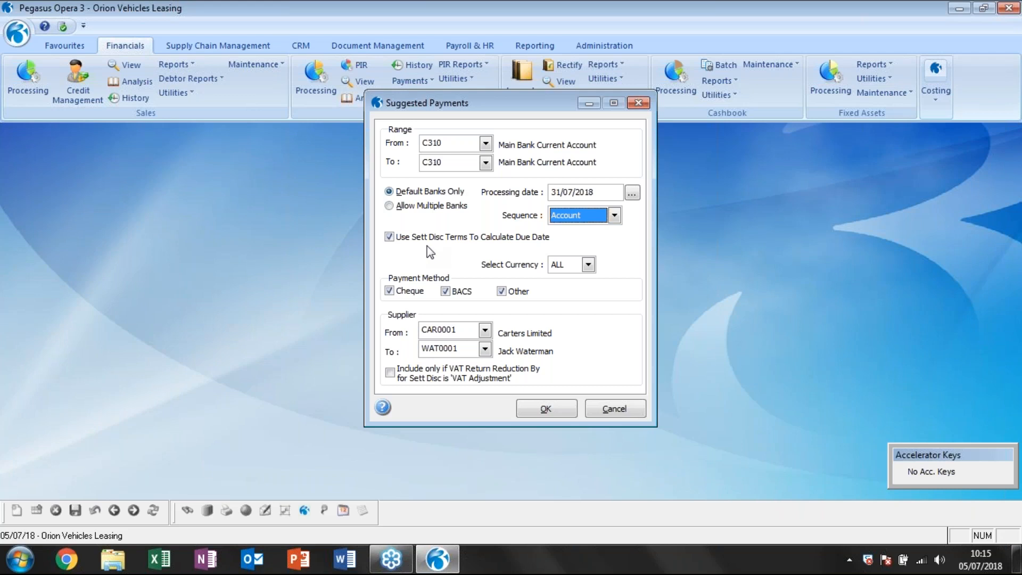
left_click(588, 264)
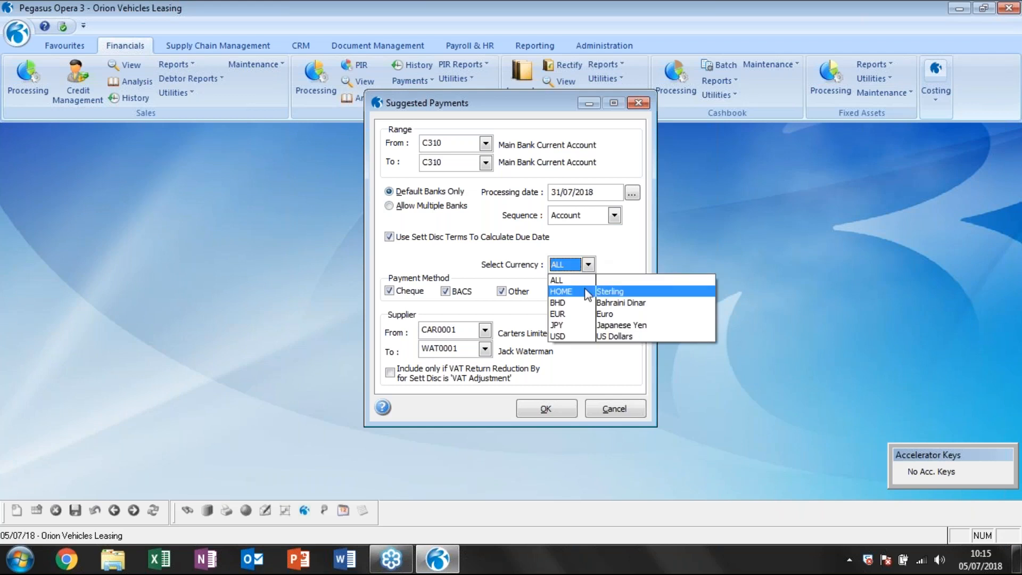
left_click(579, 279)
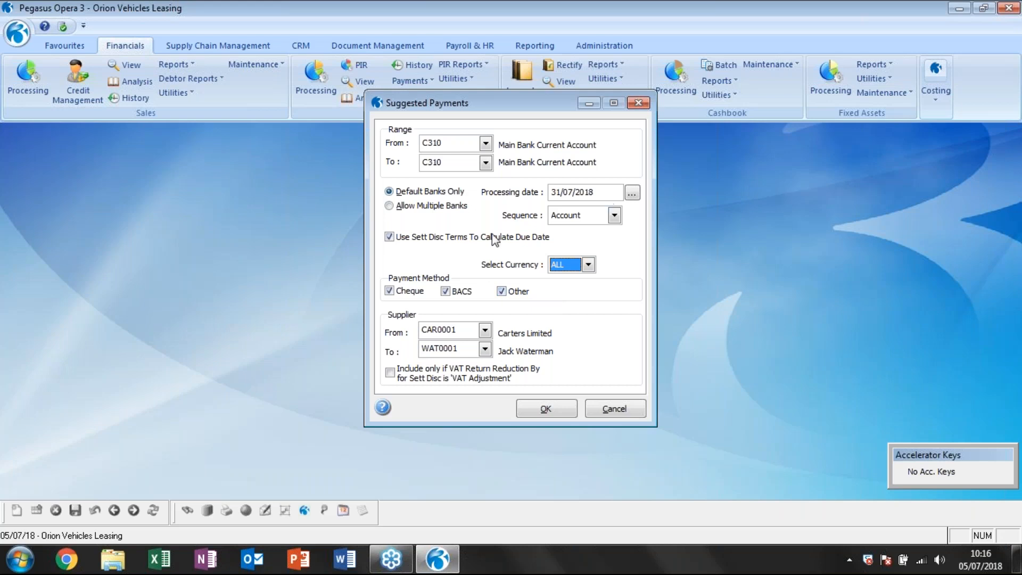
Restrict the payment method to BACS by excluding Cheque and Other, keep the full supplier range, and run the suggested payments report.
left_click(389, 290)
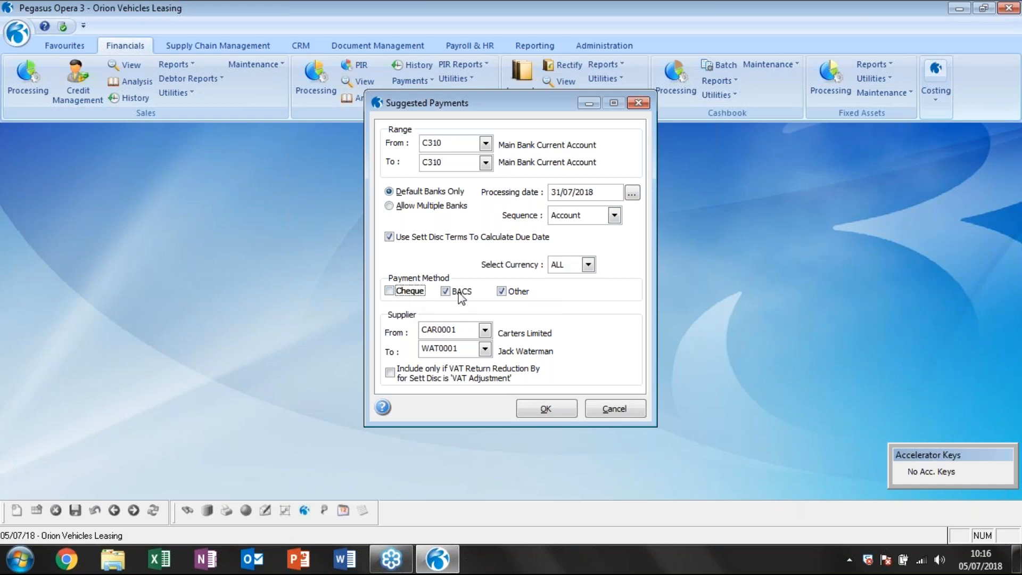
left_click(501, 291)
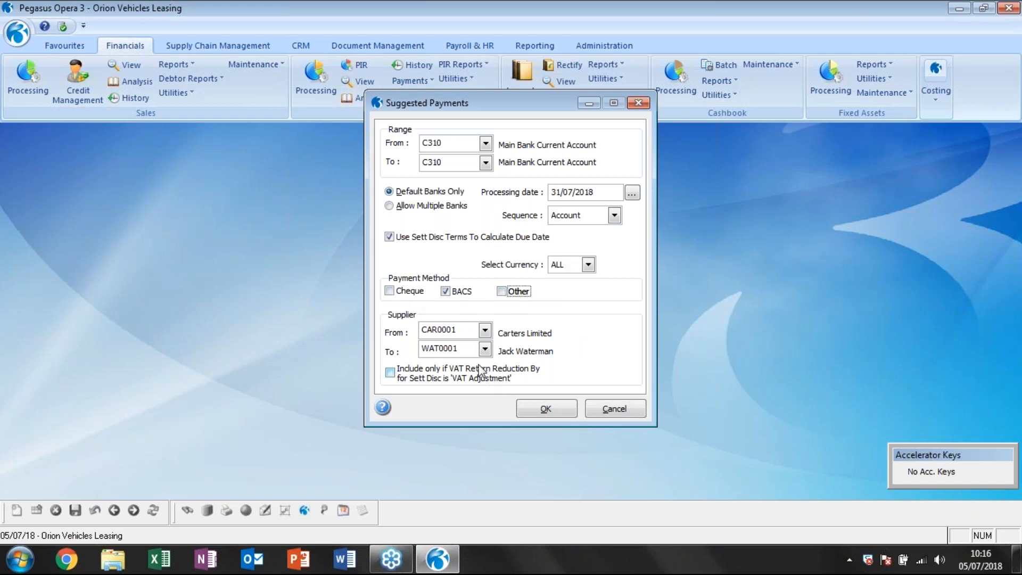
left_click(484, 349)
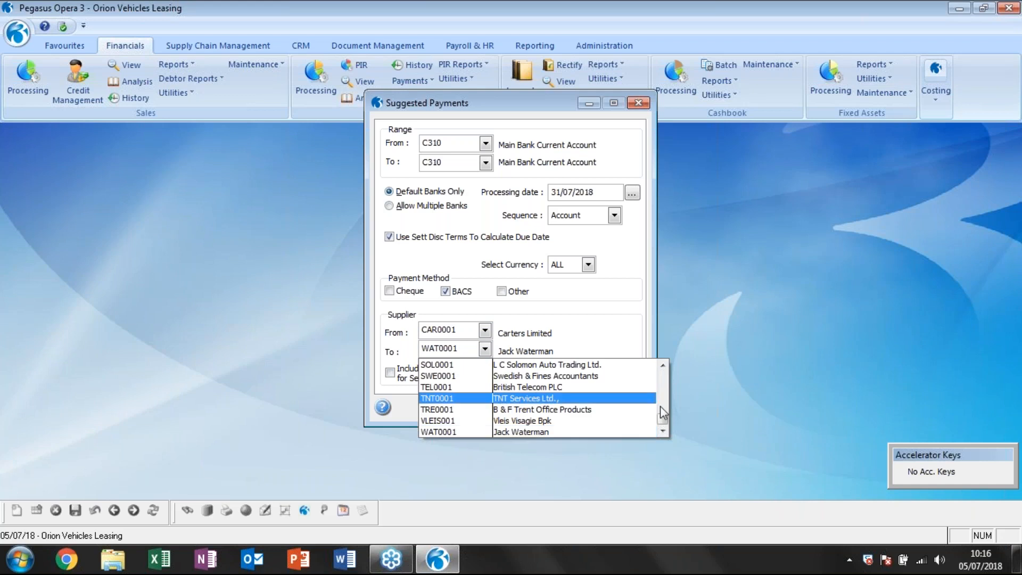
mouse_move(662, 418)
left_mouse_down()
mouse_move(661, 388)
mouse_move(662, 426)
left_mouse_up()
left_click(612, 432)
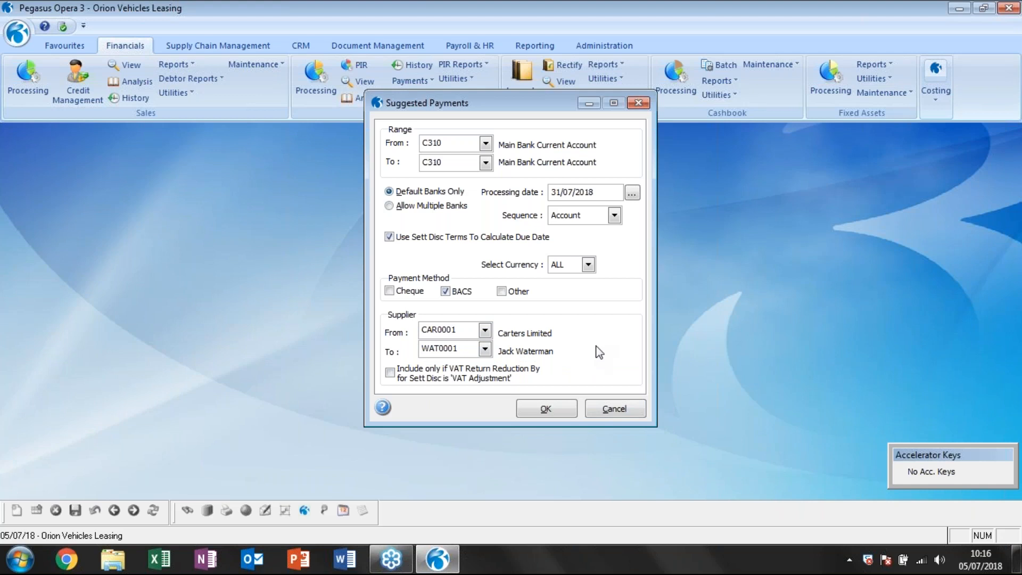
key("Return")
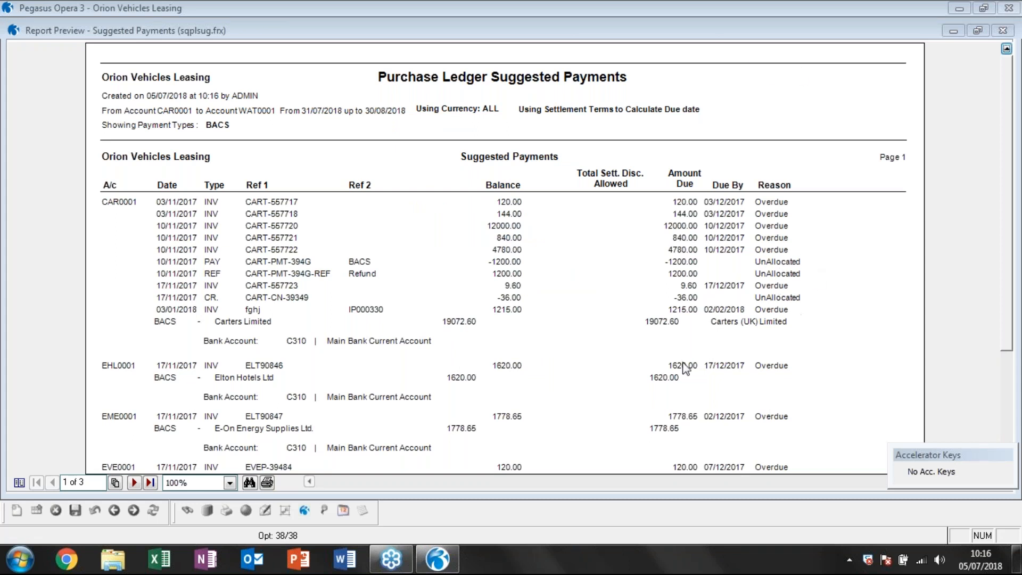
Page through the previewed Purchase Ledger Suggested Payments report to its total and back, and close the preview.
left_click(135, 483)
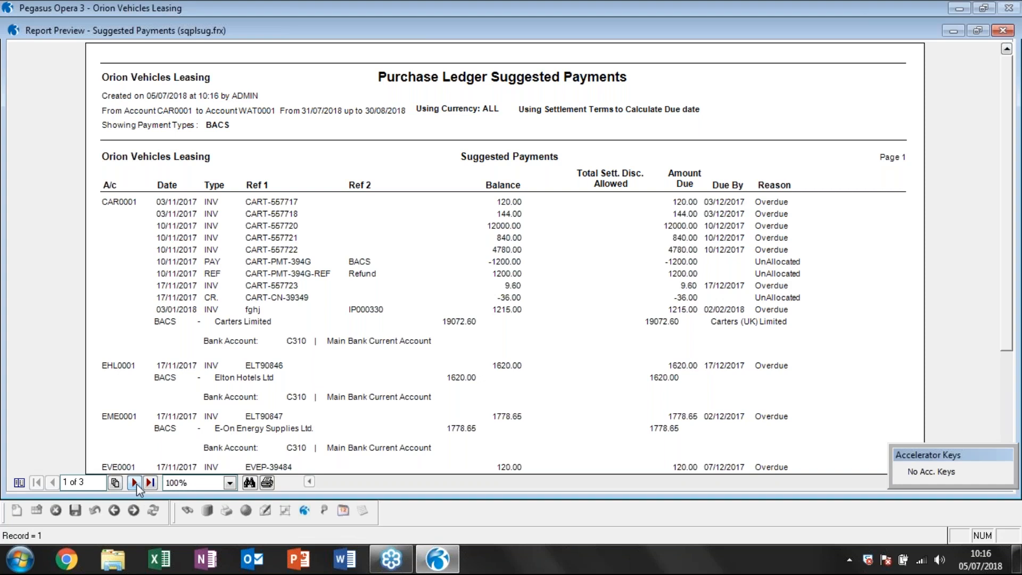
left_click(136, 483)
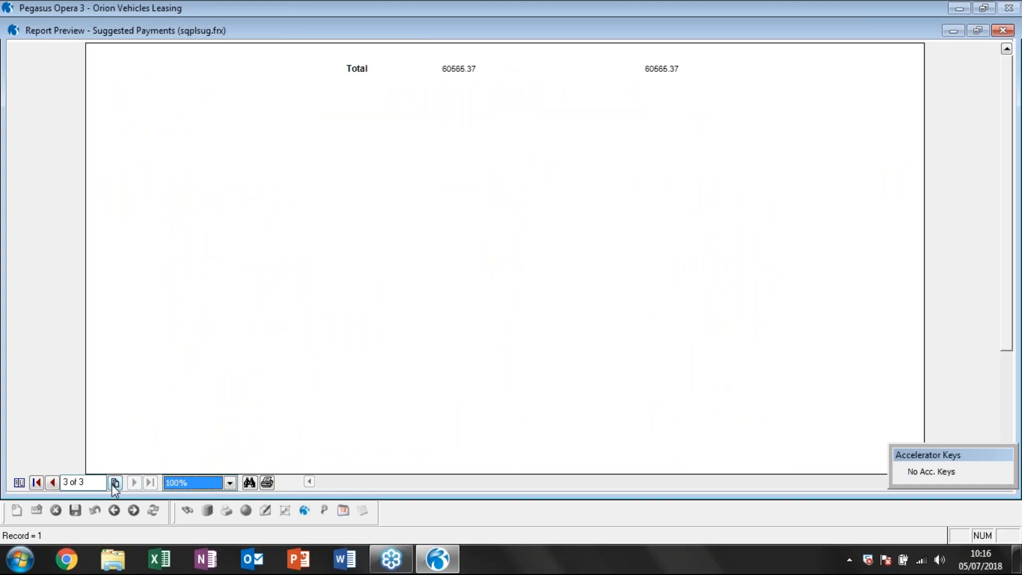
left_click(52, 482)
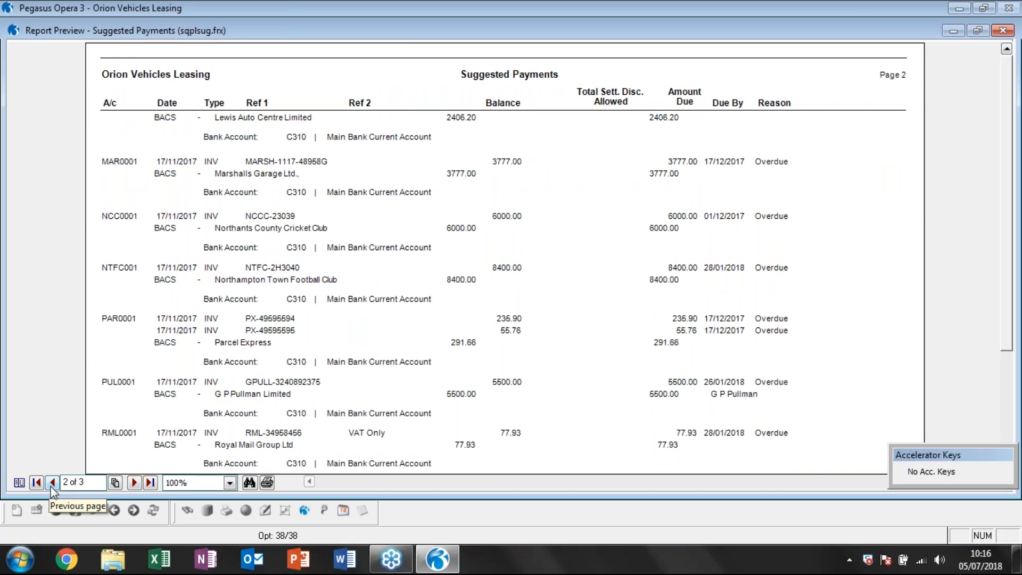
key("Escape")
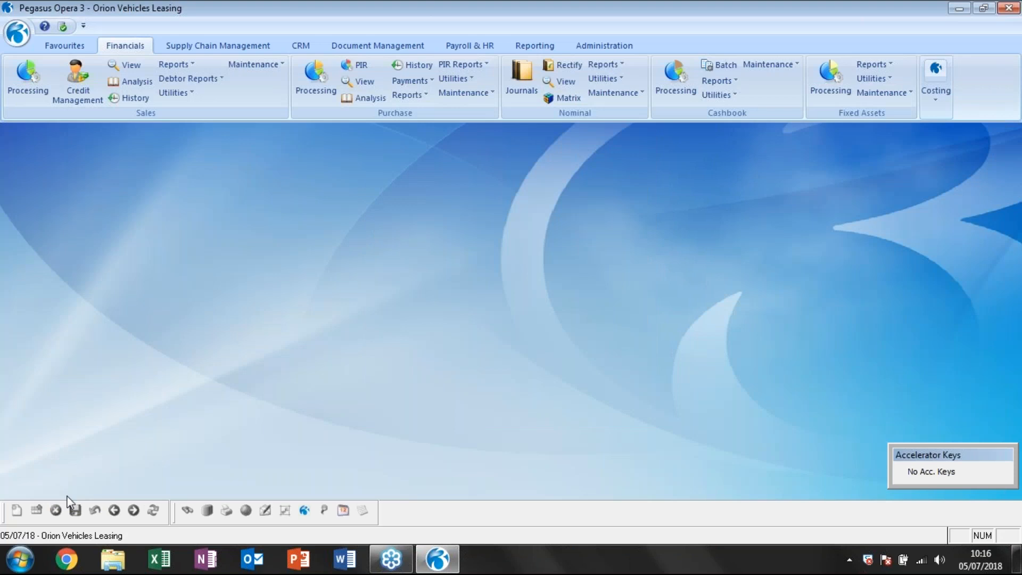
Open Authorise BACS, change the processing date to the month end, and confirm the criteria to list the payments.
left_click(414, 81)
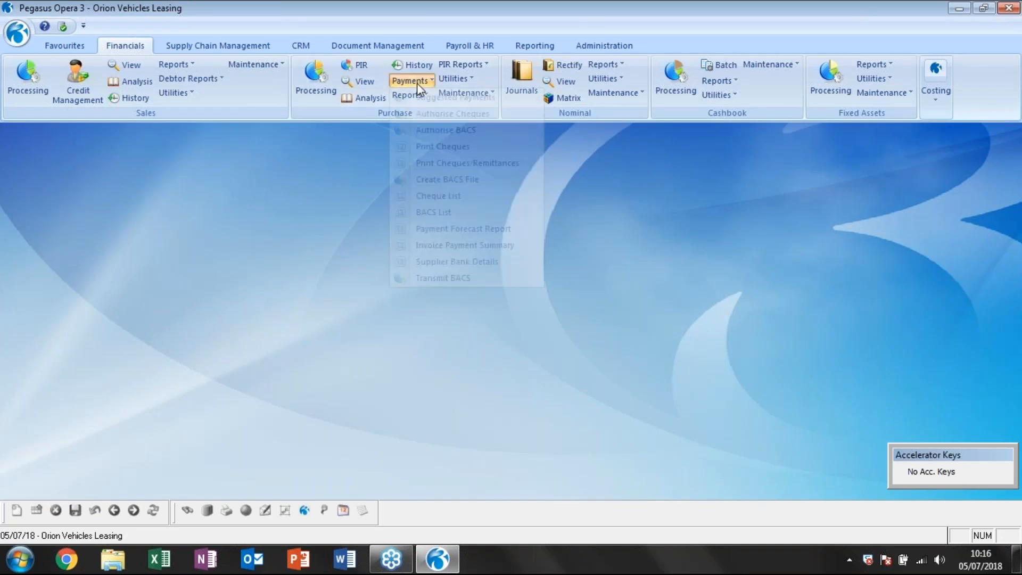
left_click(445, 131)
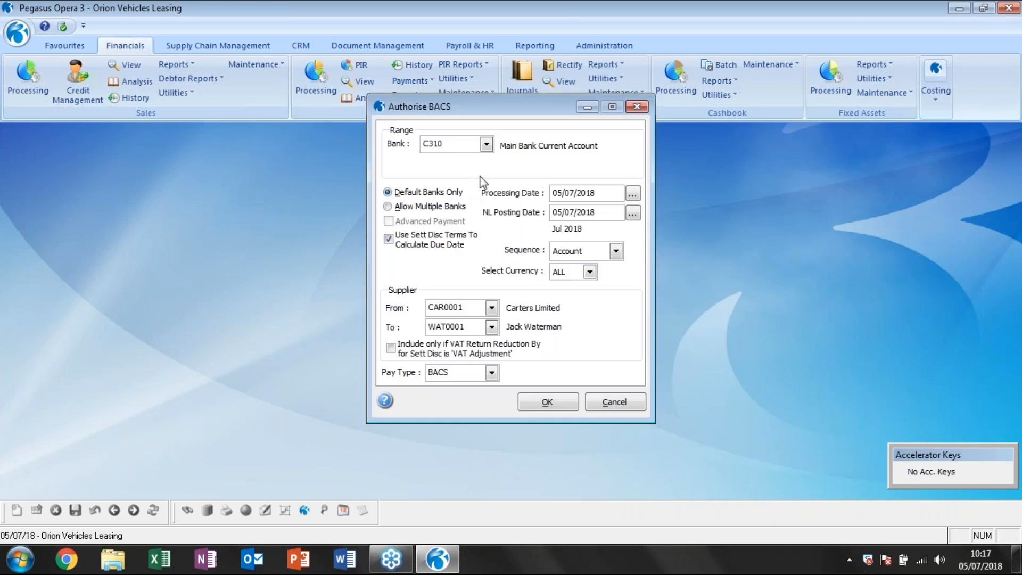
left_click(553, 193)
type("30")
type("1")
left_click(554, 212)
key("Return")
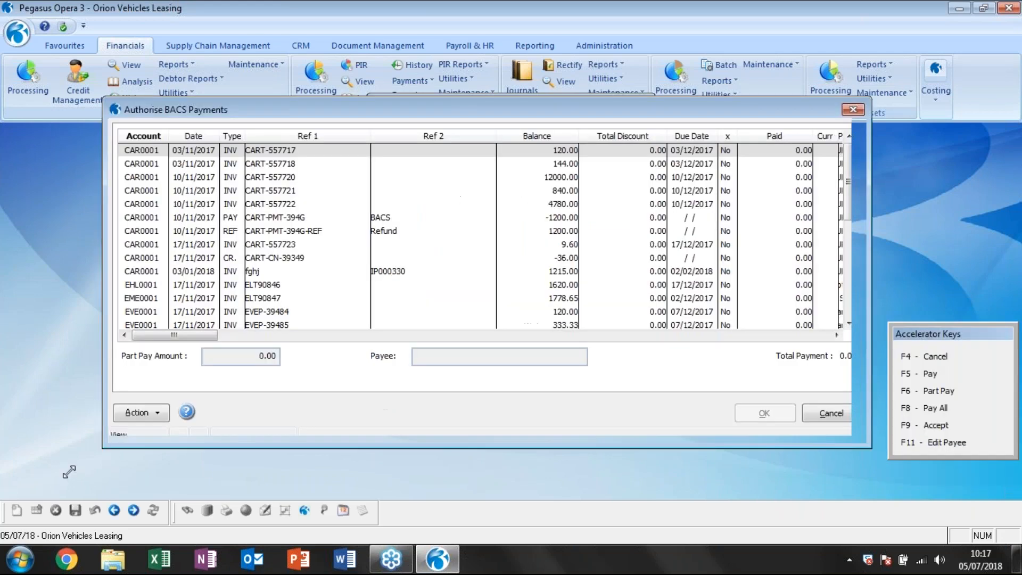
Enlarge the Authorise BACS Payments window, mark every listed transaction for payment with Pay All, and review the whole list.
left_click_drag(69, 471, 59, 479)
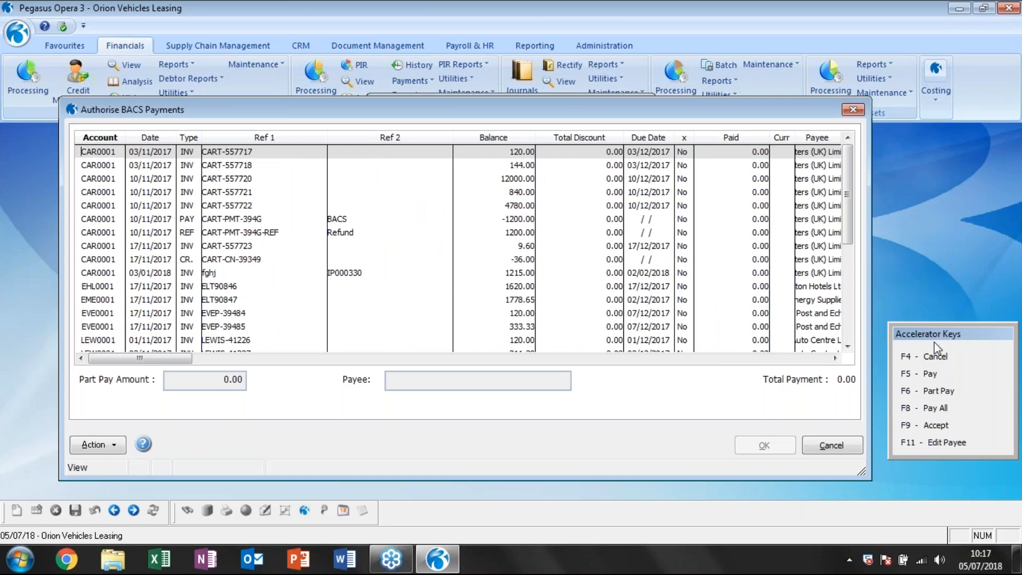
left_click(113, 450)
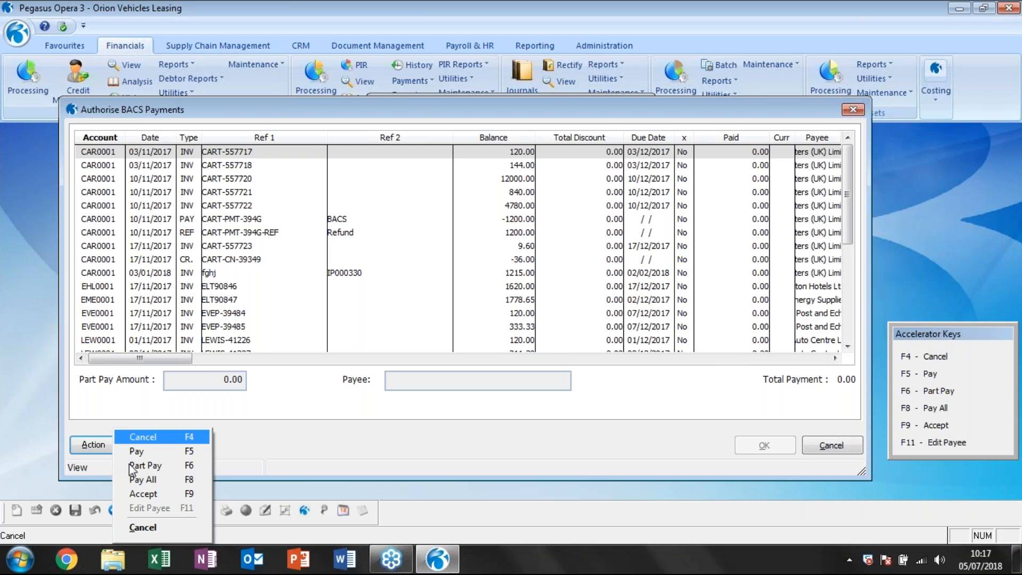
left_click(154, 480)
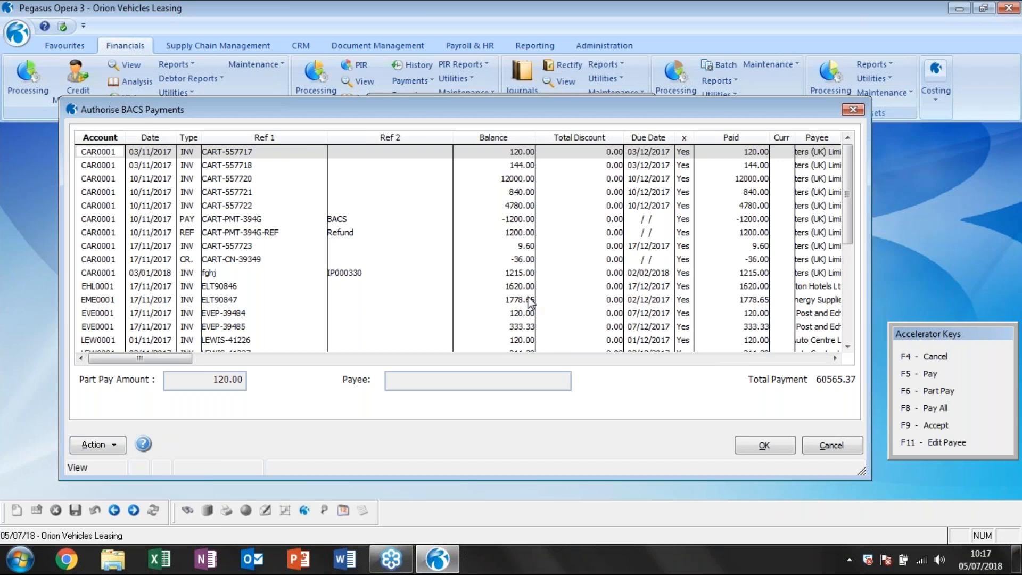
left_click(684, 137)
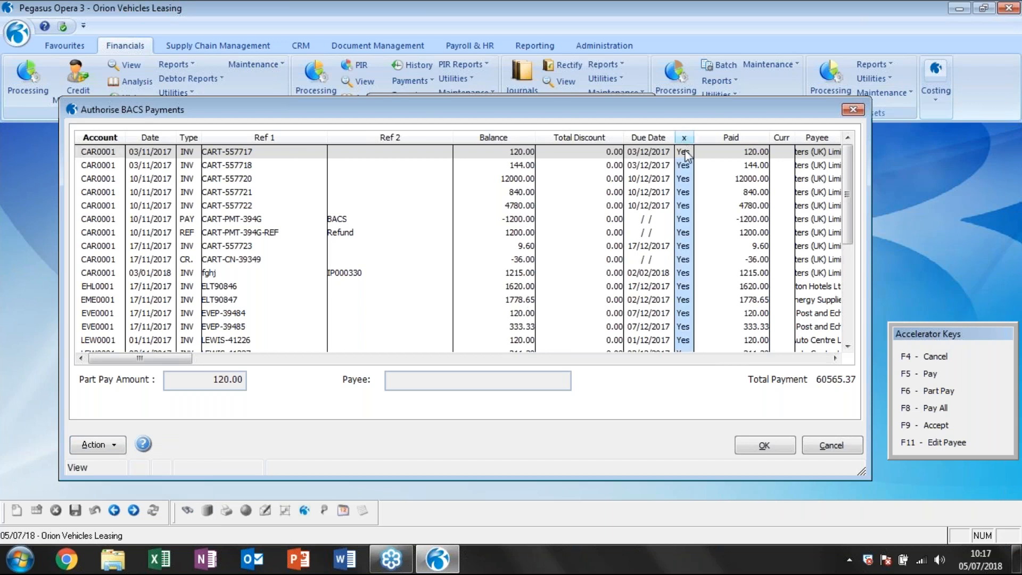
scroll(736, 272, "down", 1)
scroll(738, 272, "down", 9)
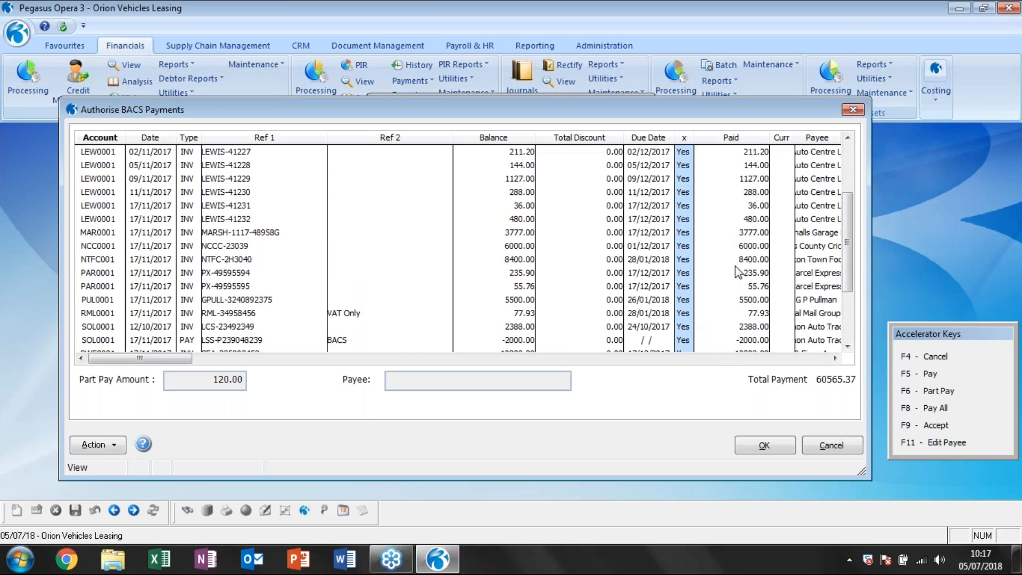
scroll(738, 272, "up", 10)
Cancel payment of the 144.00 and 4780.00 Carters (UK) invoices, the -36.00 credit note and the 1778.65 energy supplier invoice.
left_click(682, 167)
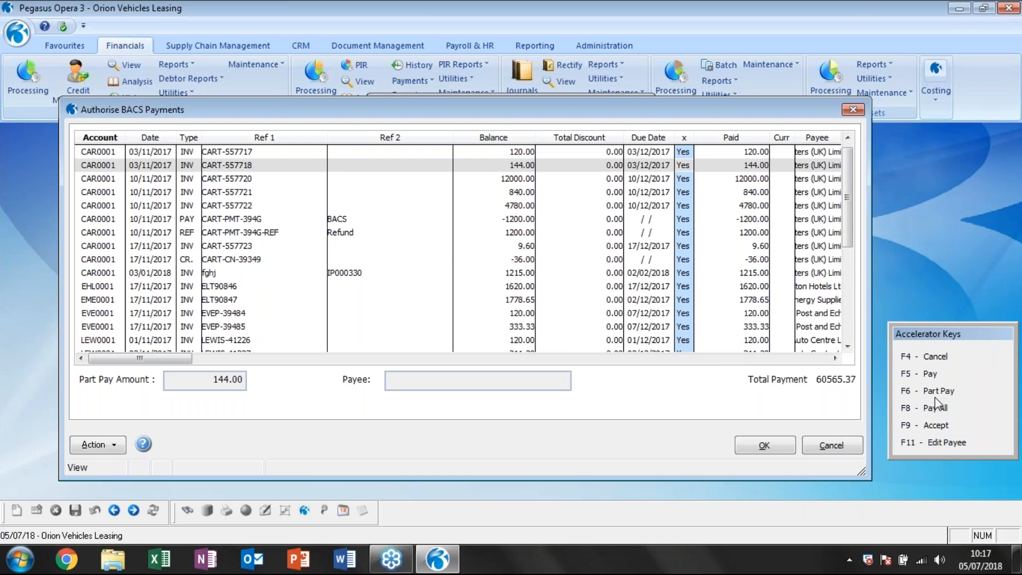
left_click(935, 360)
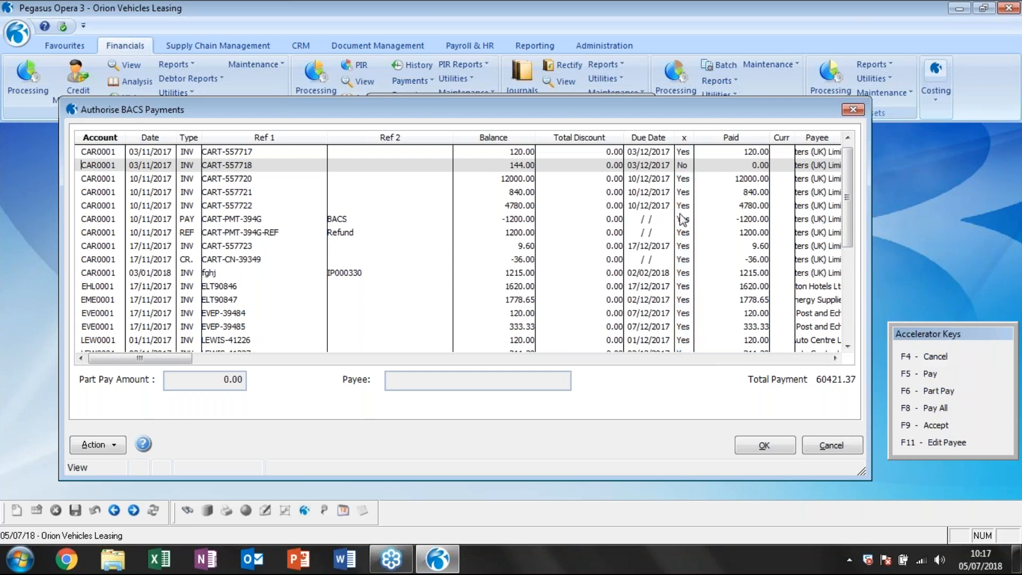
left_click(680, 209)
left_click(929, 357)
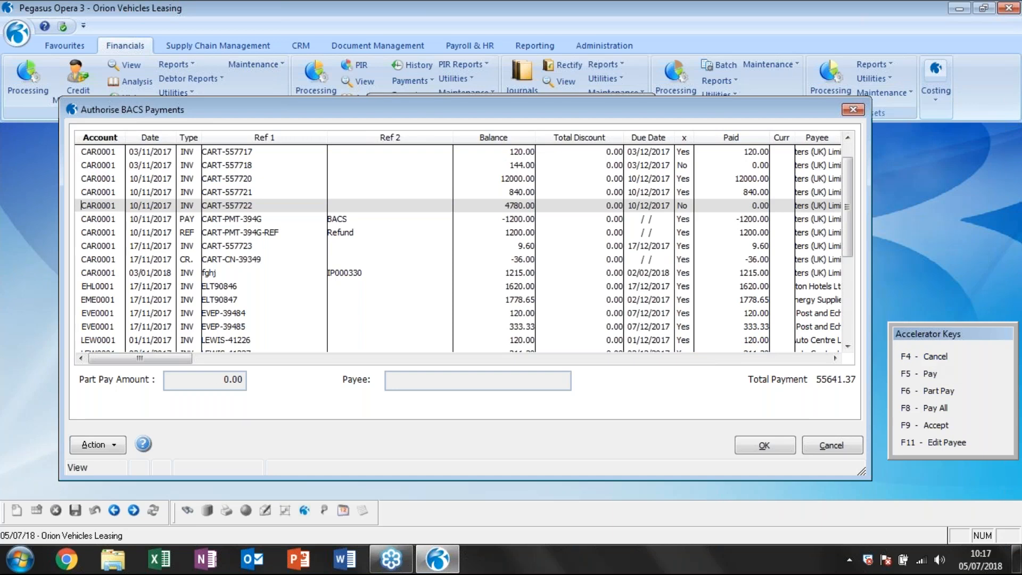
left_click(687, 265)
key("F4")
left_click(686, 299)
left_click(936, 357)
Review the remaining transactions, finish authorising the BACS payments still marked, and close the authorisation windows.
scroll(692, 287, "down", 1)
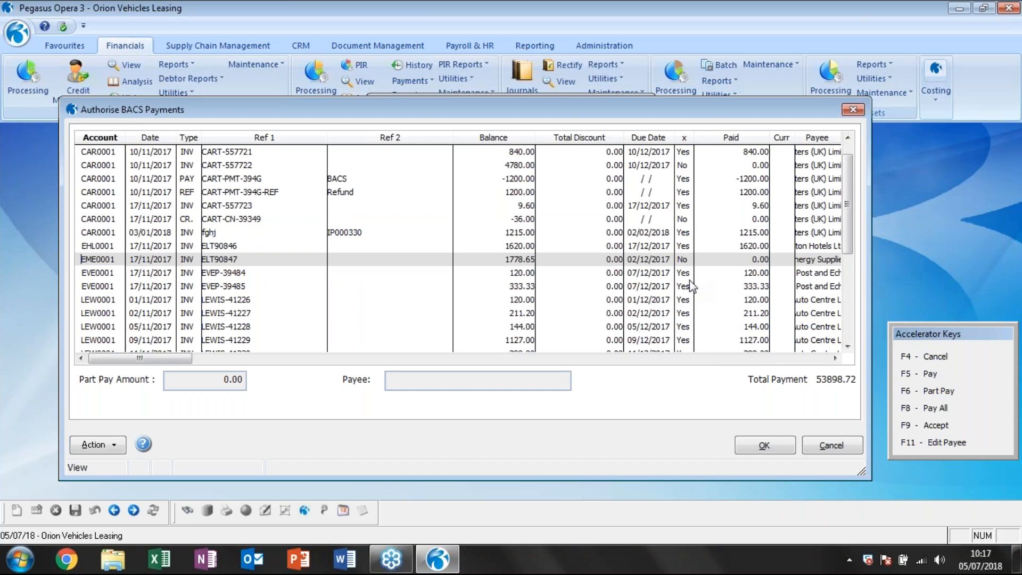
scroll(691, 287, "down", 2)
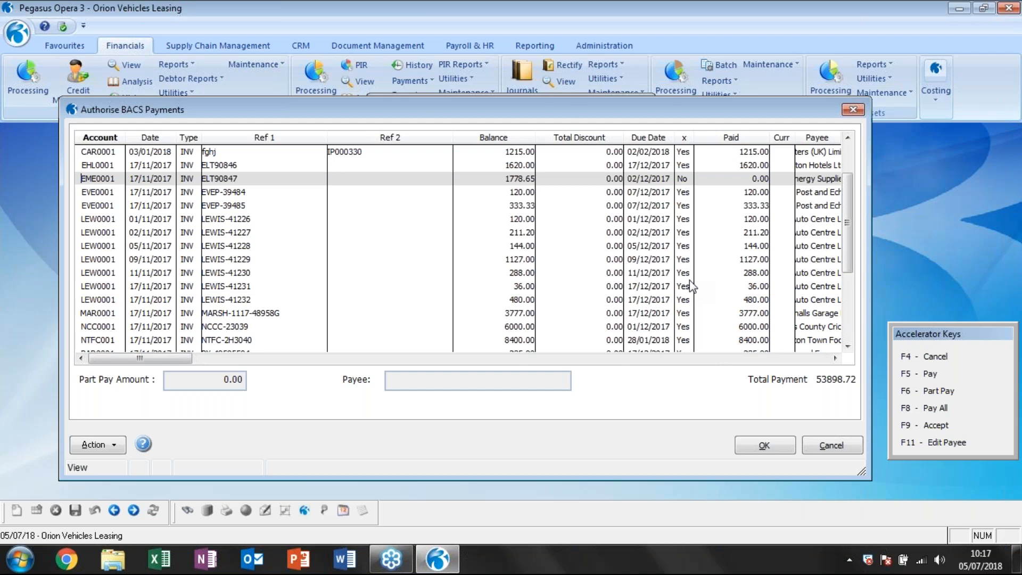
key("Escape")
key("Escape")
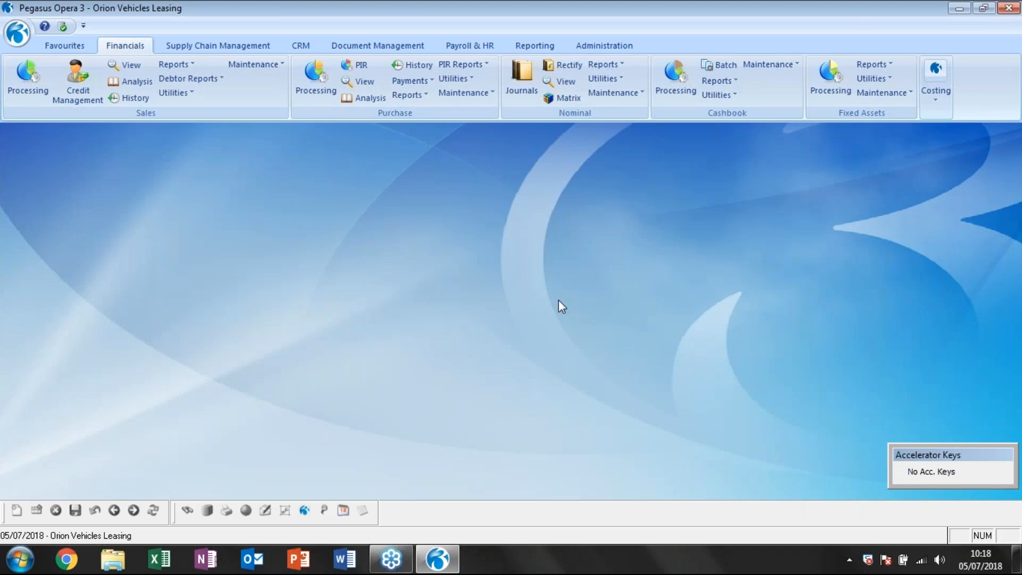
left_click(411, 81)
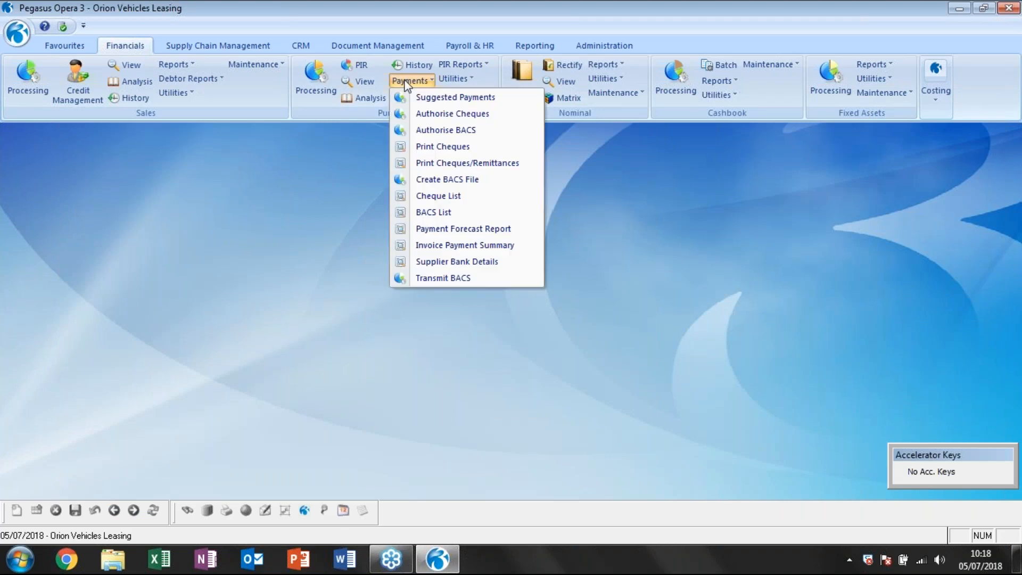
left_click(452, 181)
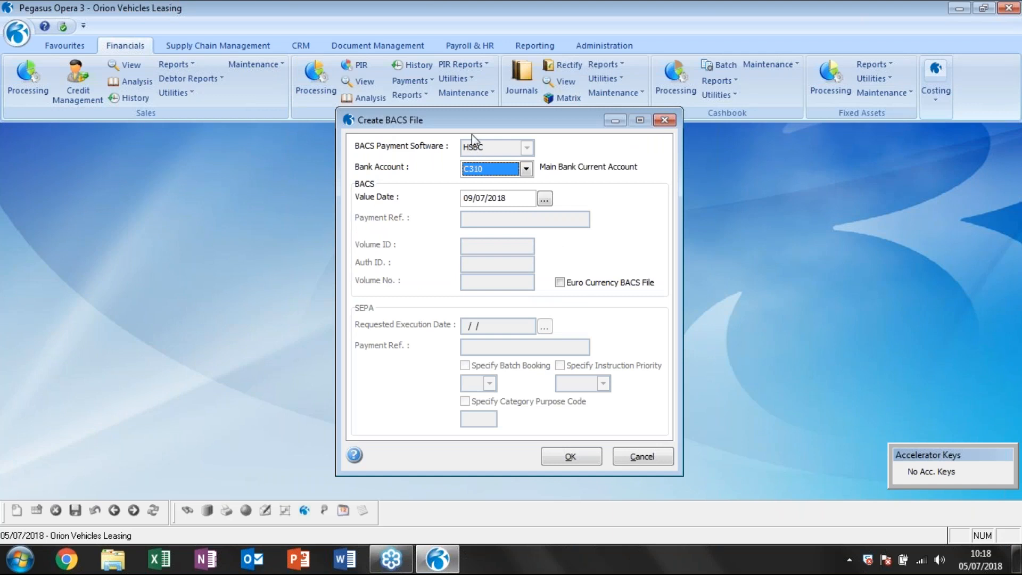
left_click(667, 461)
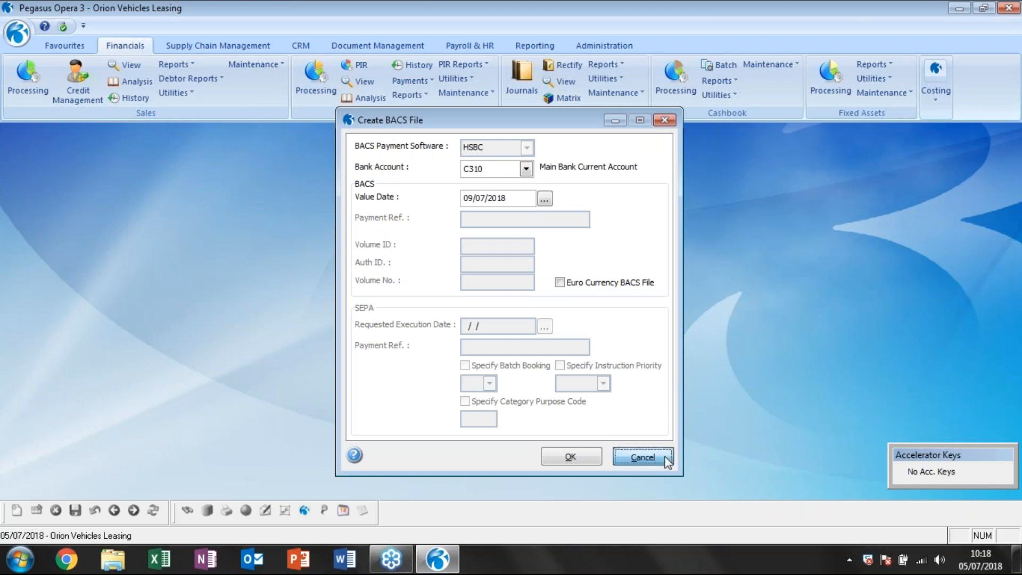
Change the BACS payment software to Standard 18 in the purchase ledger Set Options and save the options.
left_click(464, 78)
left_click(481, 95)
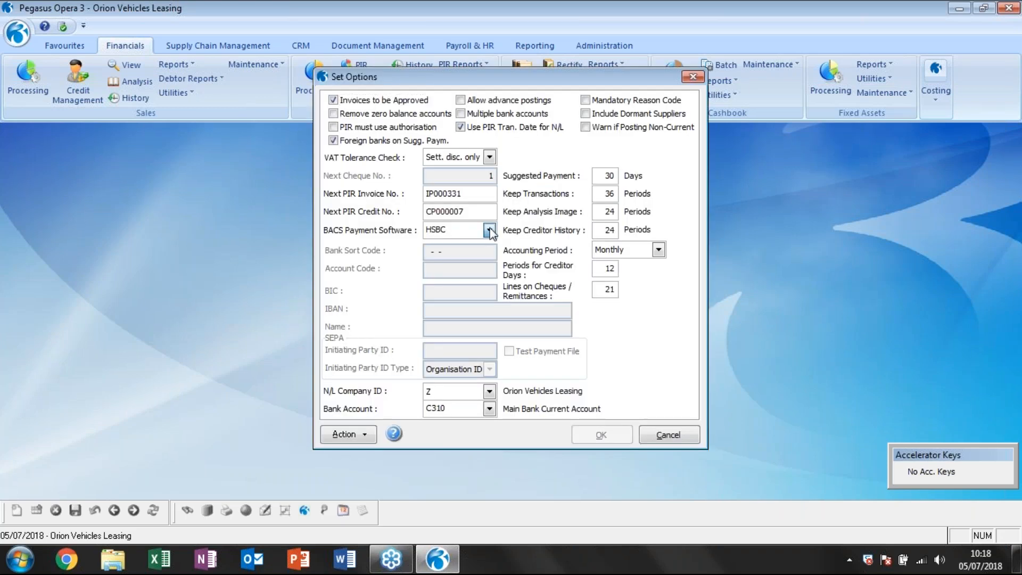
left_click(490, 230)
left_click_drag(493, 288, 495, 307)
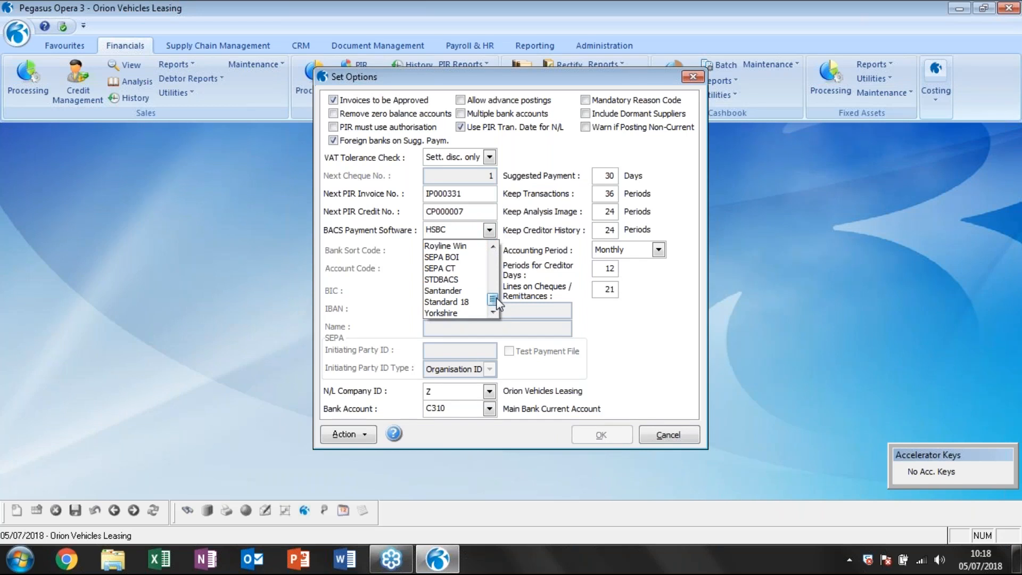
left_click(460, 301)
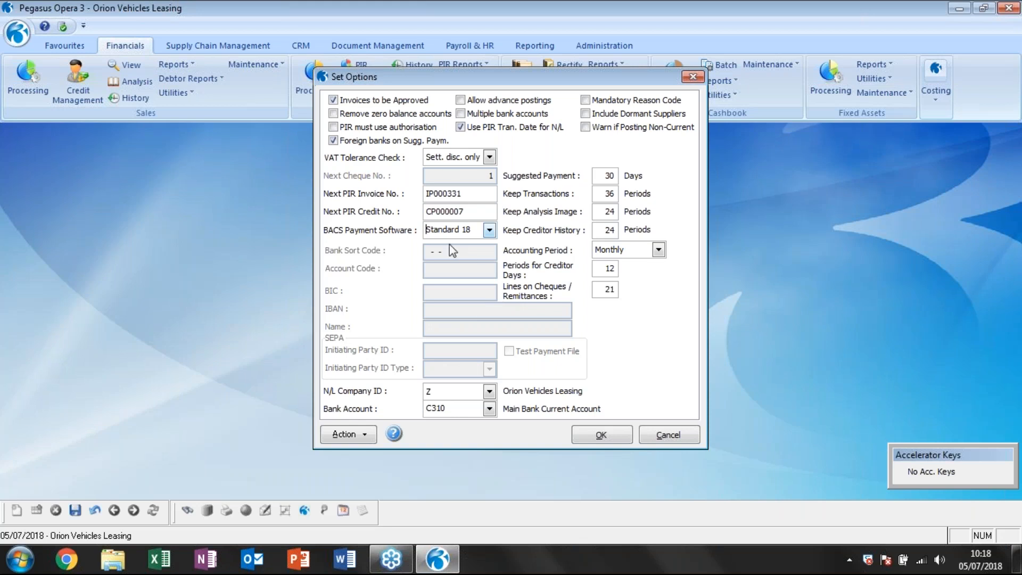
left_click(600, 435)
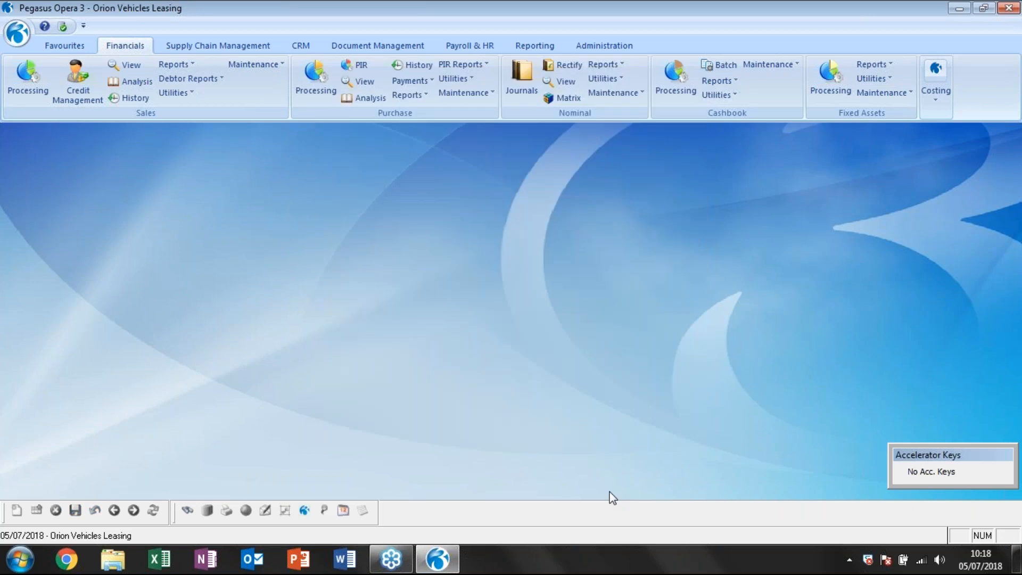
Start a BACS file for bank account C310 with Volume ID 123456 and Auth ID 1, and list its payments.
left_click(409, 80)
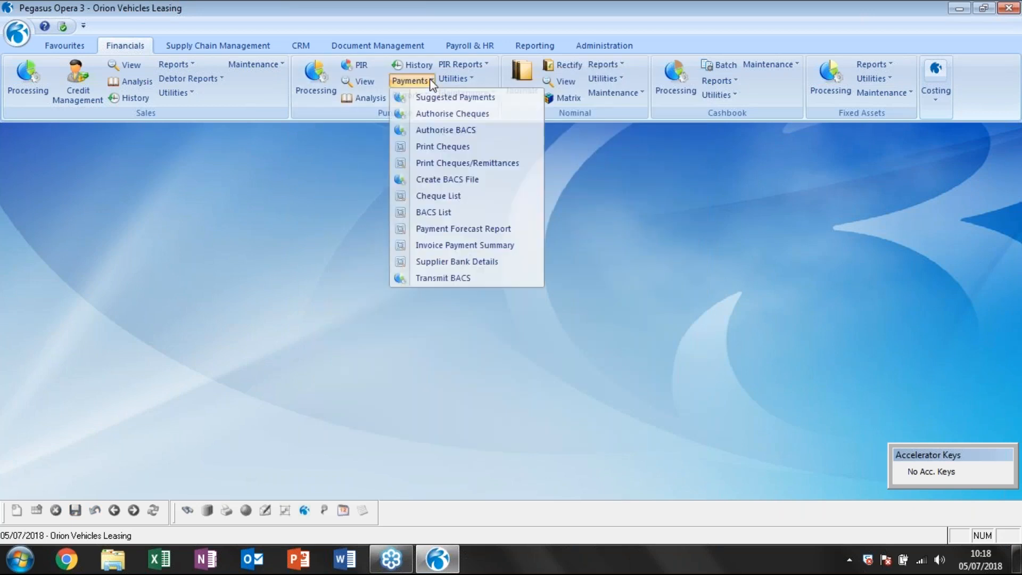
left_click(457, 180)
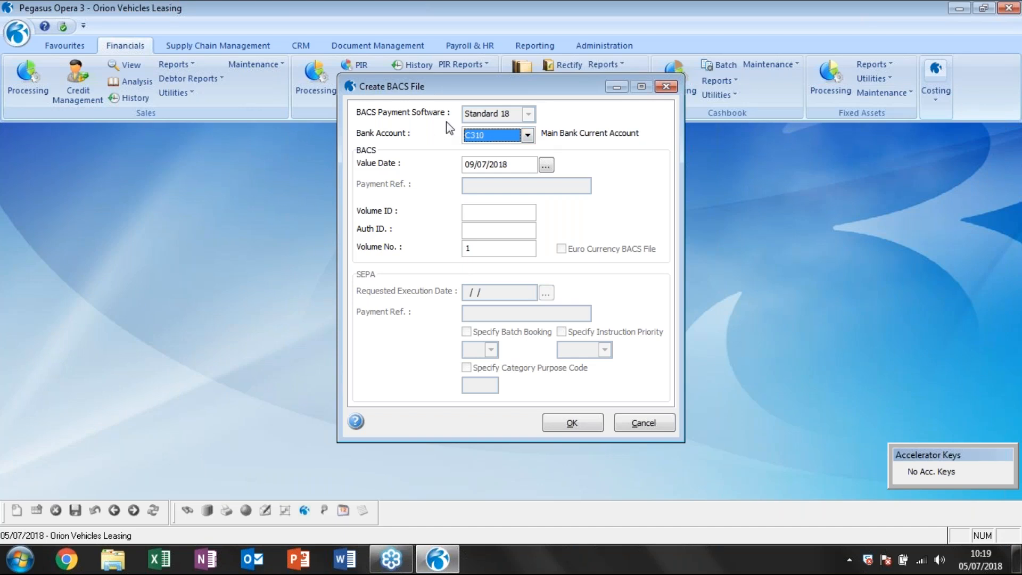
left_click(527, 136)
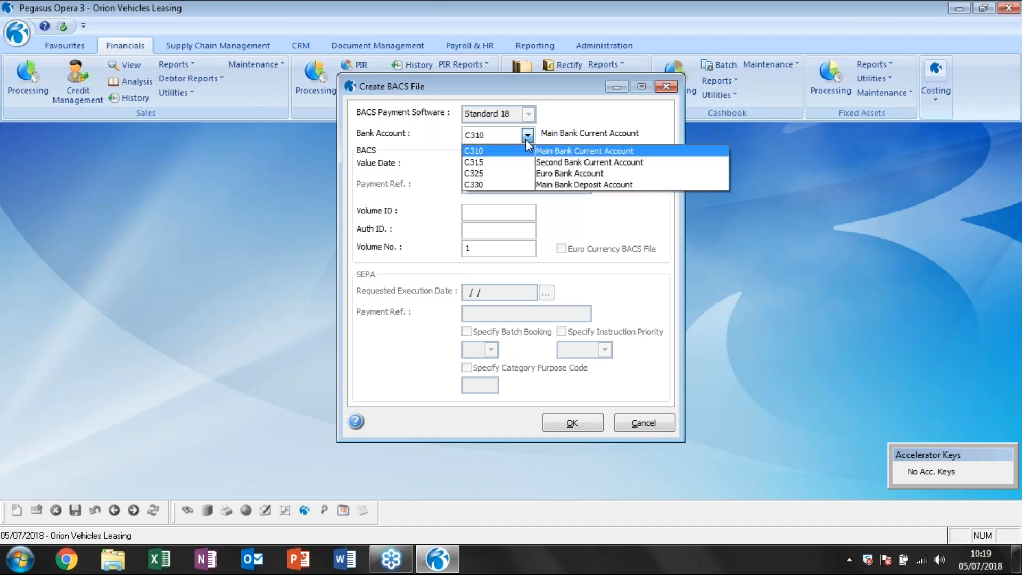
left_click(527, 136)
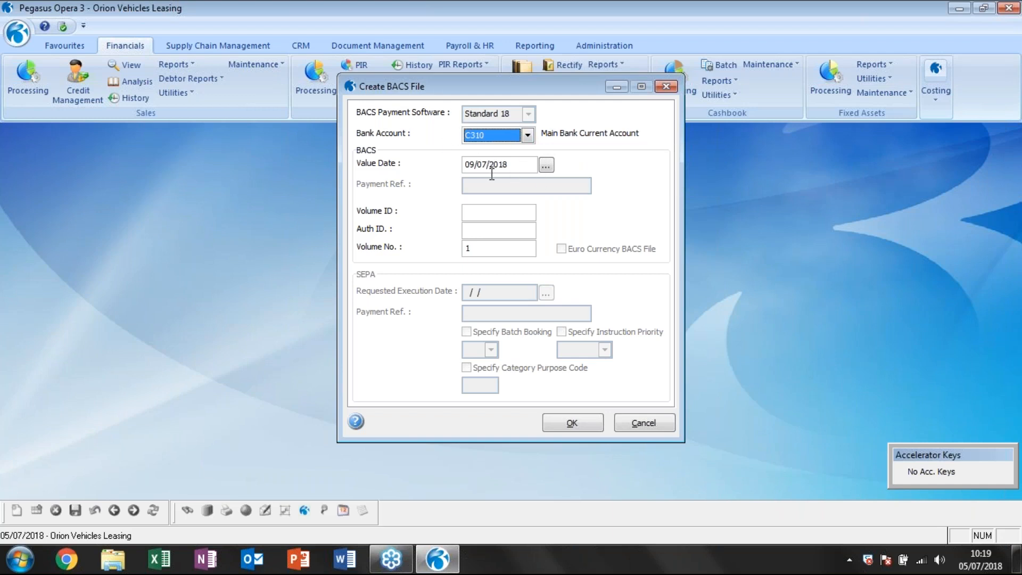
left_click(586, 421)
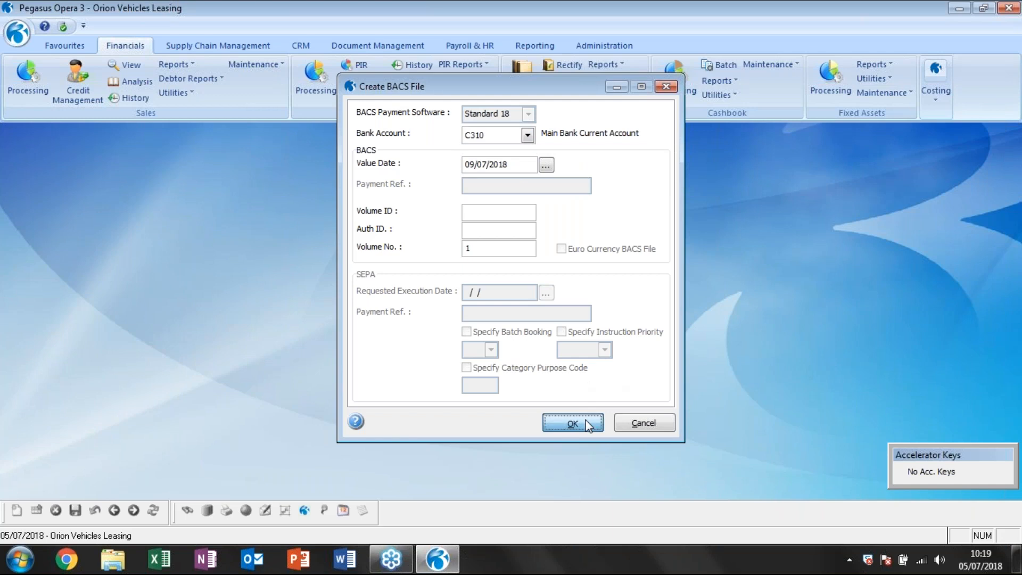
left_click(580, 330)
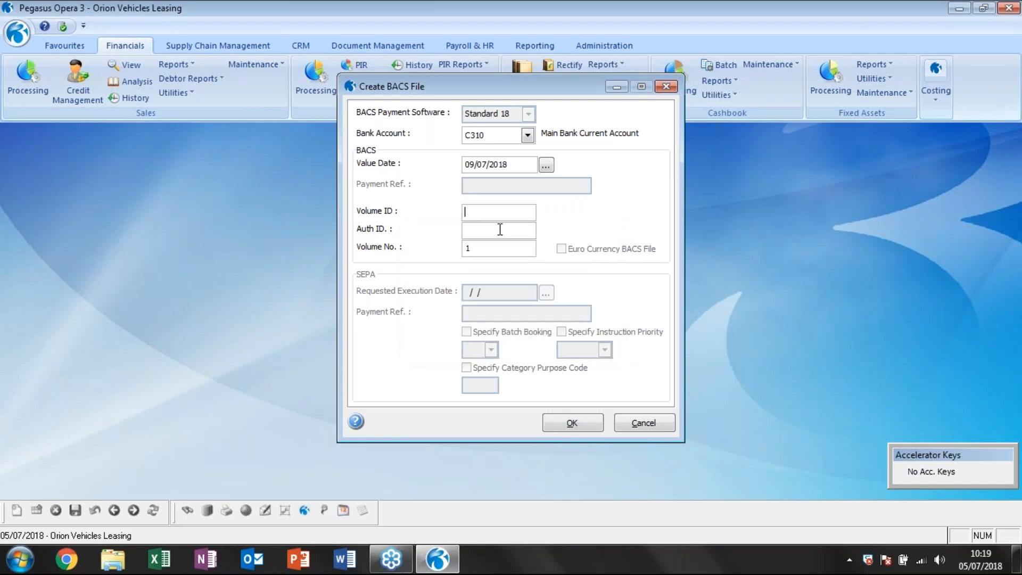
type("123456")
key("Tab")
type("1")
key("Tab")
left_click(585, 420)
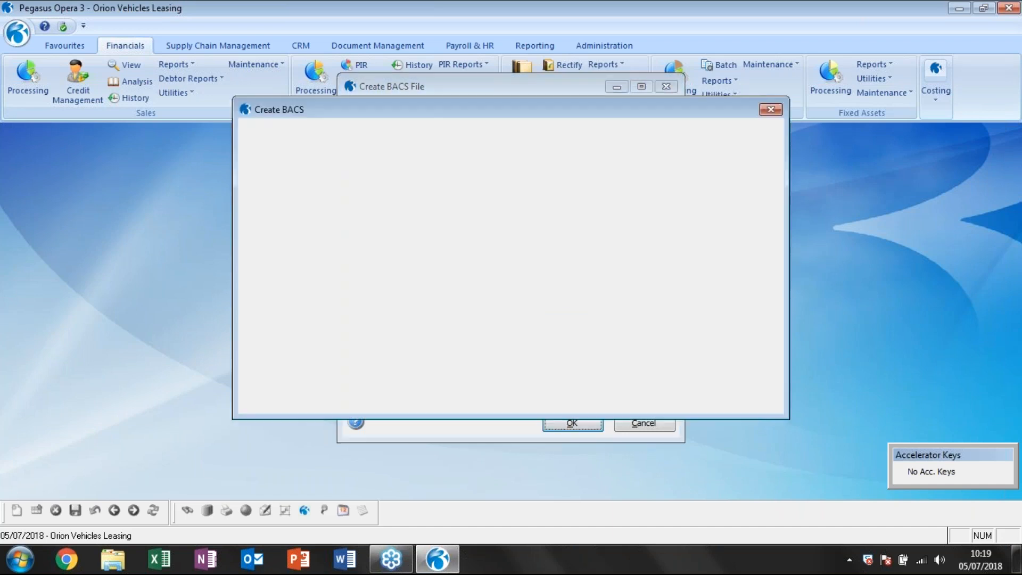
Enlarge the Create BACS window to show all payments, and move the Accelerator Keys window so it stays clear.
left_click_drag(780, 409, 857, 483)
left_click_drag(233, 487, 66, 501)
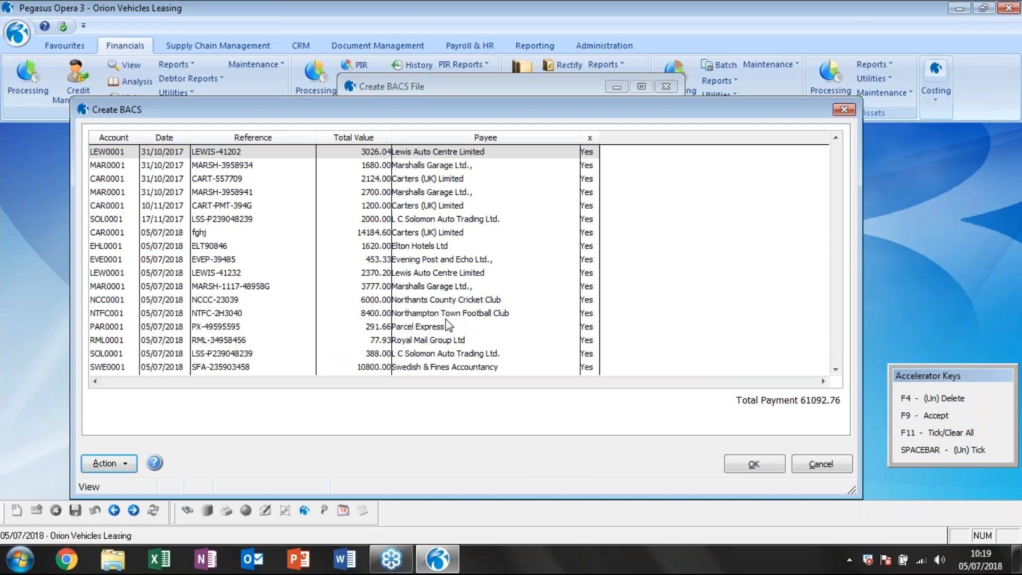
left_click(456, 166)
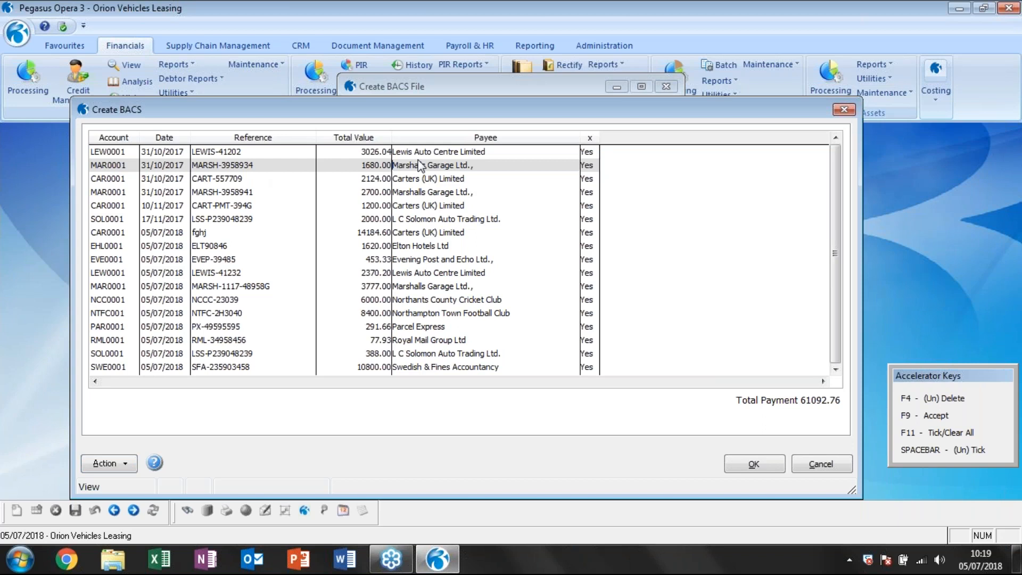
left_click_drag(910, 287, 908, 284)
left_click(109, 463)
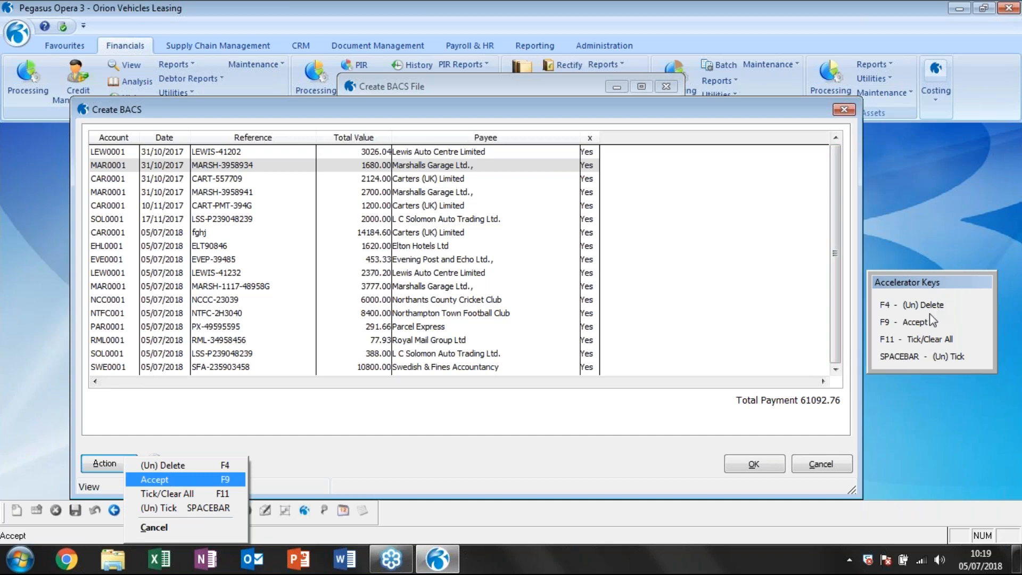
Clear all payment ticks, tick the first seven payments individually, and tick every payment again.
left_click(932, 342)
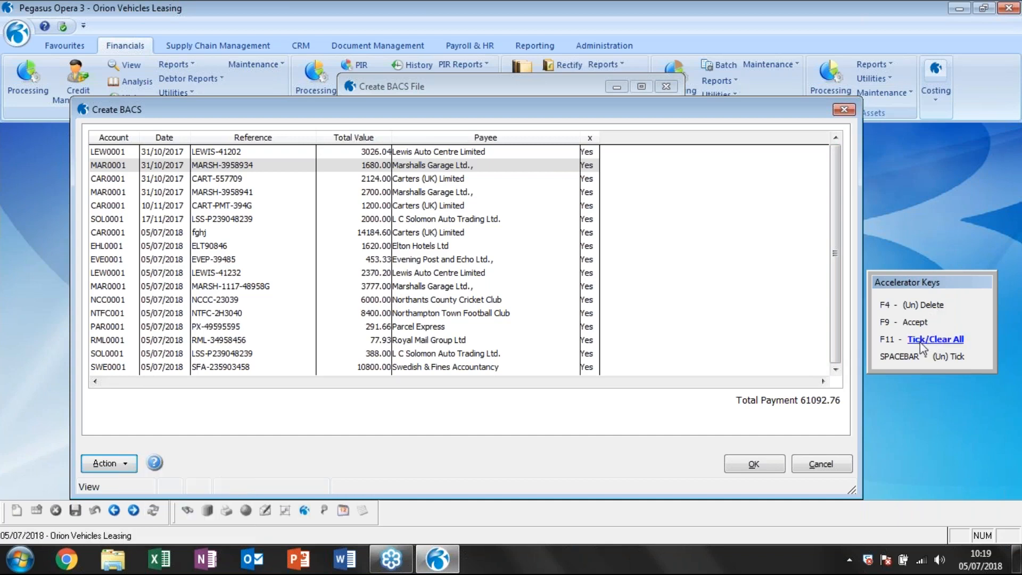
left_click(924, 341)
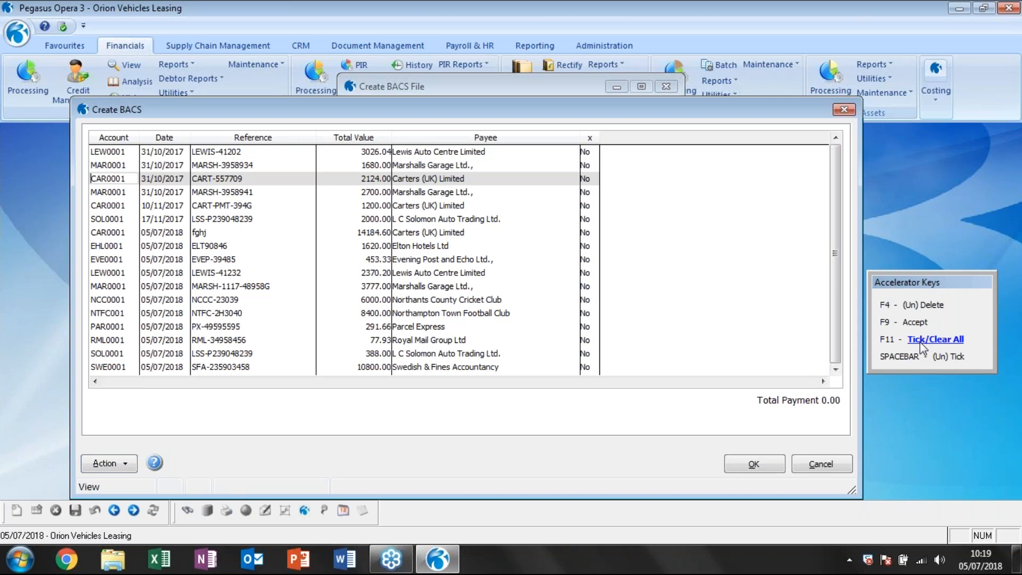
left_click(482, 154)
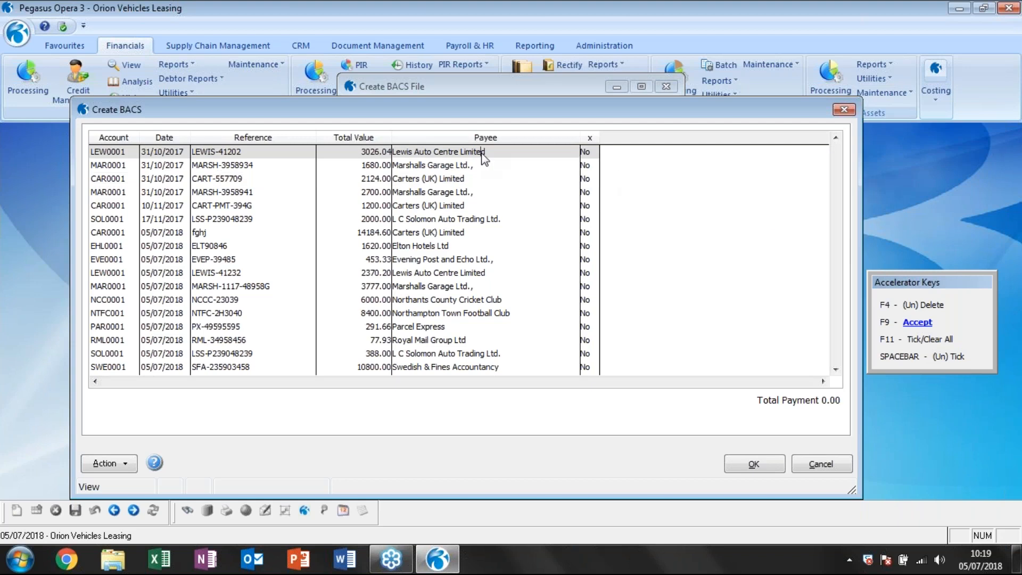
key("space")
key("space")
key("space")
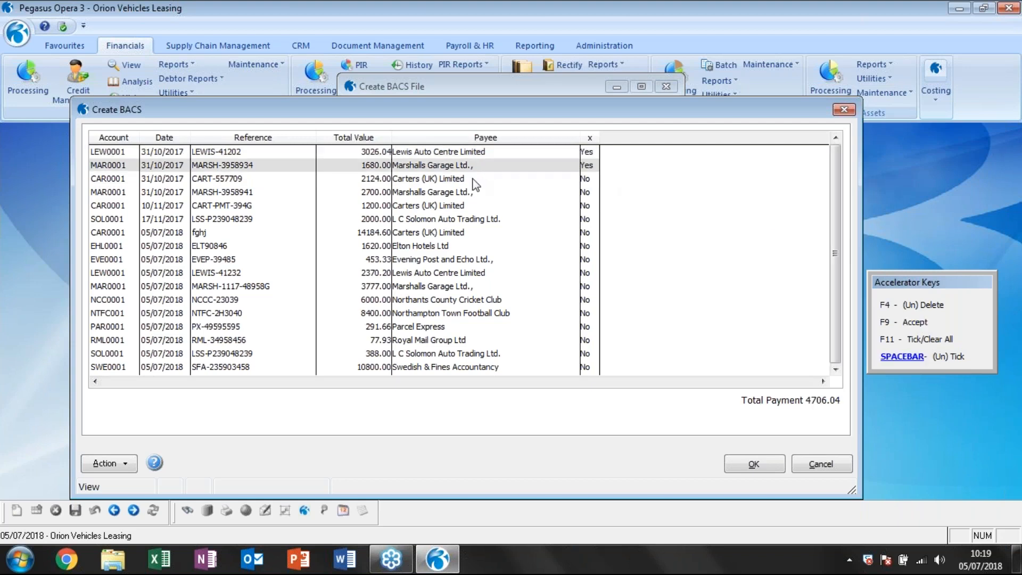
key("space")
key("space")
key("space")
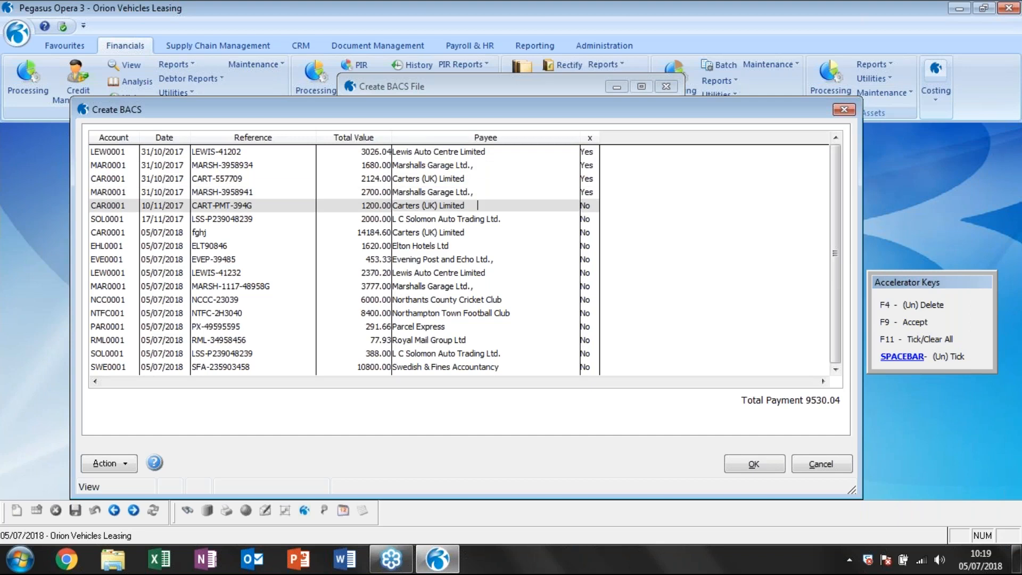
left_click(482, 233)
key("space")
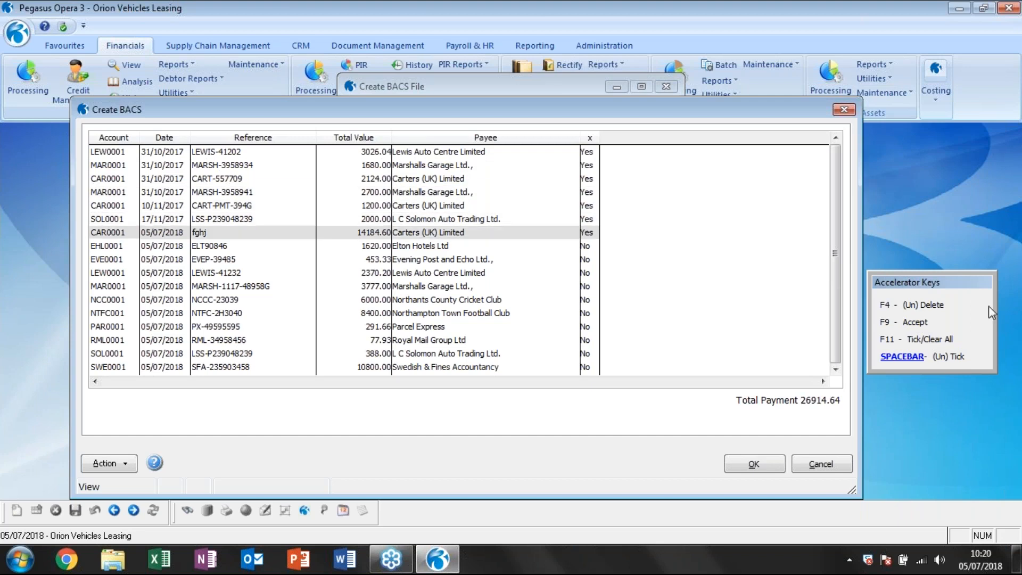
left_click(940, 341)
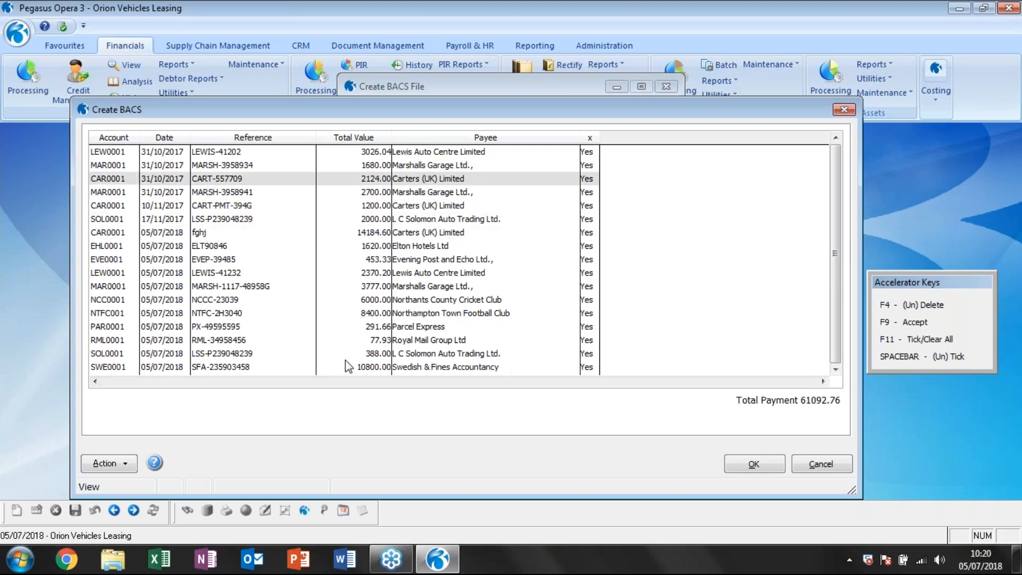
Untick the 3026.04 Lewis Auto Centre Limited payment, mark it as deleted, and confirm the BACS payment list.
left_click(392, 151)
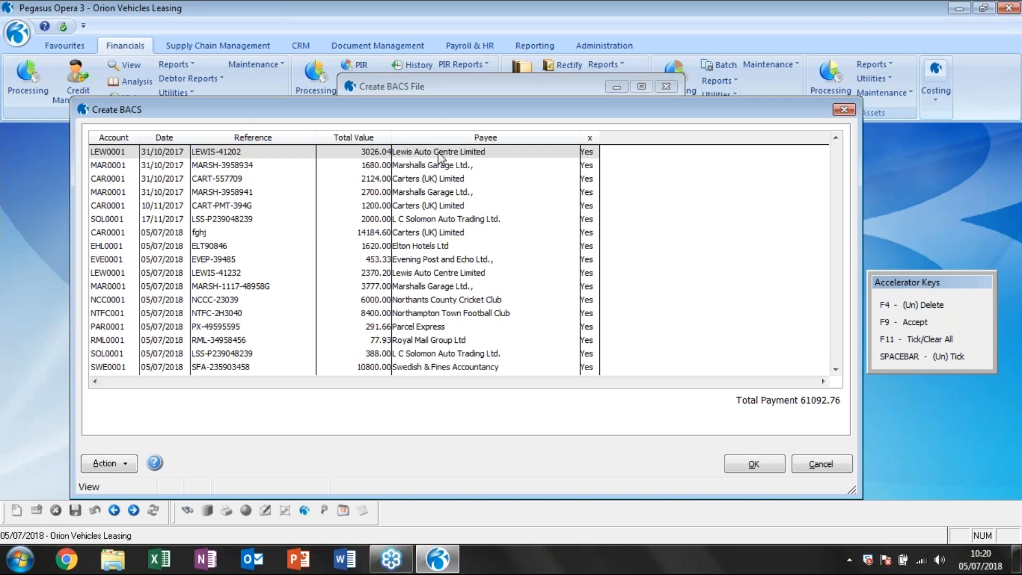
left_click(934, 307)
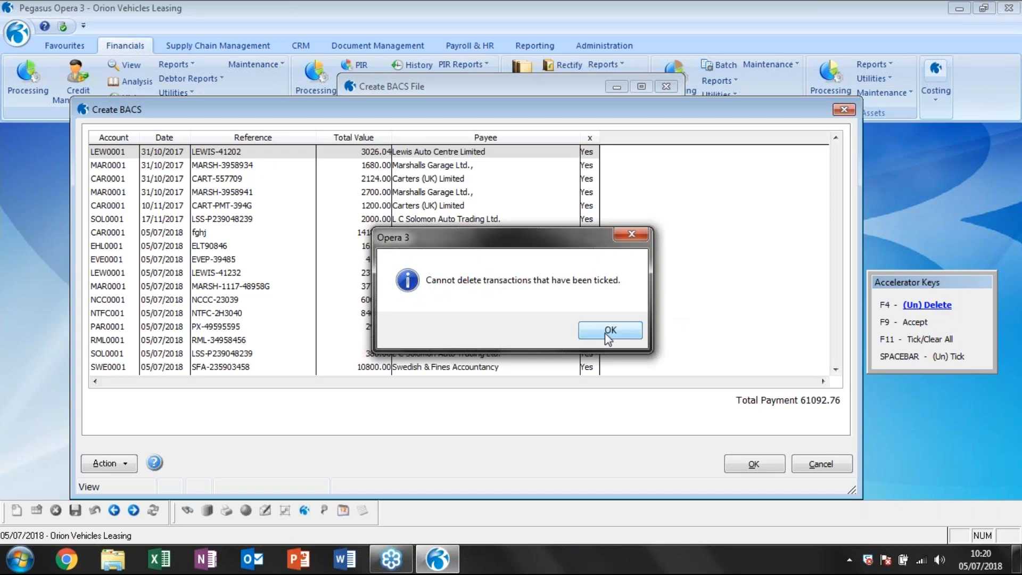
left_click(609, 331)
left_click(929, 356)
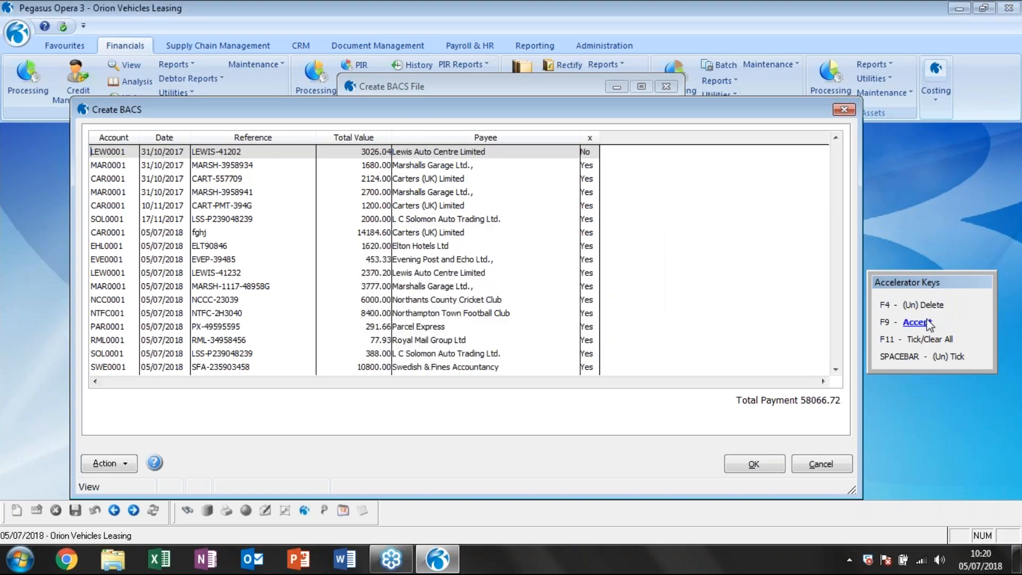
left_click(935, 306)
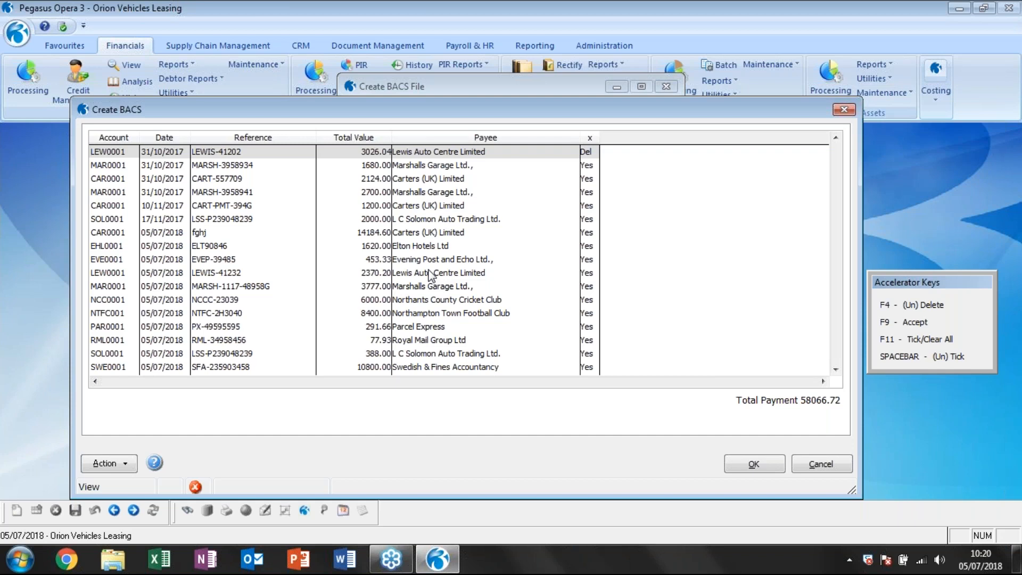
left_click(761, 465)
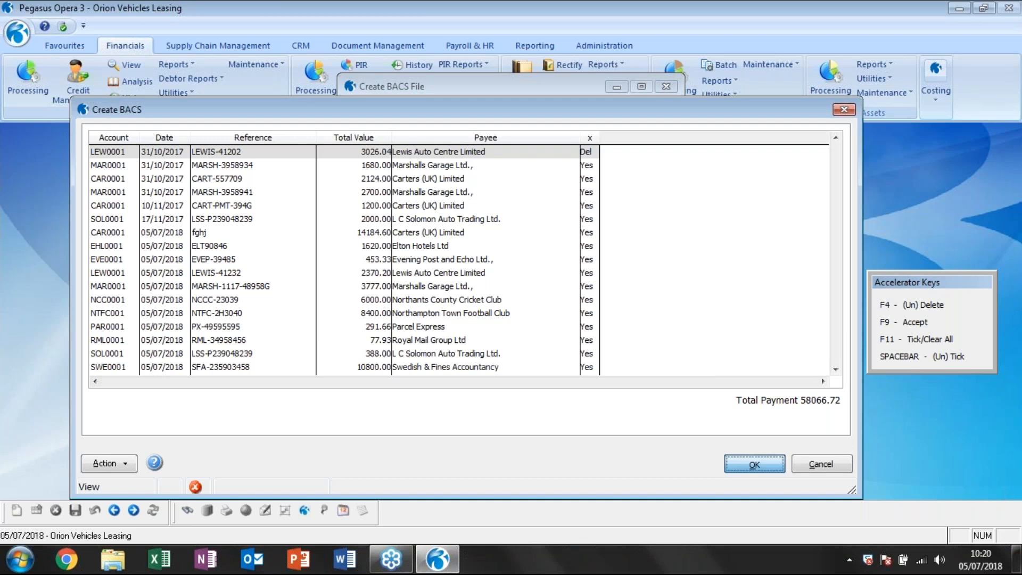
Complete the BACS file creation and switch to Windows Explorer to open C:\ProgramData\Pegasus\O3 Server VFP\Data.
left_click(508, 334)
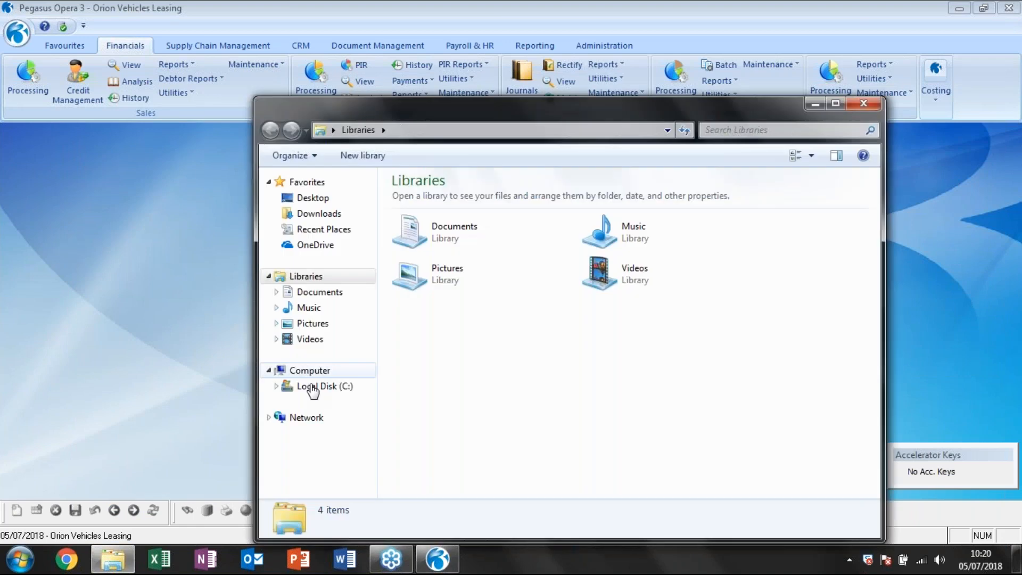
left_click(313, 387)
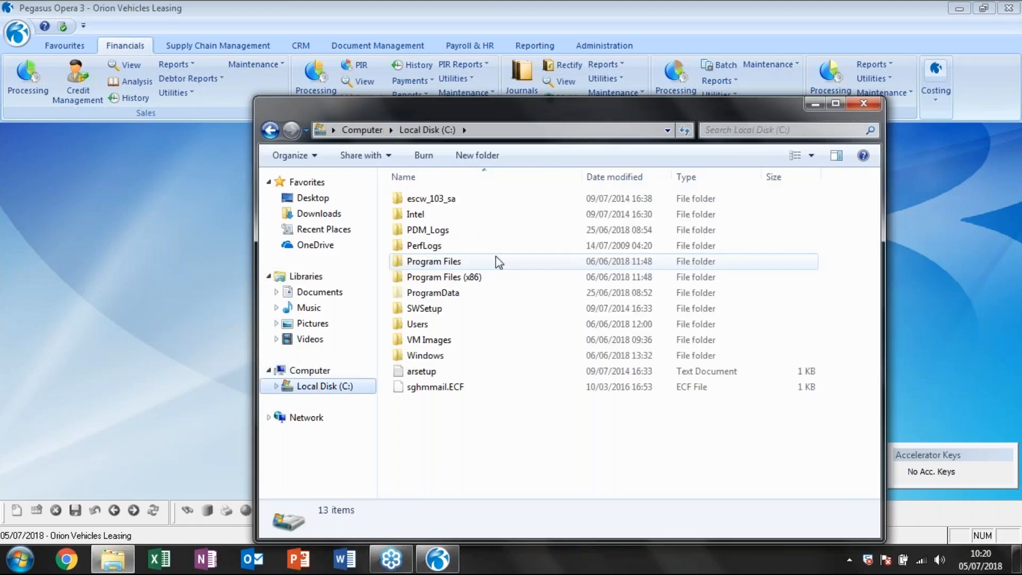
left_click(435, 293)
double_click(435, 294)
double_click(435, 333)
left_click(440, 237)
double_click(439, 235)
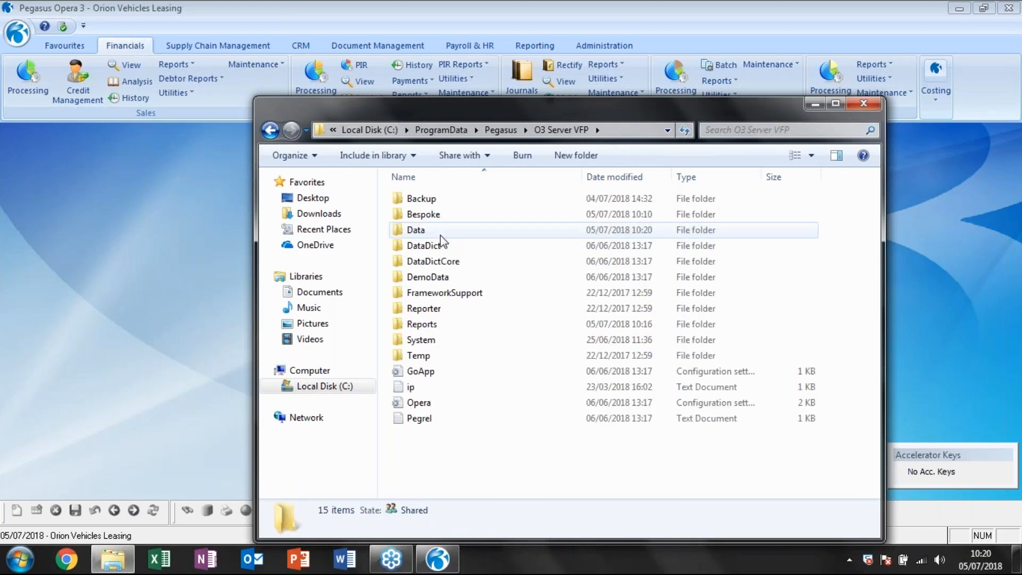
double_click(440, 232)
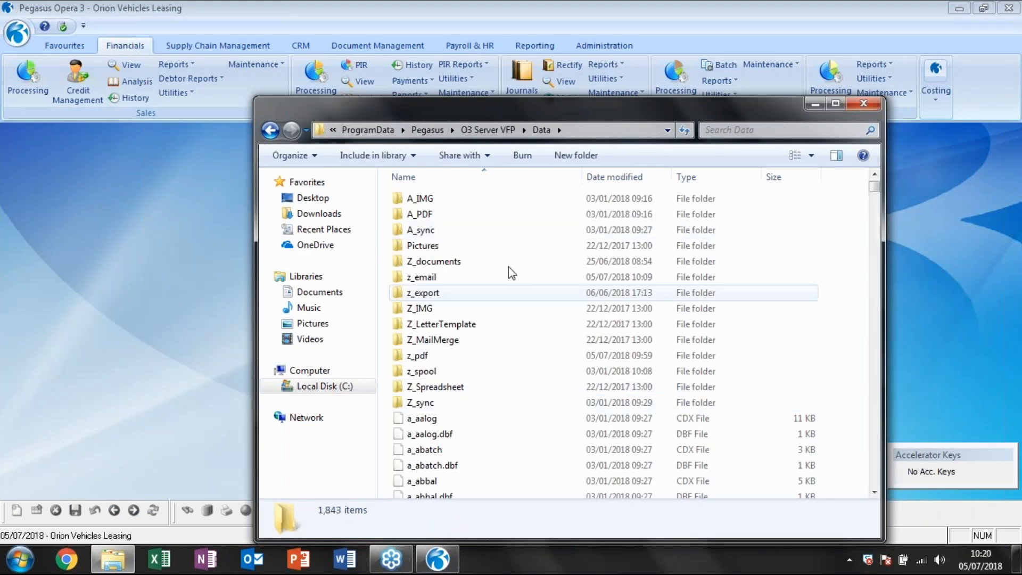
Sort the Data folder by date modified, locate the Z_PLBACS.OUT file, and close the folder.
left_click(612, 178)
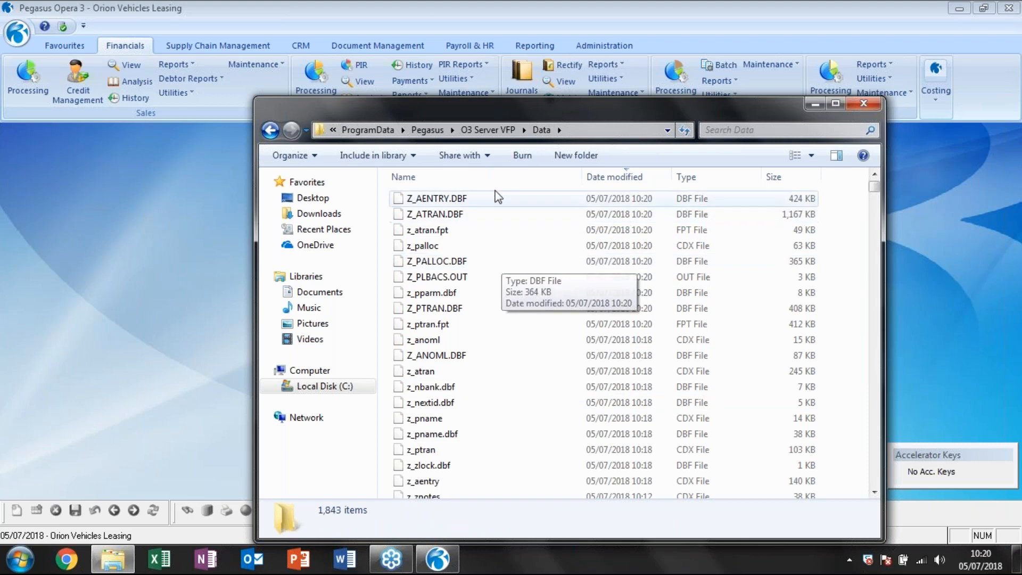
left_click(468, 277)
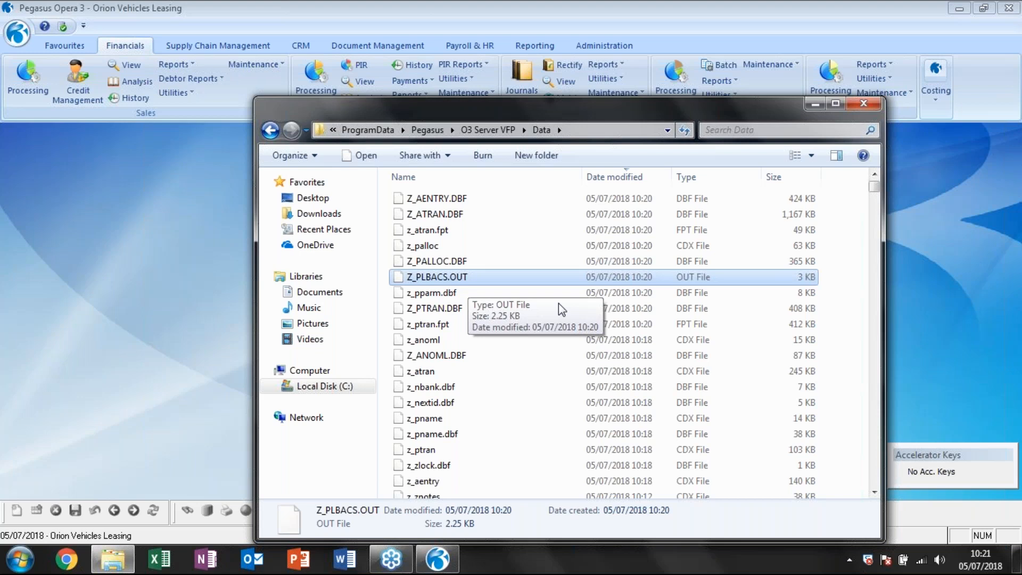
left_click(866, 105)
Preview the BACS List for bank account C310, confirm it printed OK, and acknowledge the account update.
left_click(410, 80)
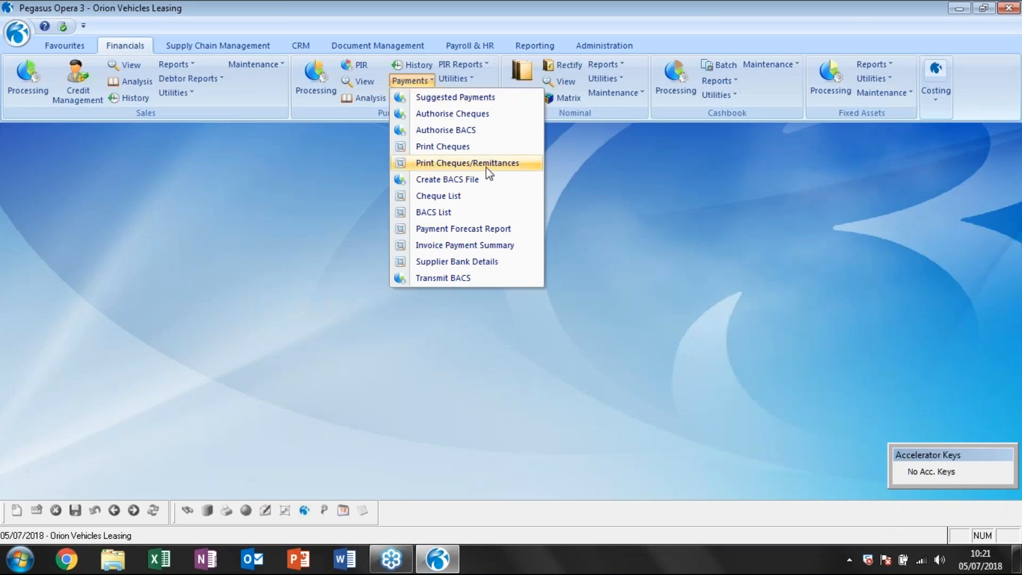
left_click(444, 213)
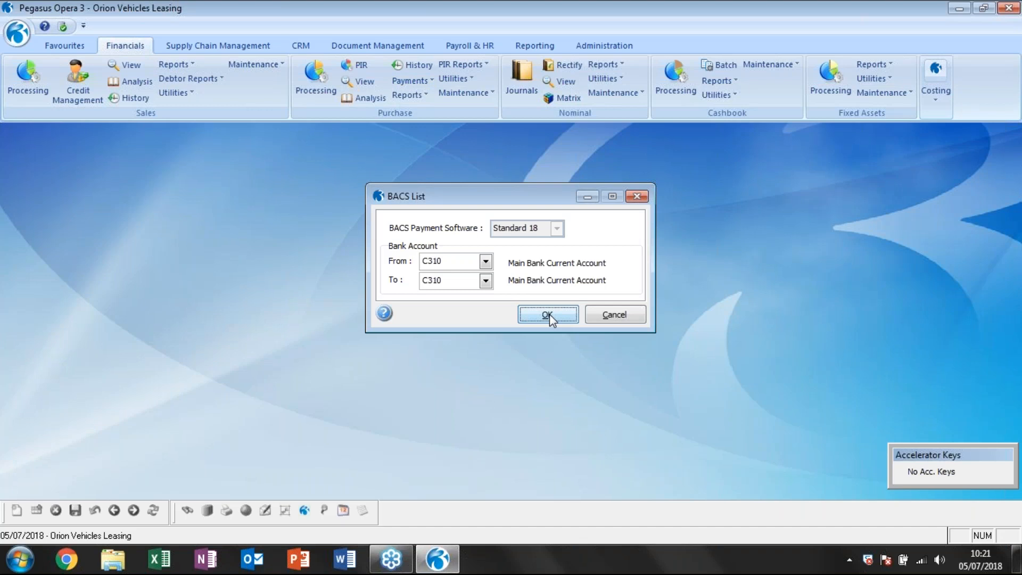
left_click(547, 314)
left_click(378, 188)
left_click(578, 414)
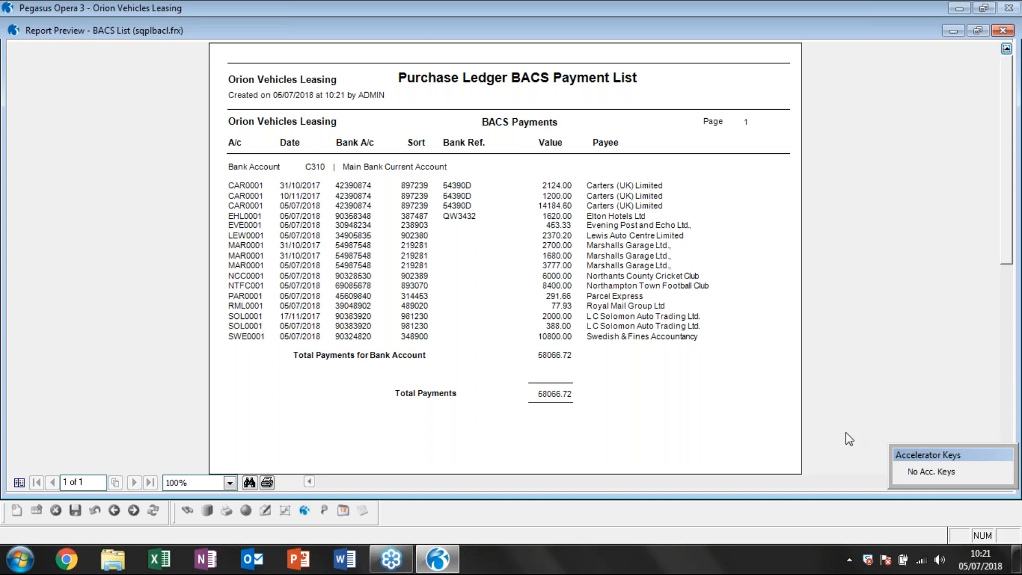
left_click(1002, 30)
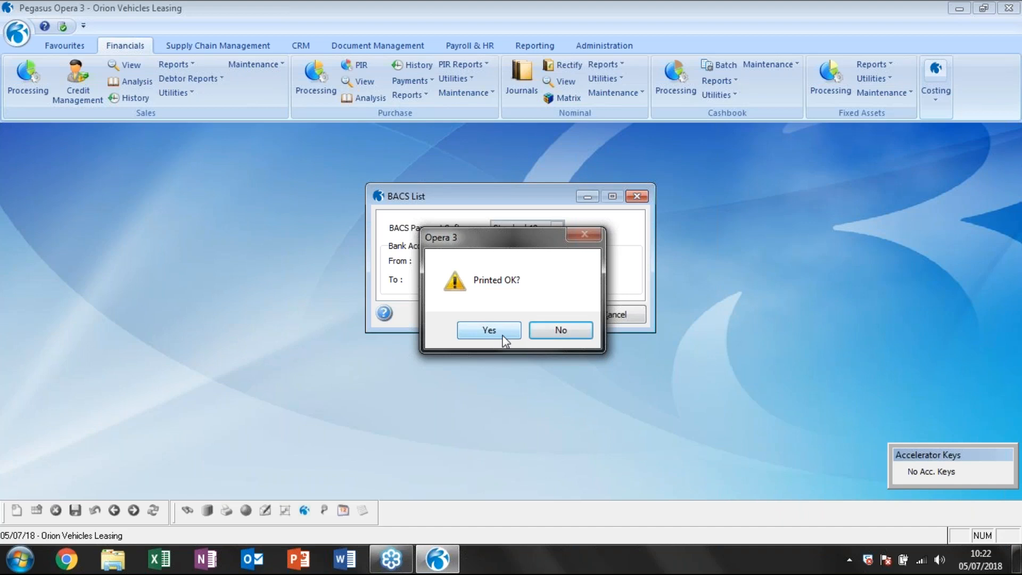
left_click(503, 336)
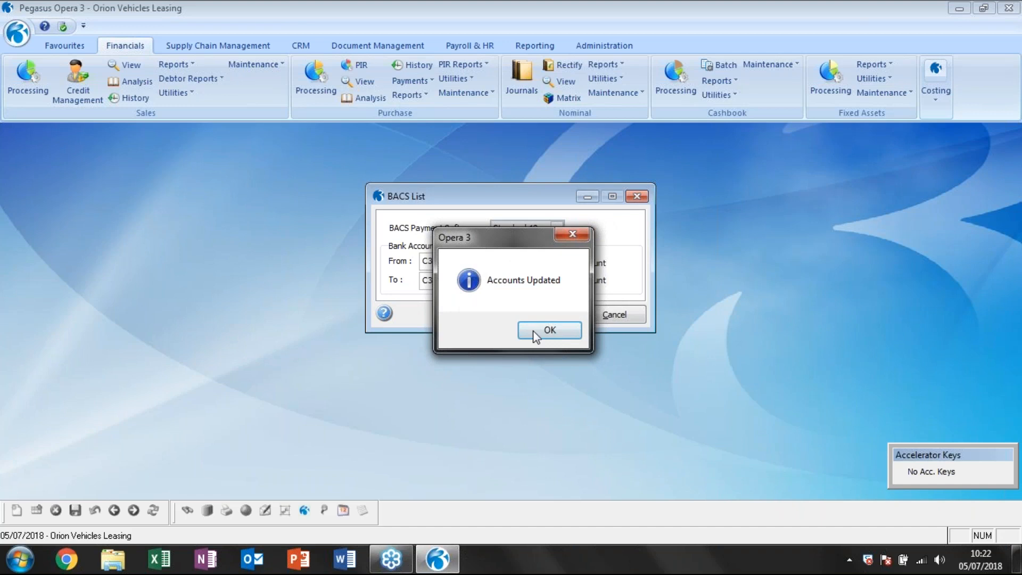
left_click(532, 343)
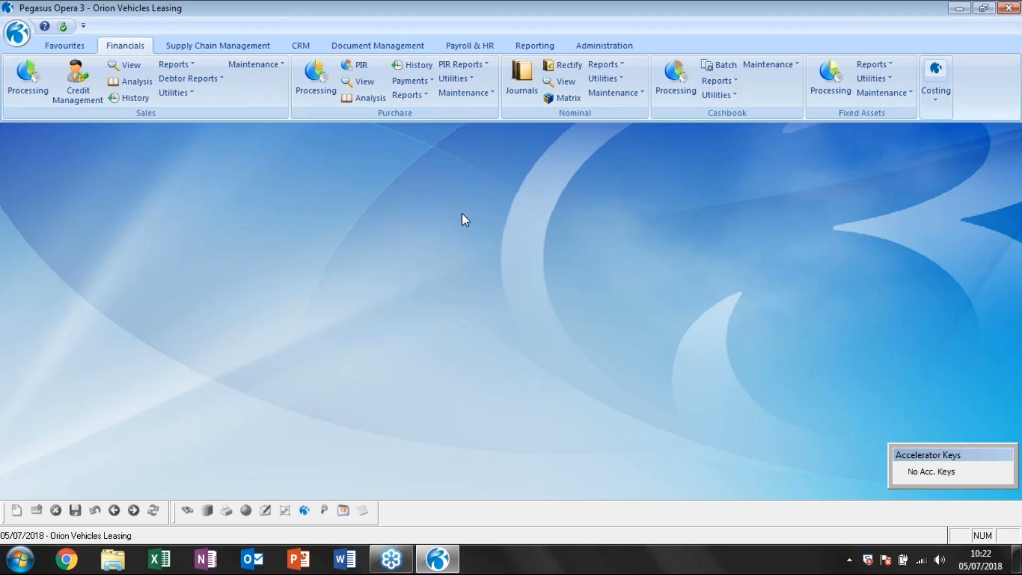
Preview the purchase Payments & Adjustments report for Today's Transactions, read through it, and close it.
left_click(407, 94)
left_click(586, 183)
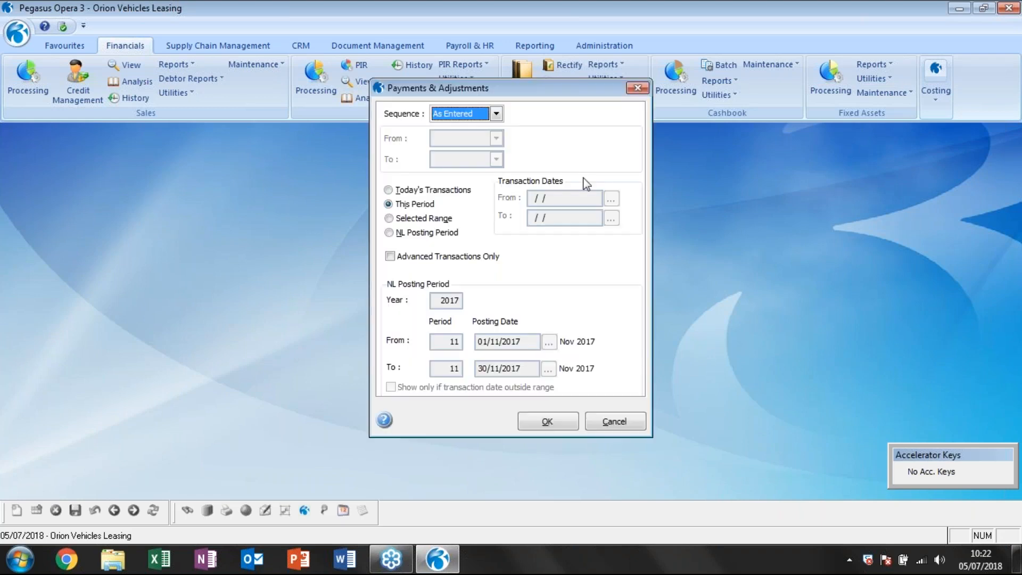
left_click(403, 193)
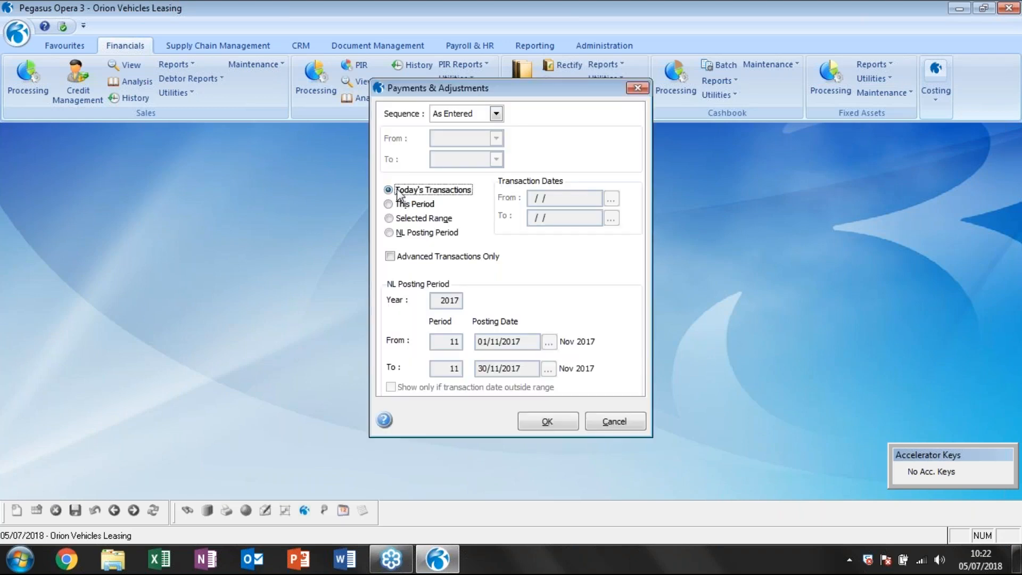
left_click(563, 420)
key("Return")
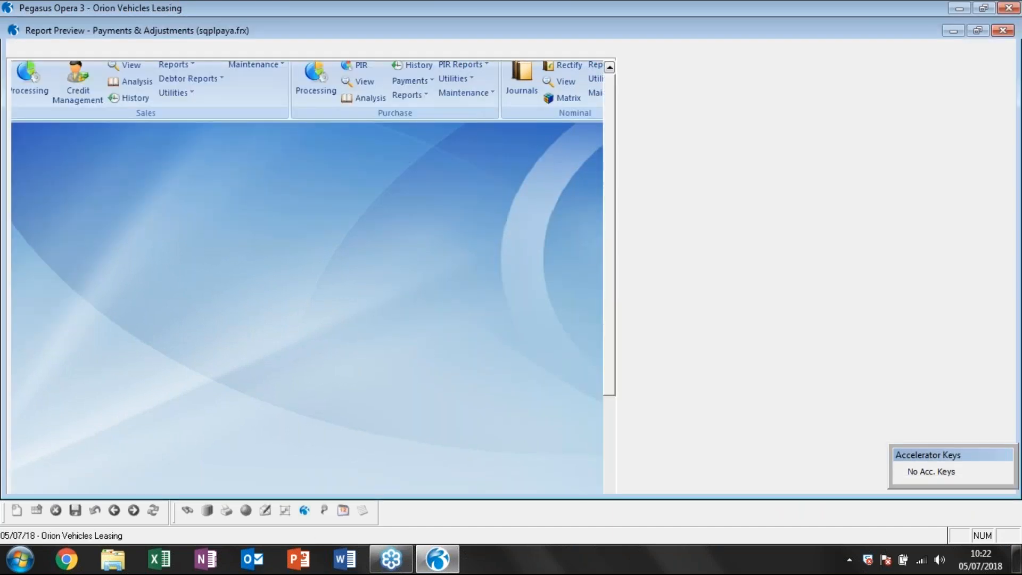
scroll(504, 258, "down", 2)
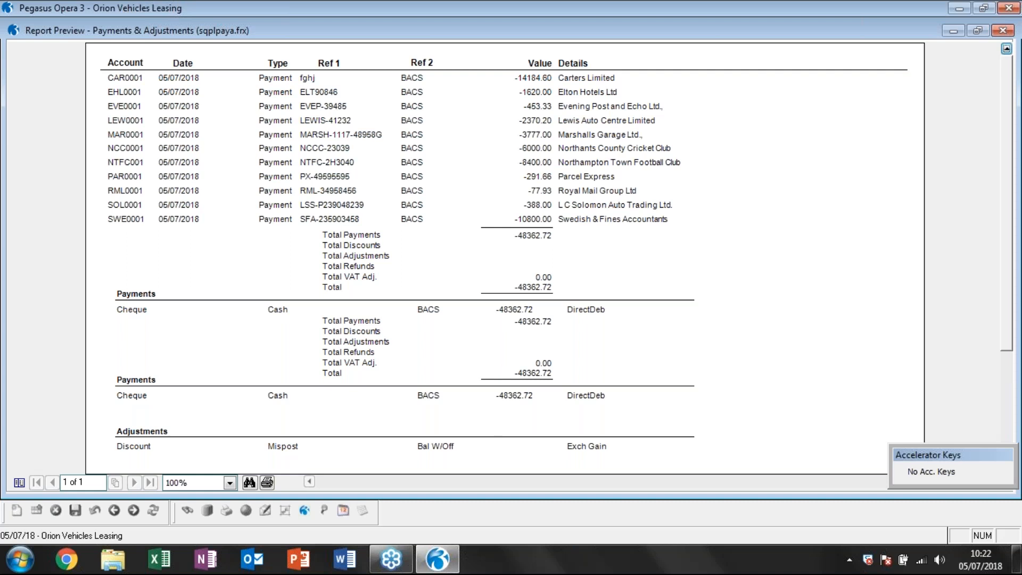
scroll(504, 258, "up", 1)
key("Escape")
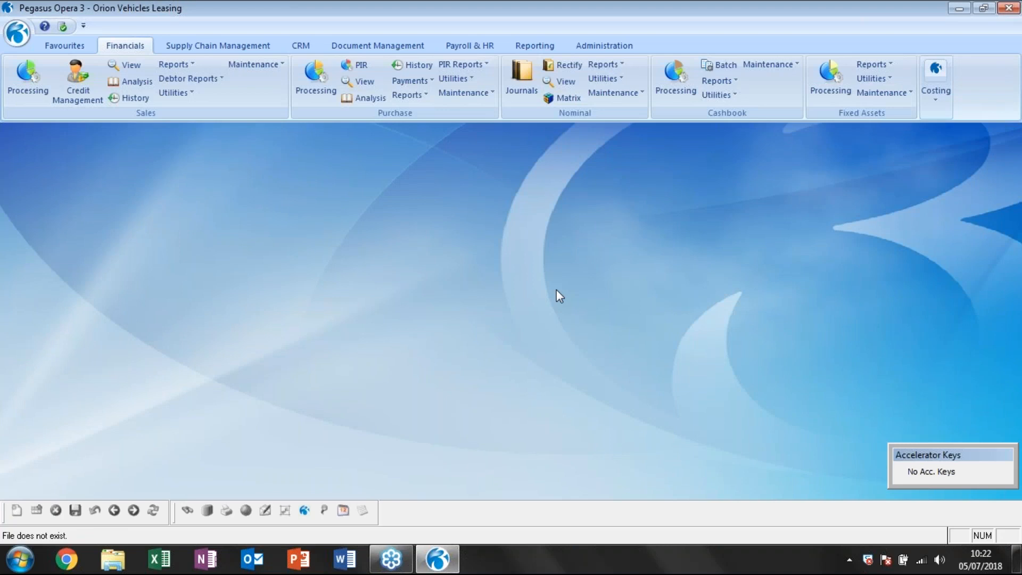
left_click(423, 82)
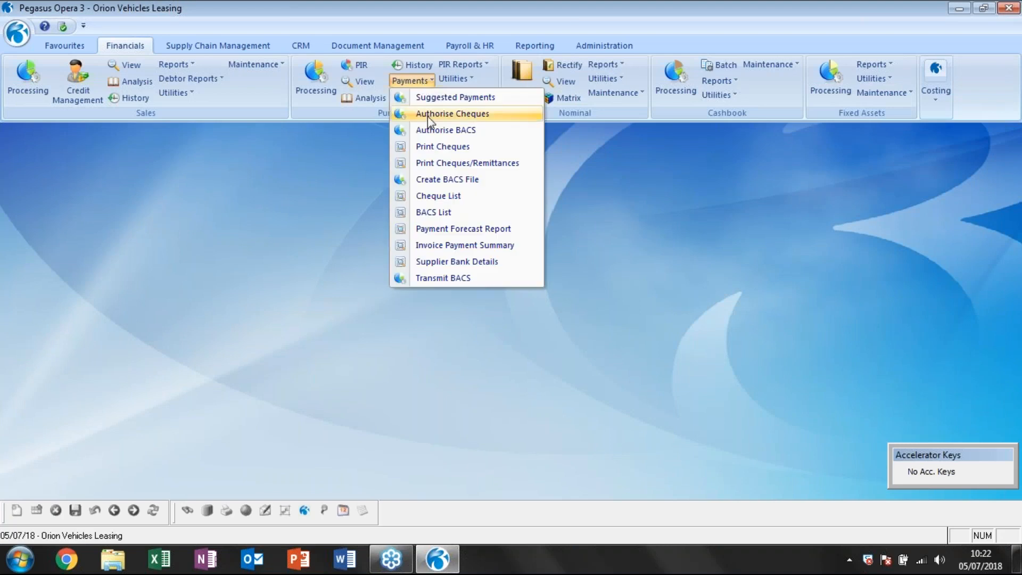
left_click(433, 129)
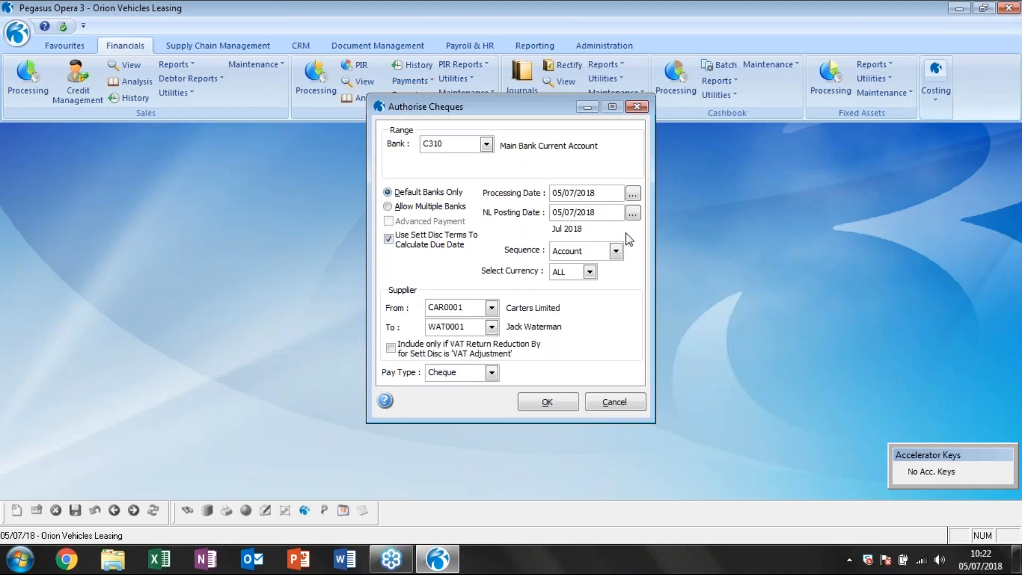
left_click(610, 406)
Try to print cheques from the purchase ledger payments.
left_click(410, 80)
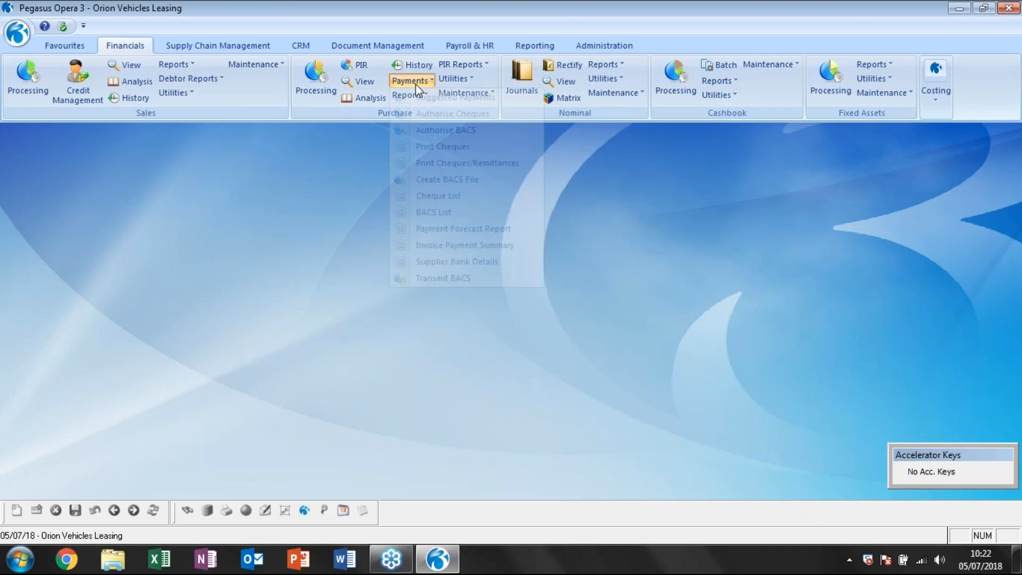
left_click(441, 162)
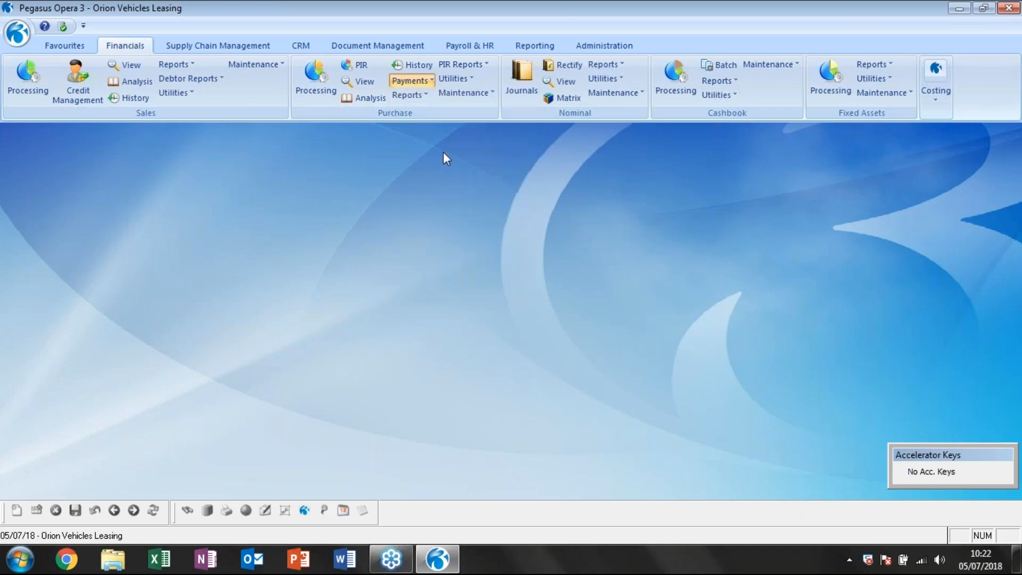
left_click(541, 291)
left_click(551, 326)
Authorise the cheque payments for bank C310 across all suppliers, processing date 05/07/2018, and post them.
left_click(410, 80)
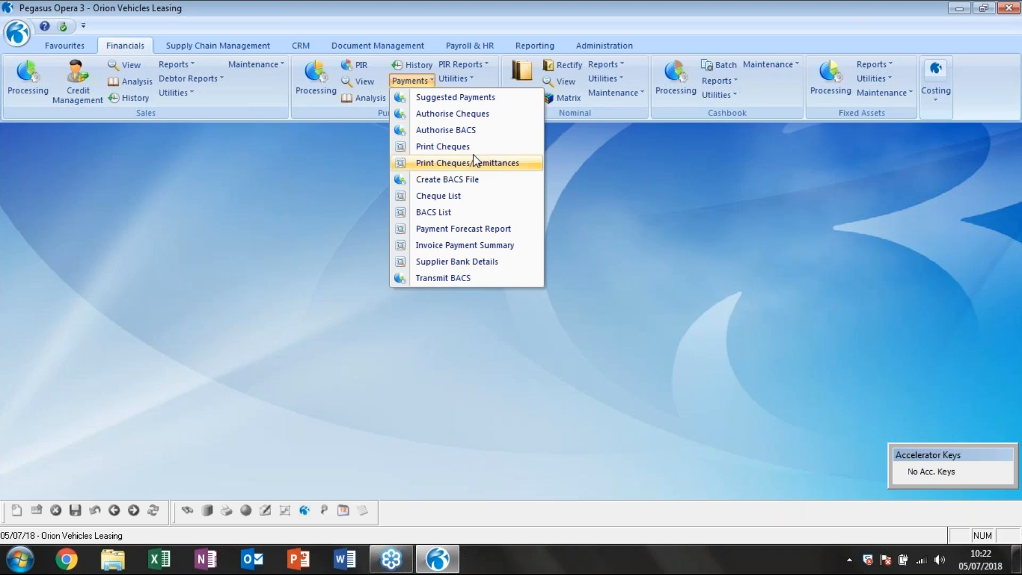
left_click(470, 114)
left_click(557, 400)
left_click(936, 408)
left_click(759, 391)
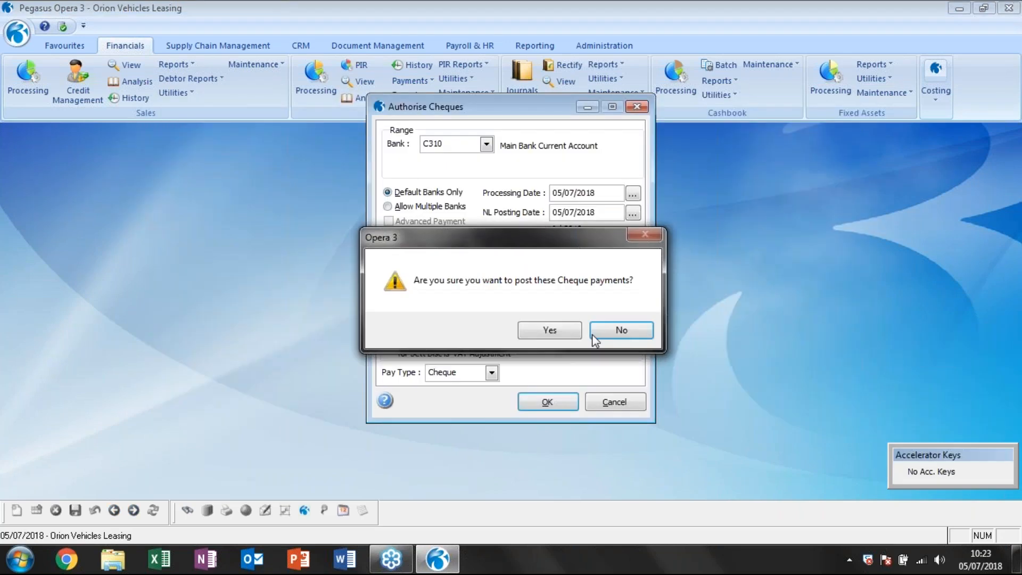
key("Return")
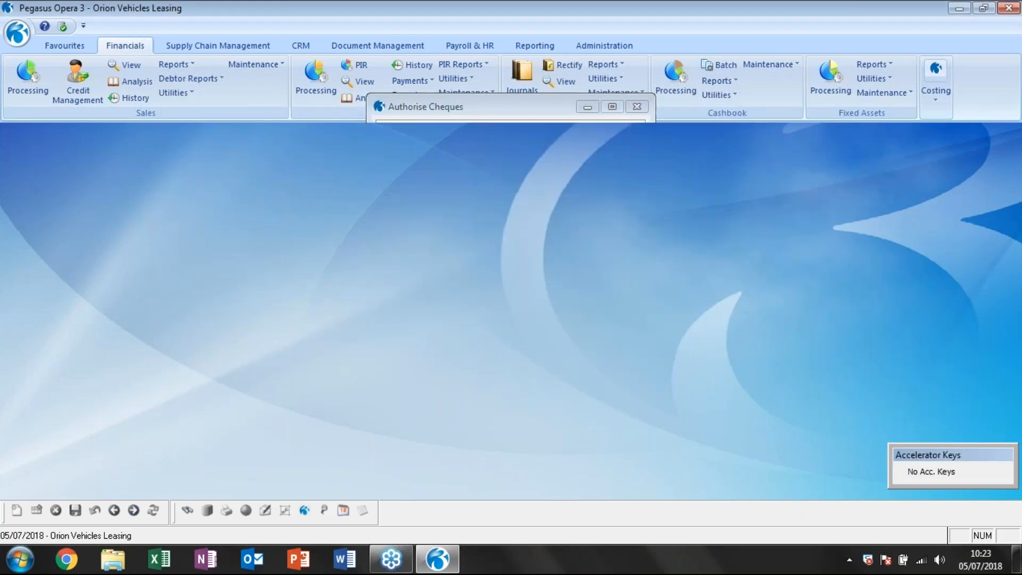
Start printing cheques for bank account C310, untick the first three payments, and accept the cheque list.
left_click(409, 81)
left_click(430, 150)
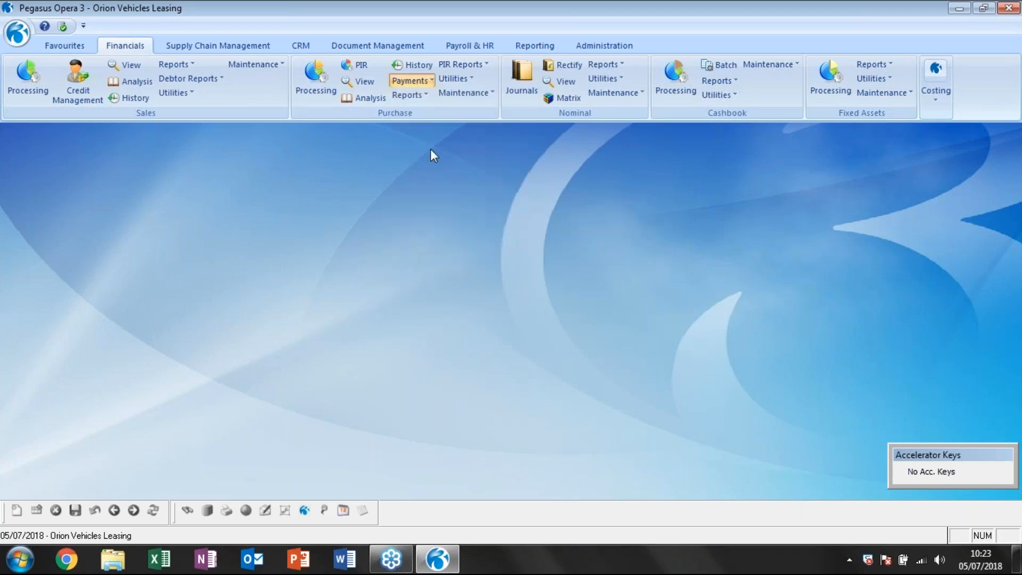
left_click(565, 292)
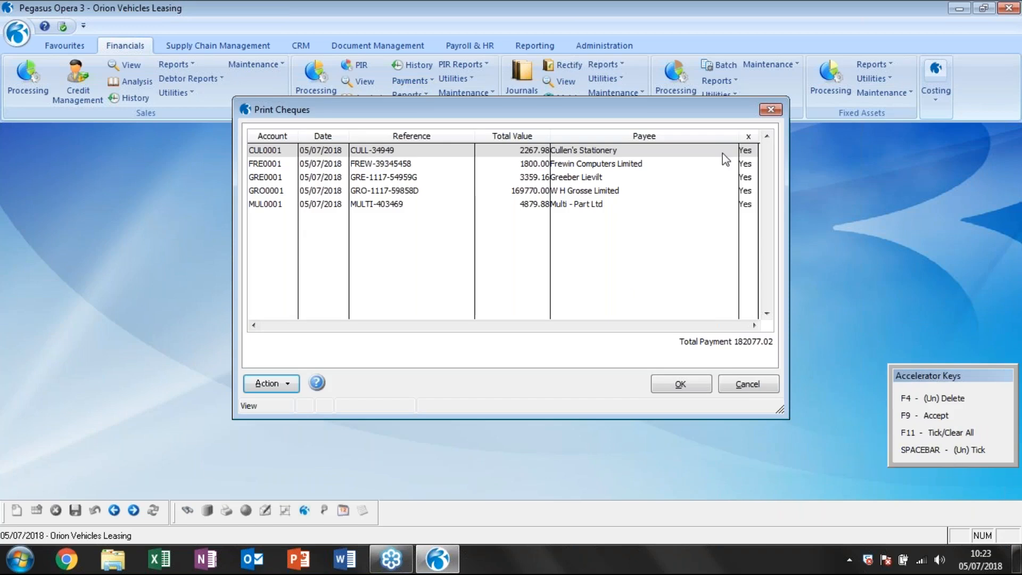
key("space")
key("Down")
key("space")
key("Down")
key("space")
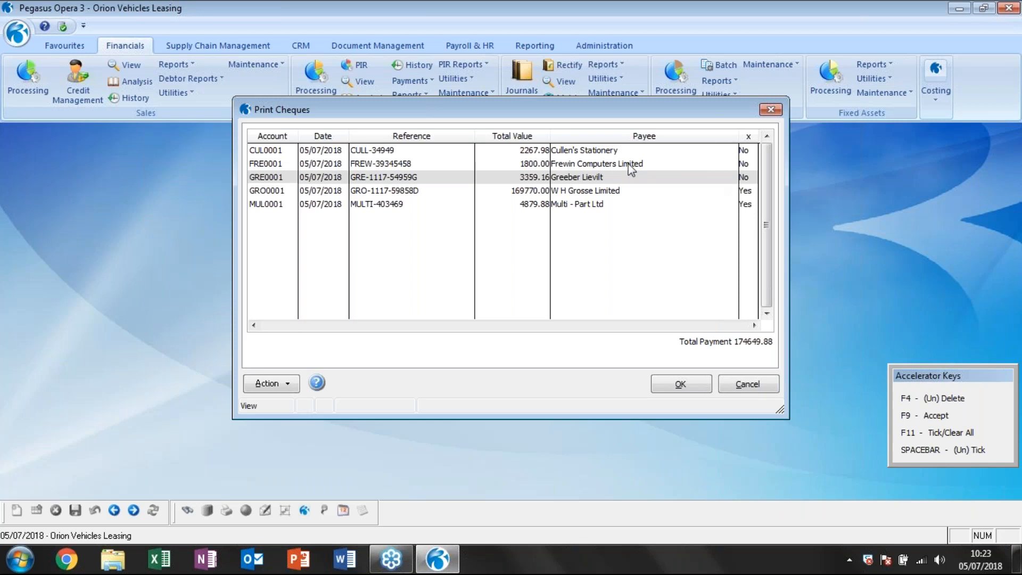
left_click(679, 386)
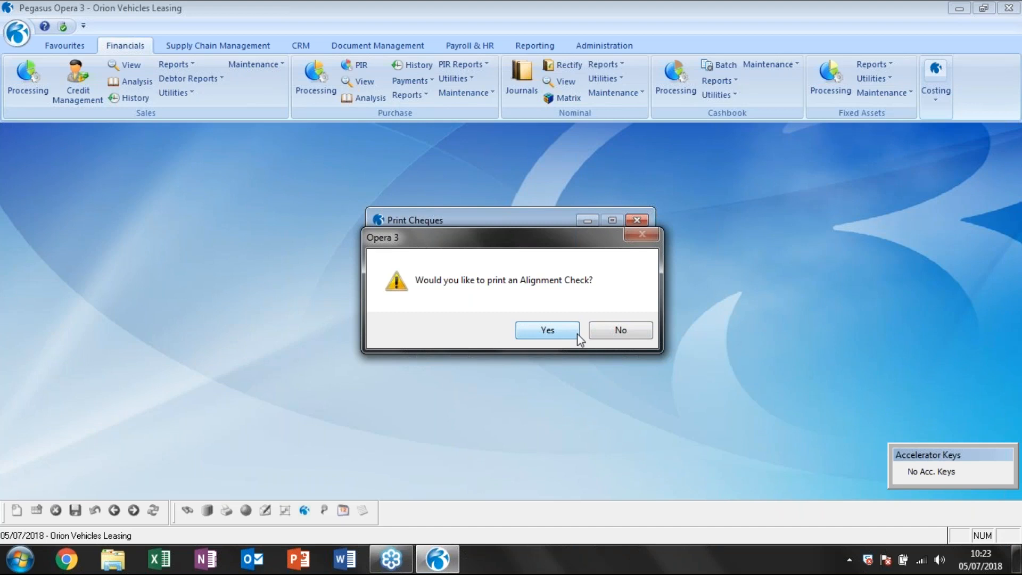
Skip the alignment check, accept 23212 as the first cheque number, and preview the cheques.
left_click(623, 328)
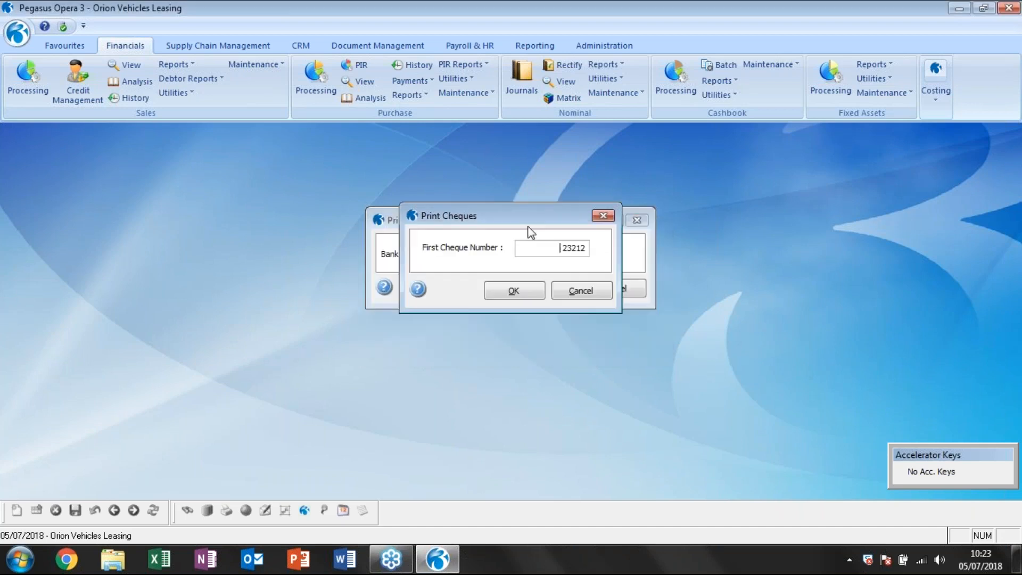
double_click(553, 247)
left_click(532, 292)
left_click(390, 193)
left_click(556, 412)
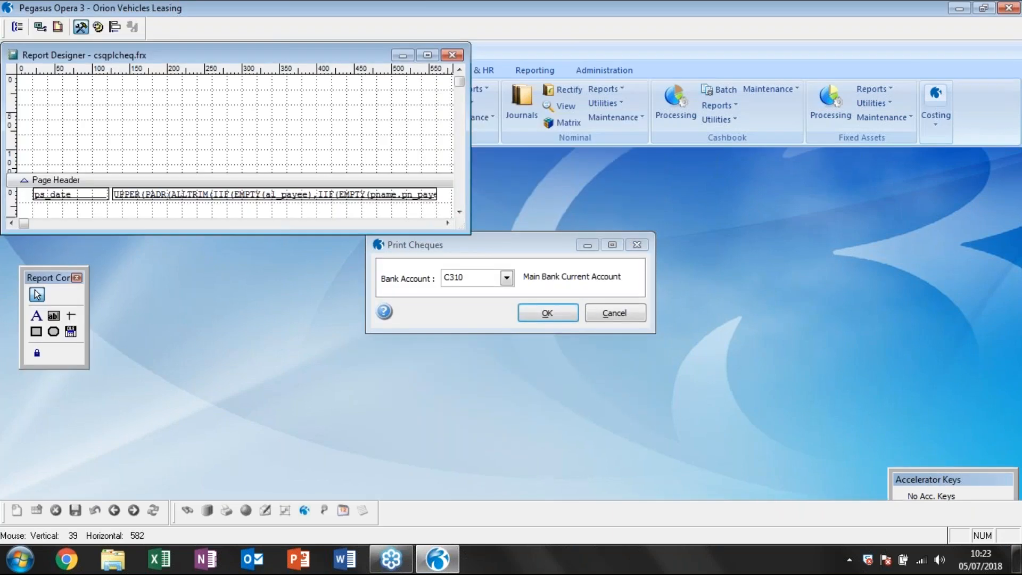
left_click(548, 313)
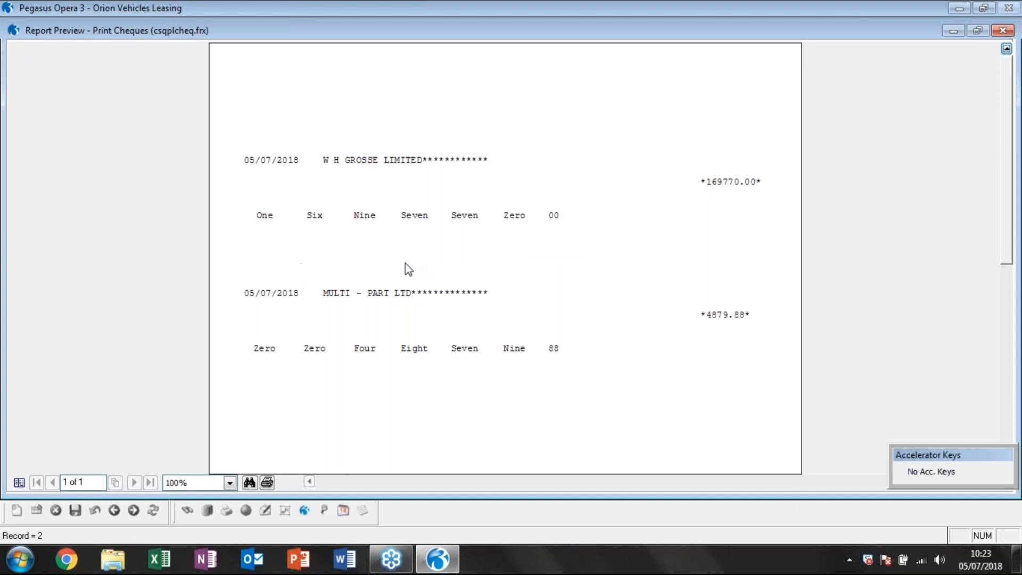
Review the previewed cheques, close the report, and confirm that they printed OK.
scroll(417, 235, "down", 3)
scroll(418, 236, "up", 3)
key("Escape")
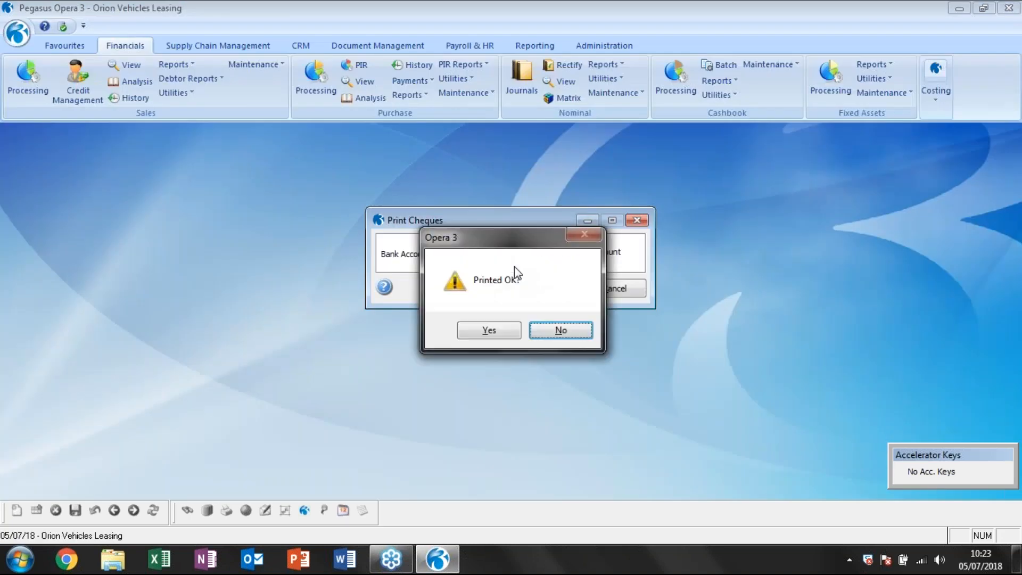
left_click(499, 329)
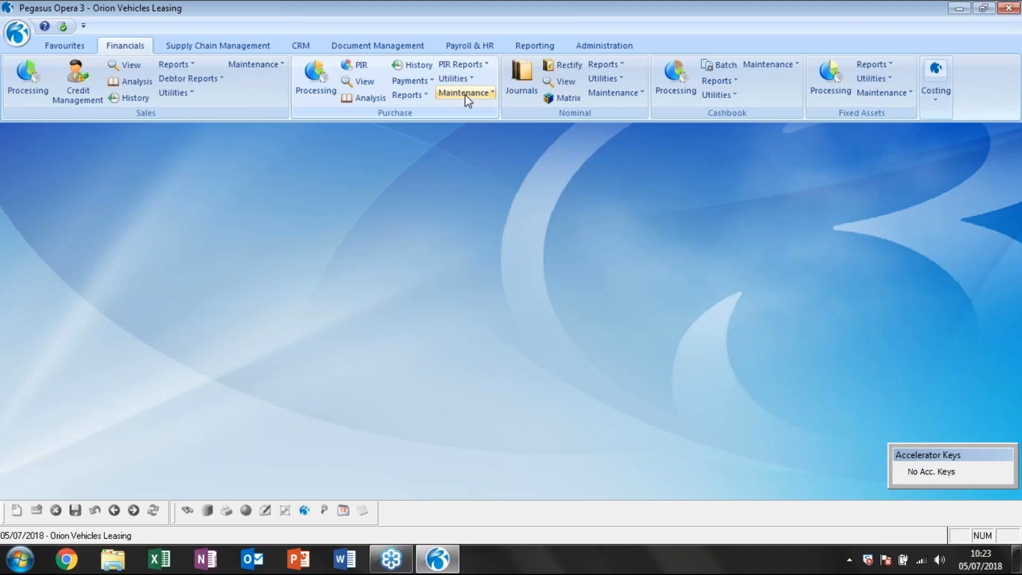
Start printing combined cheques and remittances for bank account C310 and accept all the listed payments.
left_click(424, 81)
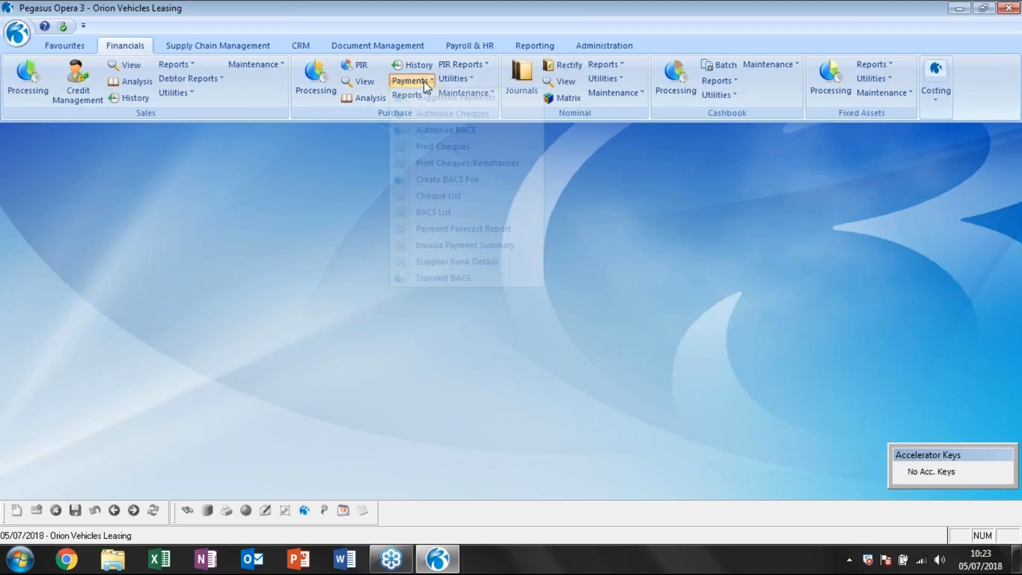
left_click(467, 162)
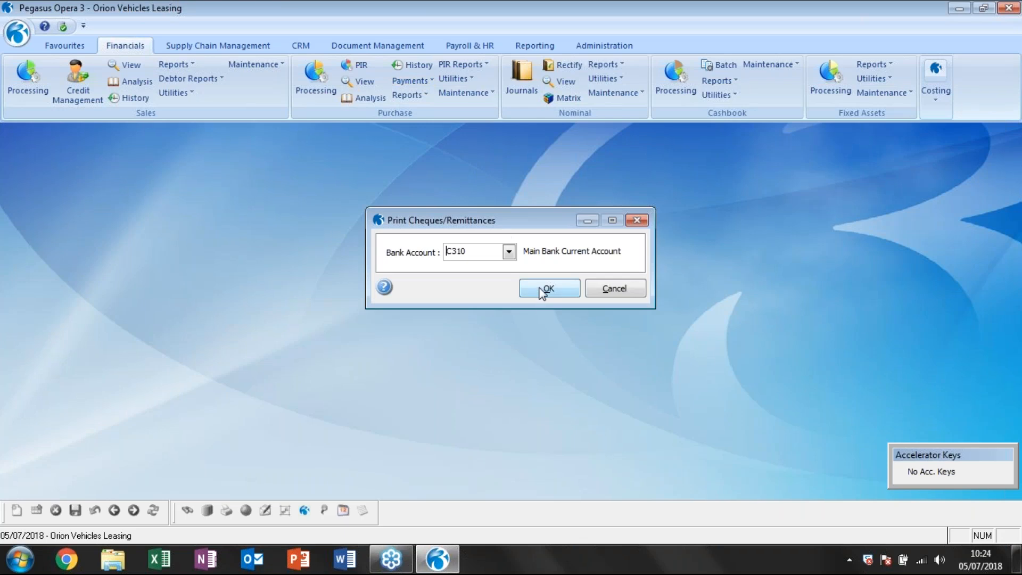
left_click(548, 288)
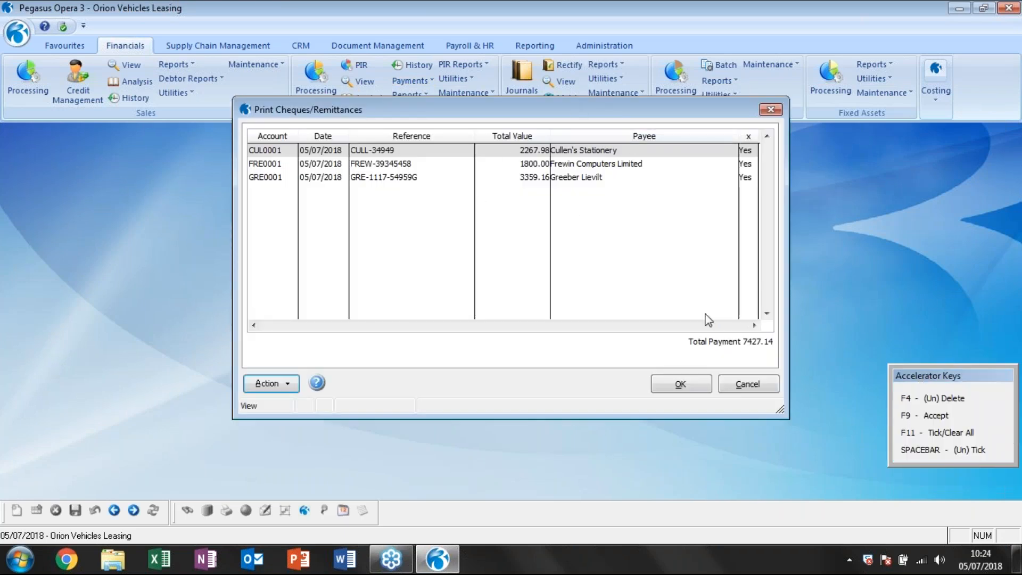
left_click(699, 387)
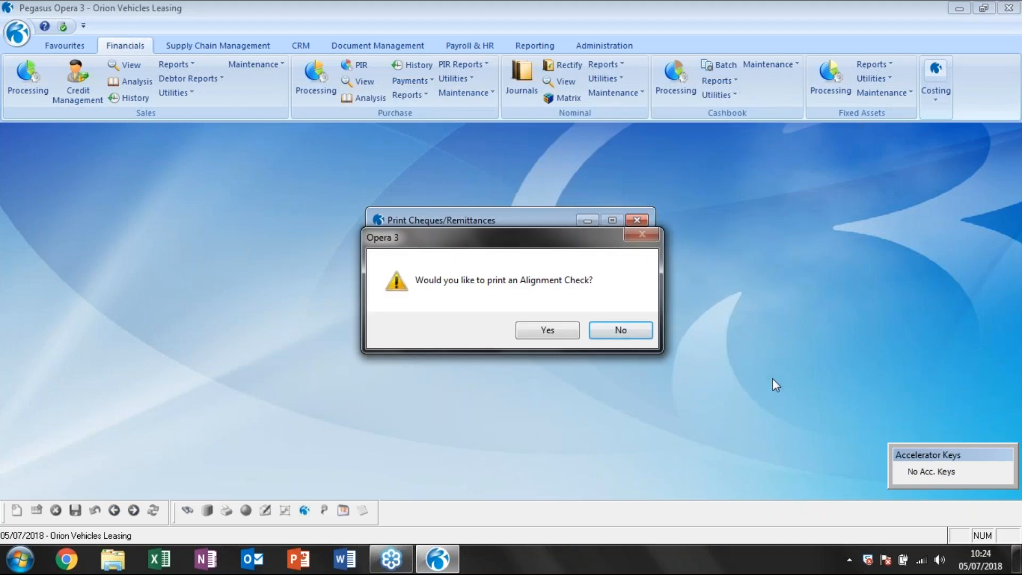
Skip the alignment check, accept 23214 as the first cheque number, and publish the cheques with remittances to the screen.
left_click(621, 330)
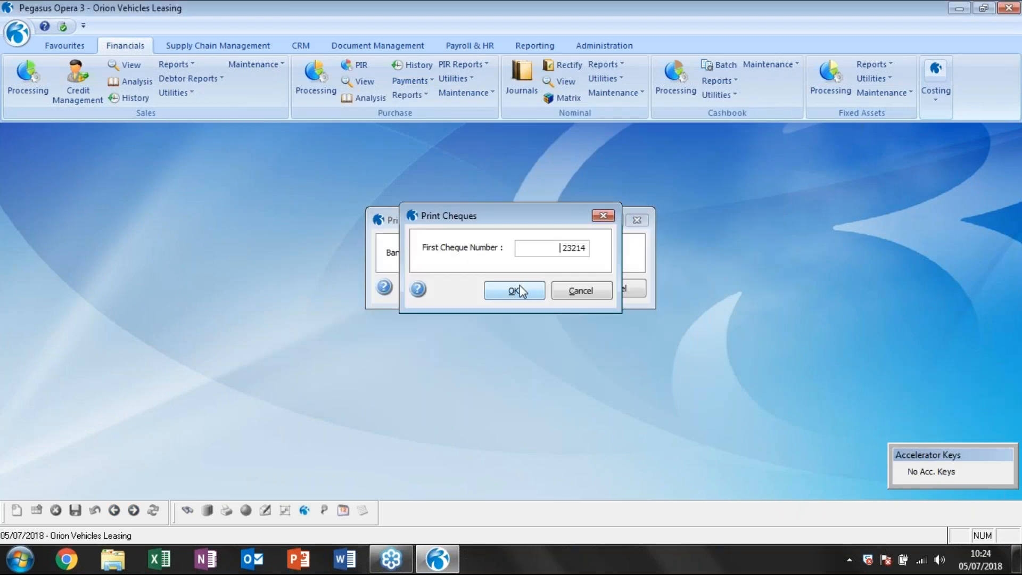
left_click(520, 286)
left_click(384, 188)
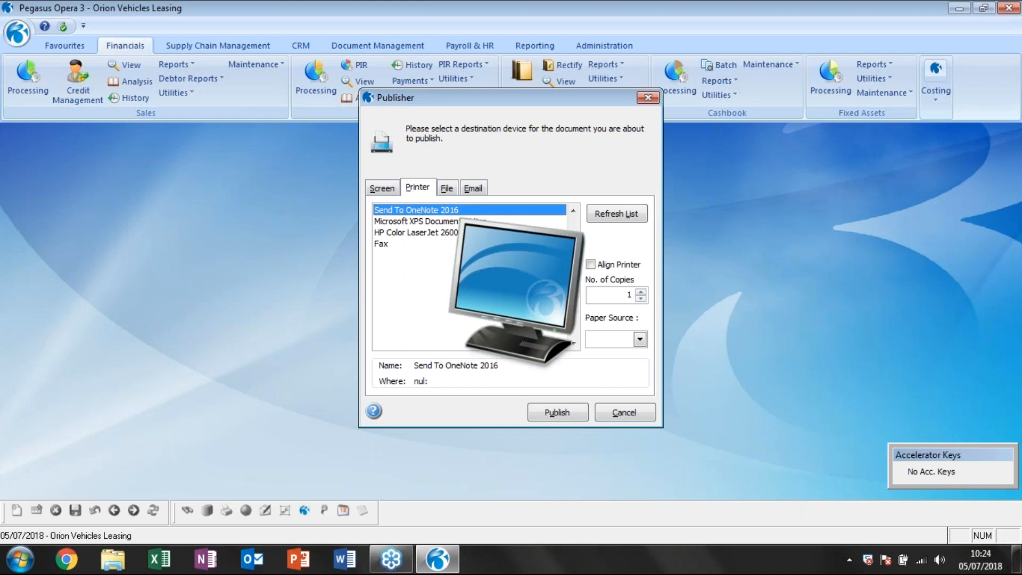
left_click(535, 413)
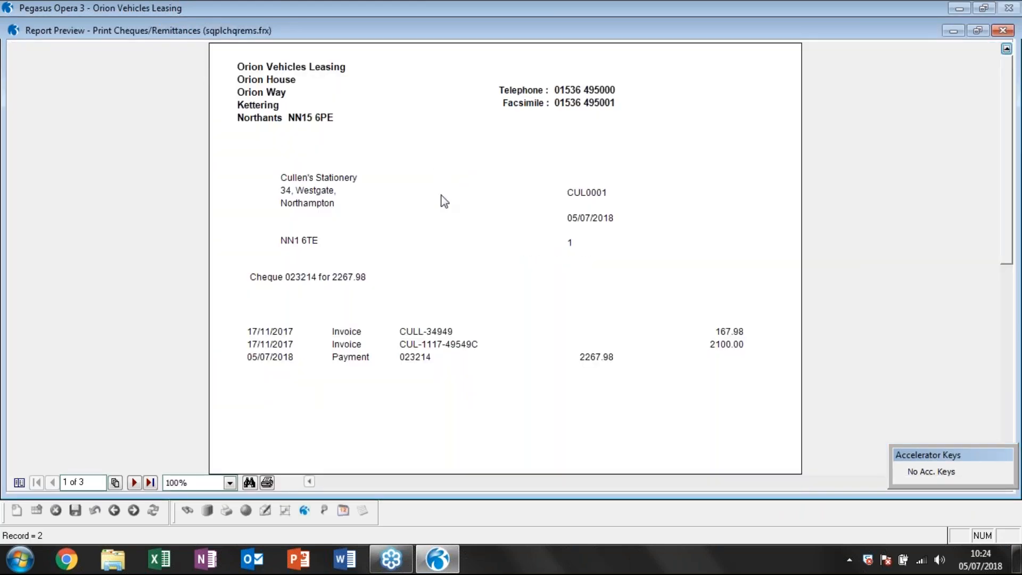
Examine the Cullen's Stationery page of the preview, comparing the remittance details with the cheque section beneath them.
scroll(447, 204, "down", 4)
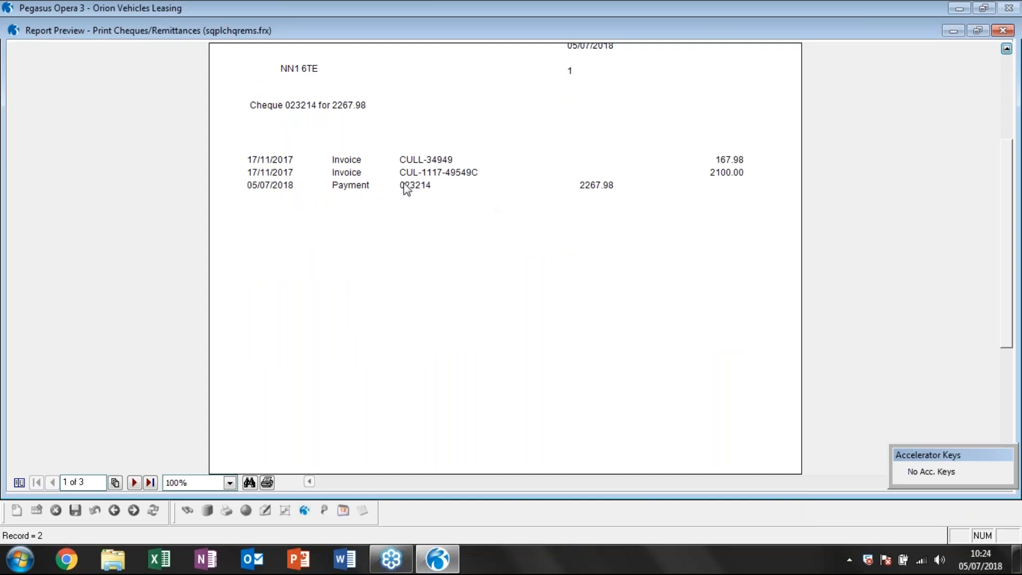
scroll(403, 183, "down", 5)
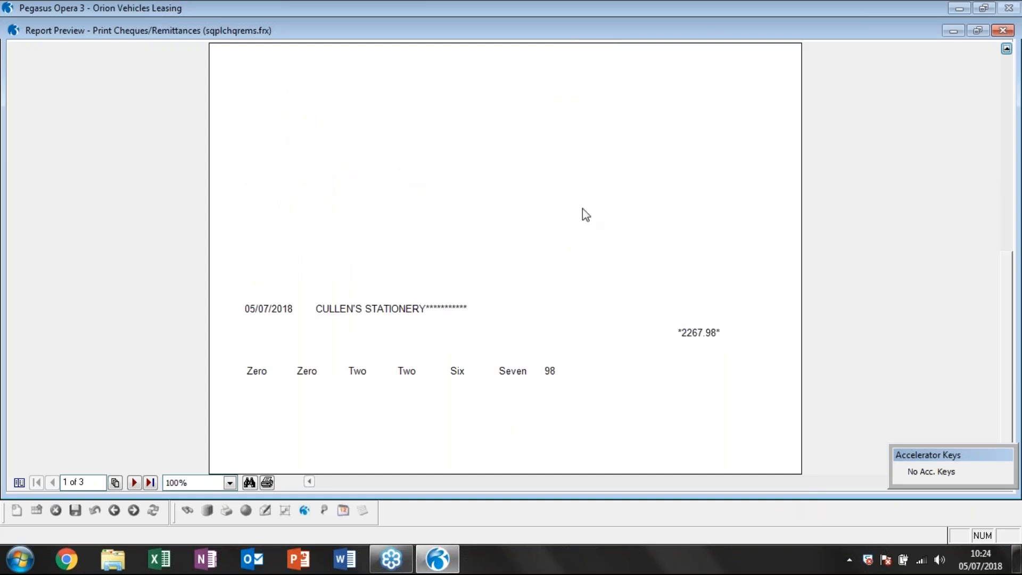
left_click(956, 267)
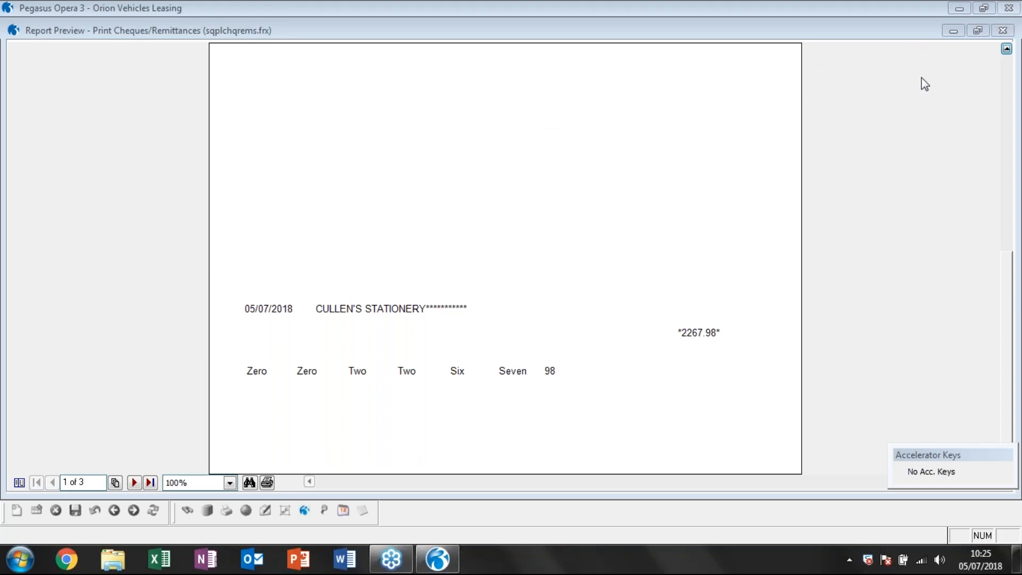
left_click(557, 205)
scroll(558, 205, "up", 2)
scroll(562, 211, "up", 5)
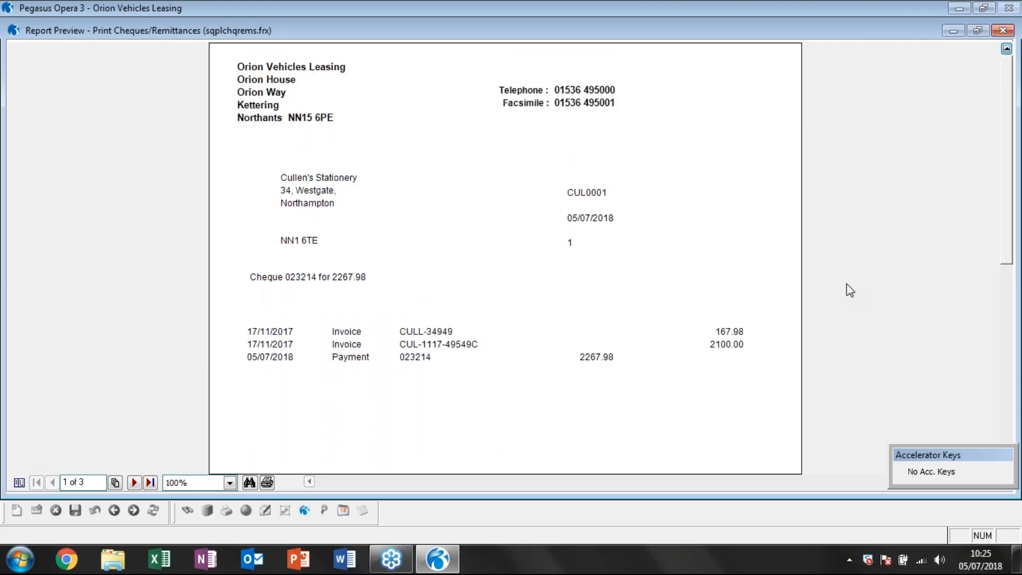
left_click(859, 237)
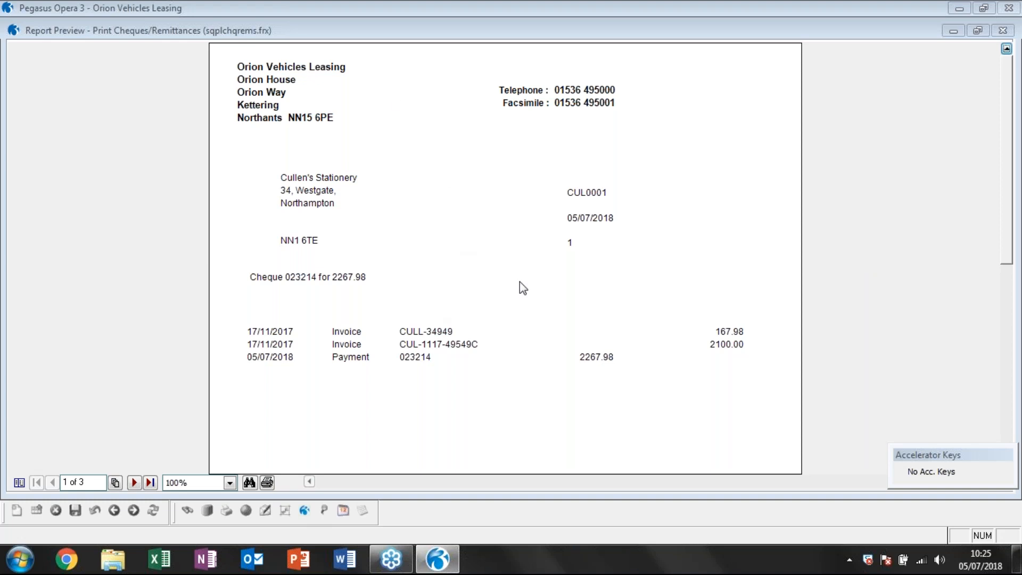
left_click(565, 377)
scroll(566, 377, "down", 2)
scroll(568, 383, "down", 6)
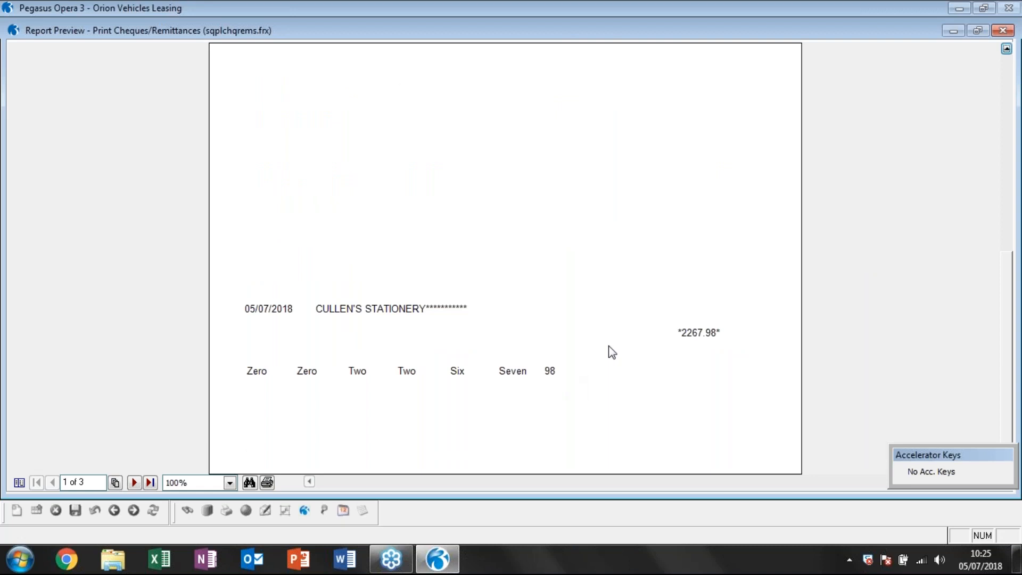
Close the cheque and remittance preview and confirm that the print was successful.
left_click(845, 245)
left_click(1004, 31)
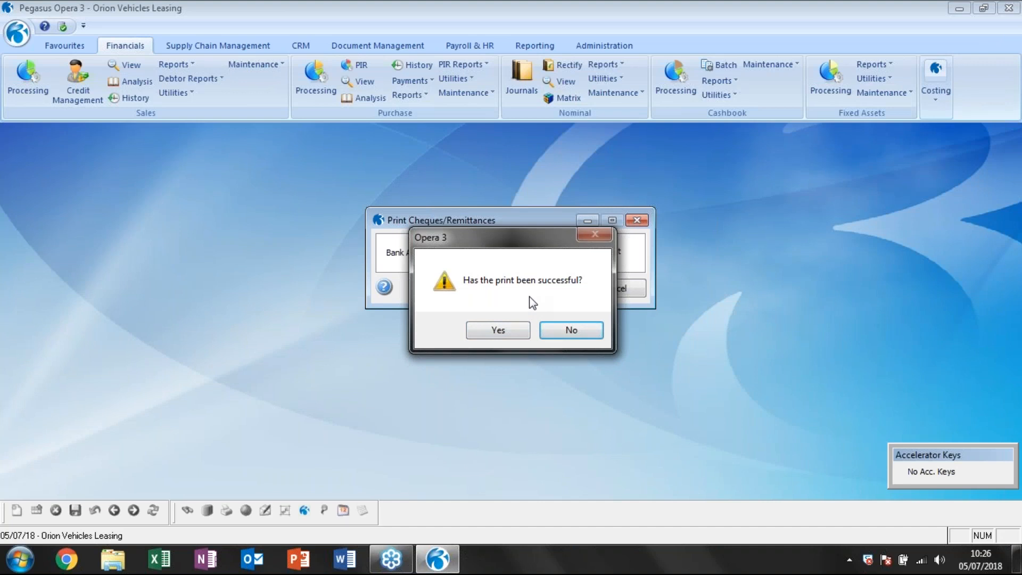
left_click(494, 328)
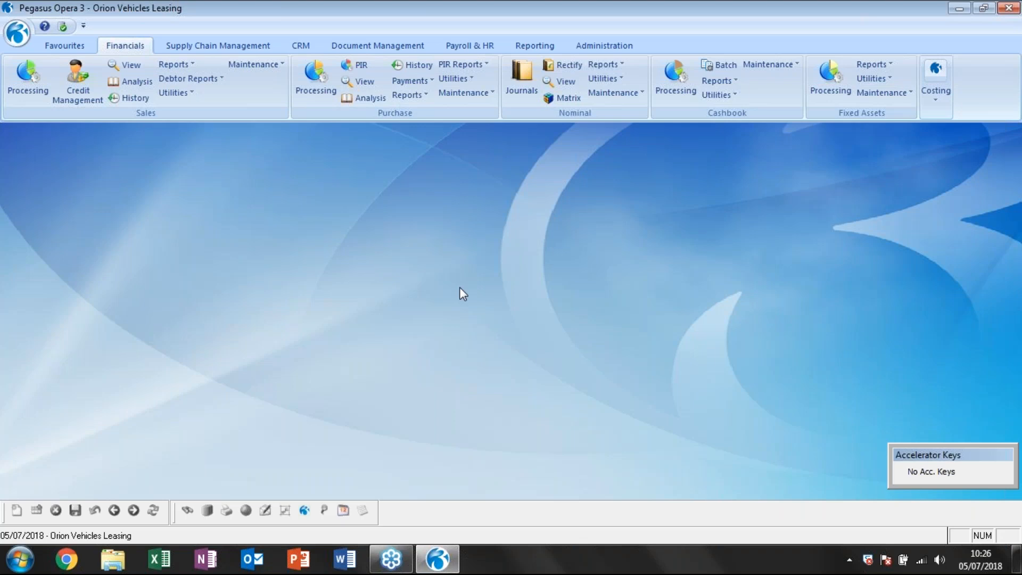
Run the purchase ledger cheque list from bank account C310 to C310 and publish it to the screen.
left_click(411, 81)
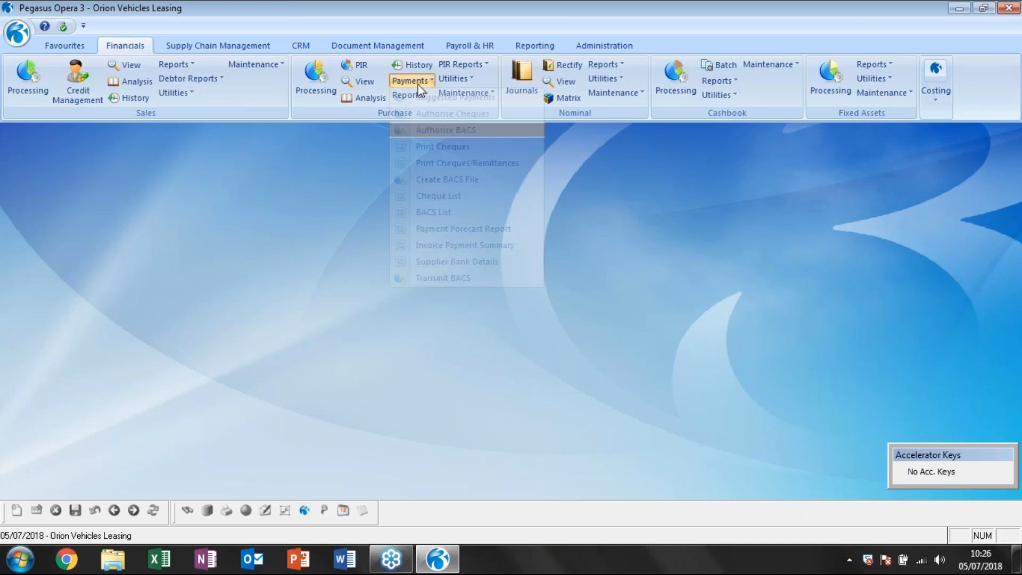
left_click(461, 200)
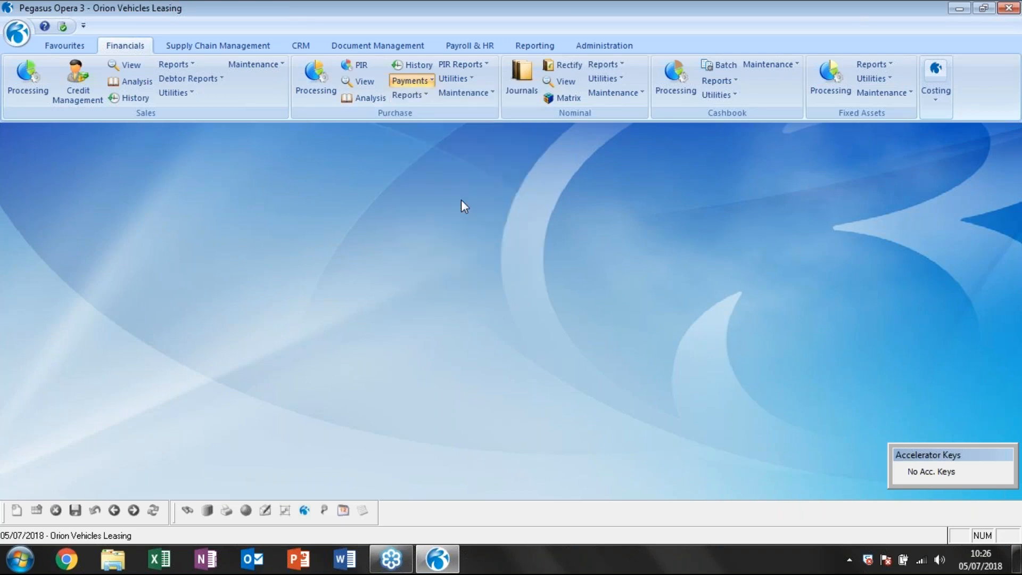
left_click(539, 306)
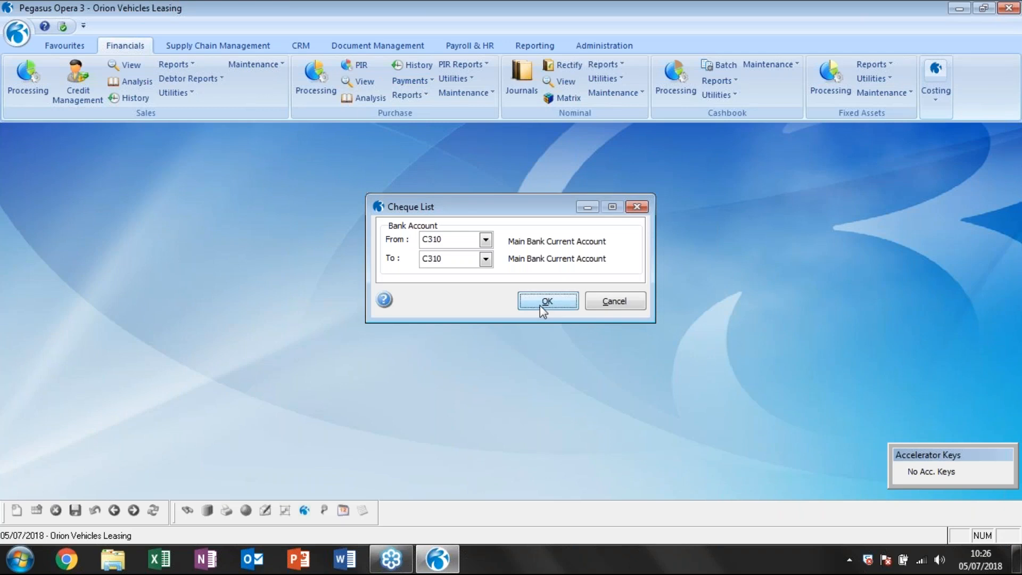
left_click(555, 413)
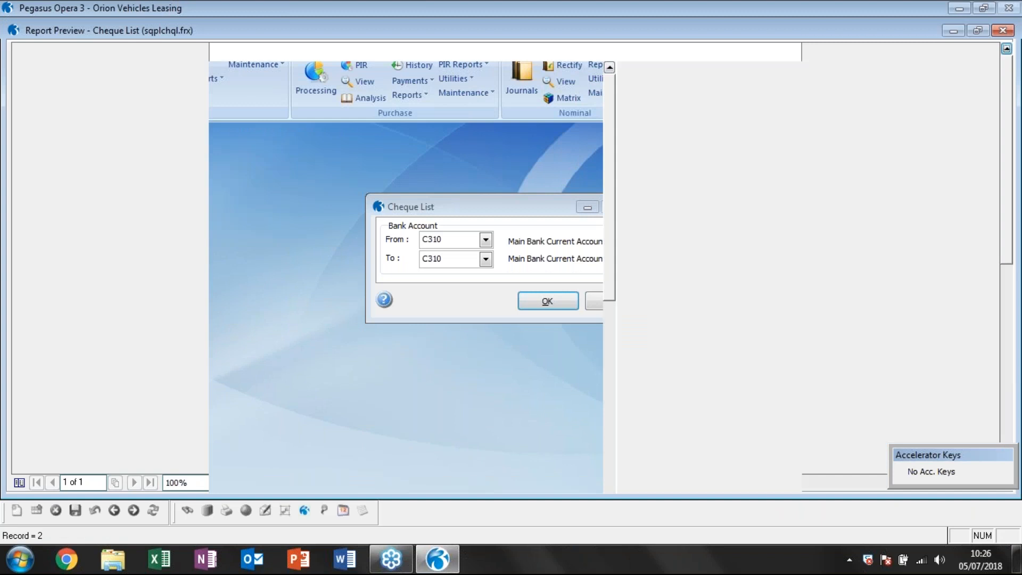
Close the cheque list preview and confirm that it printed OK.
key("Escape")
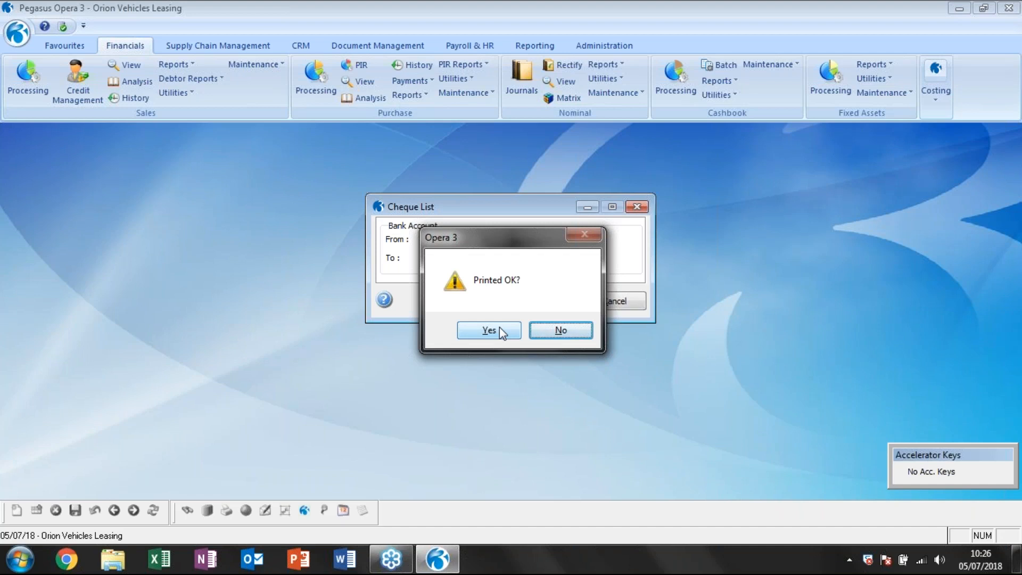
left_click(499, 326)
left_click(570, 325)
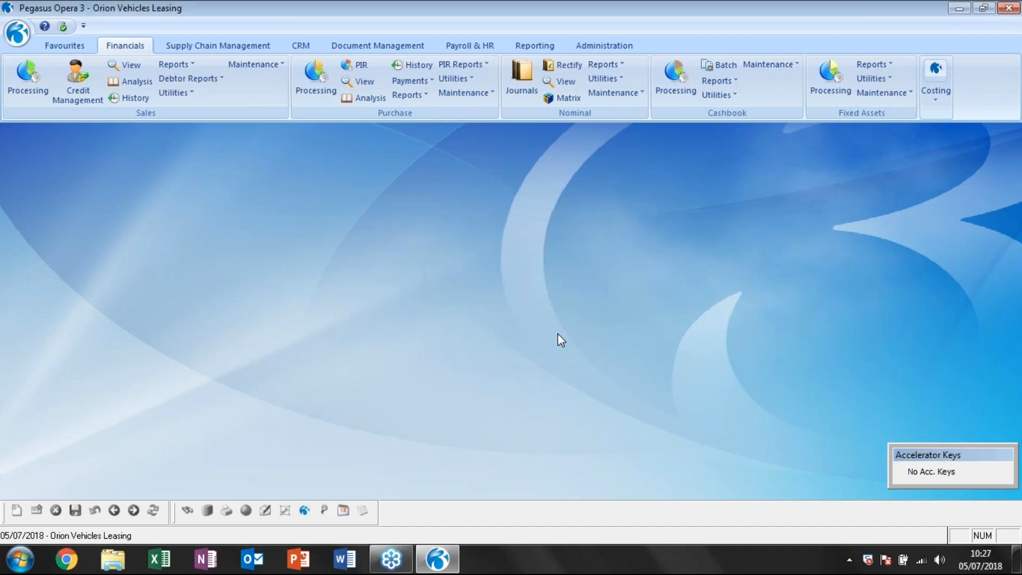
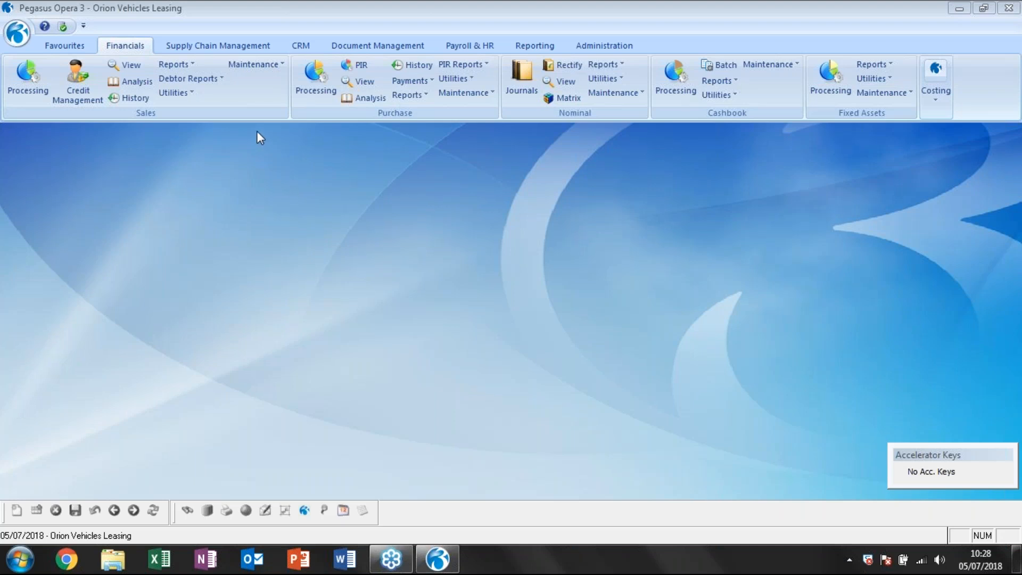
Open cashbook processing for the Main Bank Current Account C310 and view its unreconciled entries from 10/01/2014 to 05/07/2018.
left_click(297, 220)
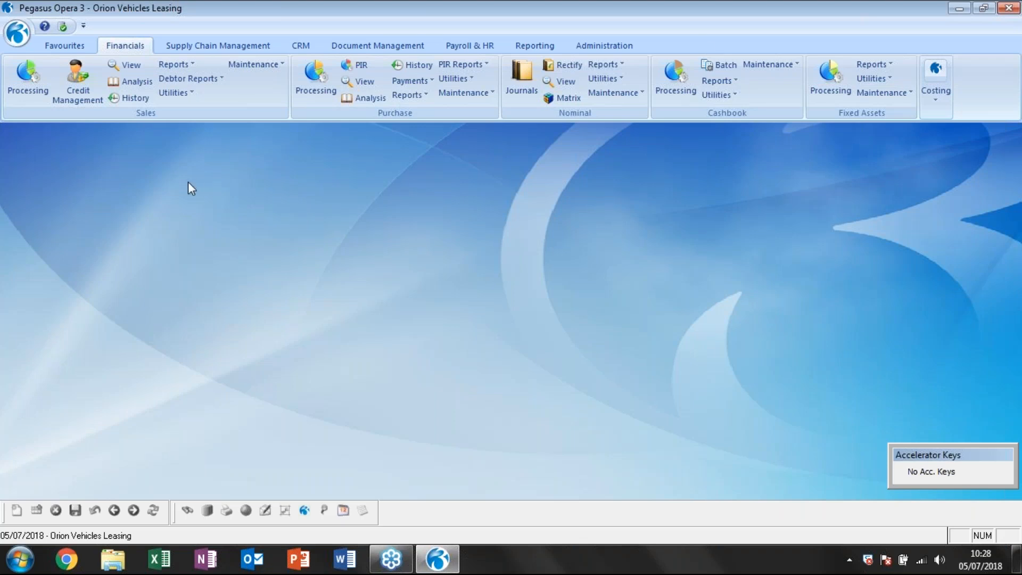
left_click(680, 90)
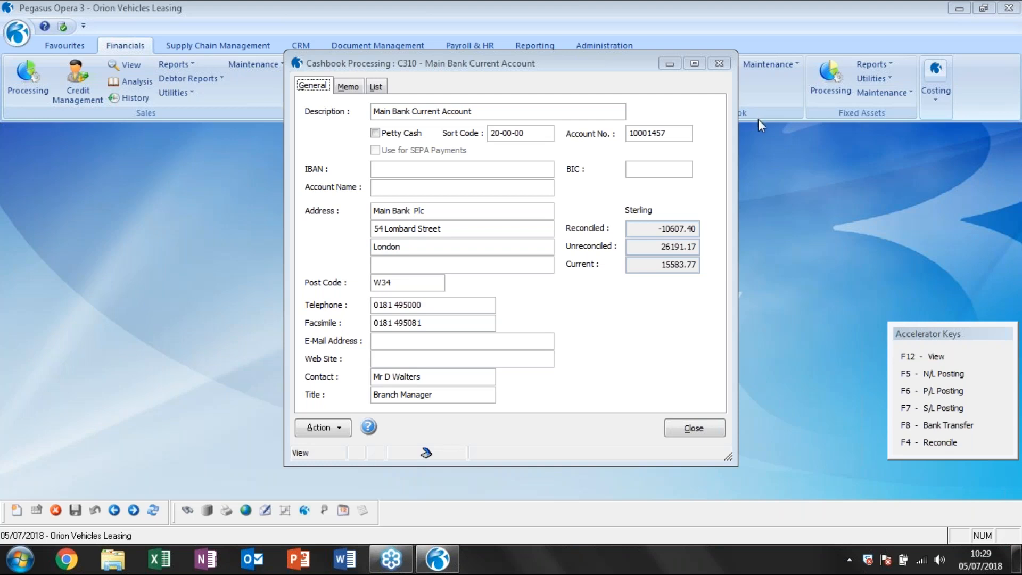
left_click(338, 427)
left_click(364, 403)
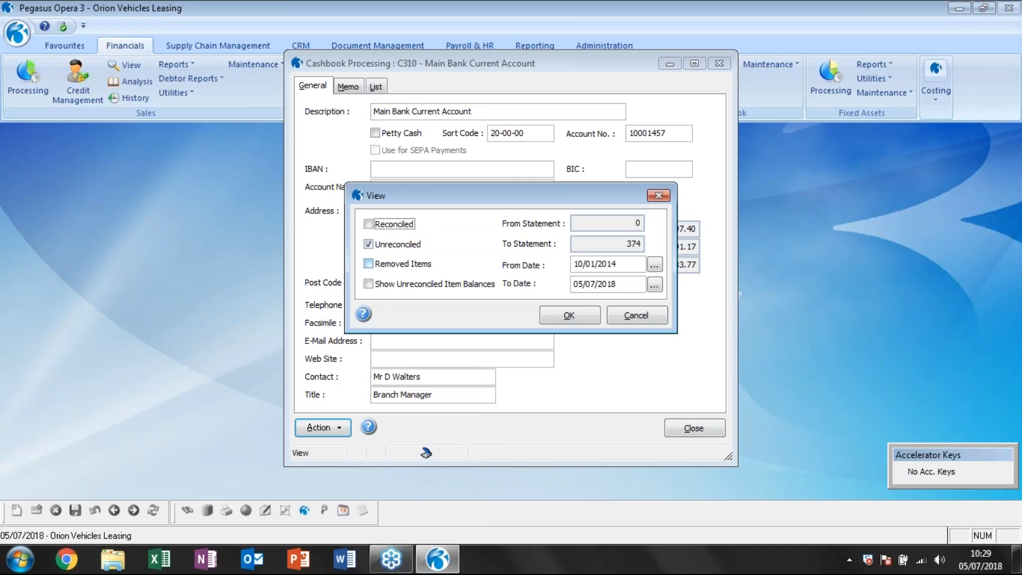
left_click(569, 315)
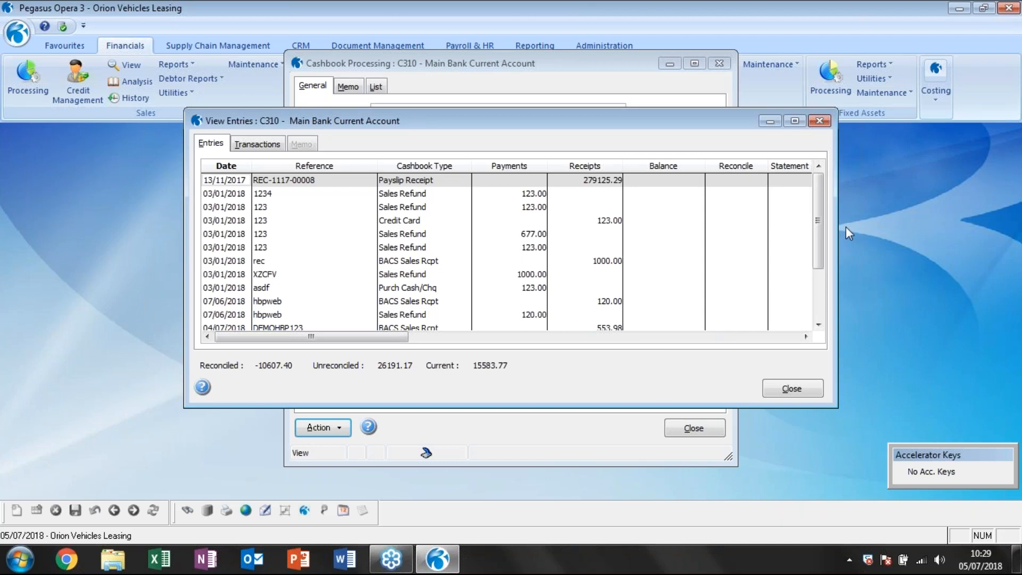
Examine the unreconciled entries, locating the hbpweb receipt and refund dated 07/06/2018, and close the entries view.
left_click_drag(820, 243, 822, 302)
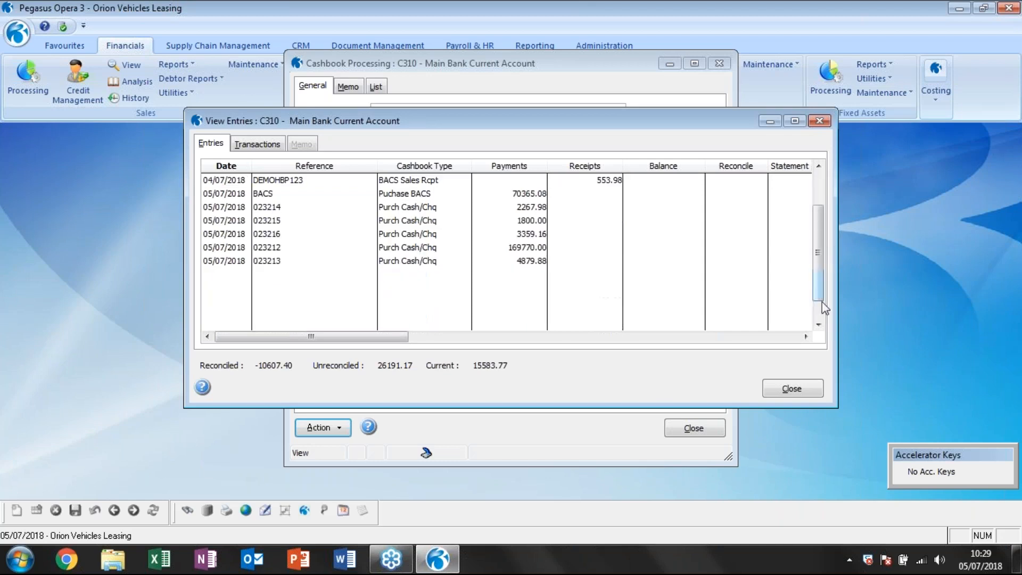
left_click(503, 263)
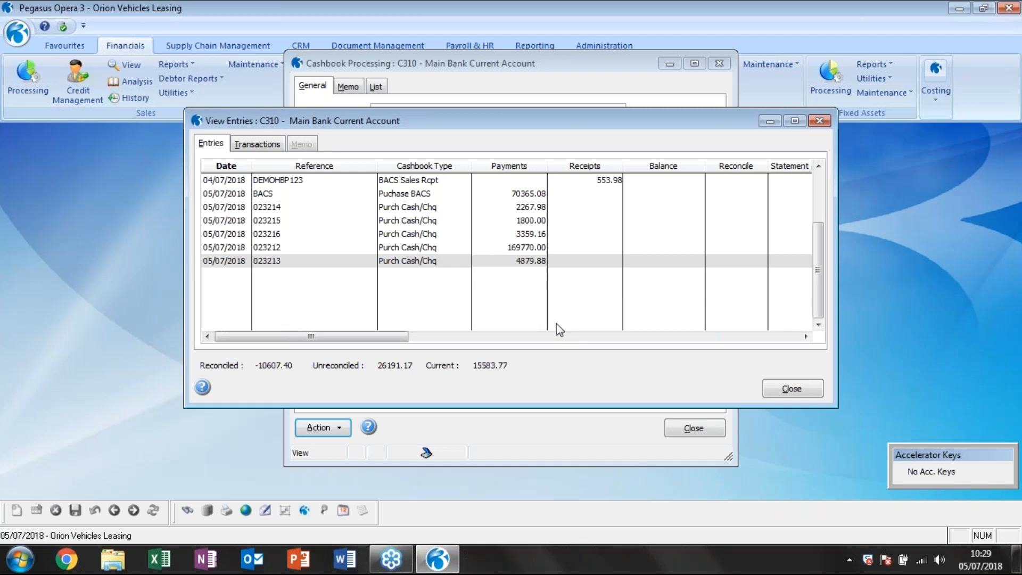
scroll(532, 242, "up", 2)
left_click(610, 235)
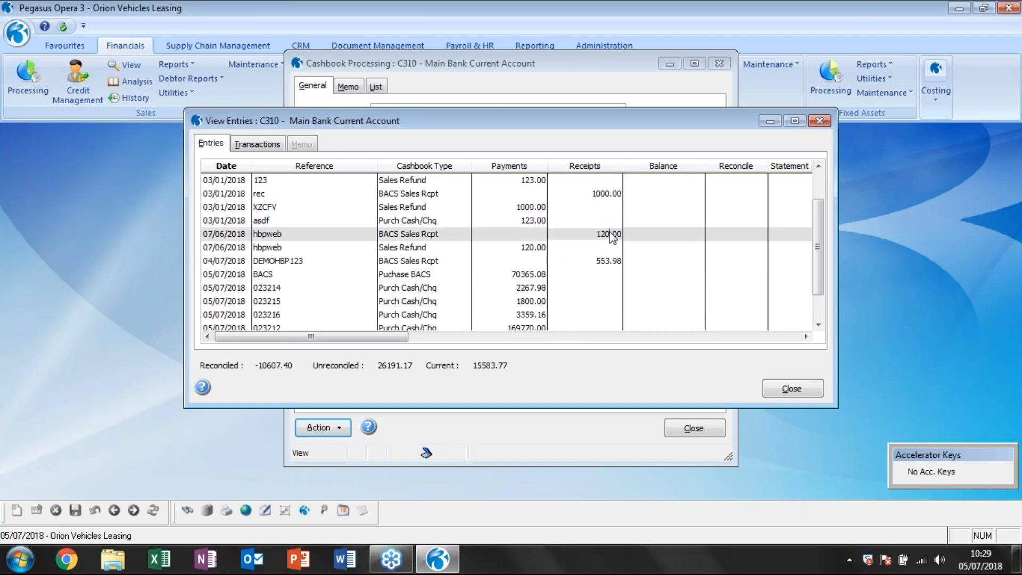
left_click(443, 244)
left_click(512, 237)
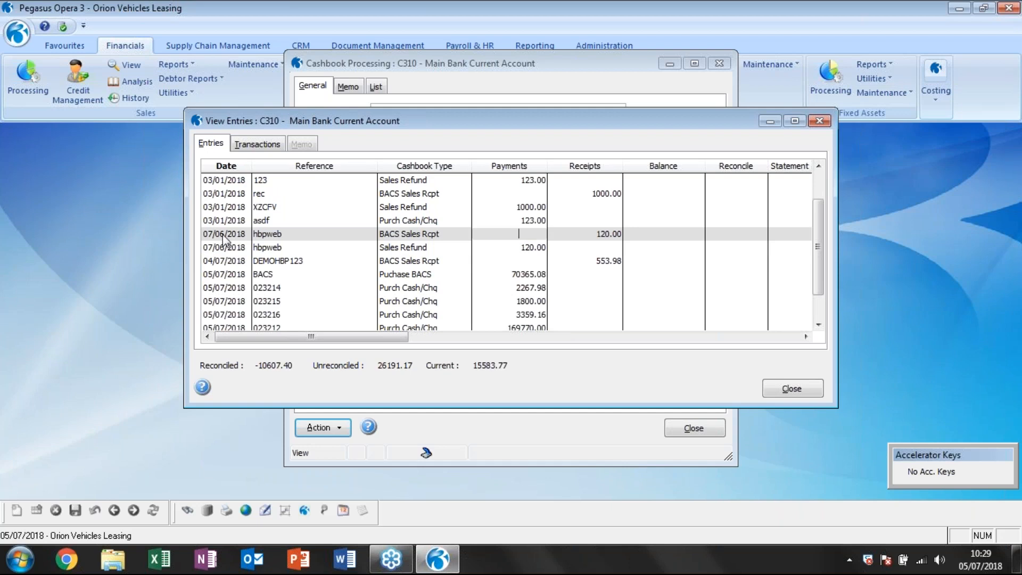
left_click(396, 247)
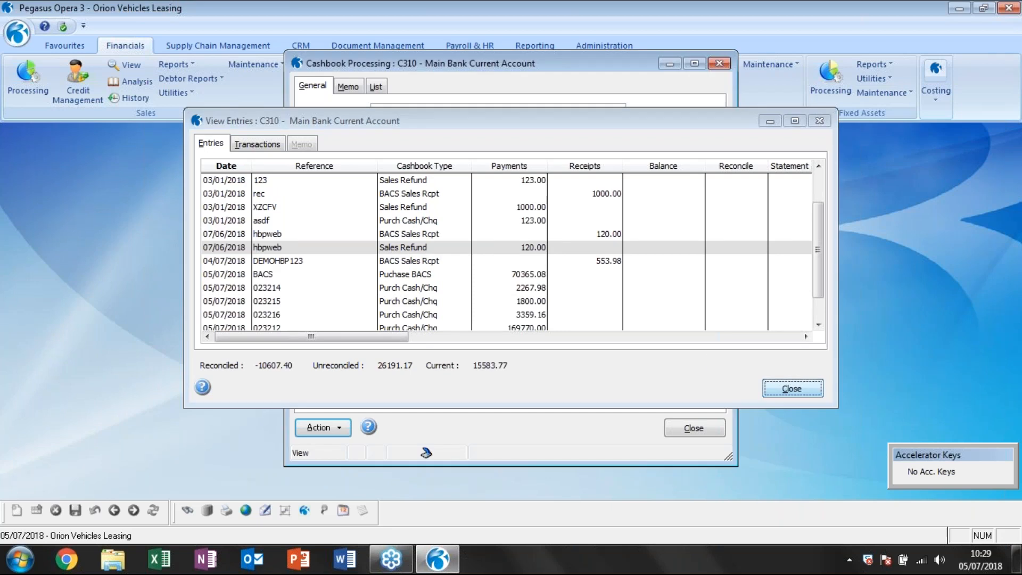
left_click(791, 388)
Start a reconciliation for statement 375 without posting recurring entries and find the two hbpweb entries in its unreconciled list.
left_click(318, 428)
left_click(393, 479)
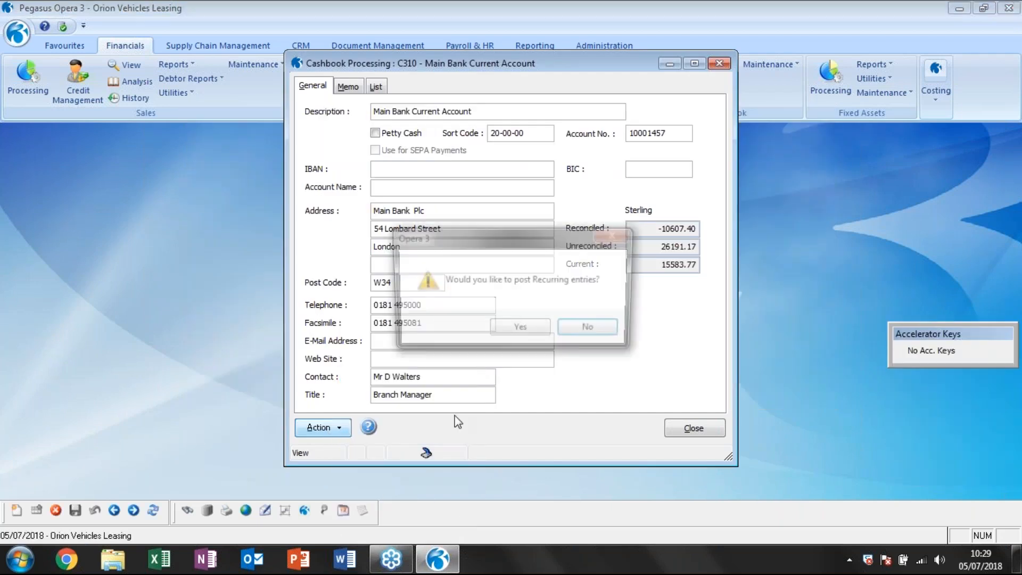
left_click(592, 330)
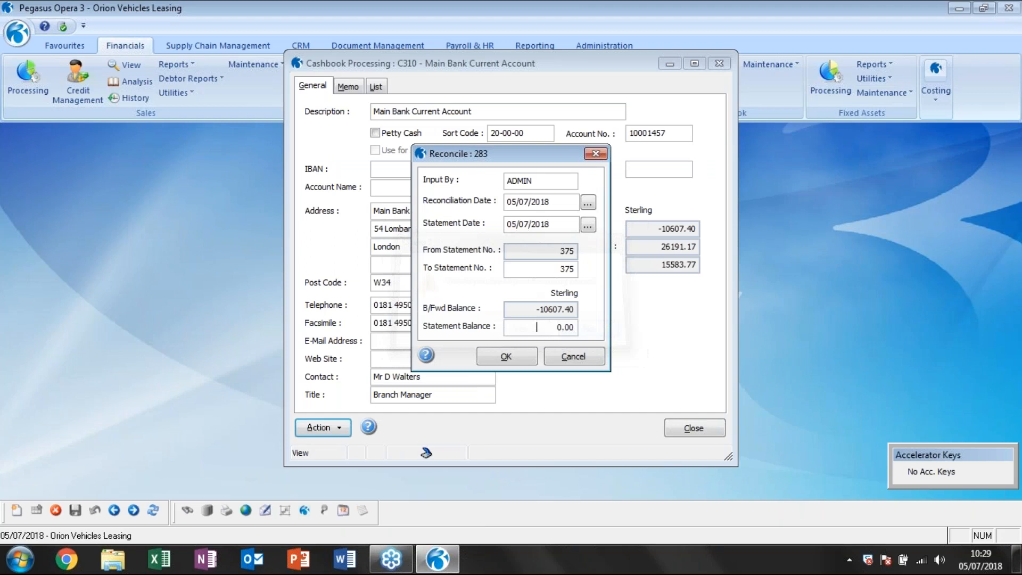
left_click(505, 355)
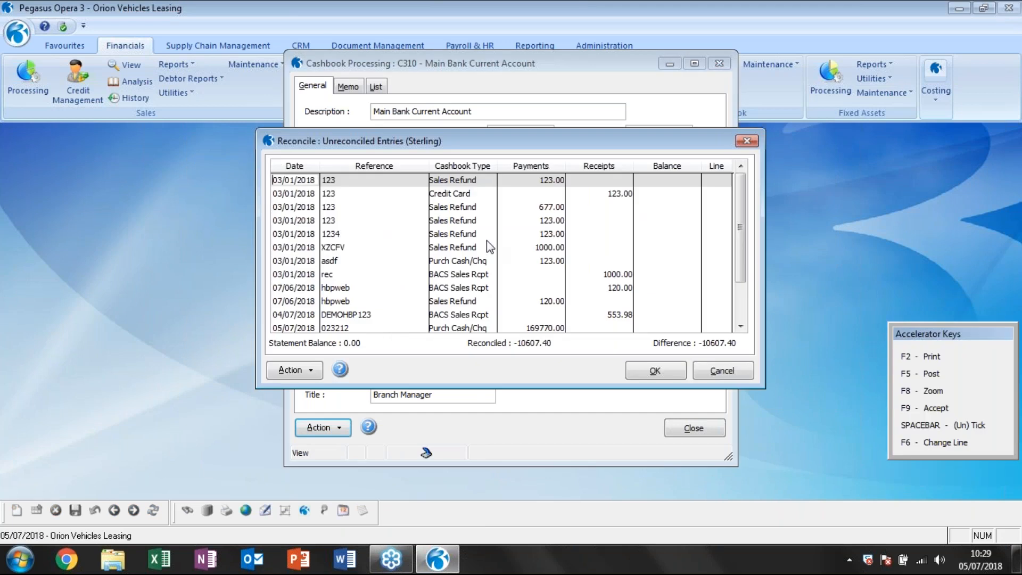
left_click(487, 237)
left_click(486, 223)
scroll(517, 247, "down", 1)
left_click(615, 248)
left_click(555, 261)
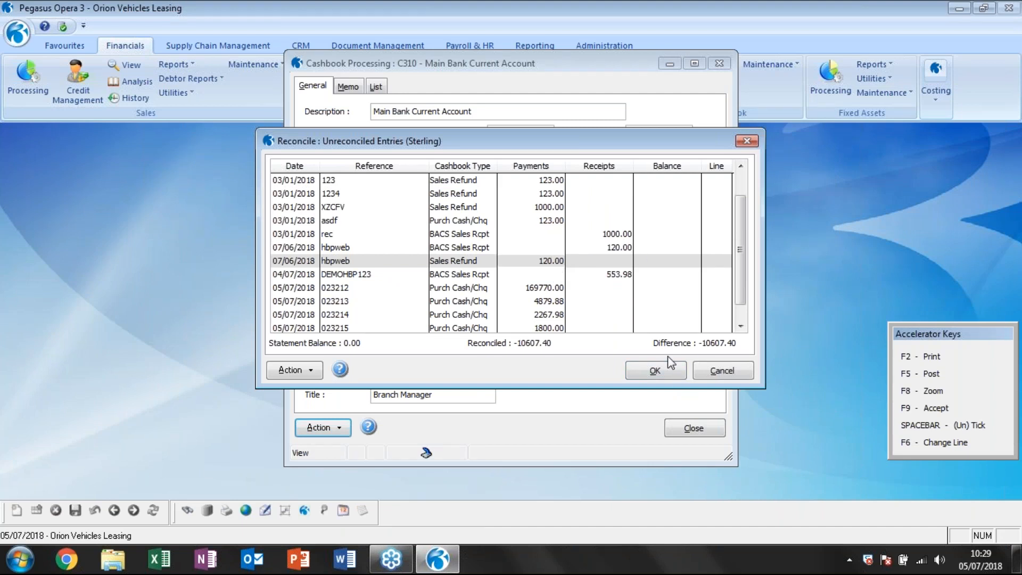
Leave the reconciliation without saving changes and clear its reconcile record.
left_click(663, 372)
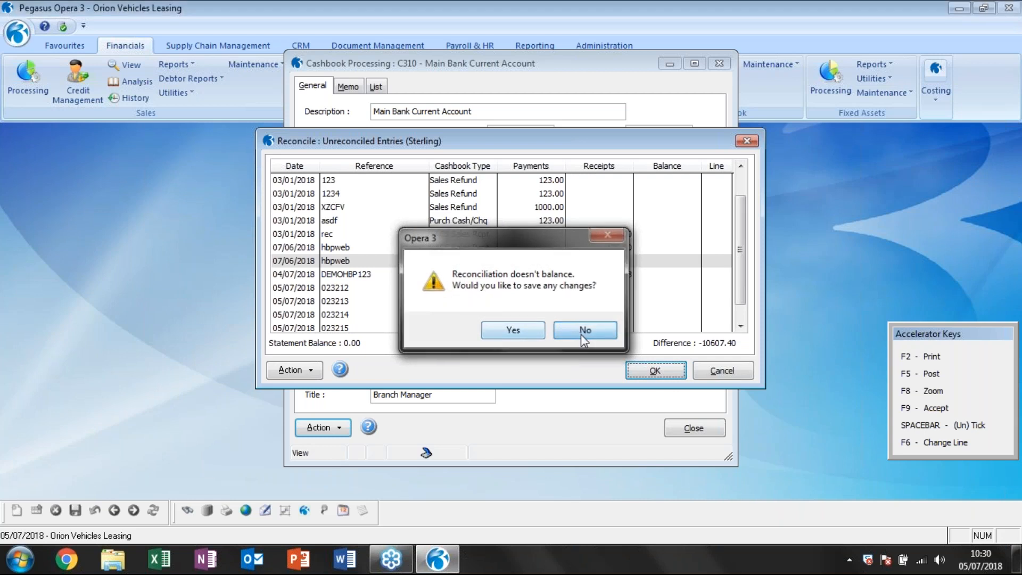
left_click(583, 339)
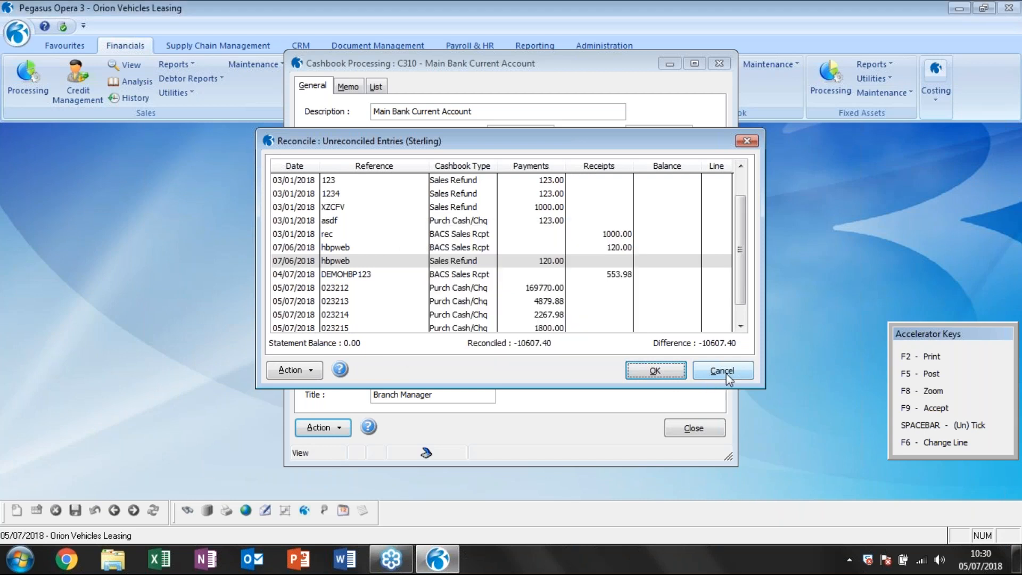
left_click(726, 373)
left_click(583, 360)
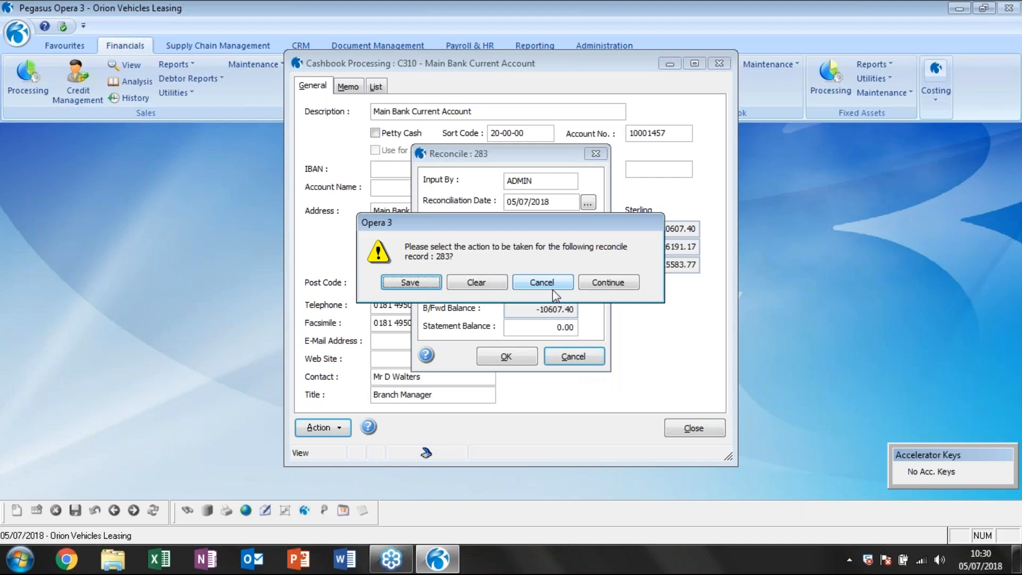
left_click(476, 282)
Open Matching for the account and mark the 07/06/2018 hbpweb BACS sales receipt and sales refund of 120.00 against each other.
left_click(322, 428)
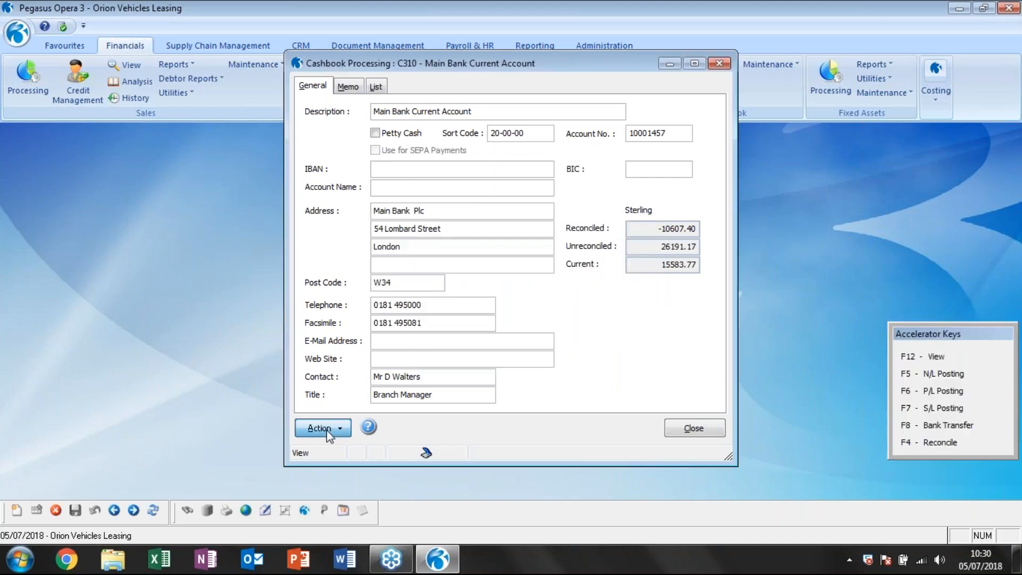
left_click(374, 494)
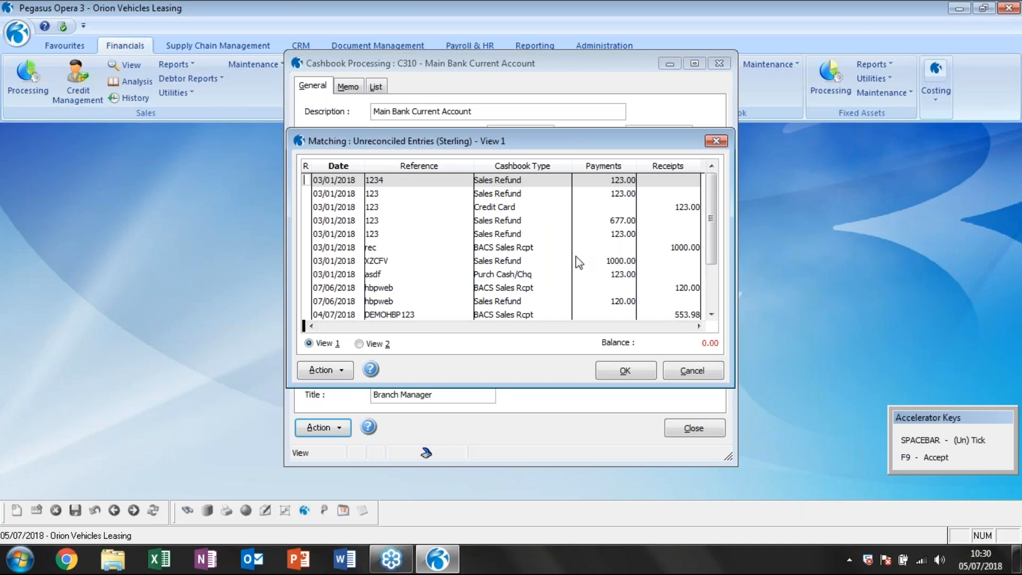
scroll(577, 261, "down", 1)
left_click(632, 262)
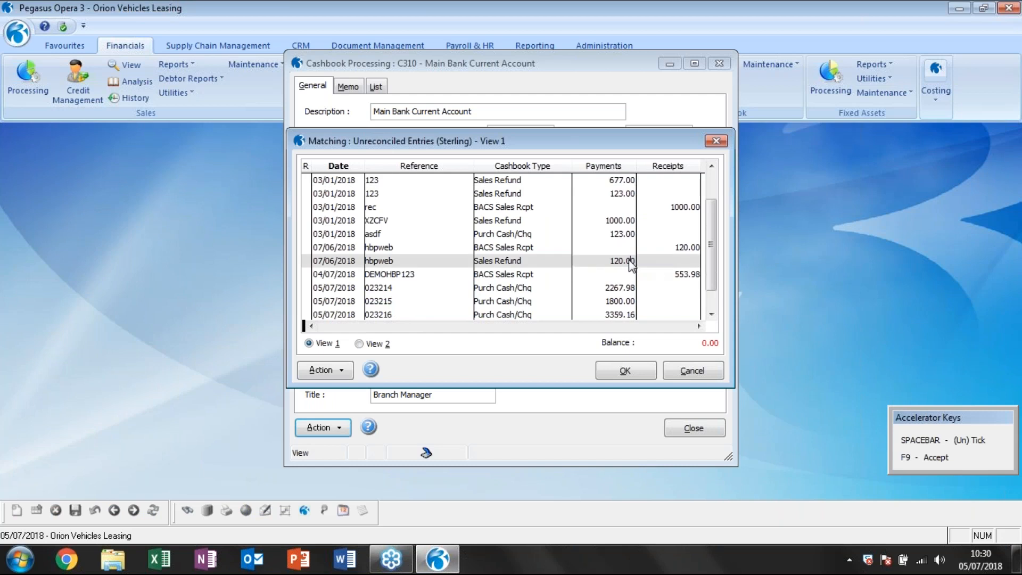
left_click(671, 247)
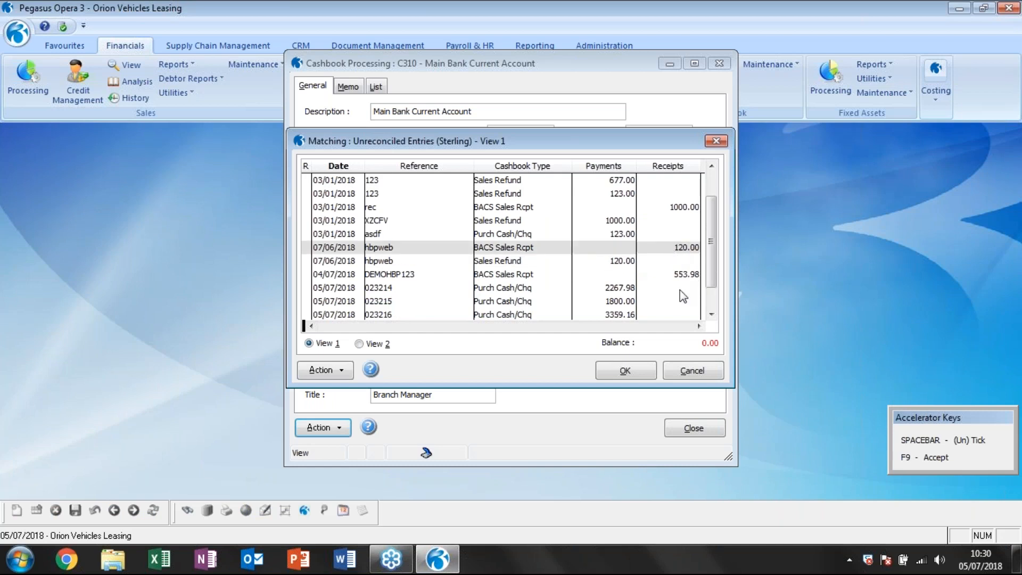
left_click(970, 446)
left_click(306, 260)
left_click(305, 261)
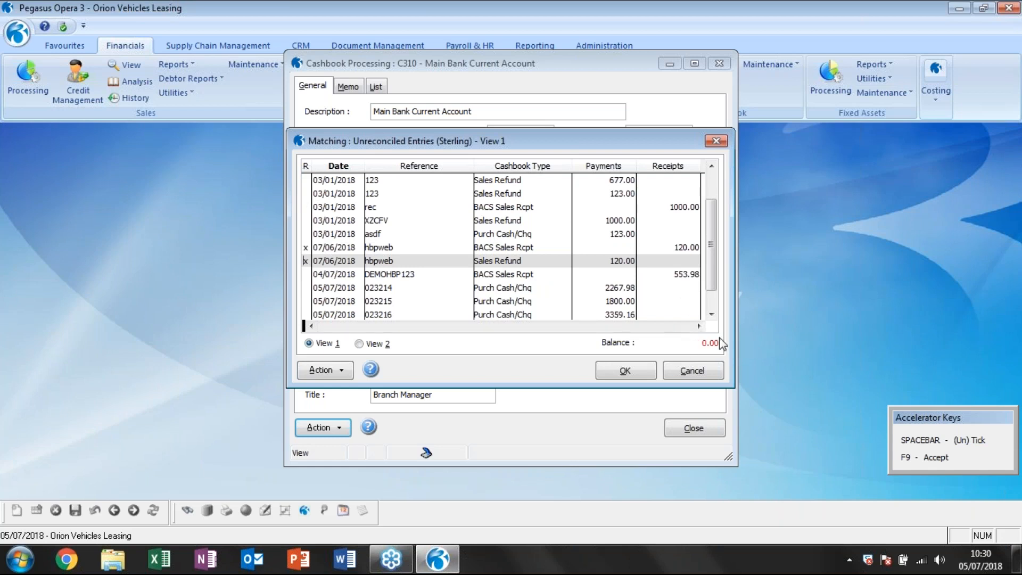
Check the remaining entries in the matching list, accept the match and acknowledge the update of removed entries.
scroll(592, 268, "down", 1)
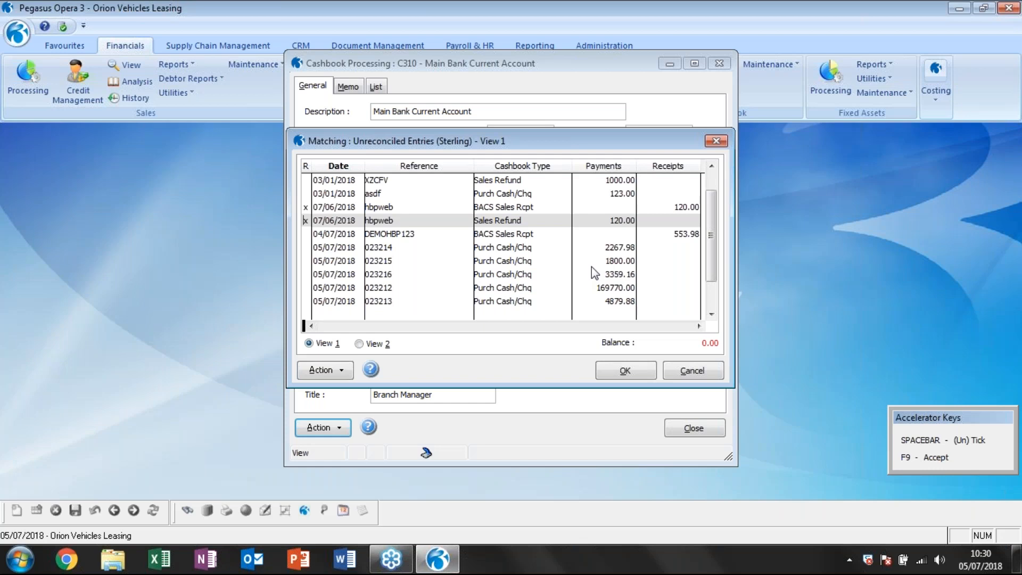
left_click(625, 370)
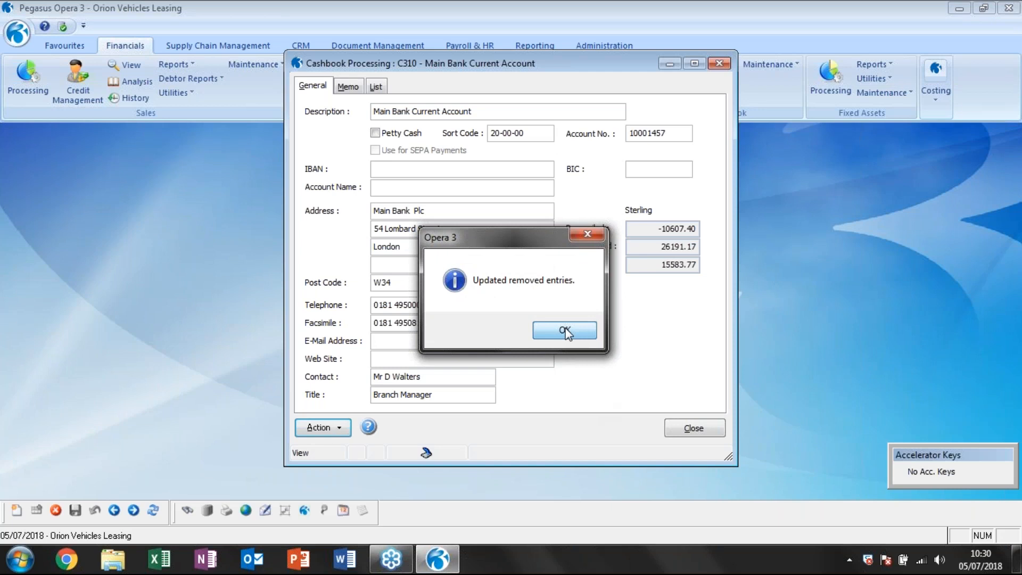
left_click(566, 331)
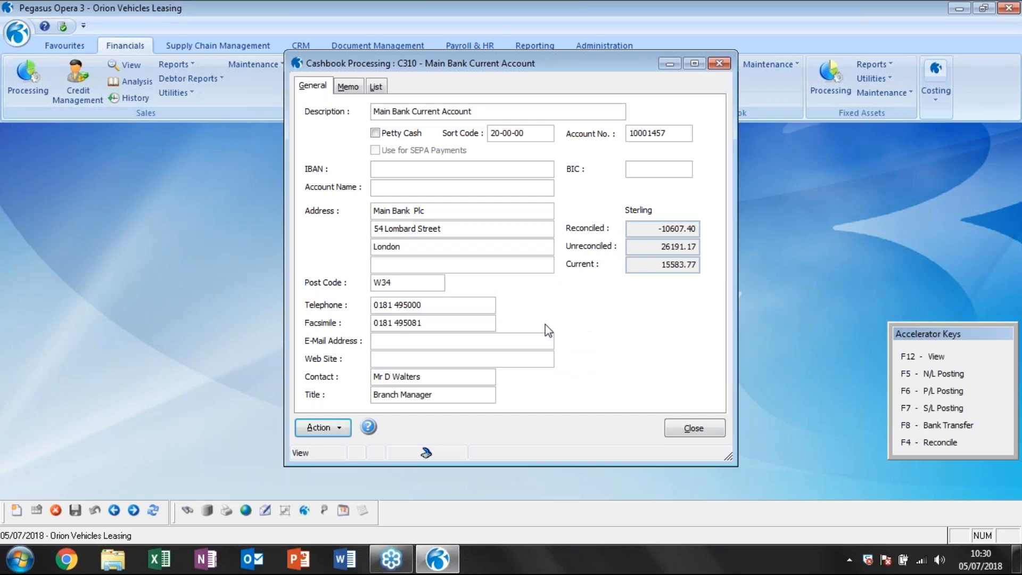
View the account's unreconciled entries without removed items to check for the matched hbpweb pair, and close the view.
left_click(320, 427)
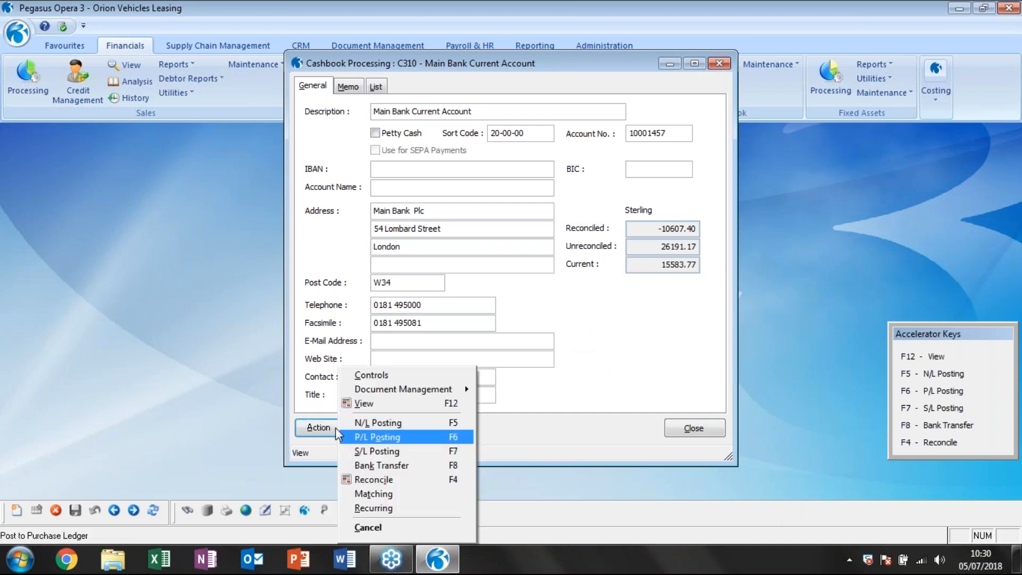
left_click(365, 405)
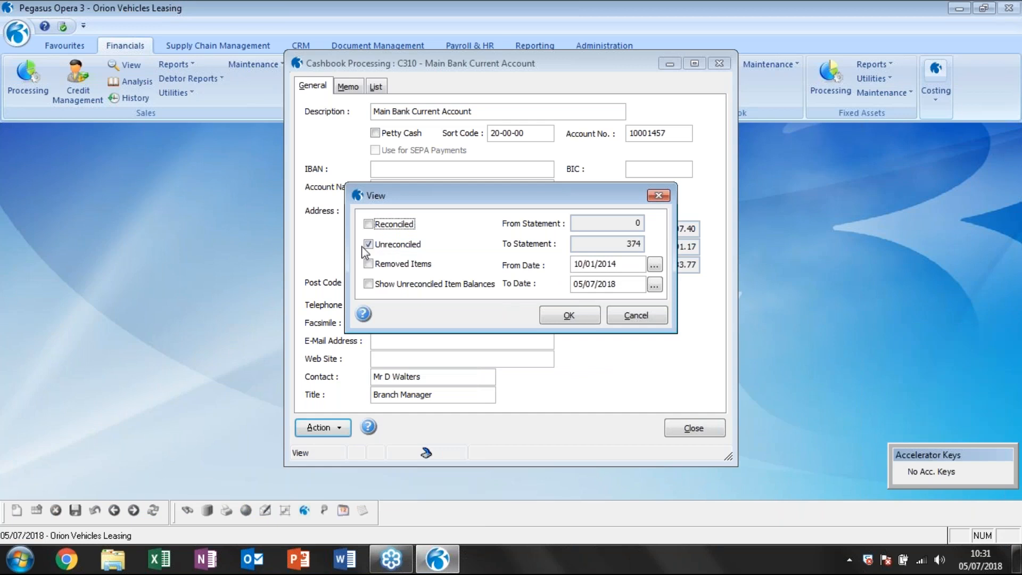
left_click(568, 319)
scroll(596, 233, "down", 1)
scroll(596, 233, "up", 2)
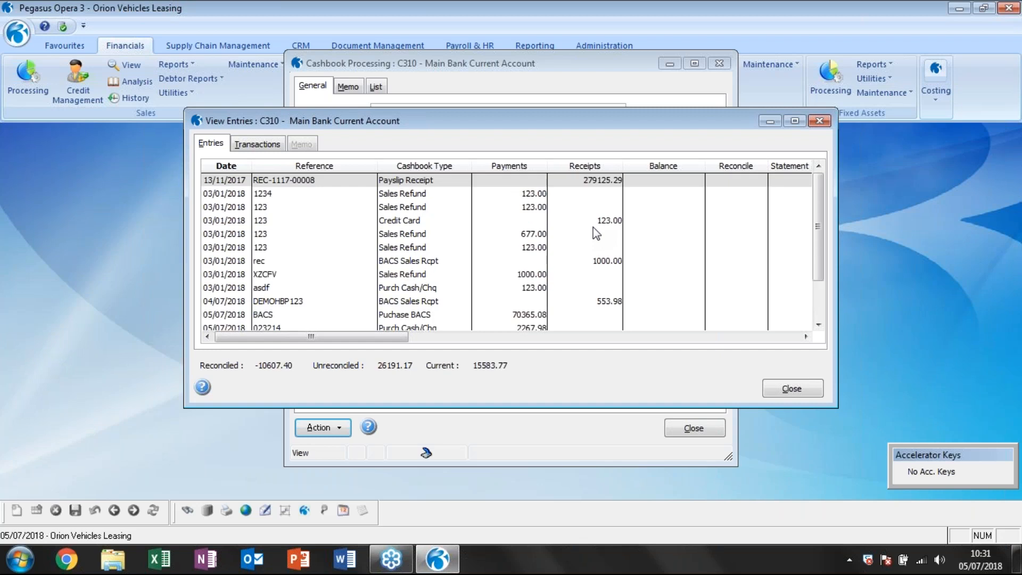
left_click(793, 388)
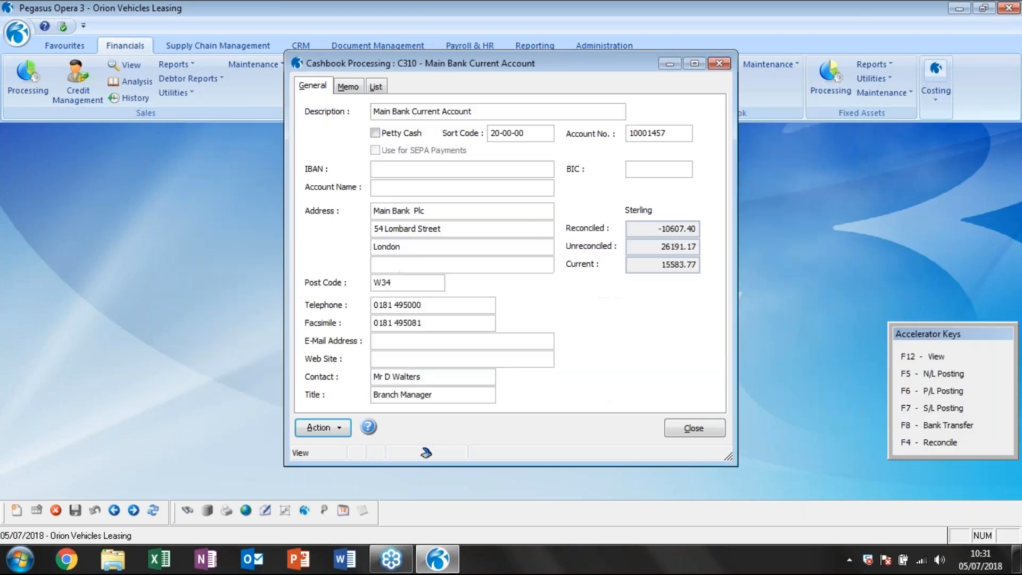
View the account's entries with removed items included, check the R markers of the two hbpweb entries, and close the view.
left_click(318, 427)
left_click(379, 403)
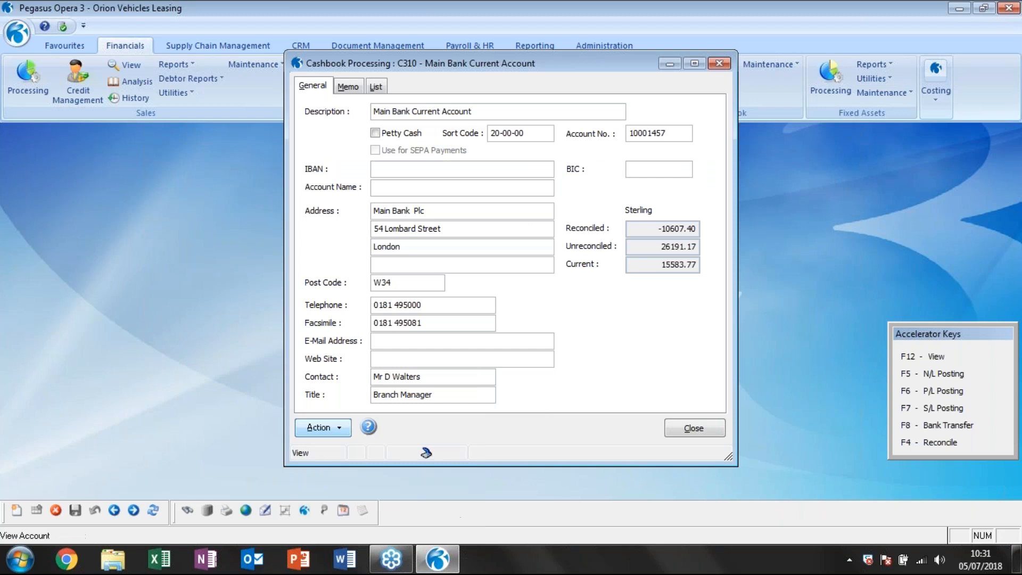
left_click(368, 264)
left_click(573, 318)
left_click(524, 301)
left_click(525, 317)
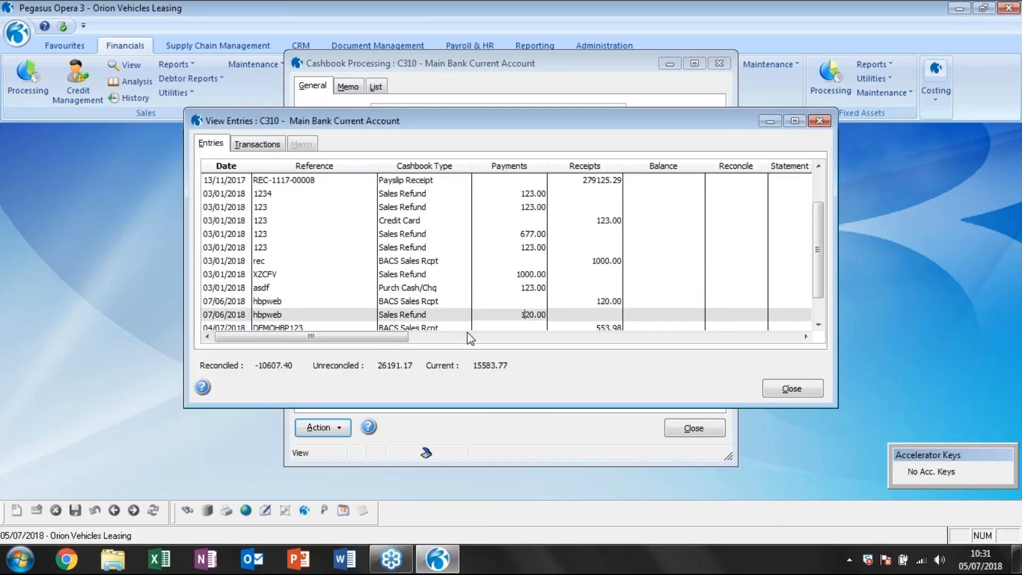
left_click(807, 336)
left_click(806, 337)
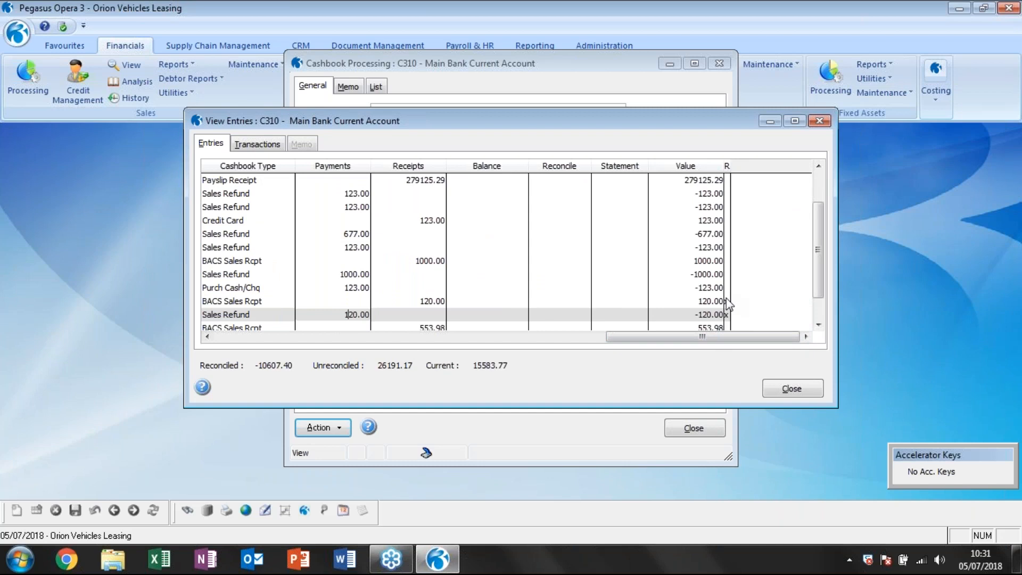
left_click(793, 389)
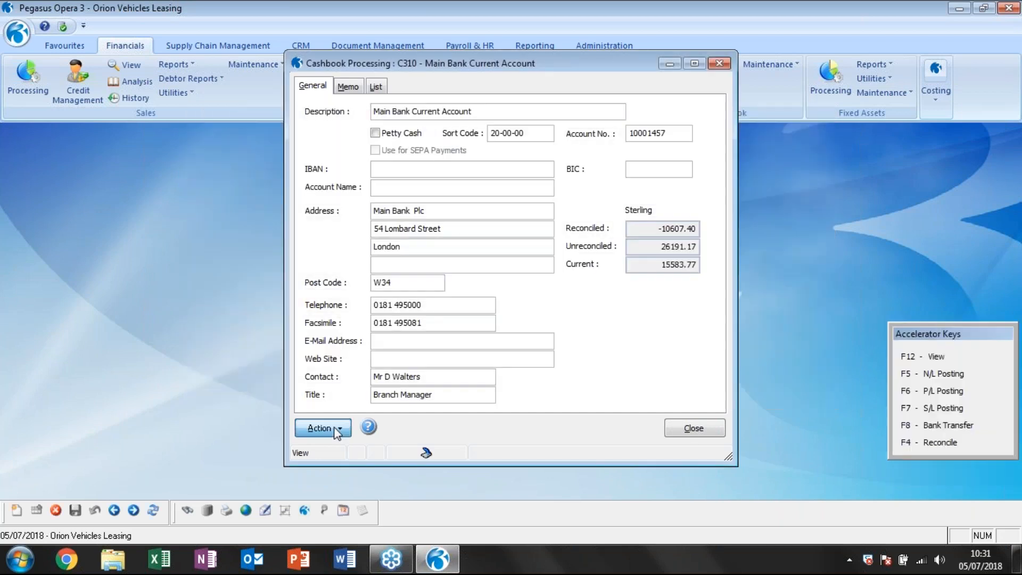
Reopen the bank reconciliation without posting recurring entries and check its unreconciled list for the matched hbpweb pair.
left_click(323, 428)
left_click(410, 479)
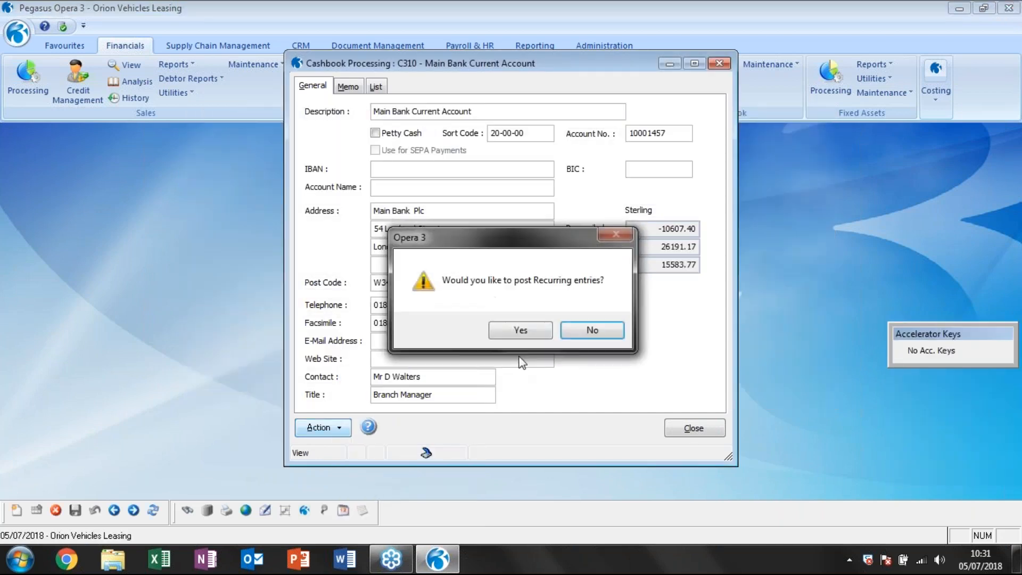
left_click(587, 325)
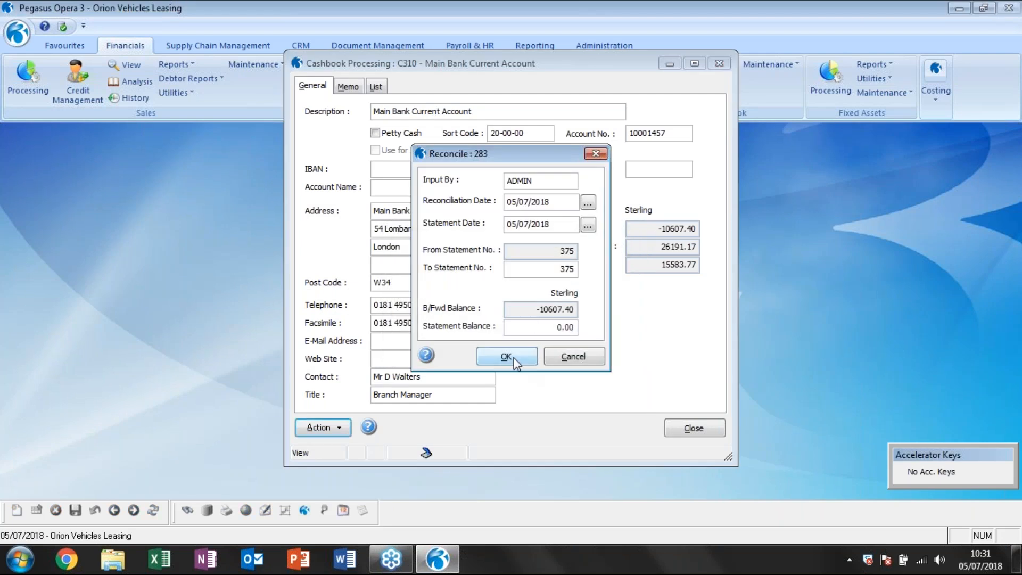
left_click(506, 356)
scroll(587, 259, "down", 1)
scroll(587, 260, "up", 1)
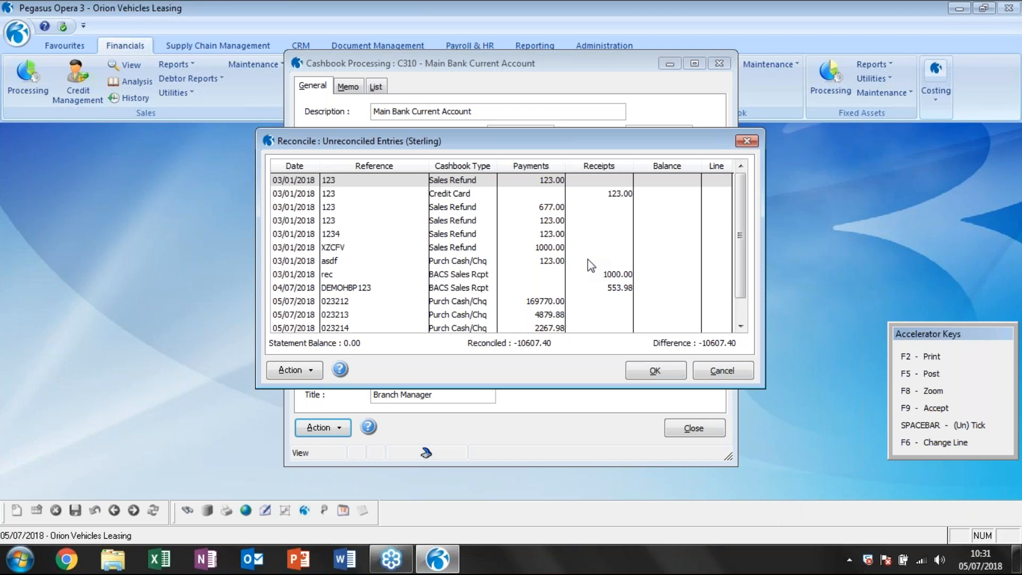
Cancel the bank reconciliation without saving and close the Main Bank Current Account in cashbook processing.
left_click(718, 371)
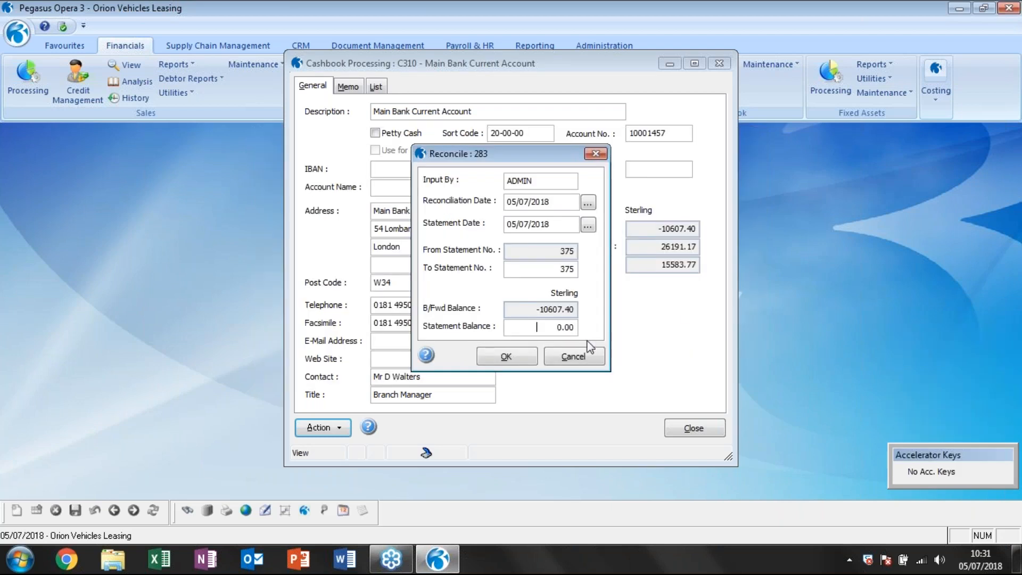
left_click(572, 353)
left_click(549, 286)
left_click(573, 330)
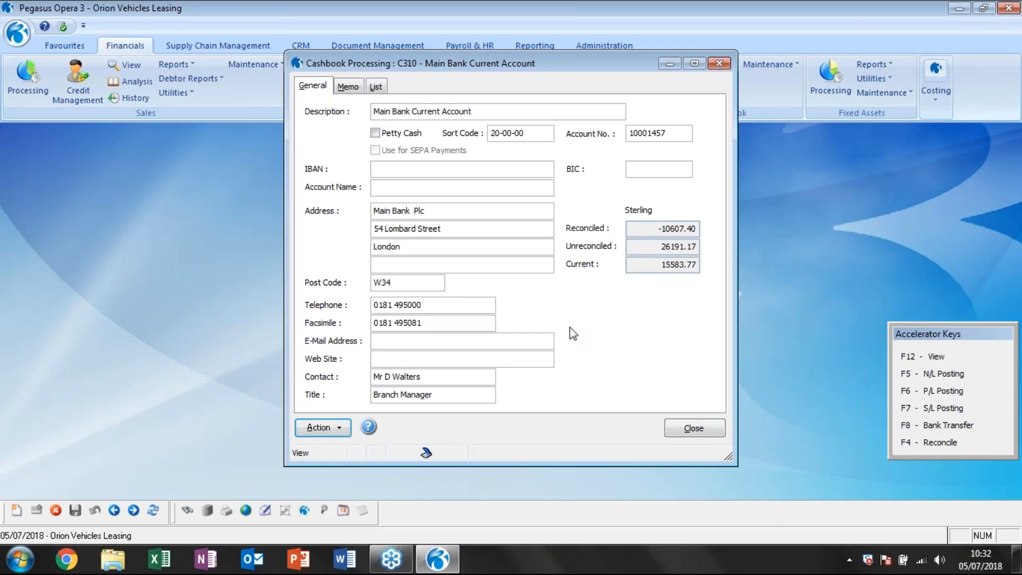
left_click(693, 428)
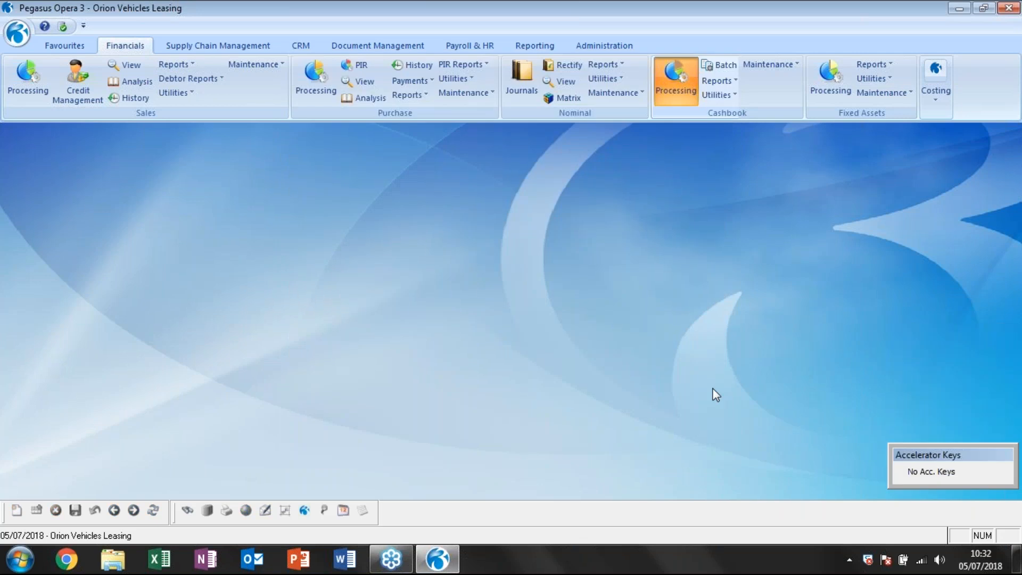
Open purchase order processing for Carters Limited and select order POR00384 in the order list.
left_click(194, 47)
left_click(298, 79)
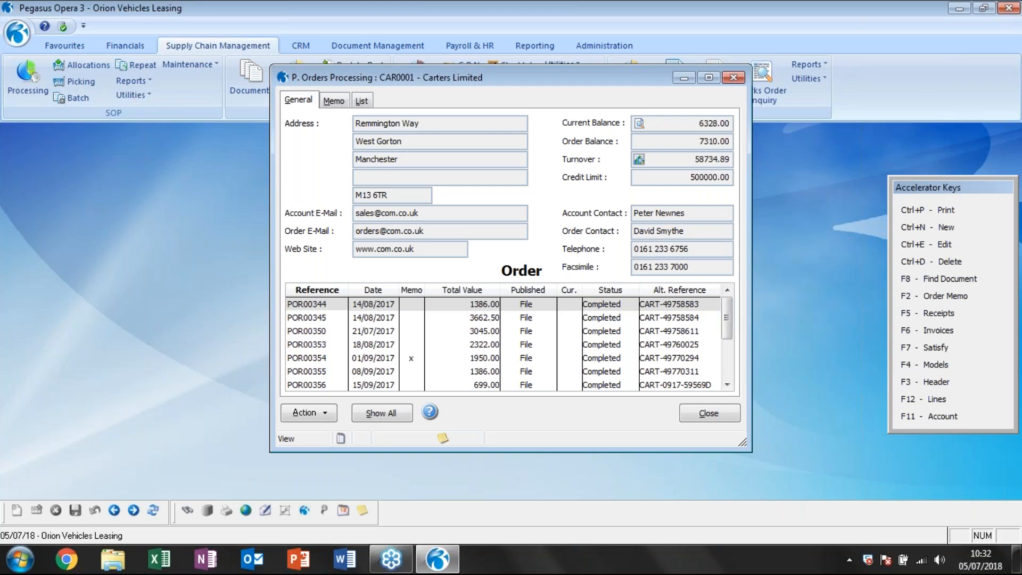
left_click(728, 374)
left_click(543, 343)
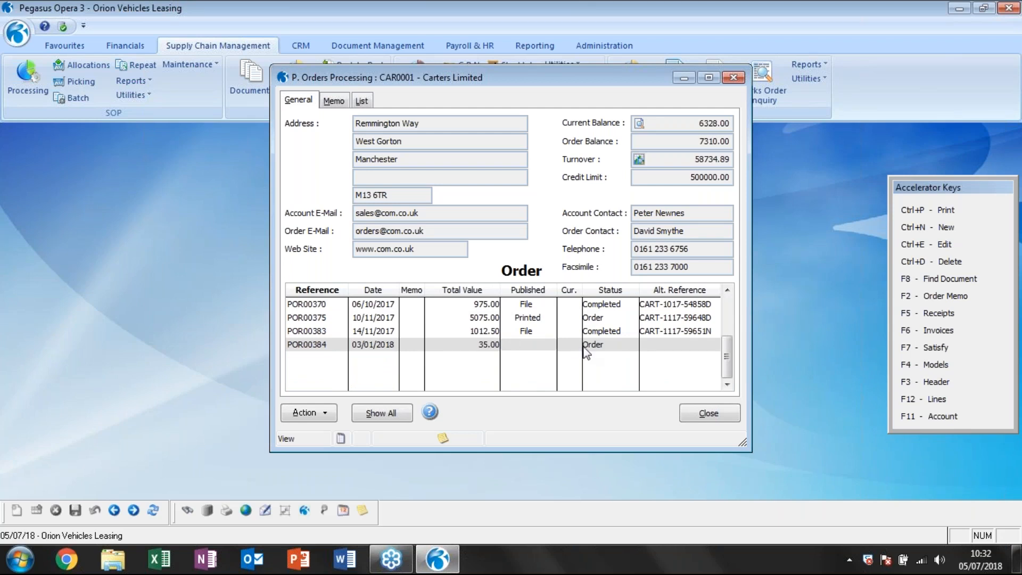
View the lines of purchase order POR00384, check the ordered items and quantities, and close the view.
left_click(309, 413)
mouse_move(456, 283)
left_click(485, 293)
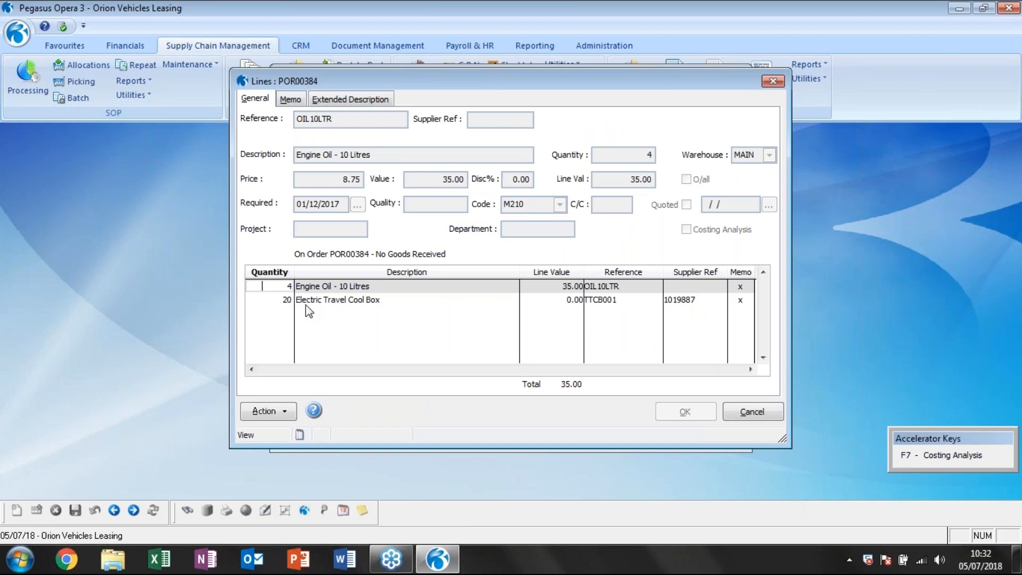
left_click(750, 412)
Start a goods receipt for order POR00384 with warehouse MAIN and reference HBPTEST.
left_click(303, 413)
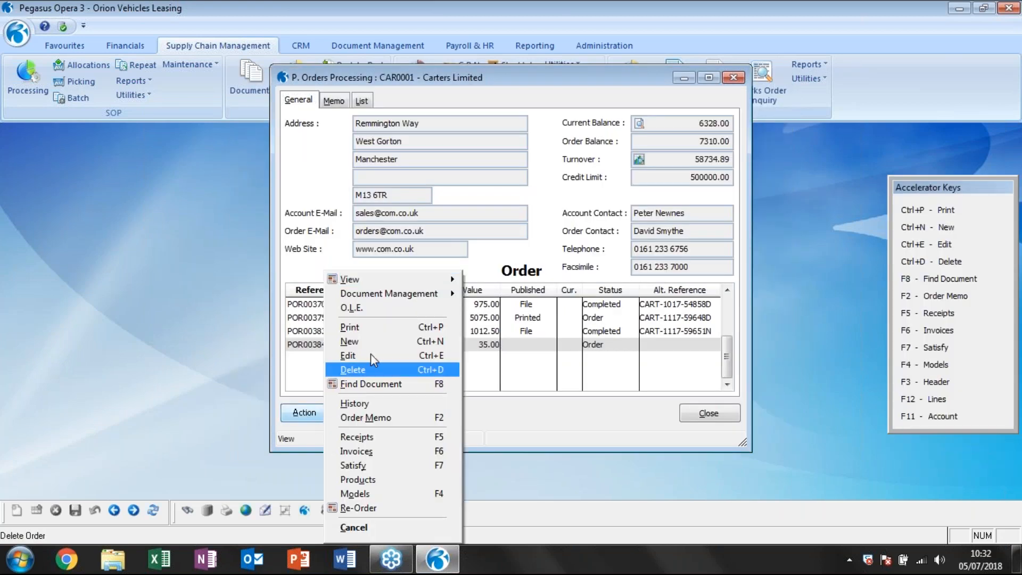
left_click(357, 436)
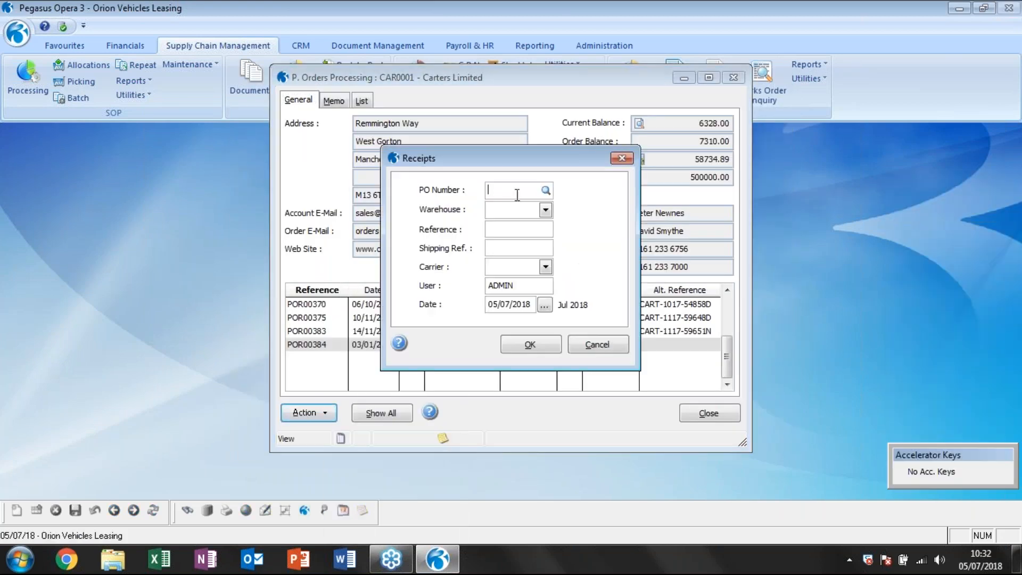
type("POR00384")
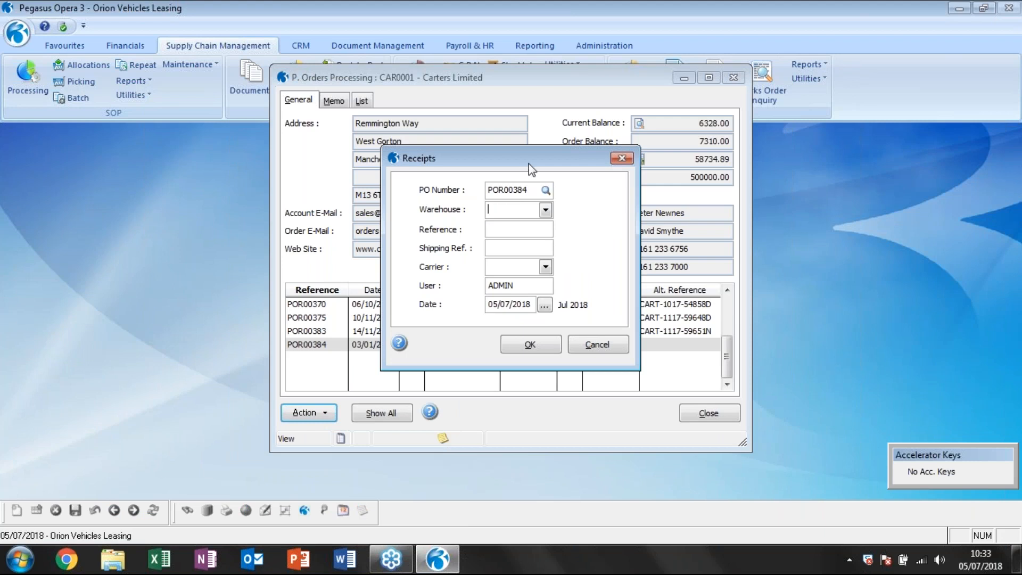
left_click(545, 210)
left_click(526, 223)
left_click(523, 230)
type("HBPTEST")
key("Tab")
left_click(530, 345)
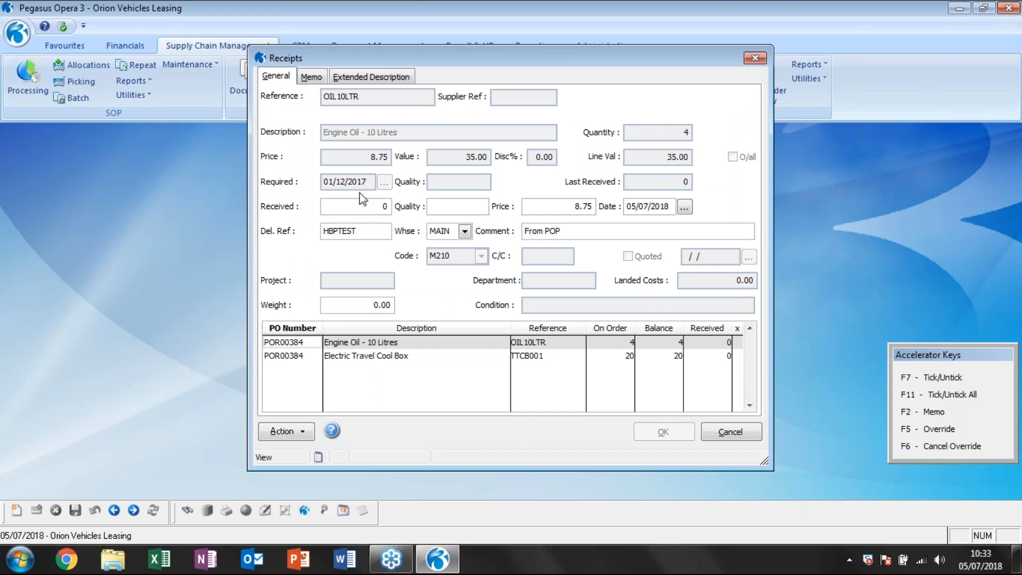
Record a received quantity of 4 on the Engine Oil - 10 Litres line.
left_click(362, 206)
type("4")
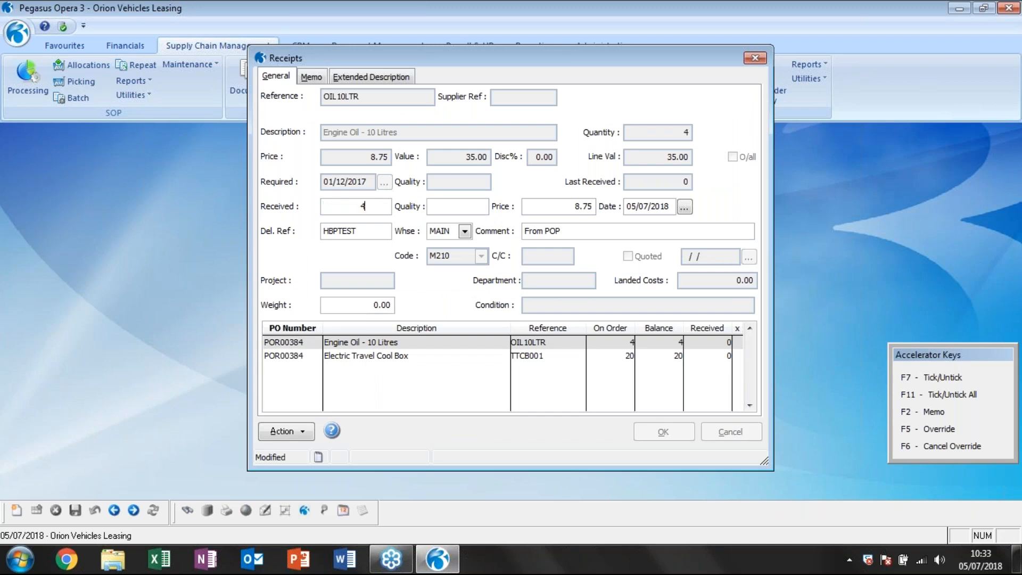
left_click(497, 325)
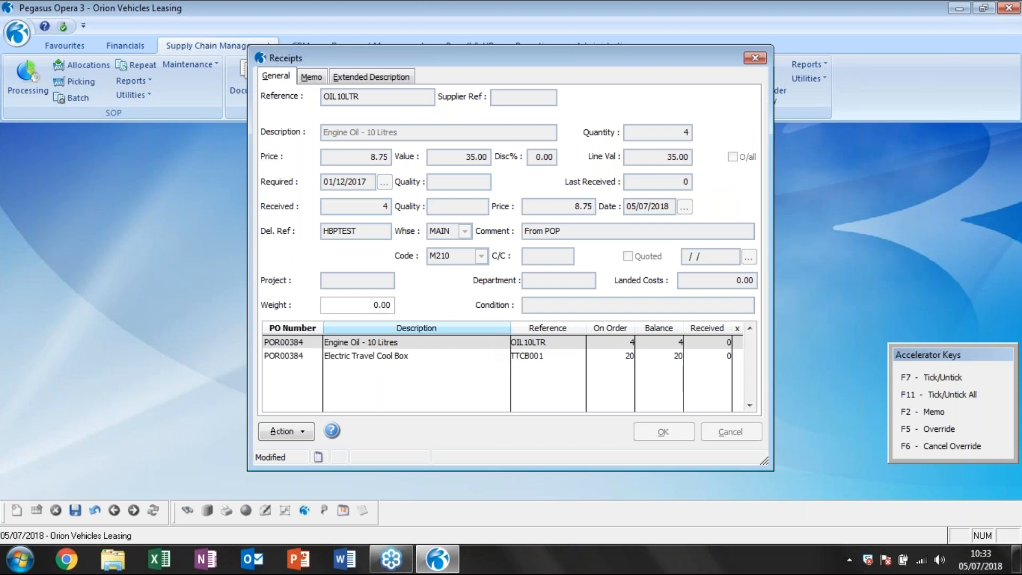
Record a received quantity of 8 on the Electric Travel Cool Box line and keep the line not completed.
left_click(386, 358)
left_click(361, 206)
type("8")
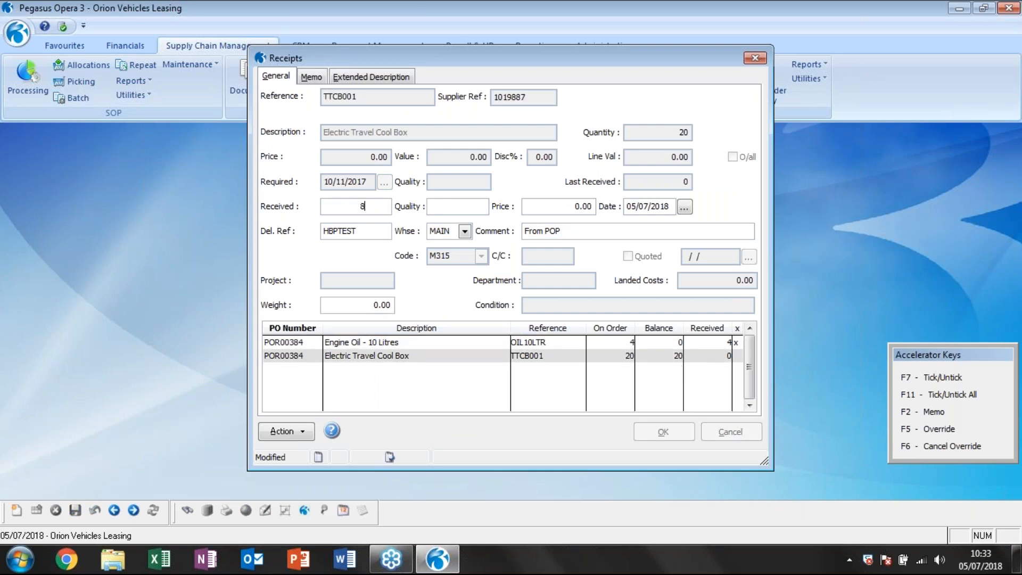
key("Return")
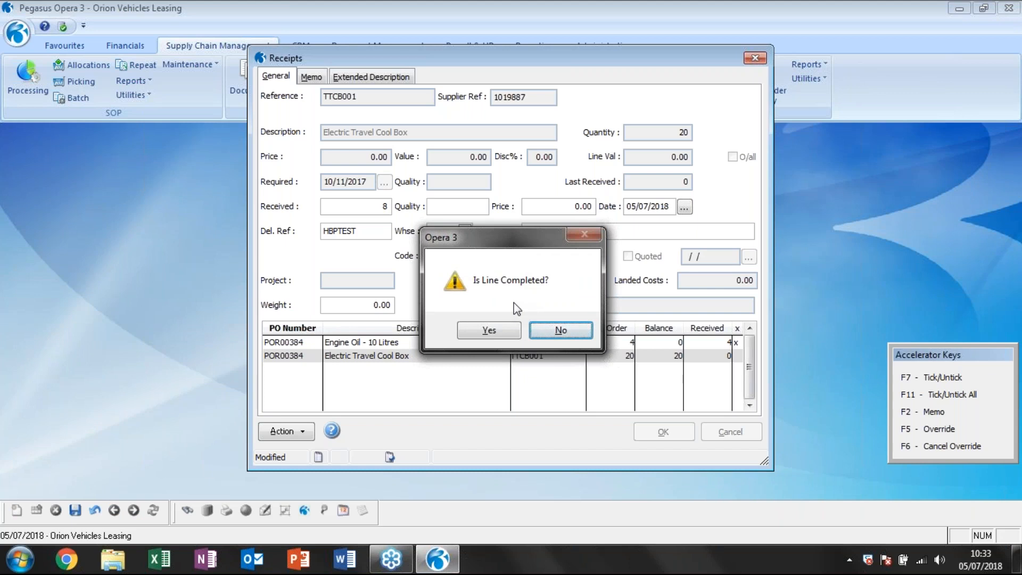
left_click(571, 337)
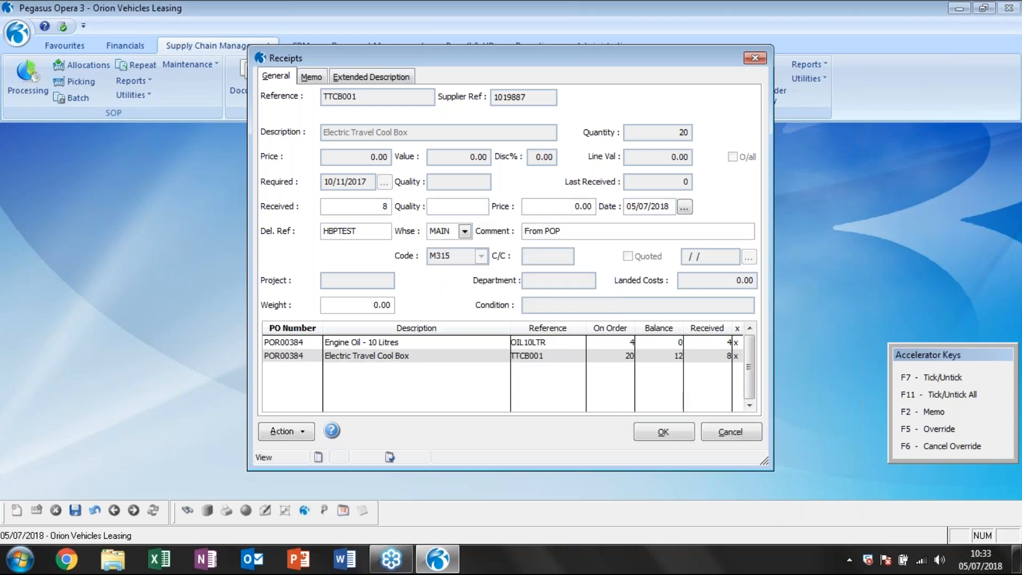
Accept the entered quantities and post the receipts for order POR00384.
left_click(661, 432)
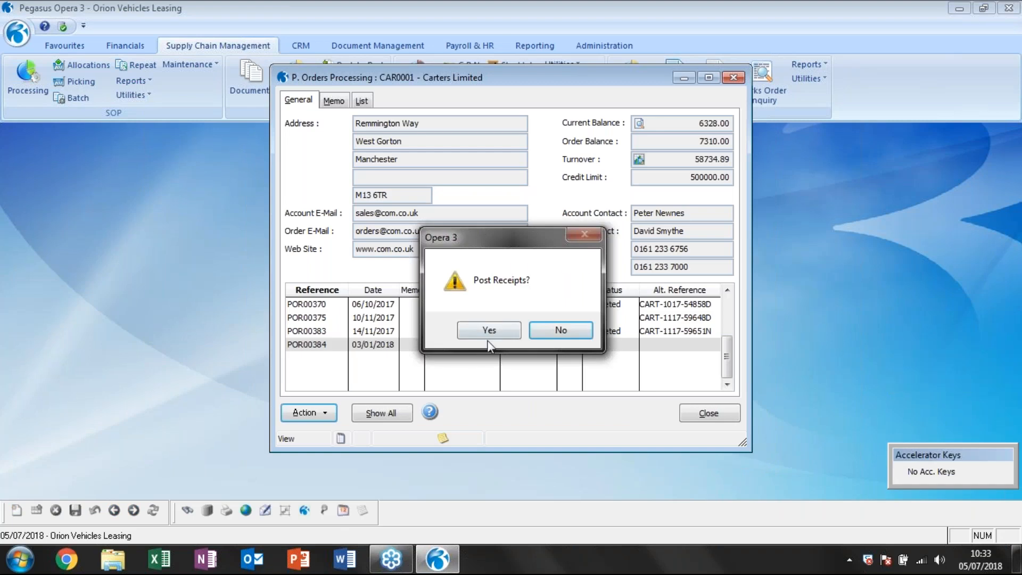
left_click(489, 330)
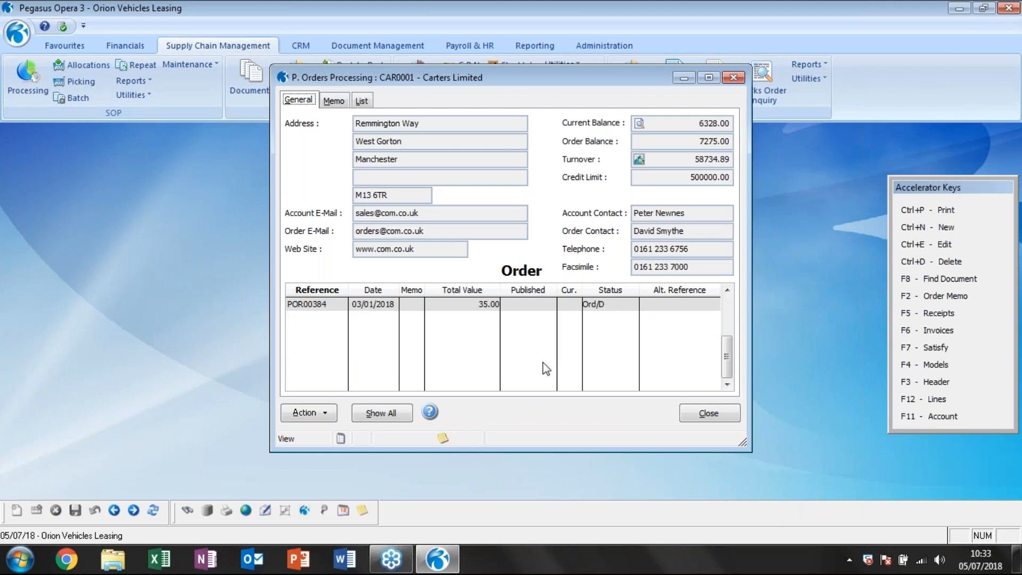
left_click(542, 362)
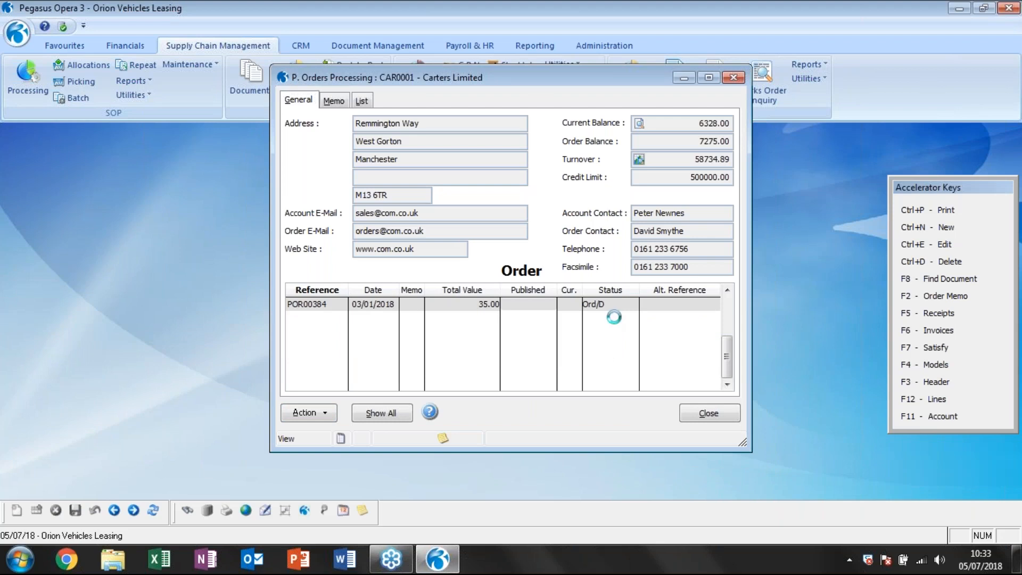
Open the supplier's Satisfy list, enlarge its window and review the two POR00384 lines.
left_click(328, 414)
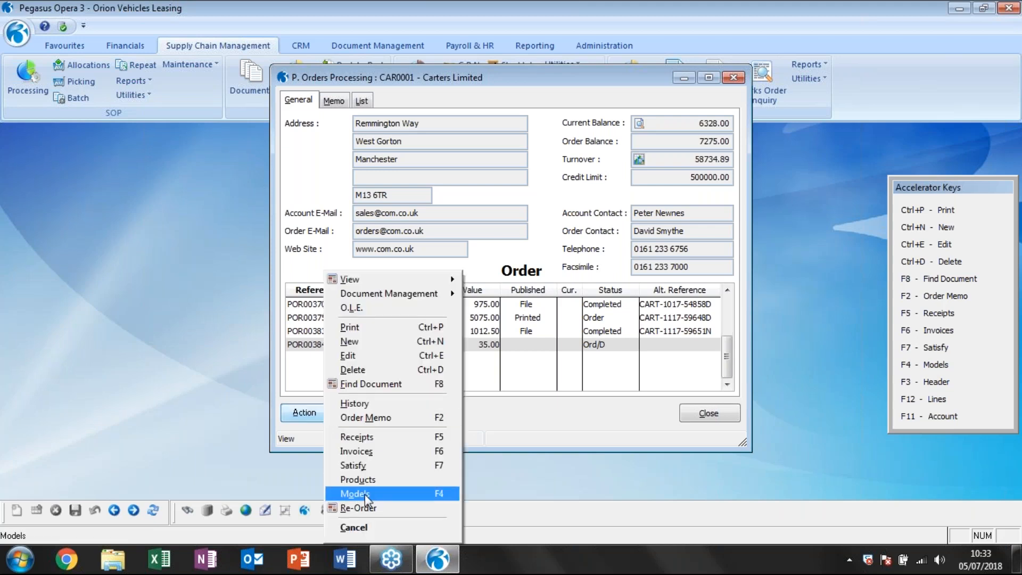
left_click(358, 465)
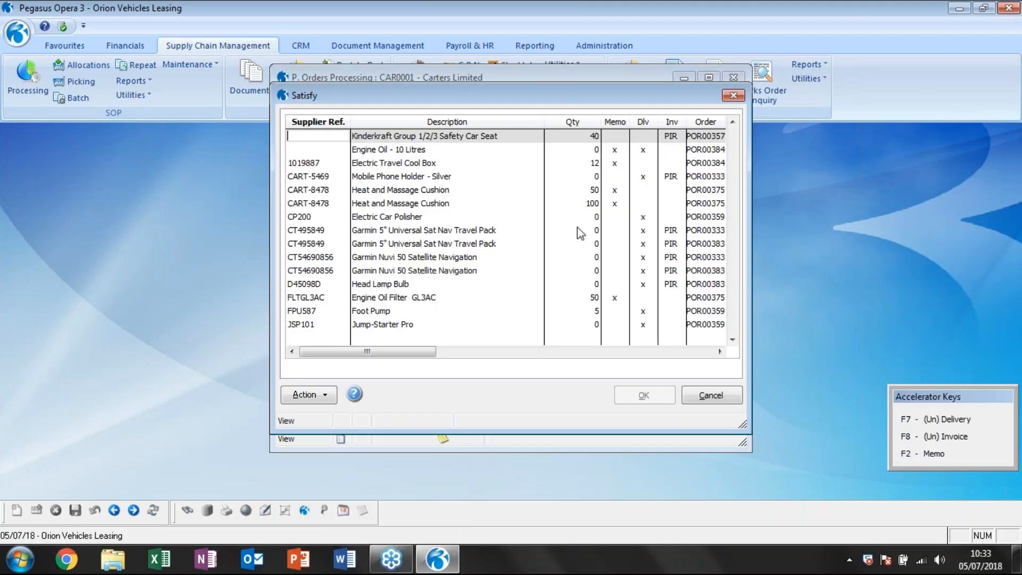
left_click_drag(745, 428, 854, 425)
left_click_drag(911, 445, 887, 461)
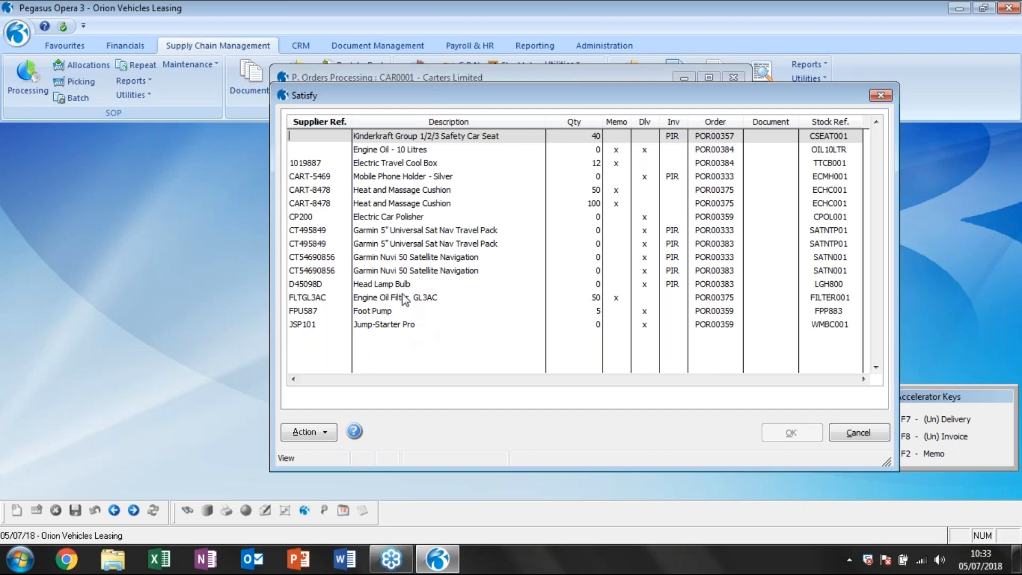
left_click(392, 151)
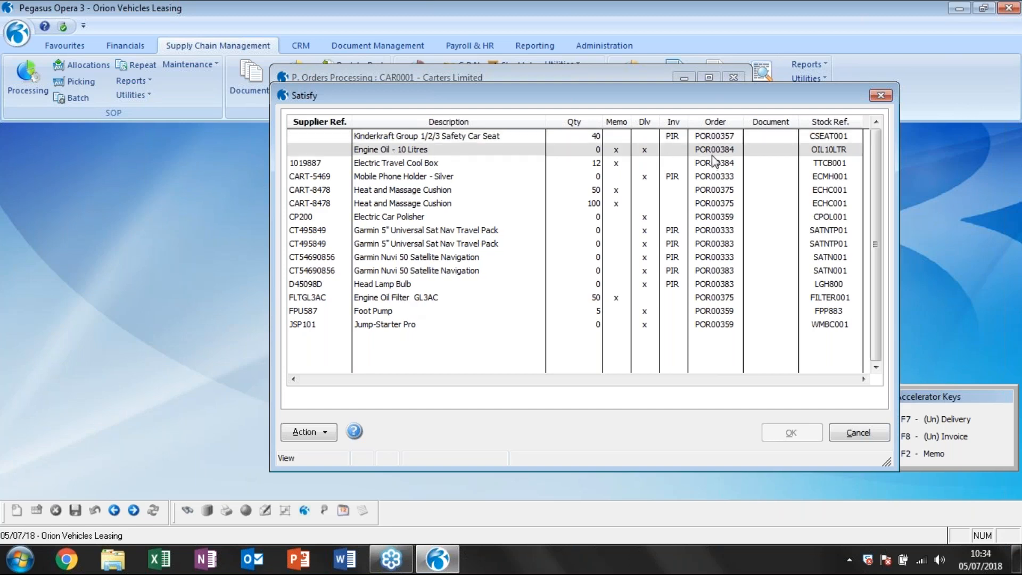
left_click(393, 181)
key("Up")
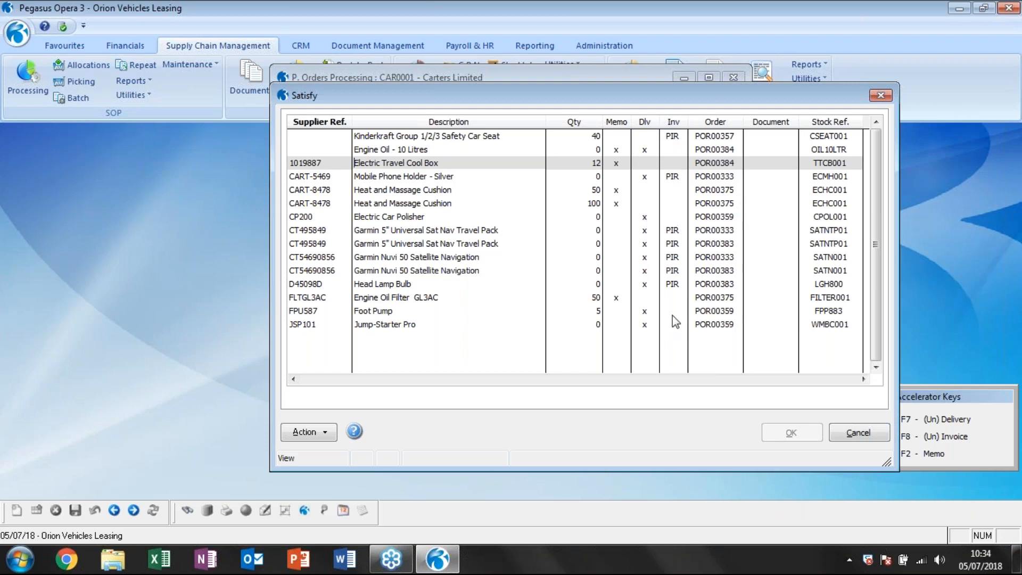
Mark the Electric Travel Cool Box line of POR00384 as delivered and invoiced, and its Engine Oil line as invoiced.
left_click(327, 165)
left_click(644, 163)
left_click(961, 420)
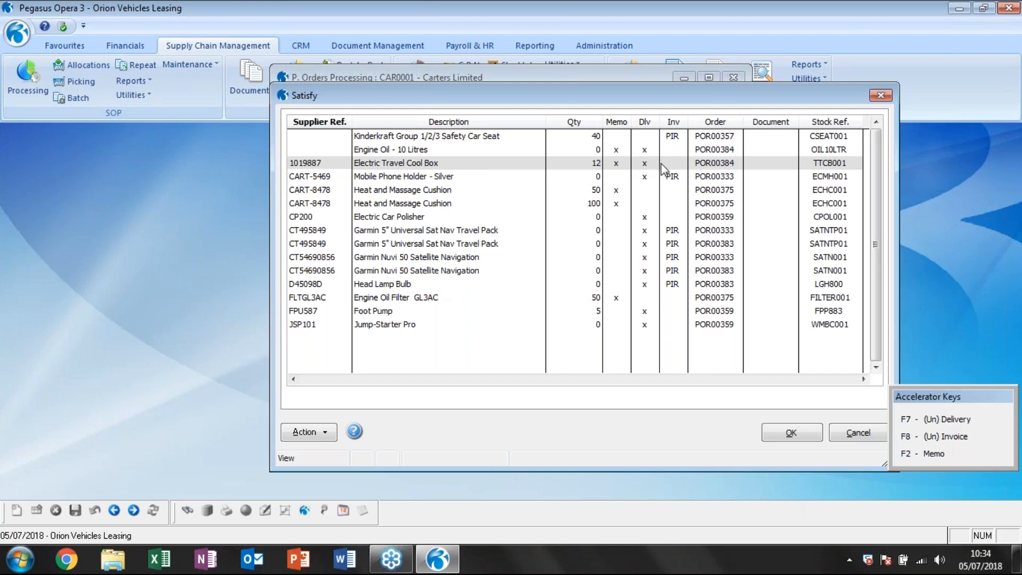
left_click(950, 437)
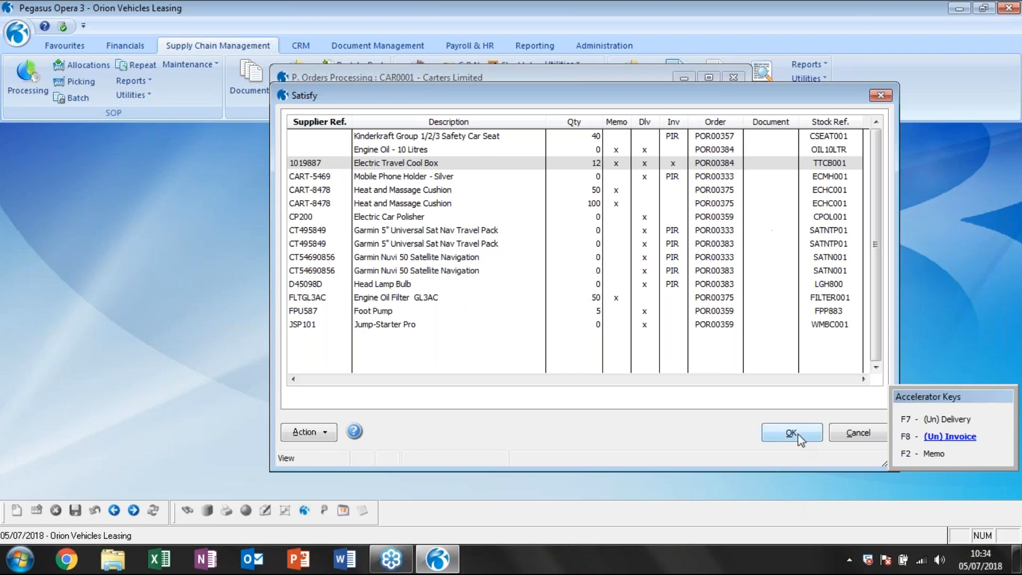
left_click(714, 152)
left_click(950, 437)
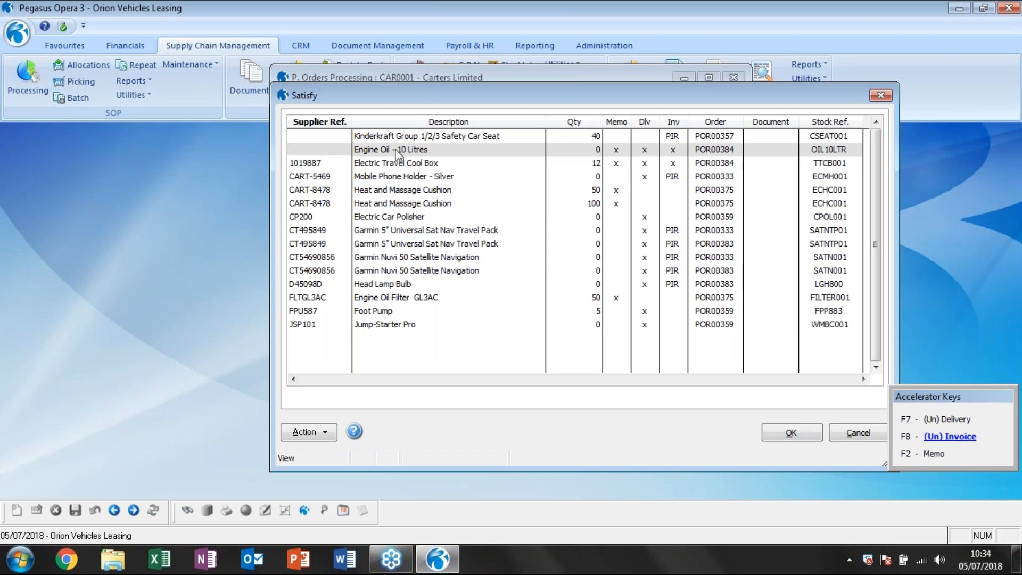
Accept the satisfied lines and check the status of order POR00384 in the order list.
left_click(794, 433)
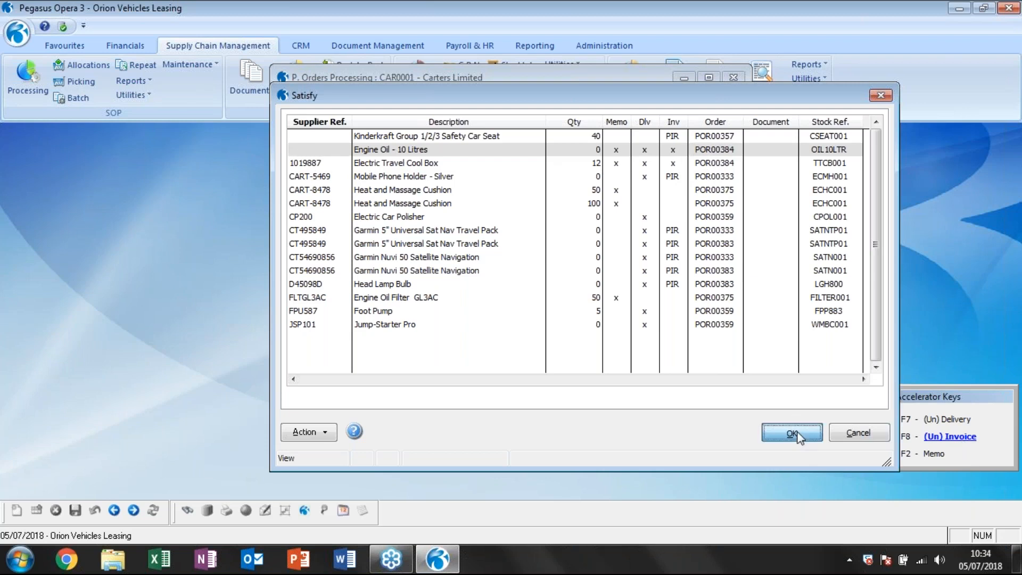
left_click(514, 330)
left_click(549, 330)
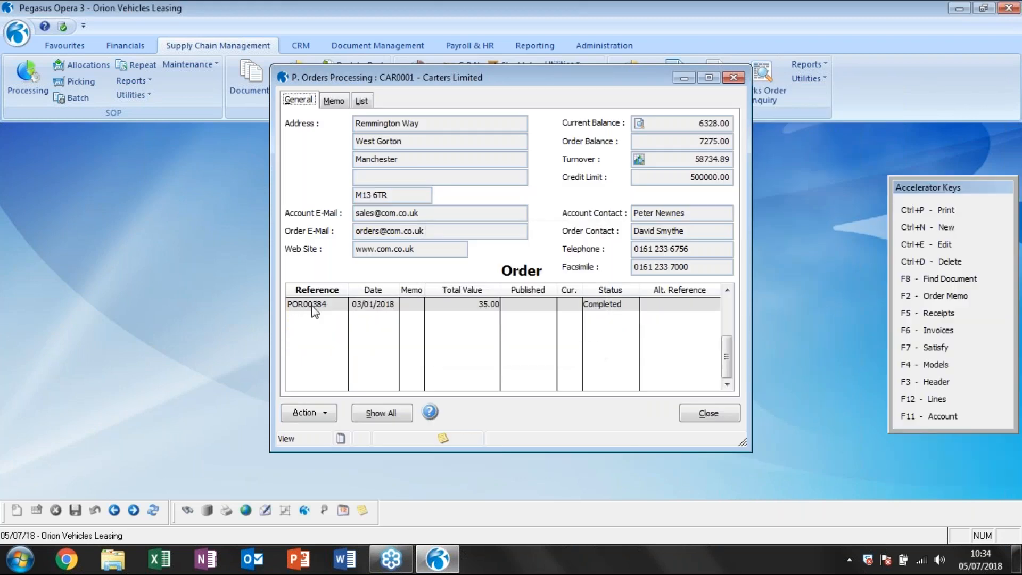
scroll(417, 355, "up", 1)
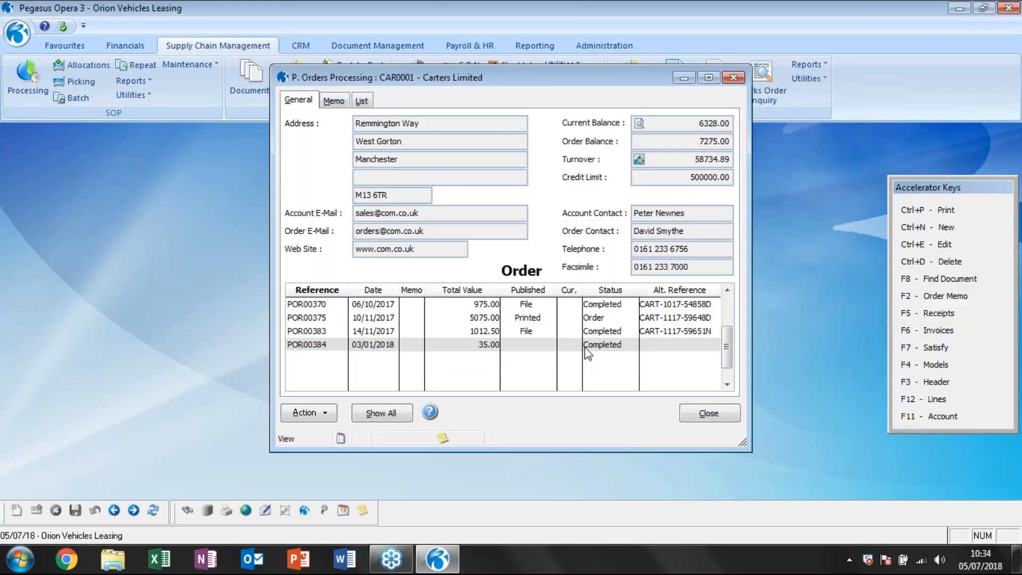
left_click(610, 345)
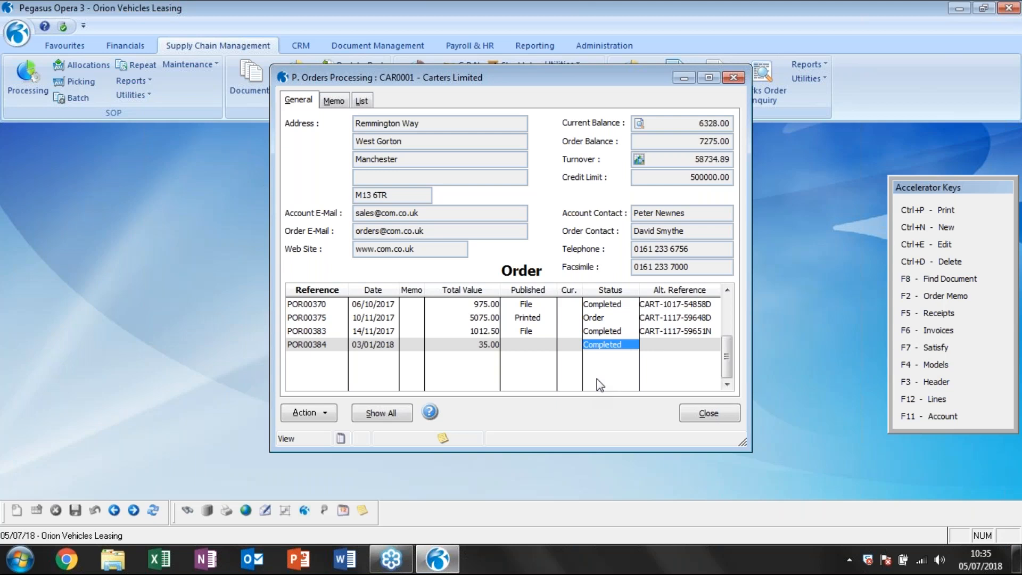
Reopen the Satisfy list with a larger window and clear the delivery mark on the Electric Car Polisher line of POR00359.
left_click(311, 413)
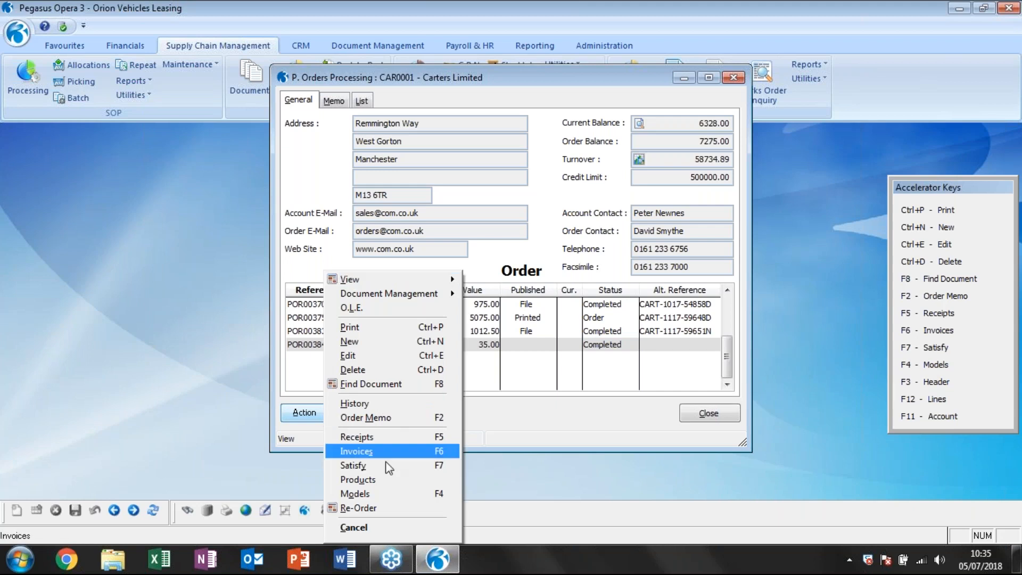
left_click(376, 465)
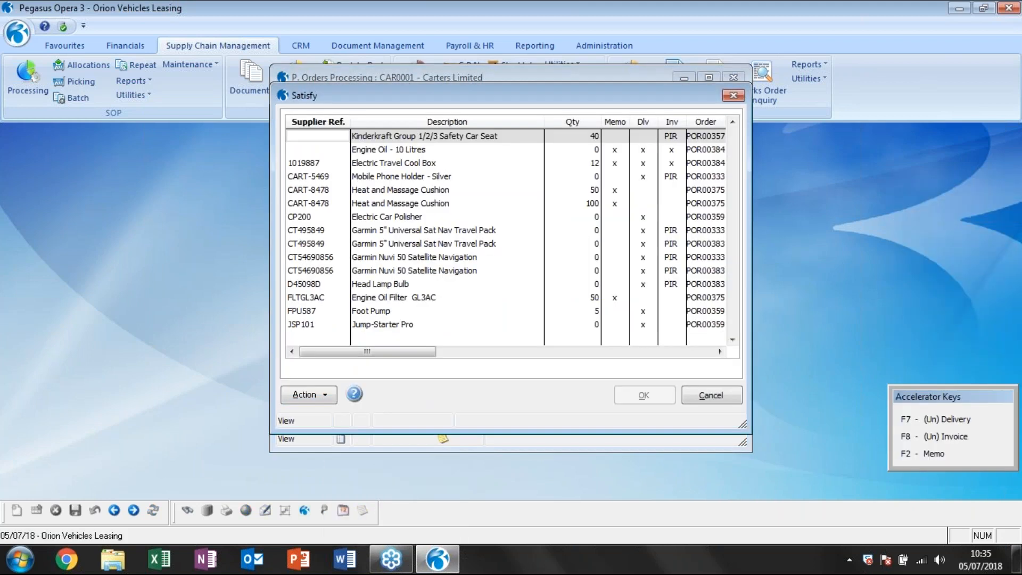
left_click_drag(749, 426, 828, 464)
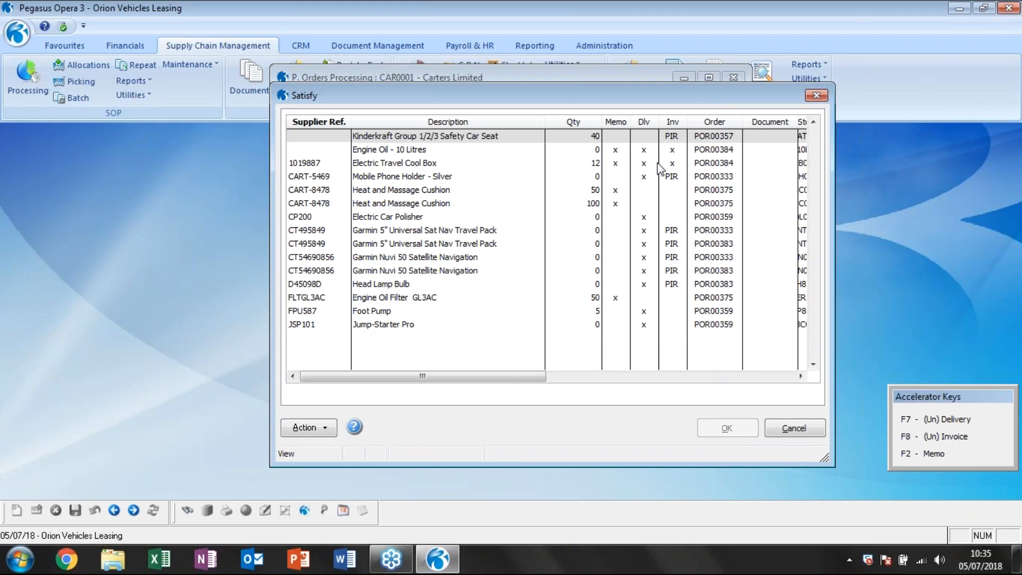
left_click(652, 217)
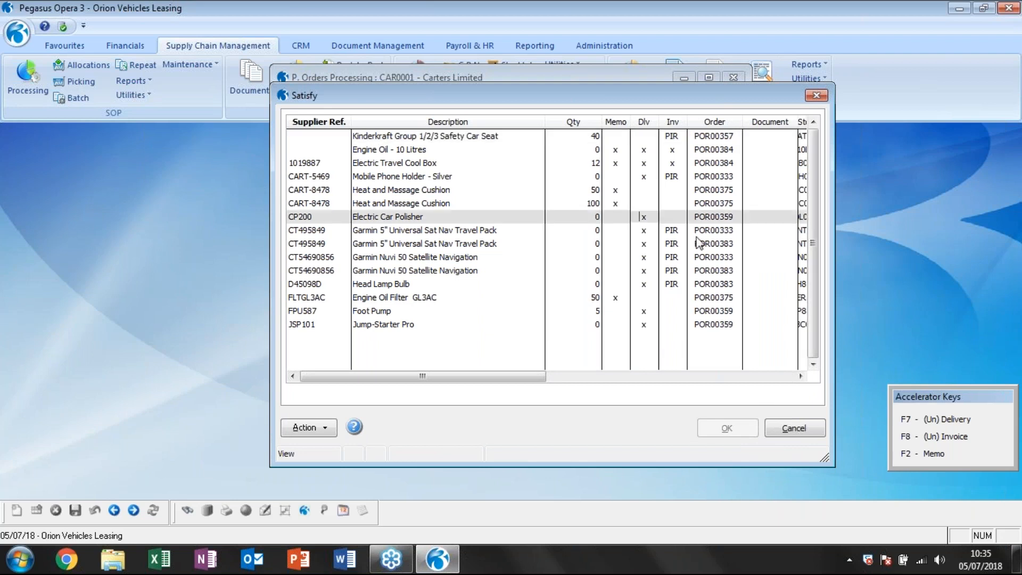
left_click(948, 419)
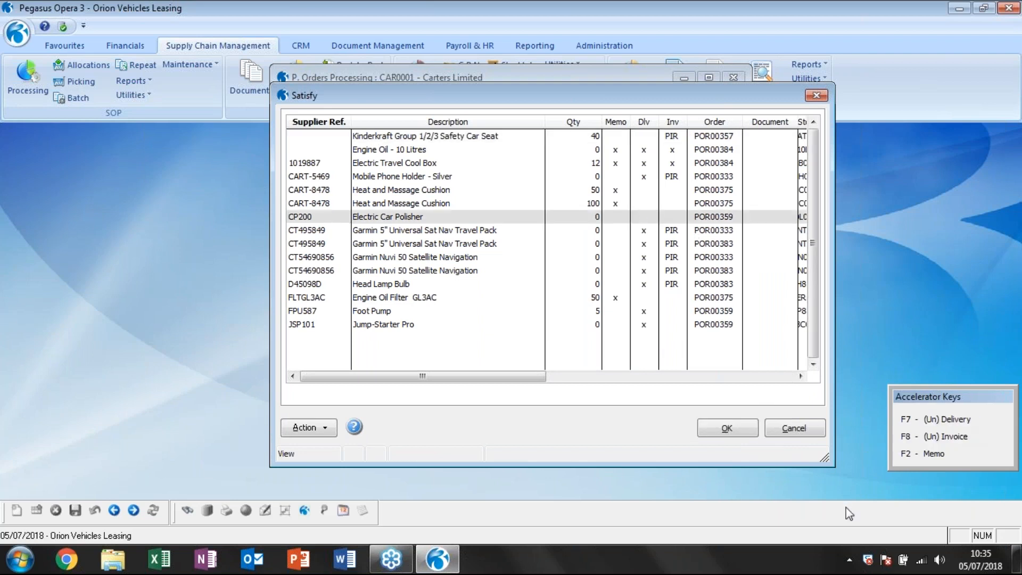
Clear the delivery mark on the Mobile Phone Holder - Silver line of POR00333, accept the order line update and close the supplier.
left_click(671, 175)
left_click(937, 440)
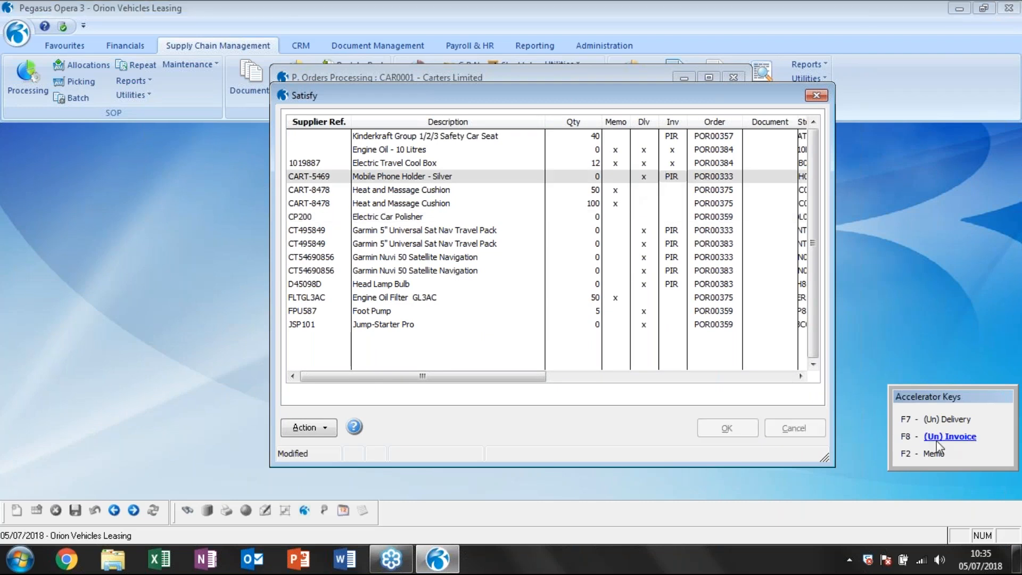
left_click(554, 331)
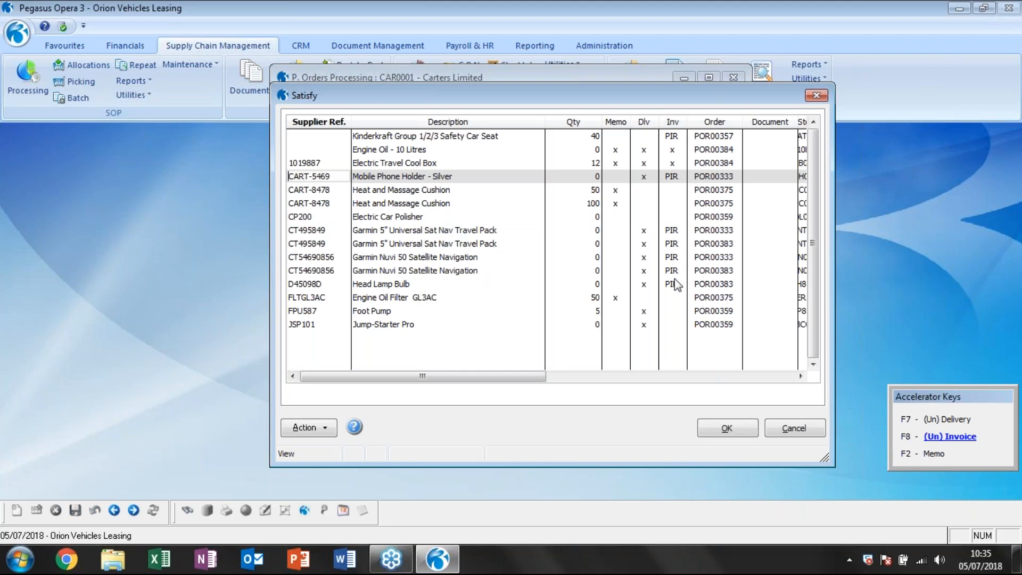
left_click(951, 420)
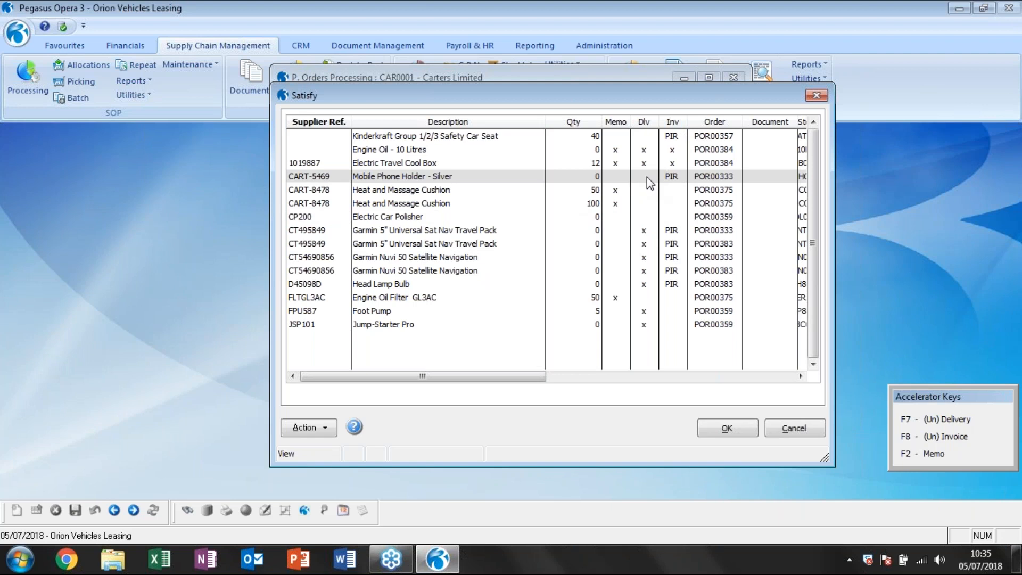
left_click(736, 433)
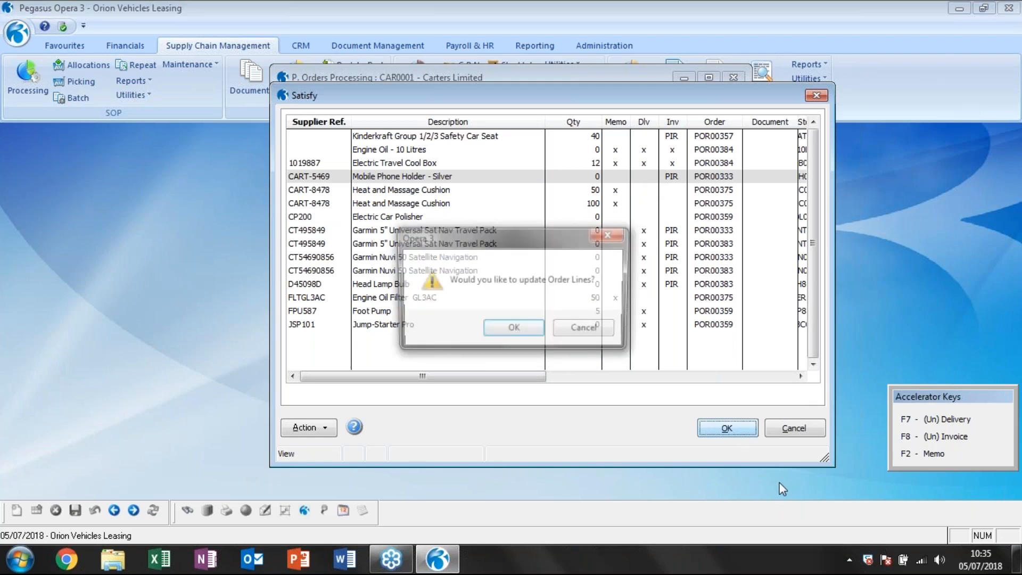
key("Return")
key("Return")
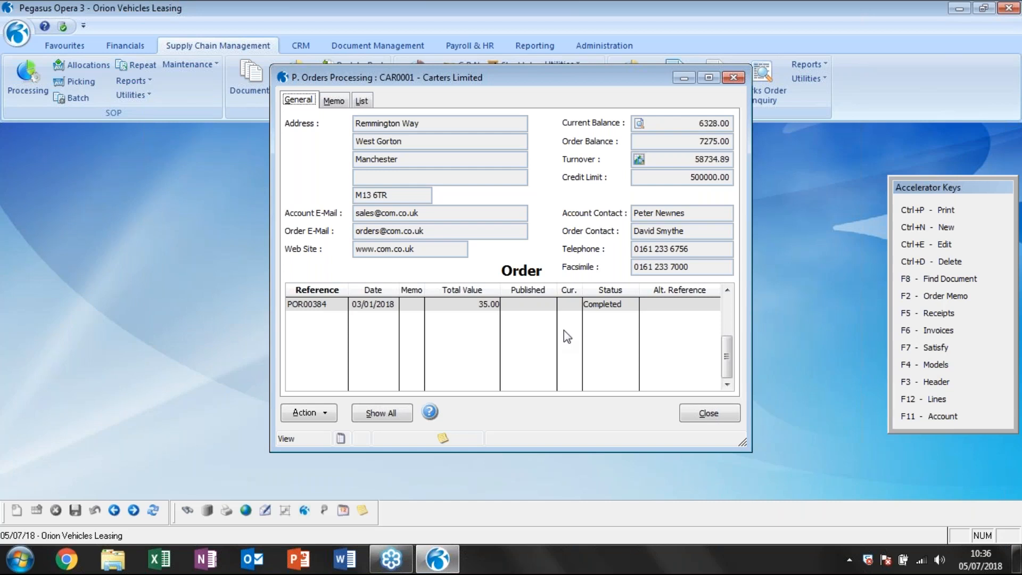
left_click(708, 413)
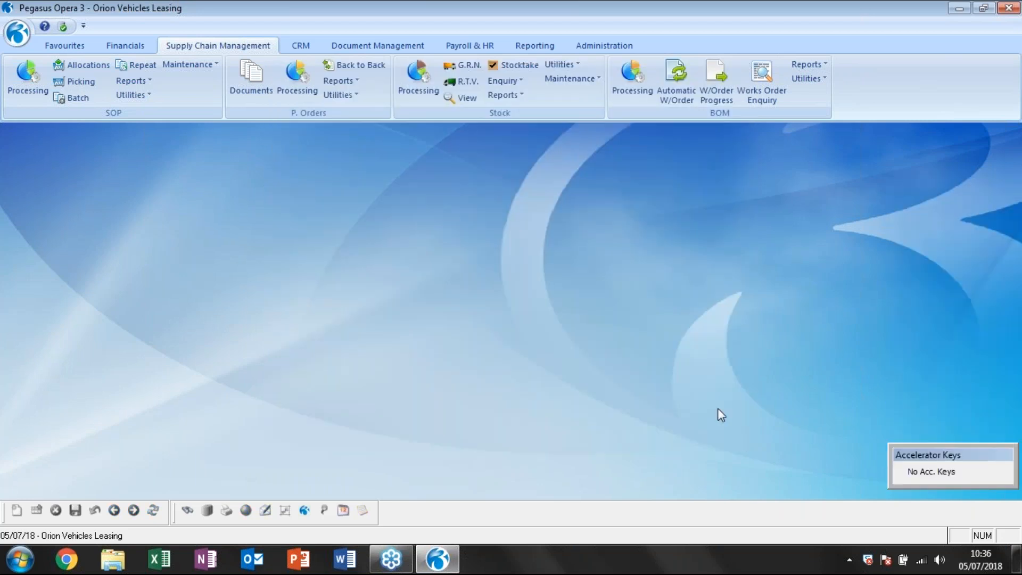
left_click(346, 95)
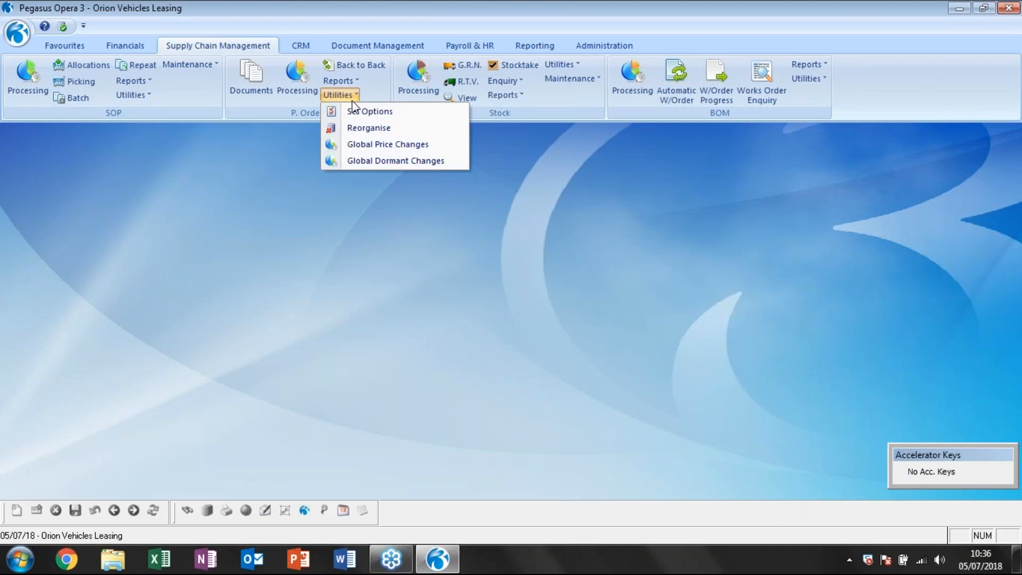
left_click(362, 128)
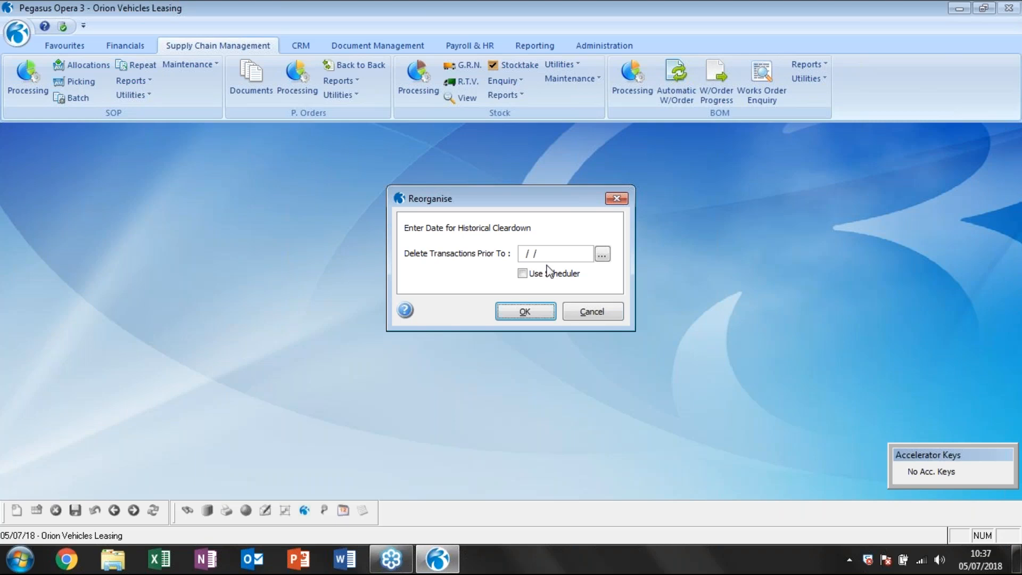
left_click(609, 306)
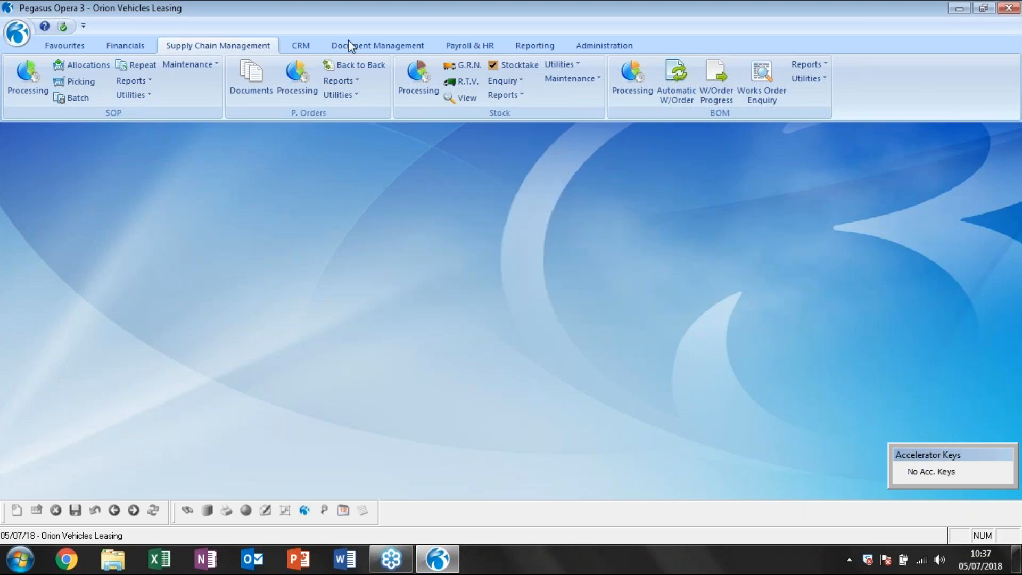
Open purchase order processing for the supplier, enlarge its window and review the dates and statuses of the orders, including POR00356 and POR00357.
left_click(292, 79)
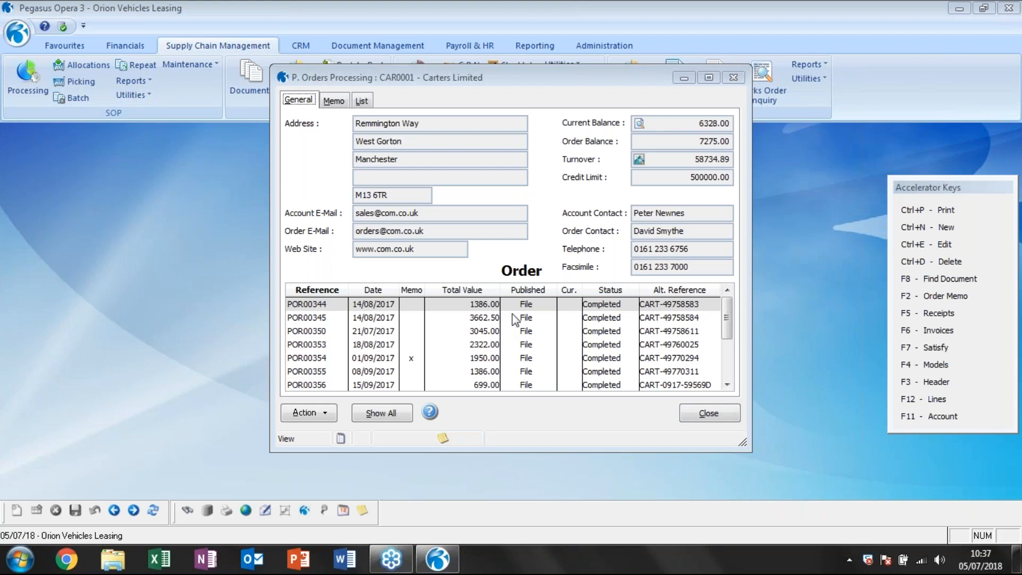
left_click(750, 448)
left_click_drag(750, 448, 847, 494)
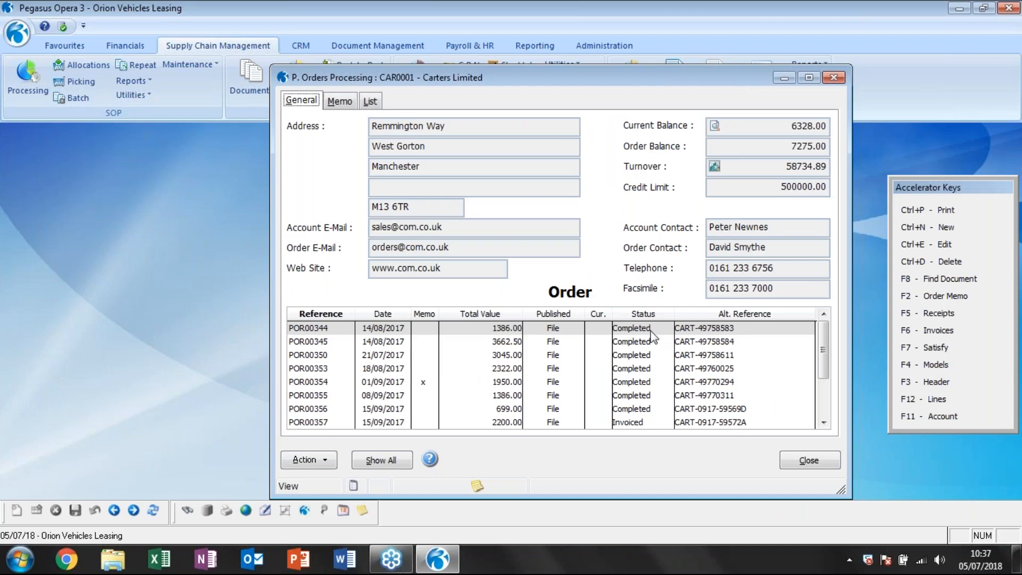
left_click(646, 419)
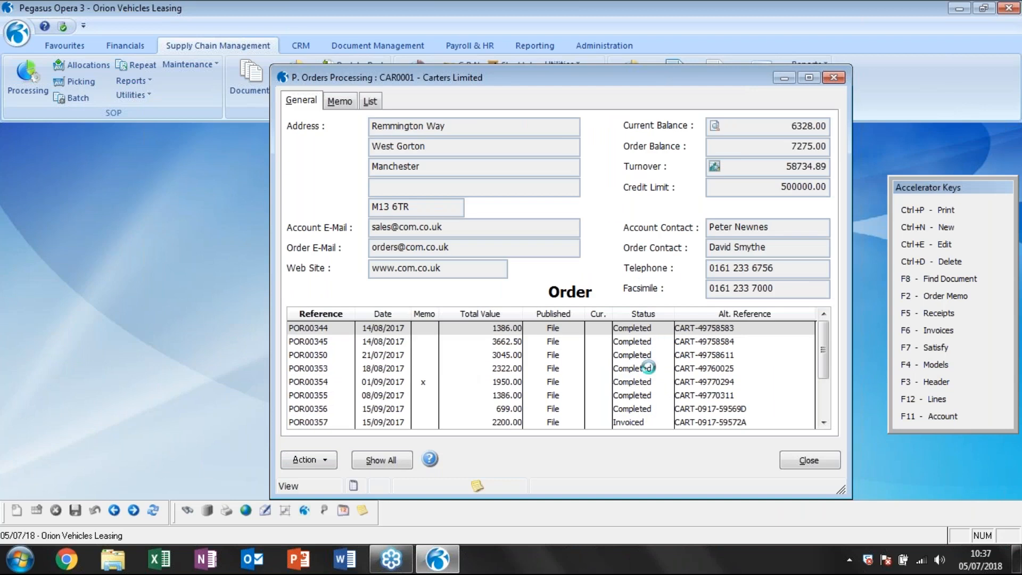
left_click(646, 408)
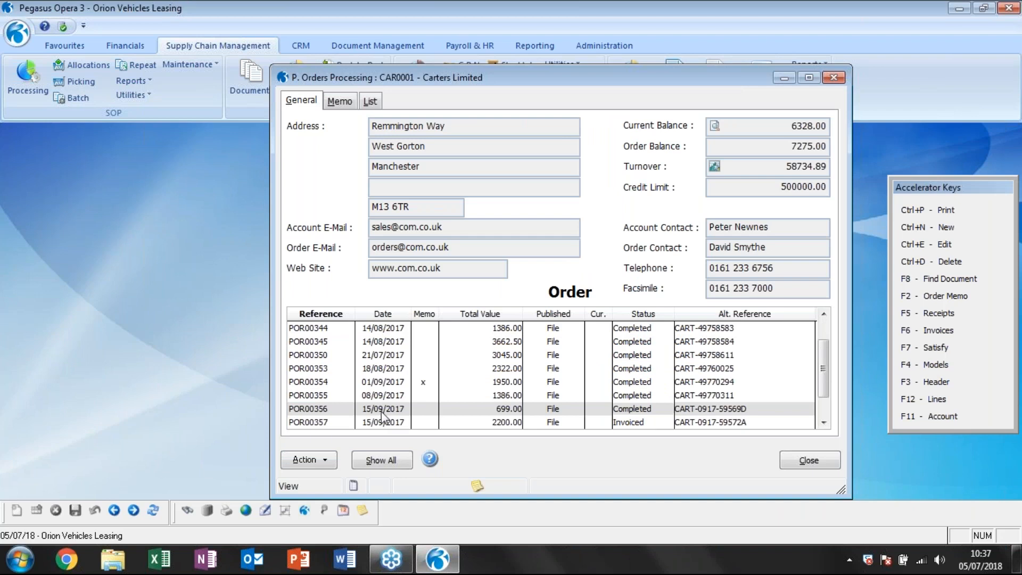
scroll(409, 373, "down", 1)
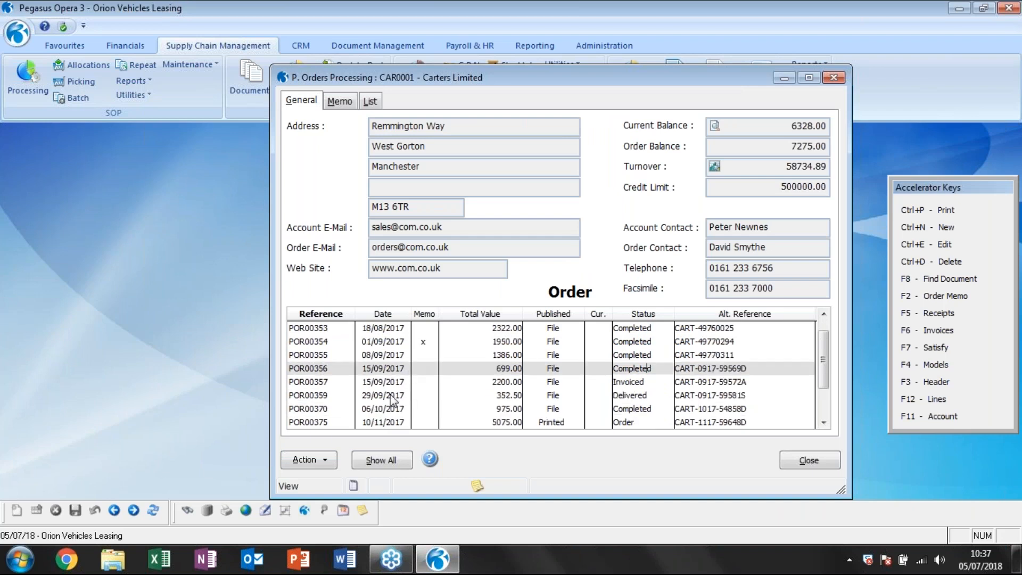
scroll(394, 407, "down", 1)
left_click(386, 382)
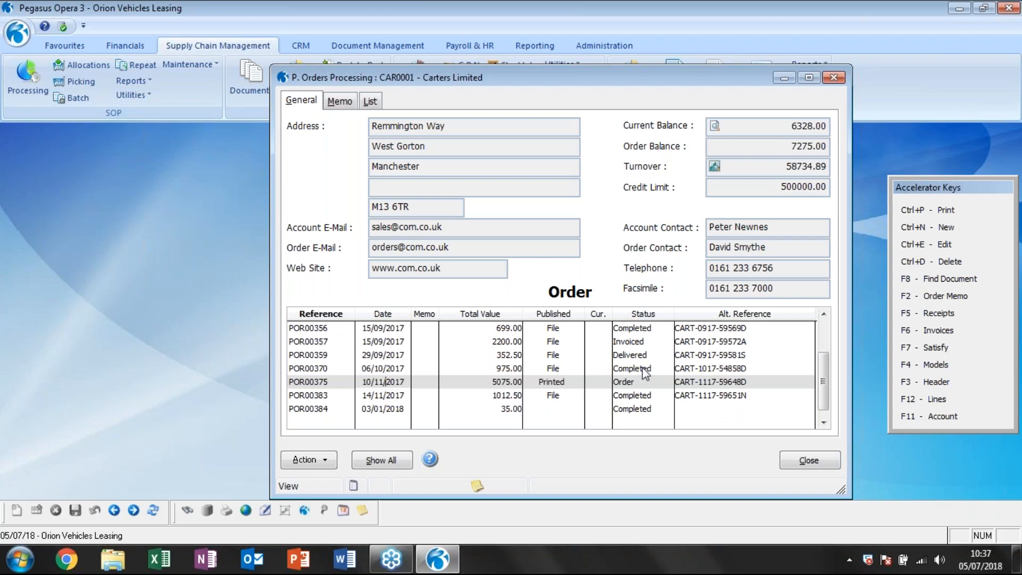
left_click(644, 328)
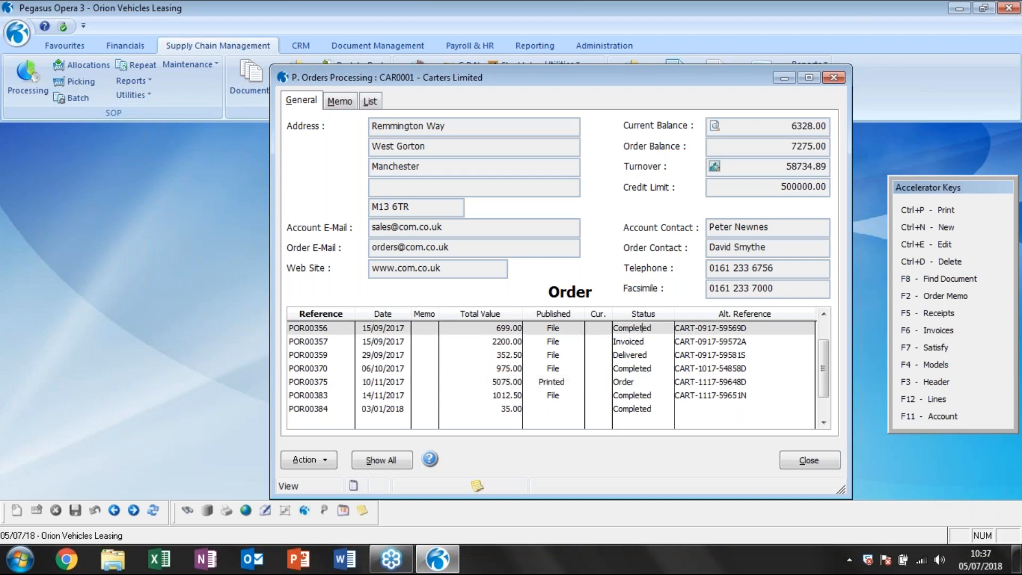
left_click(635, 342)
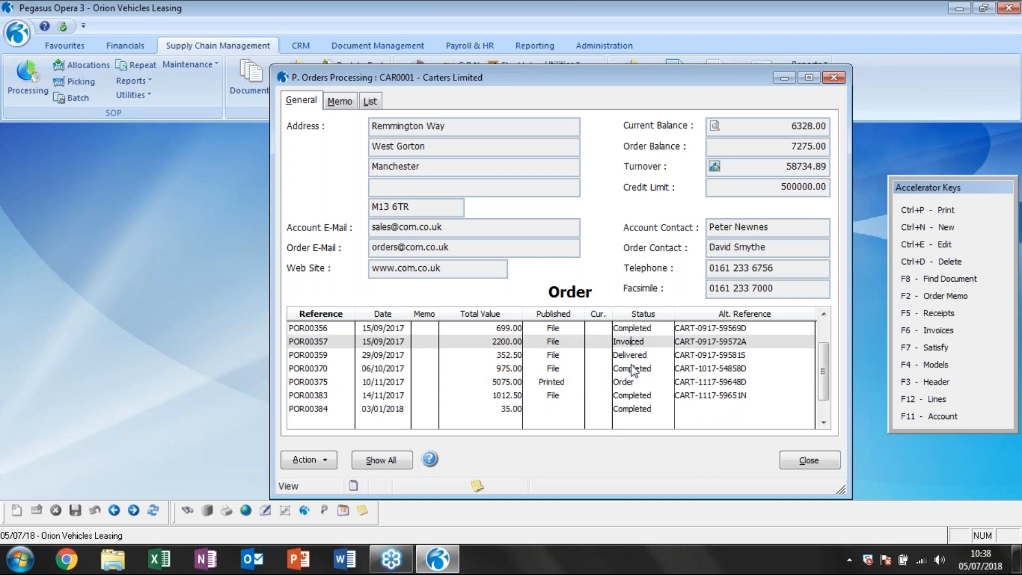
left_click(814, 462)
Reorganise the purchase orders, deleting transactions prior to 01/11/2017.
left_click(339, 95)
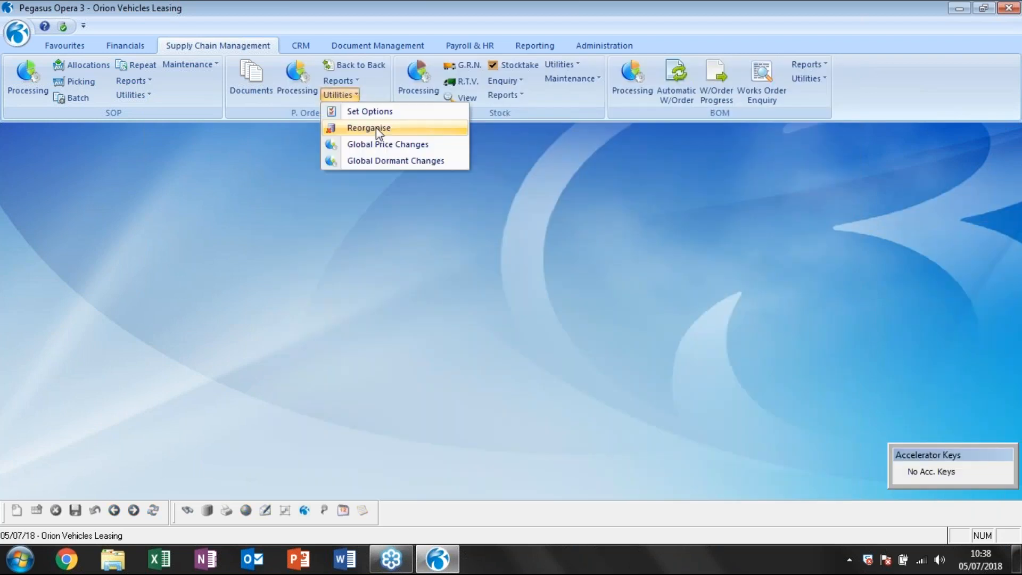
left_click(376, 129)
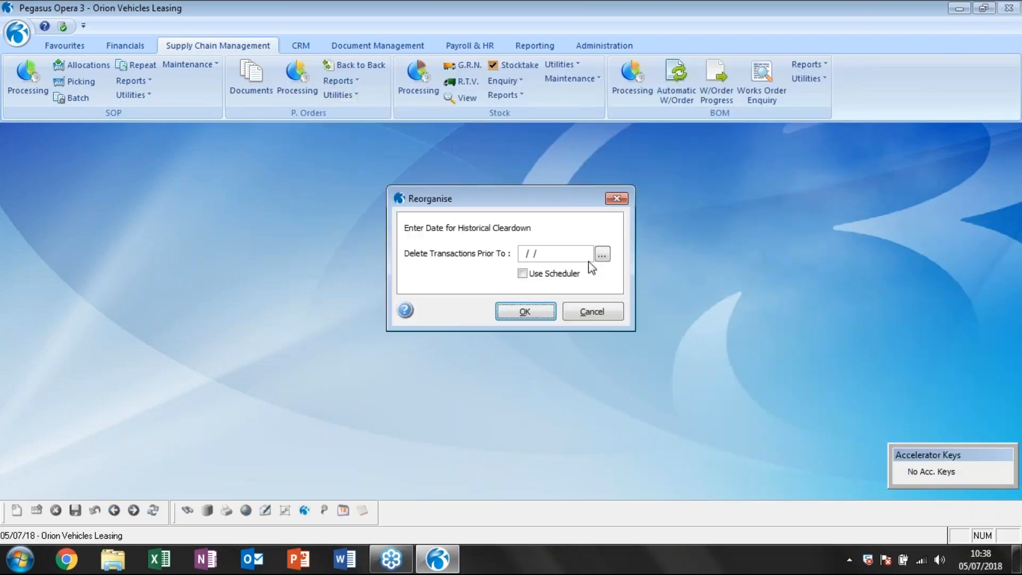
left_click(526, 256)
type("01112017")
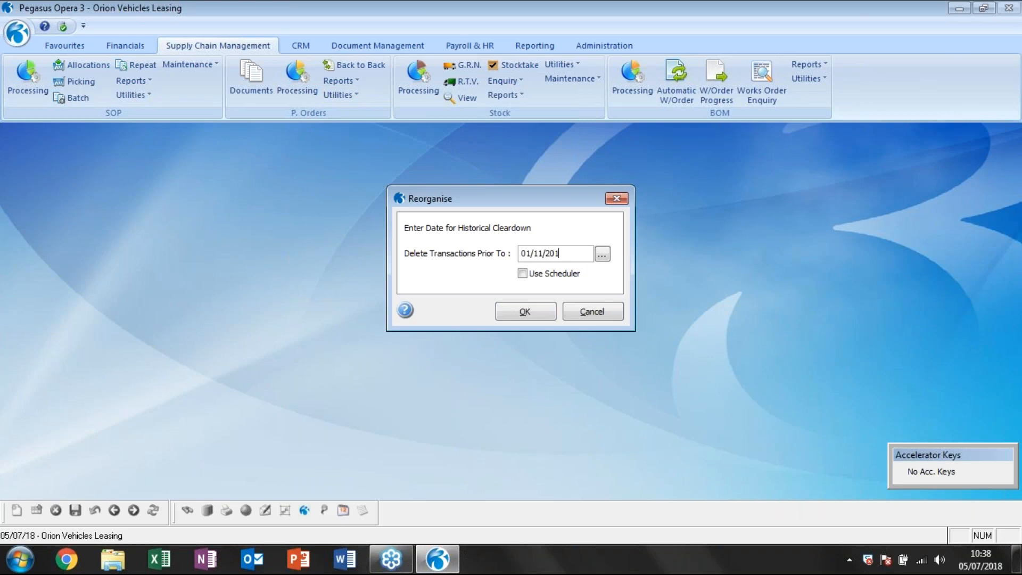
left_click(532, 313)
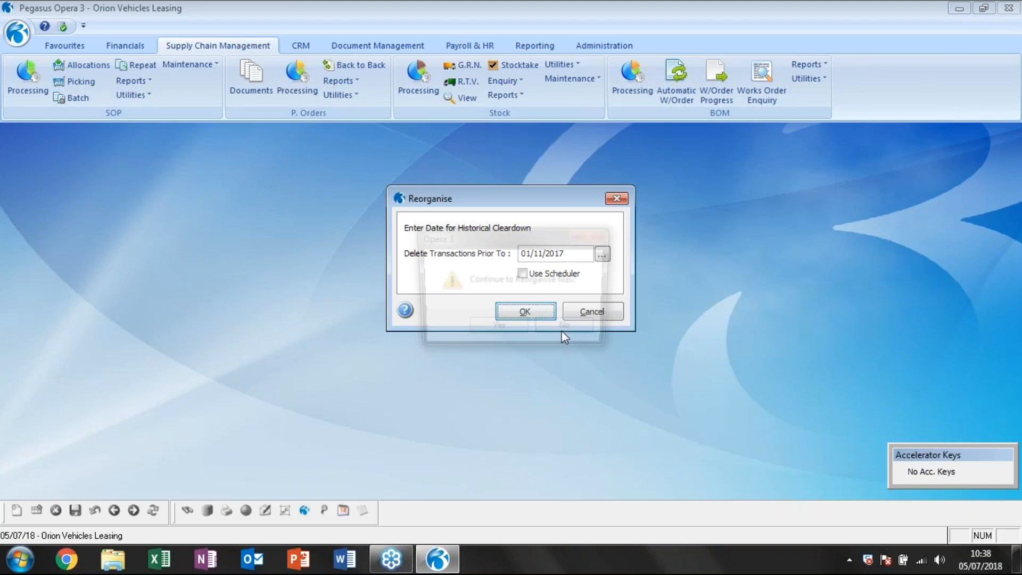
left_click(582, 333)
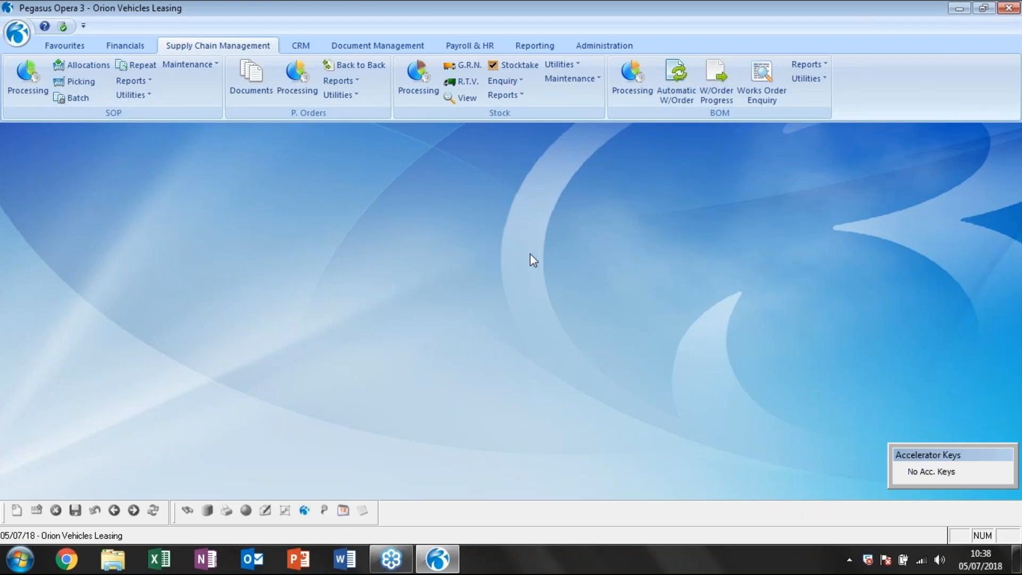
Reopen purchase order processing and check which orders dated before 01/11/2017 are still listed and their statuses, closing the window when done.
left_click(296, 77)
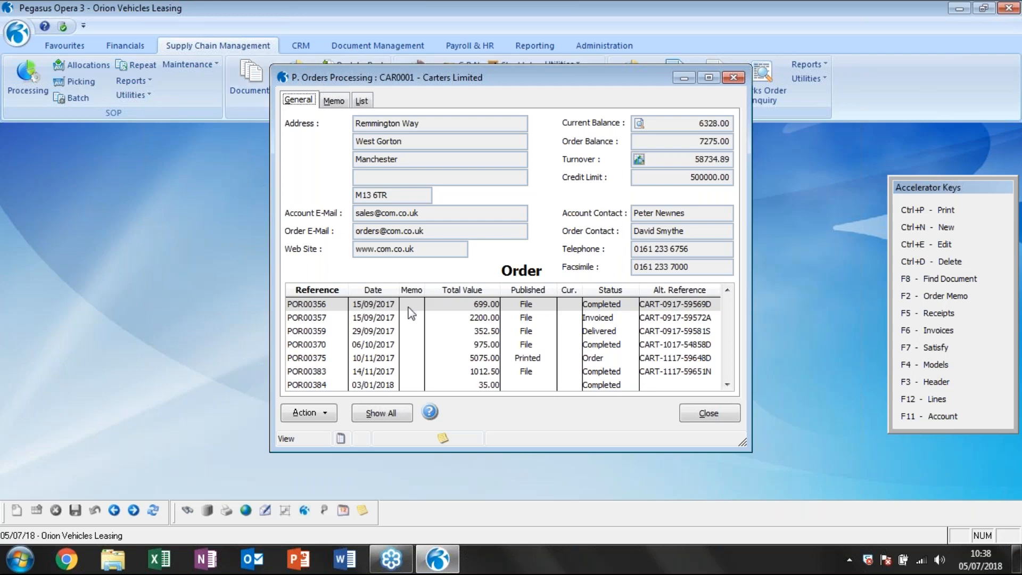
left_click(376, 344)
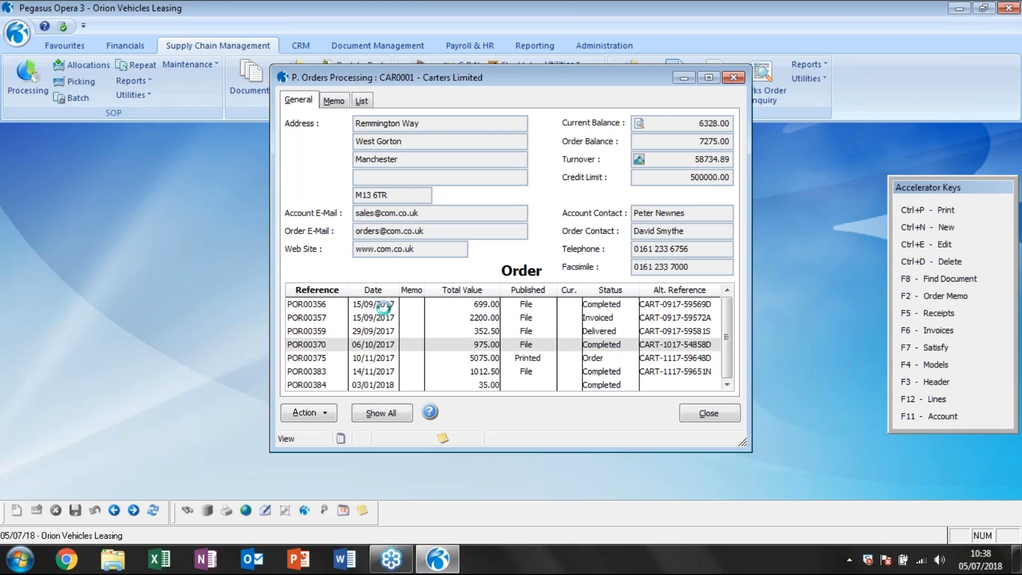
scroll(508, 373, "down", 1)
scroll(508, 373, "down", 1)
scroll(479, 362, "up", 2)
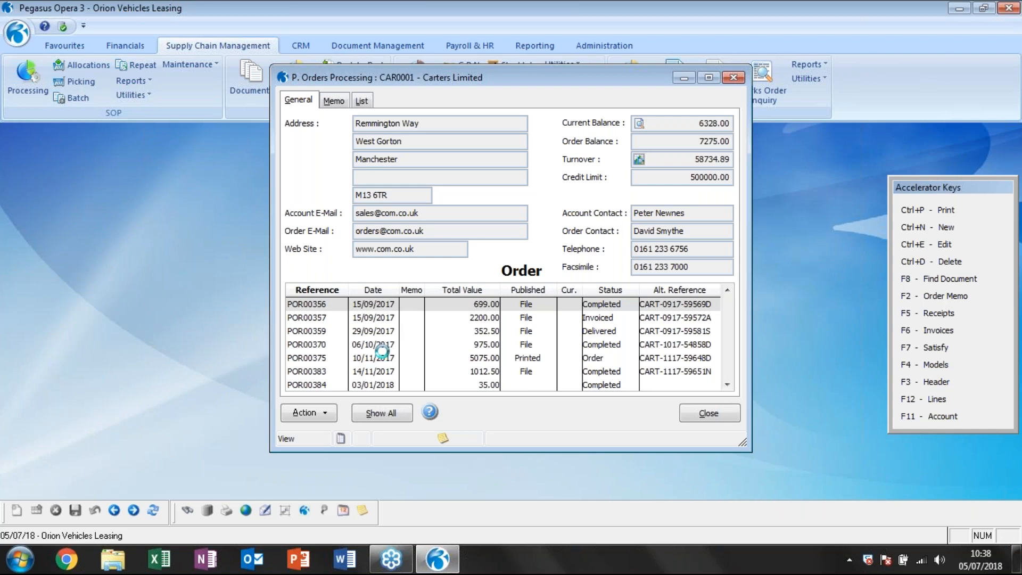
left_click(377, 317)
left_click(379, 345)
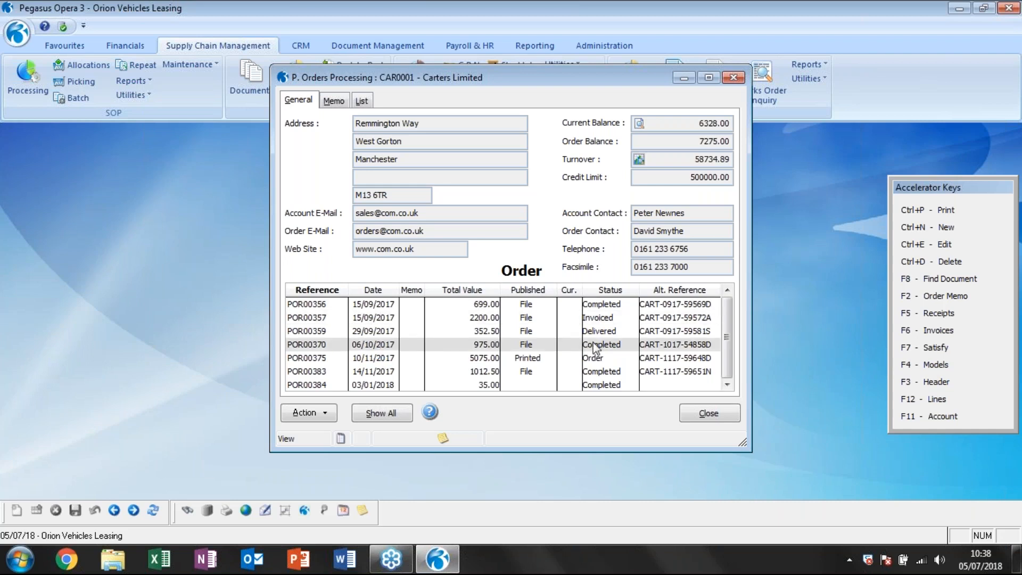
left_click(589, 330)
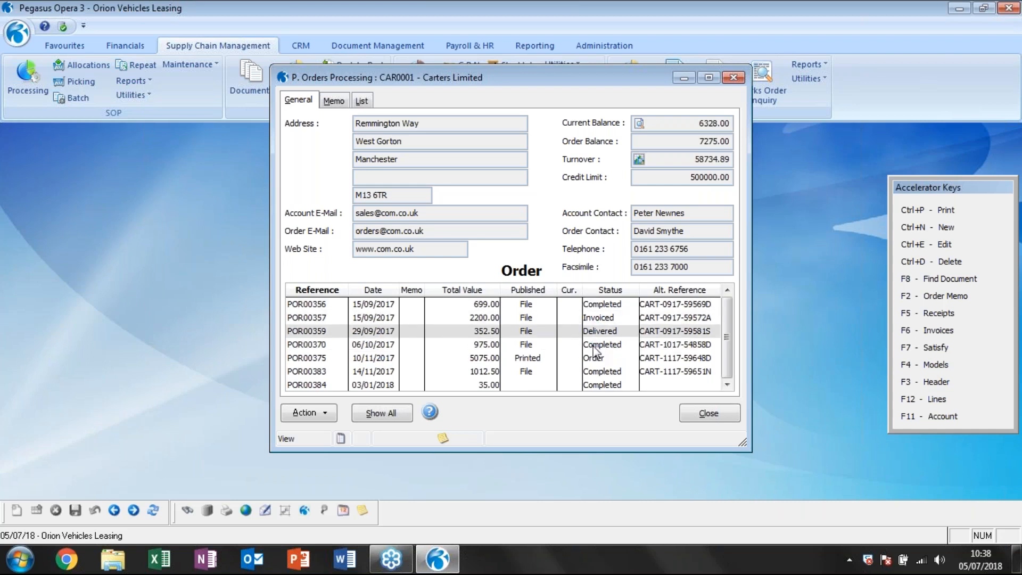
left_click(394, 346)
left_click(596, 344)
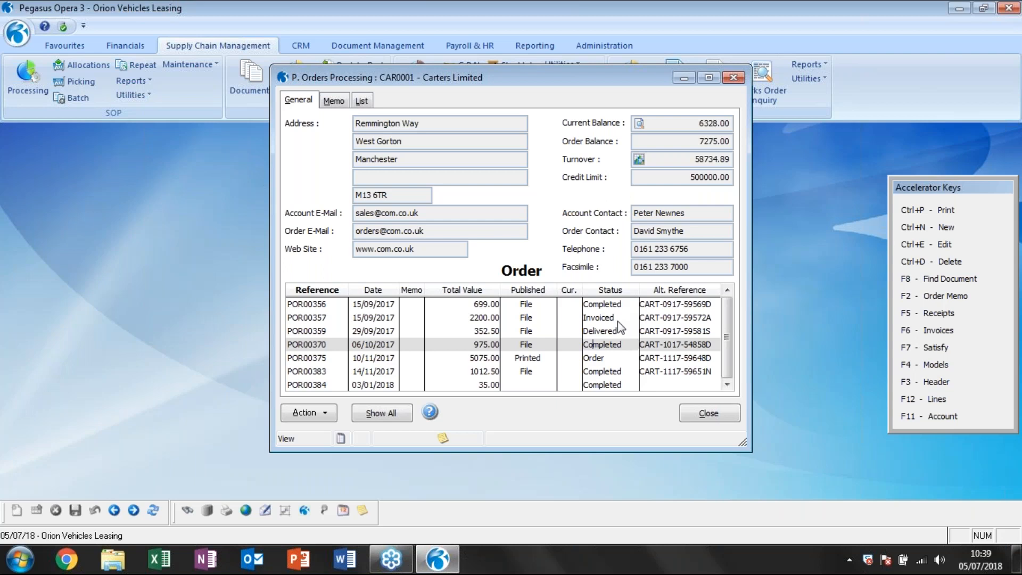
scroll(619, 322, "down", 1)
scroll(618, 321, "up", 1)
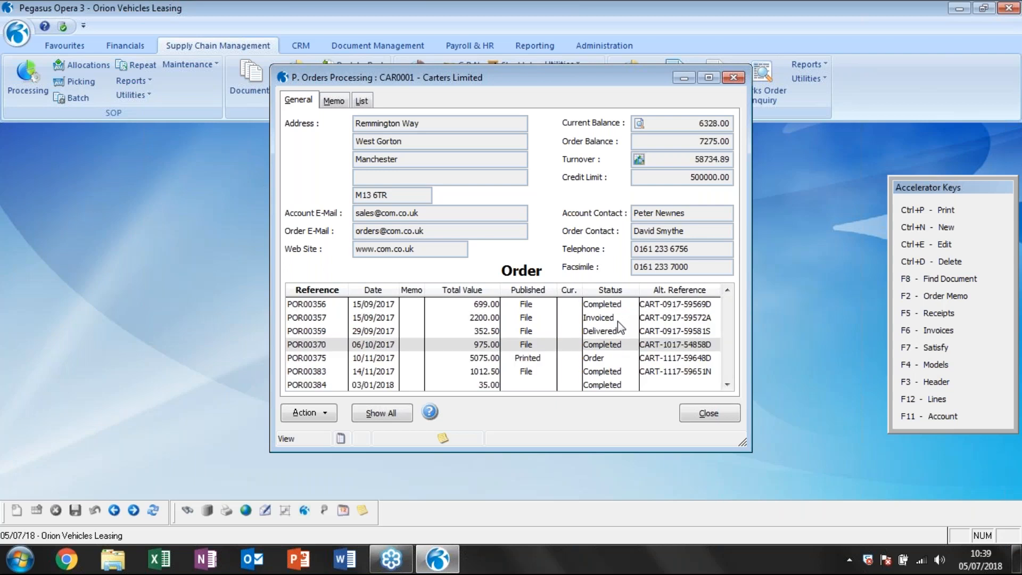
left_click(616, 304)
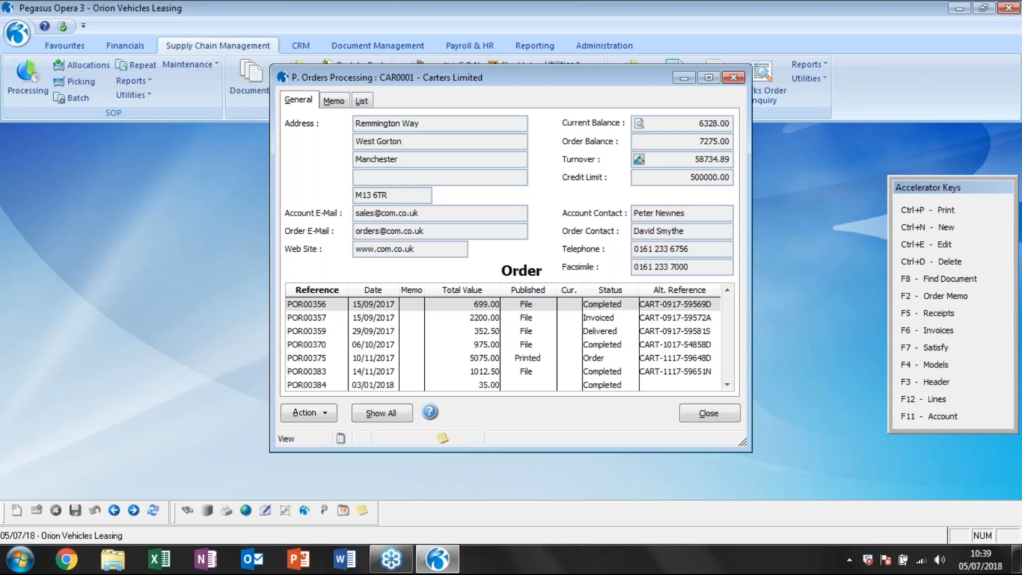
left_click(709, 413)
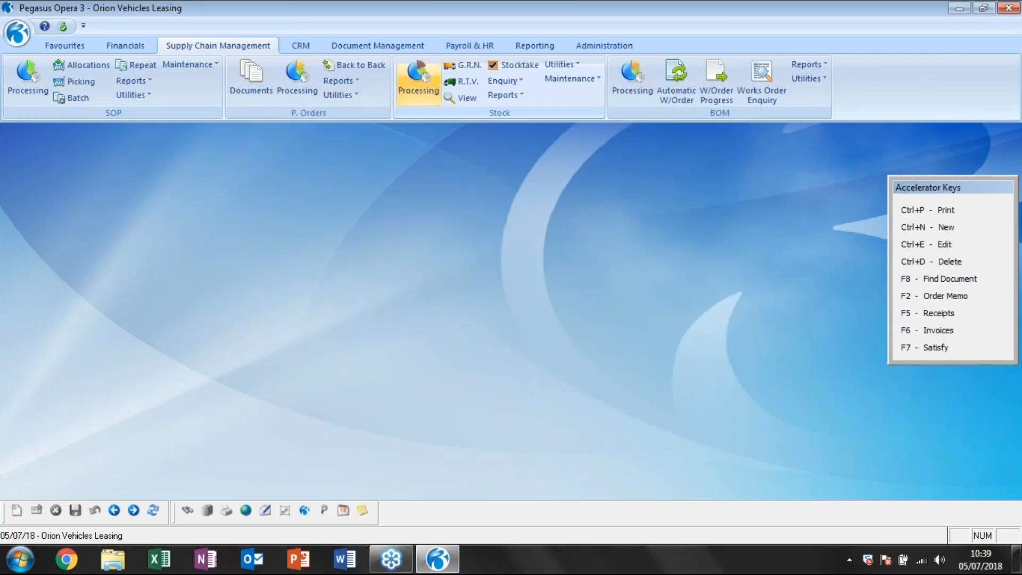
Open the SOP Reorganise utility, review its document range, deletion date and order balance options, and cancel it.
left_click(144, 96)
left_click(186, 133)
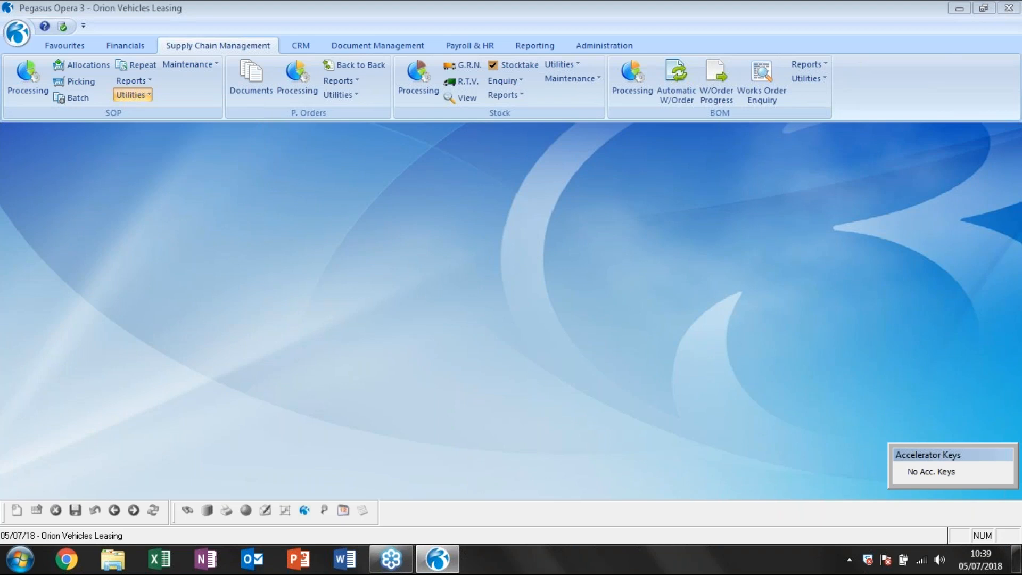
left_click(655, 331)
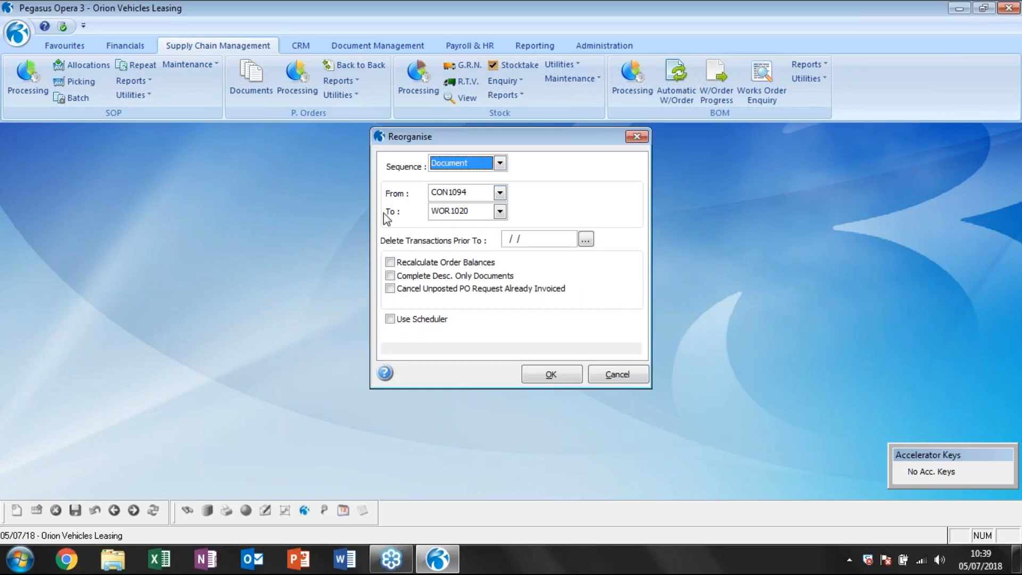
left_click(514, 243)
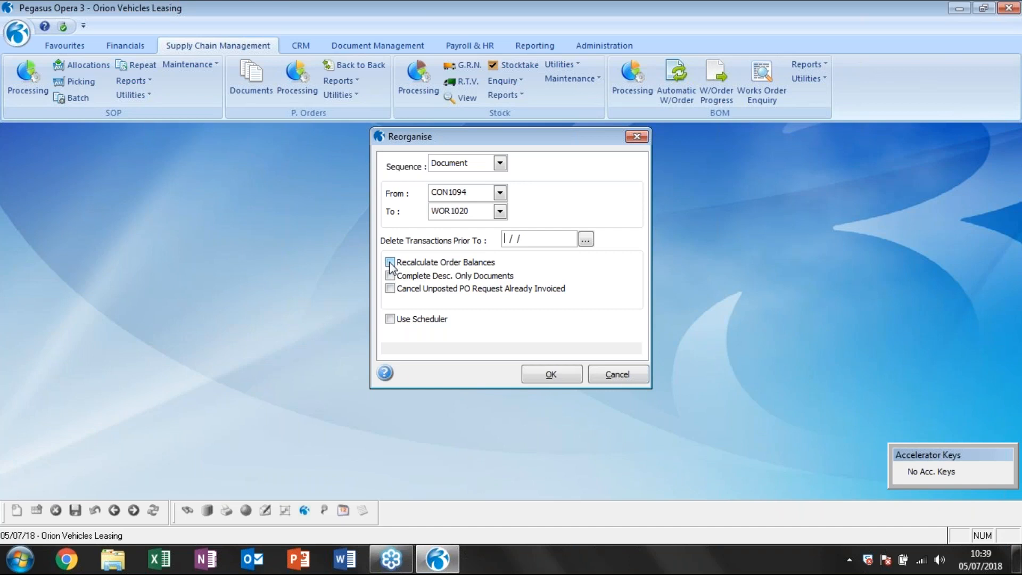
left_click(641, 373)
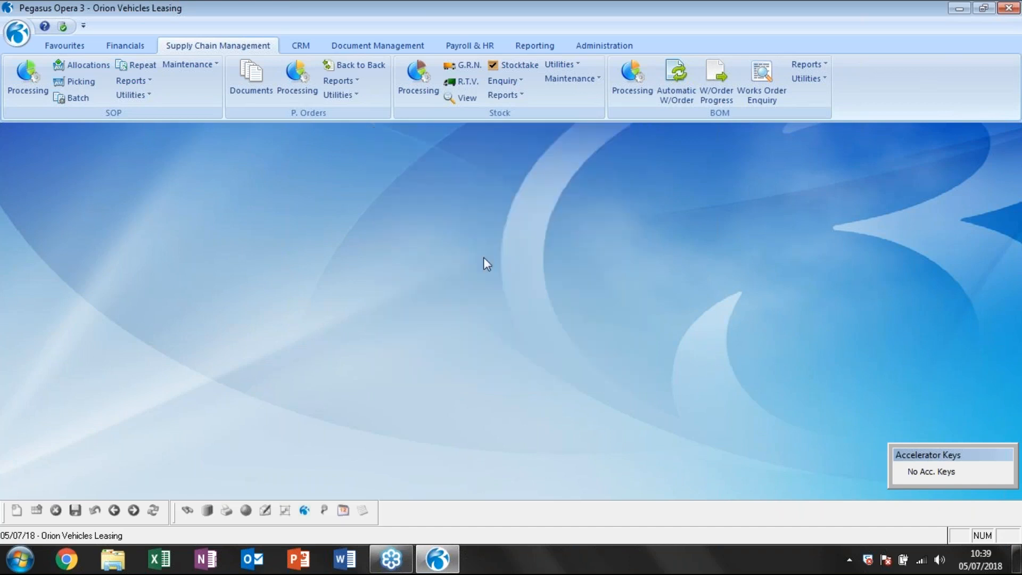
Open sales processing for Adams Light Engineering Ltd, check the account's order balance, and close the record.
left_click(141, 45)
left_click(27, 77)
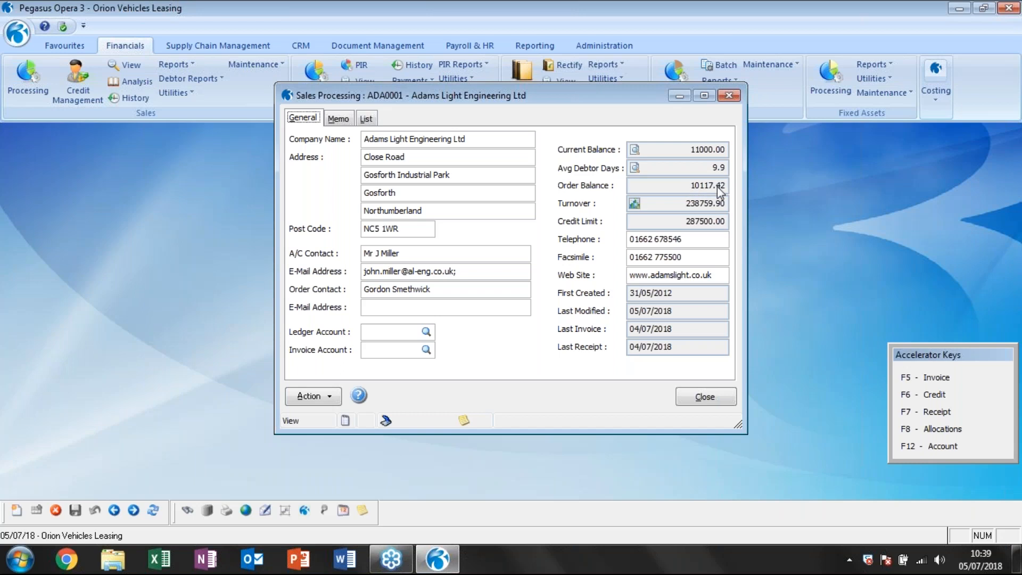
left_click(718, 397)
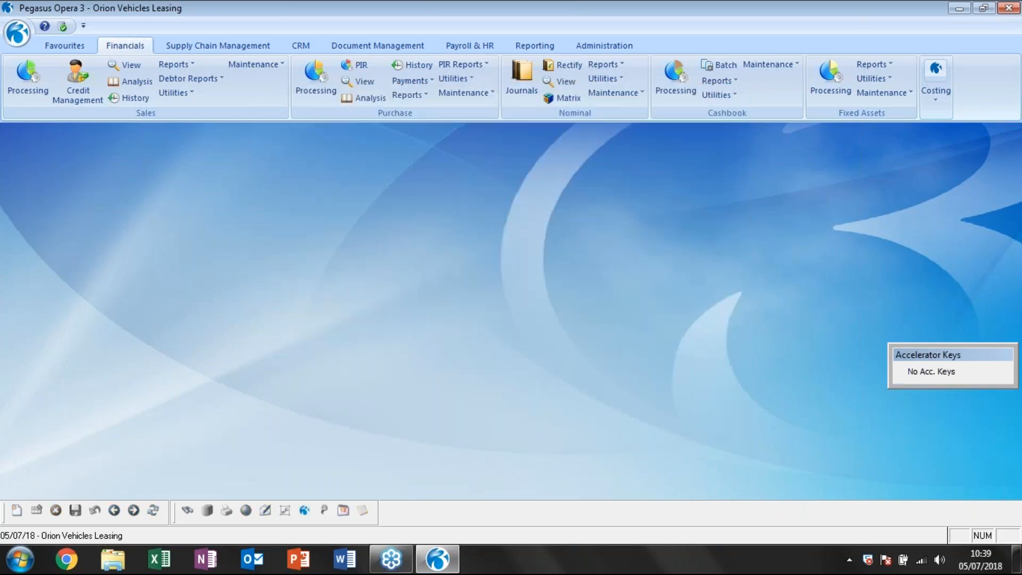
Reorganise the SOP documents, deleting transactions prior to 01/01/2000, recalculating order balances and completing description-only documents.
left_click(174, 91)
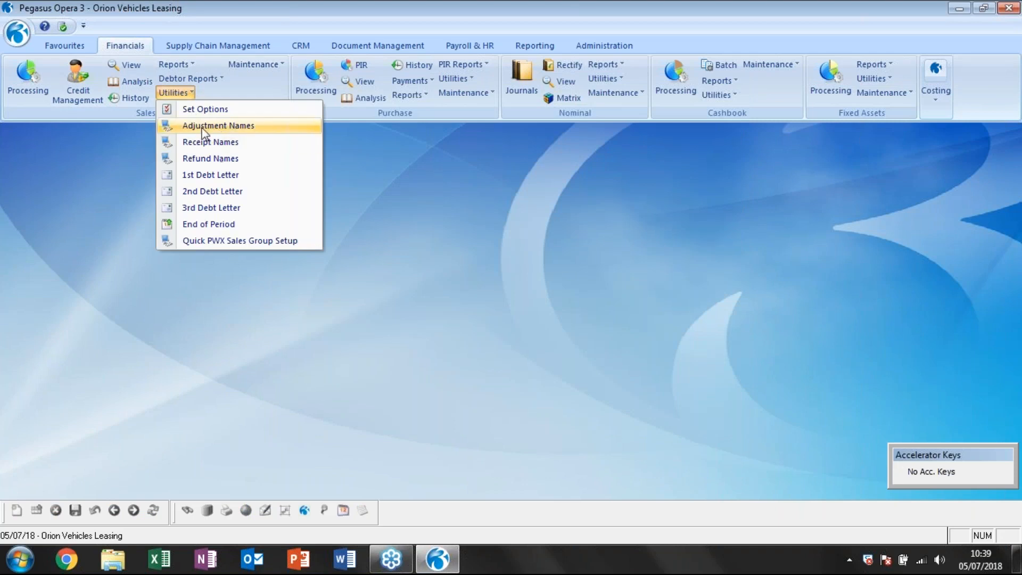
left_click(234, 46)
left_click(130, 95)
left_click(153, 112)
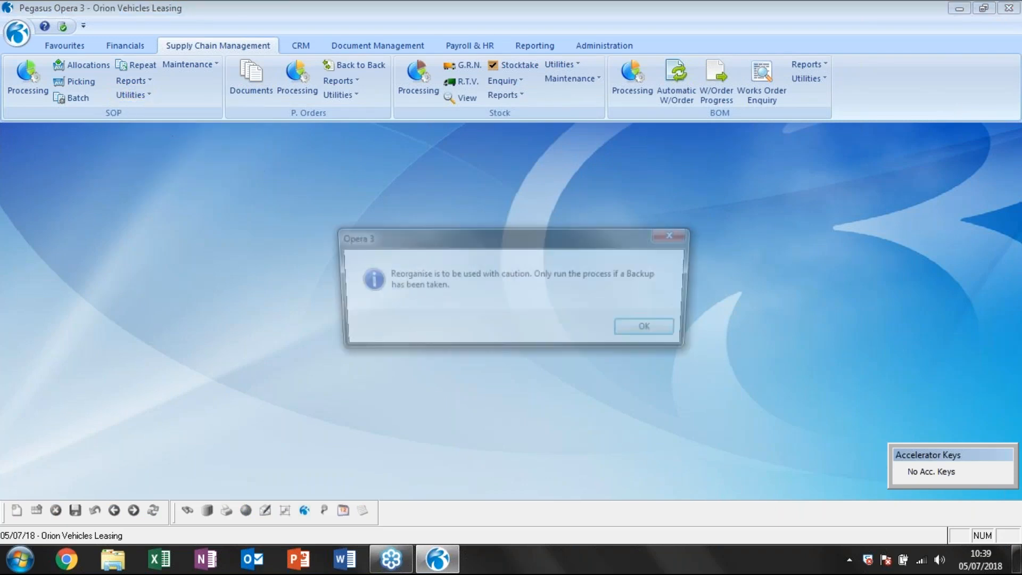
left_click(629, 333)
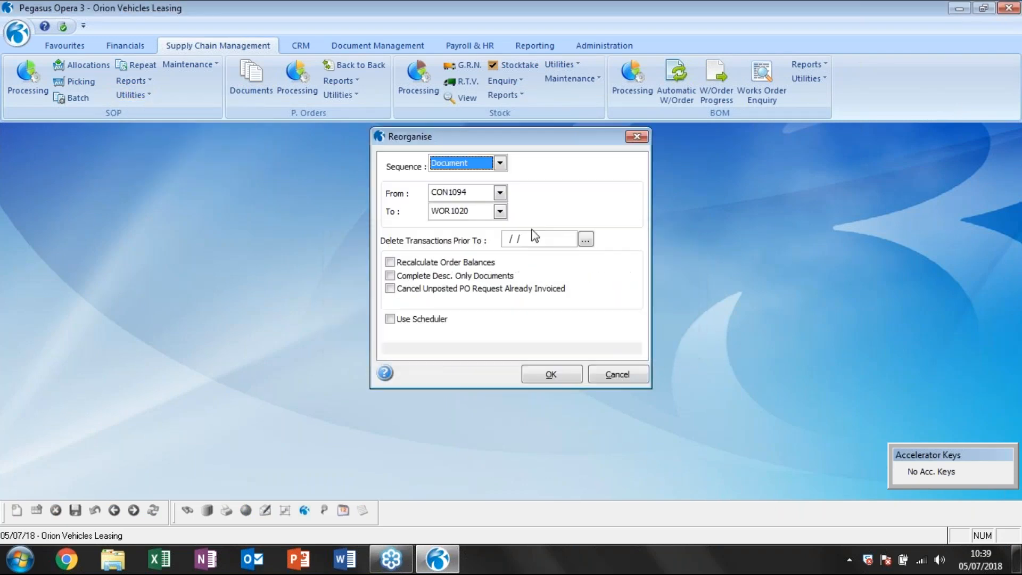
left_click(506, 241)
type("01/01/")
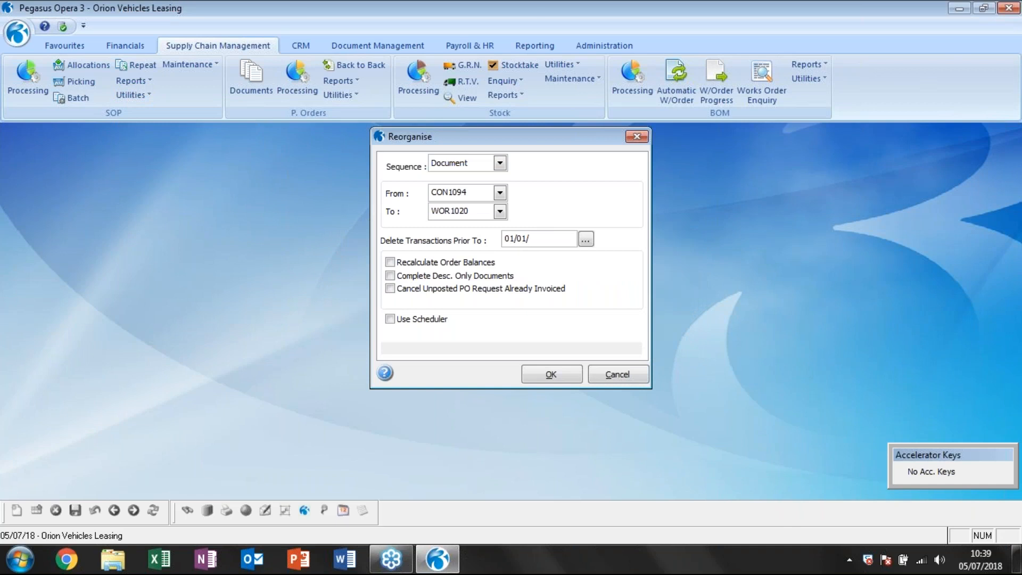
type("2000")
left_click(390, 262)
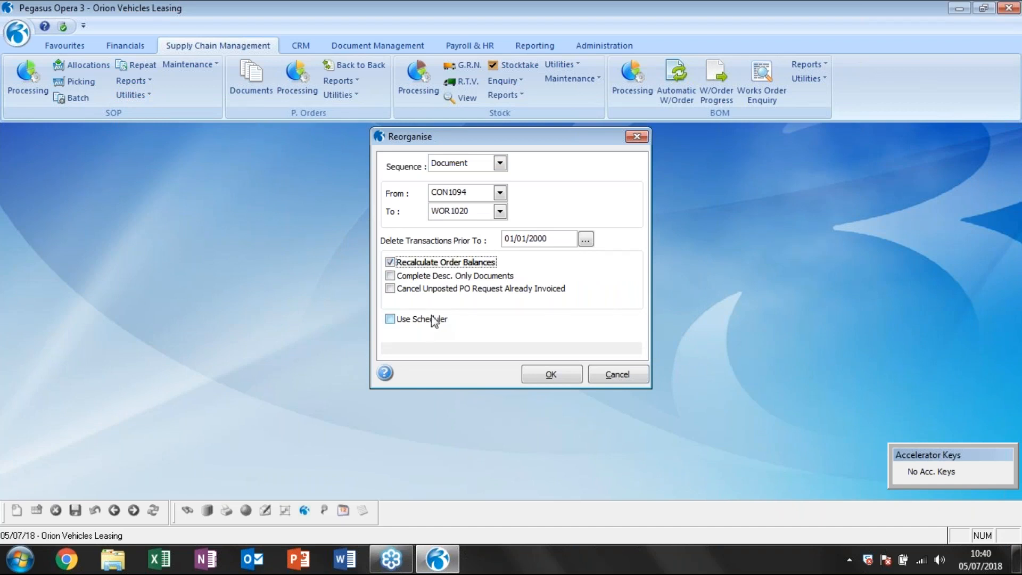
left_click(390, 276)
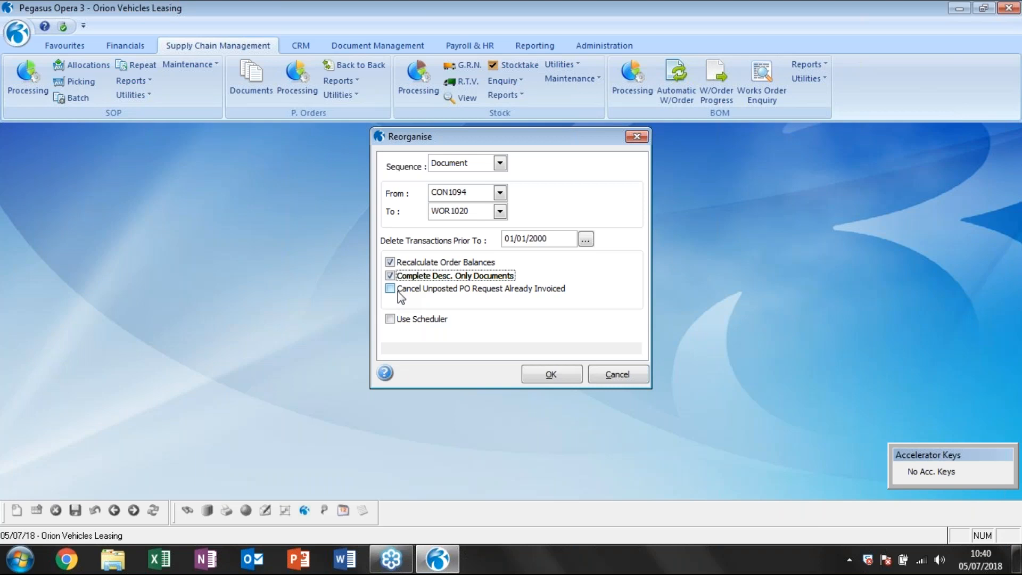
left_click(551, 373)
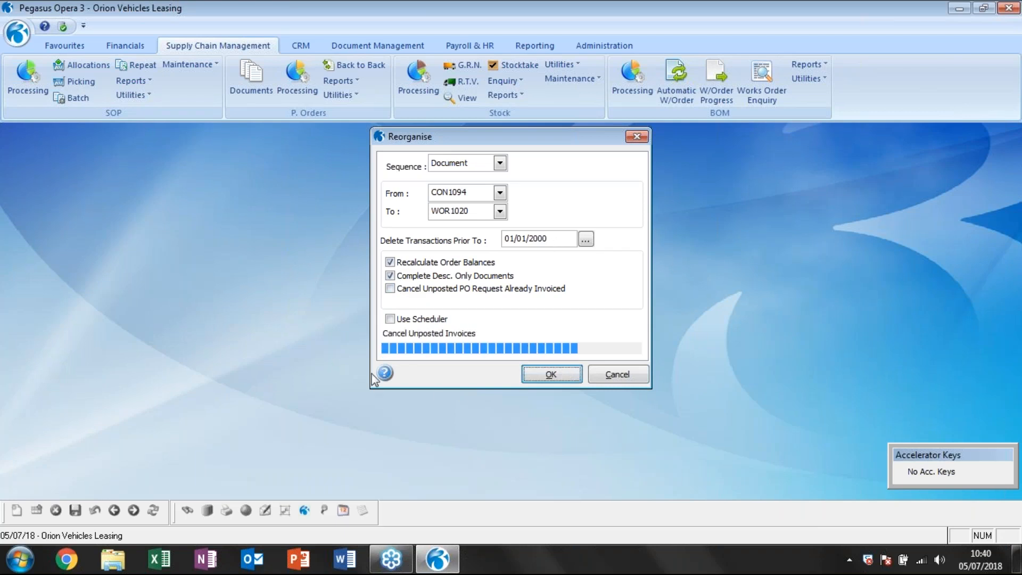
left_click(593, 334)
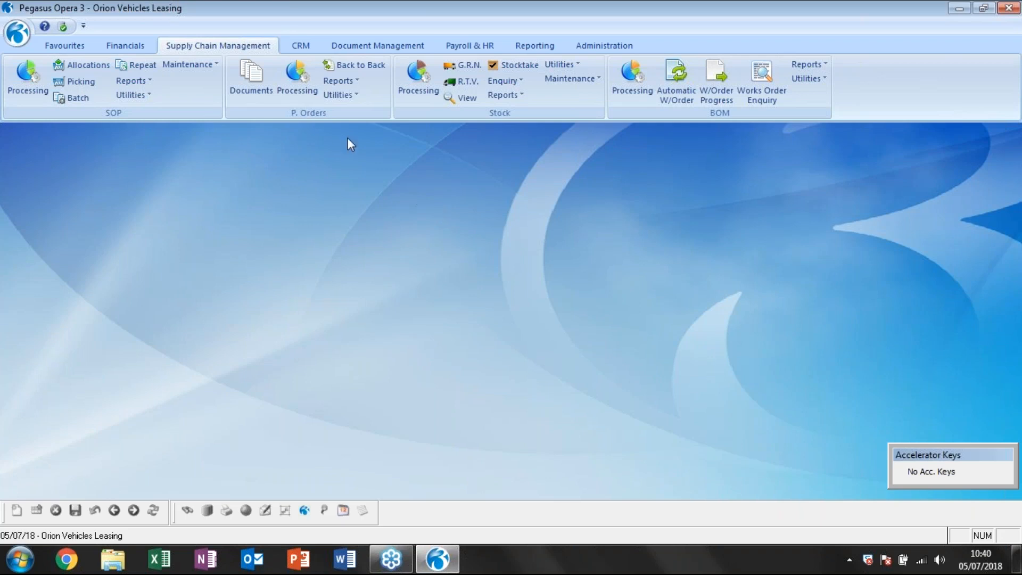
Reopen the Adams Light Engineering Ltd sales account and review its contacts, including their contact types and attributes.
left_click(125, 45)
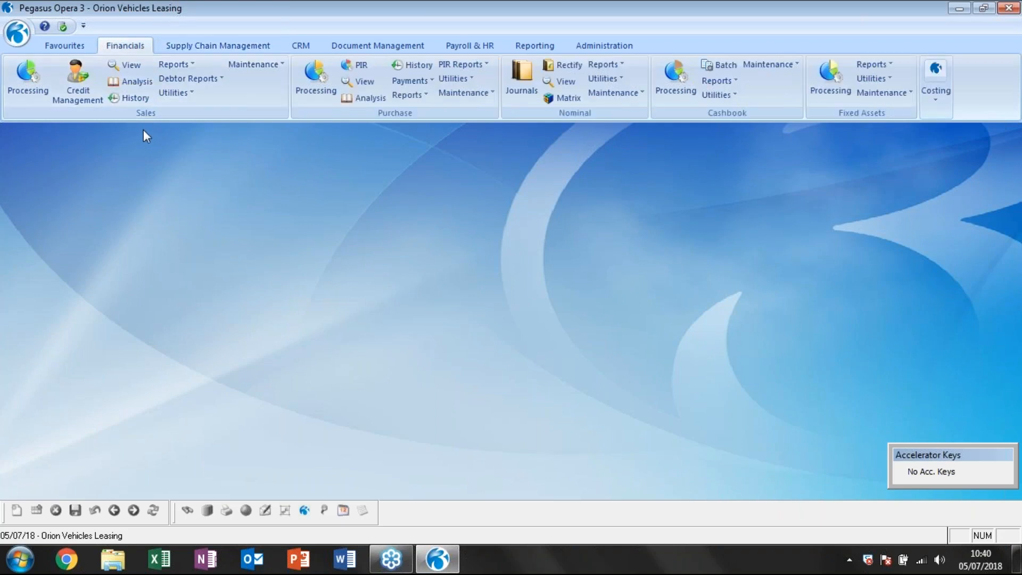
left_click(27, 81)
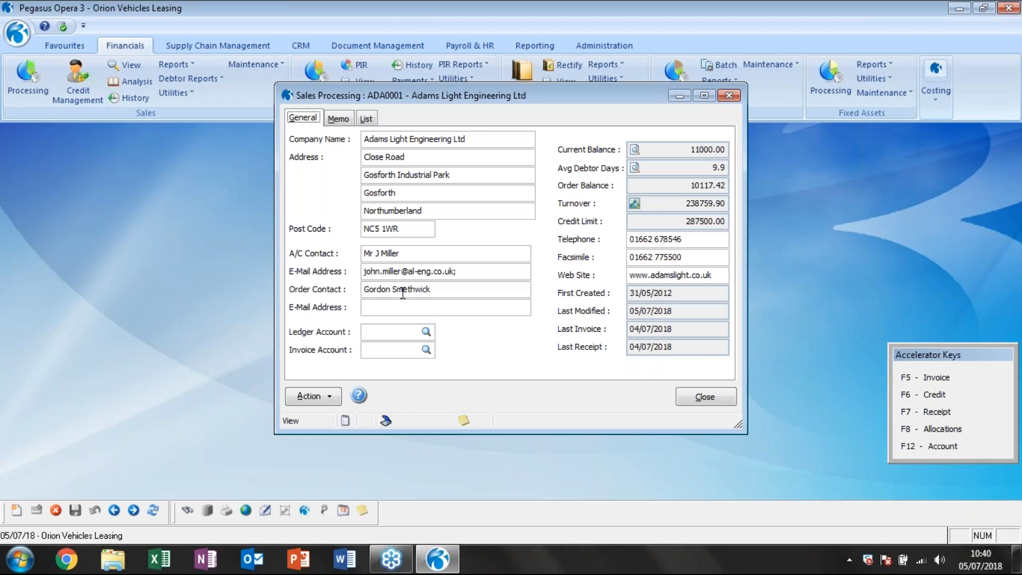
left_click(321, 396)
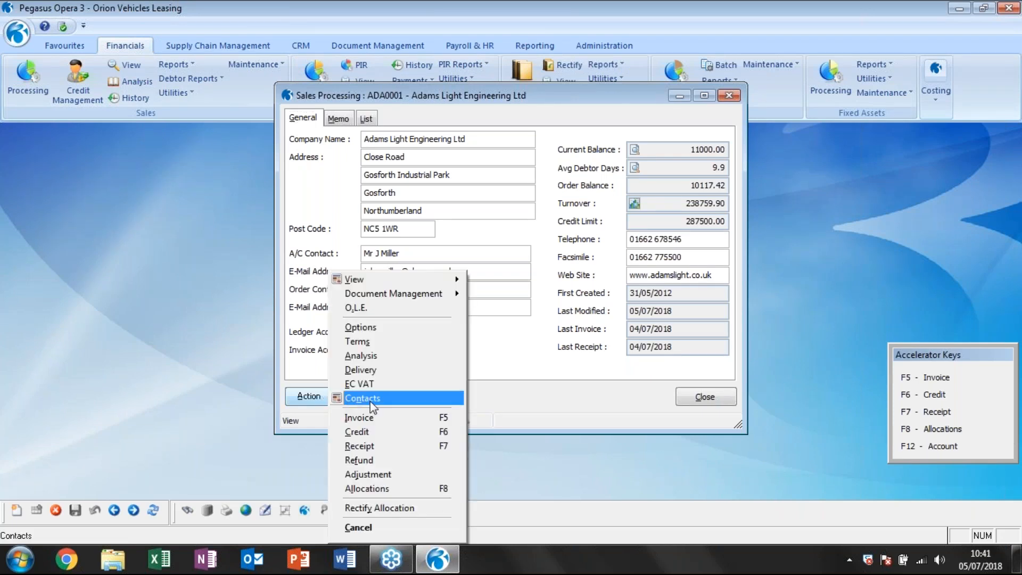
left_click(370, 401)
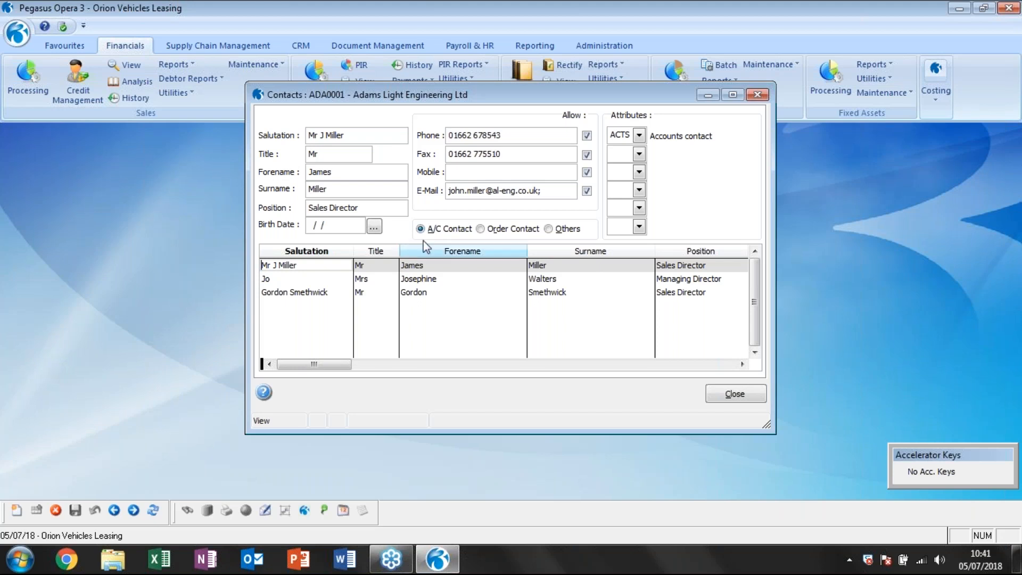
left_click(407, 278)
left_click(691, 266)
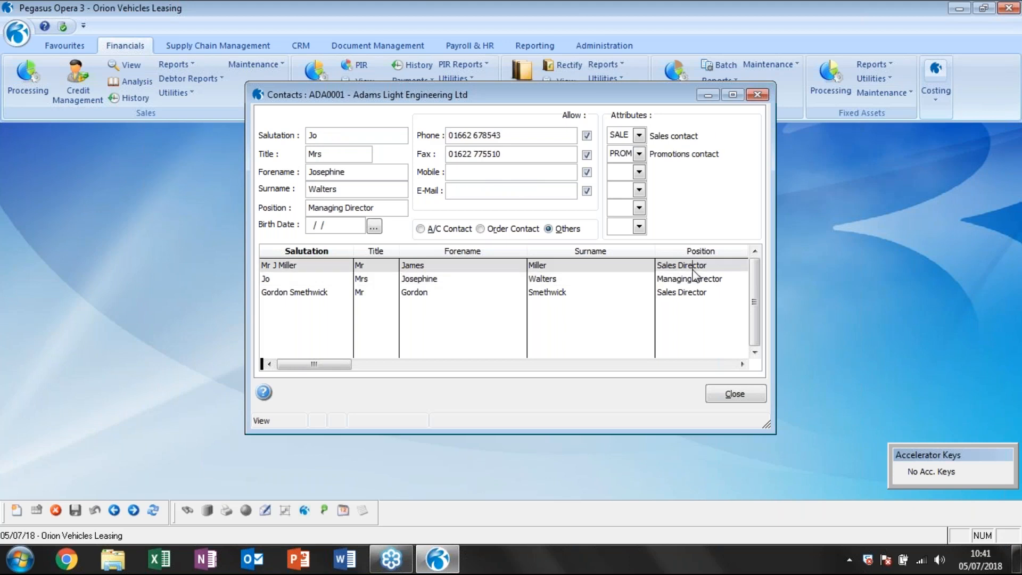
Try to mark the existing order contact as the A/C contact, discard the change, and view the managing director's contact record.
left_click(429, 293)
left_click(436, 232)
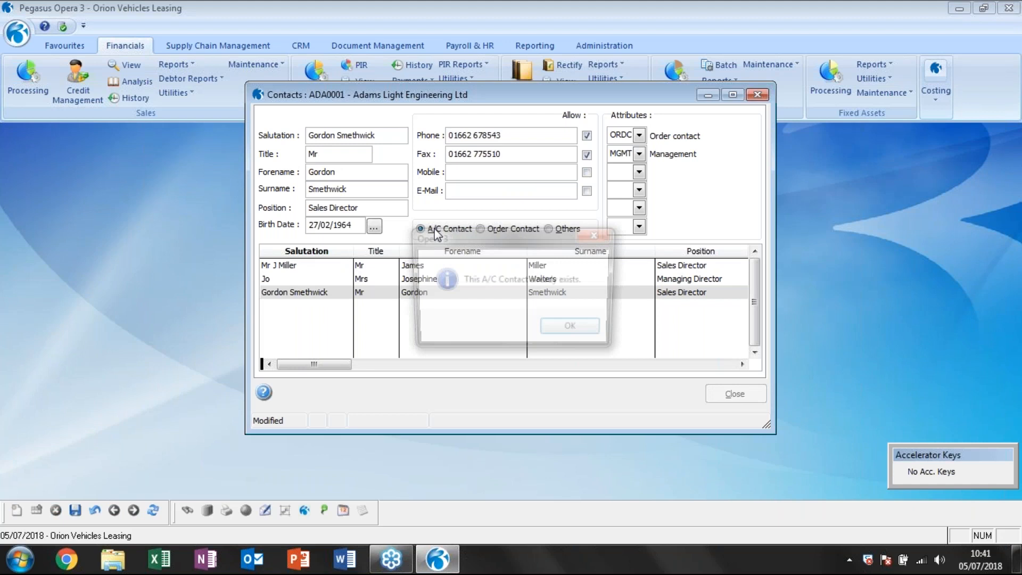
left_click(585, 331)
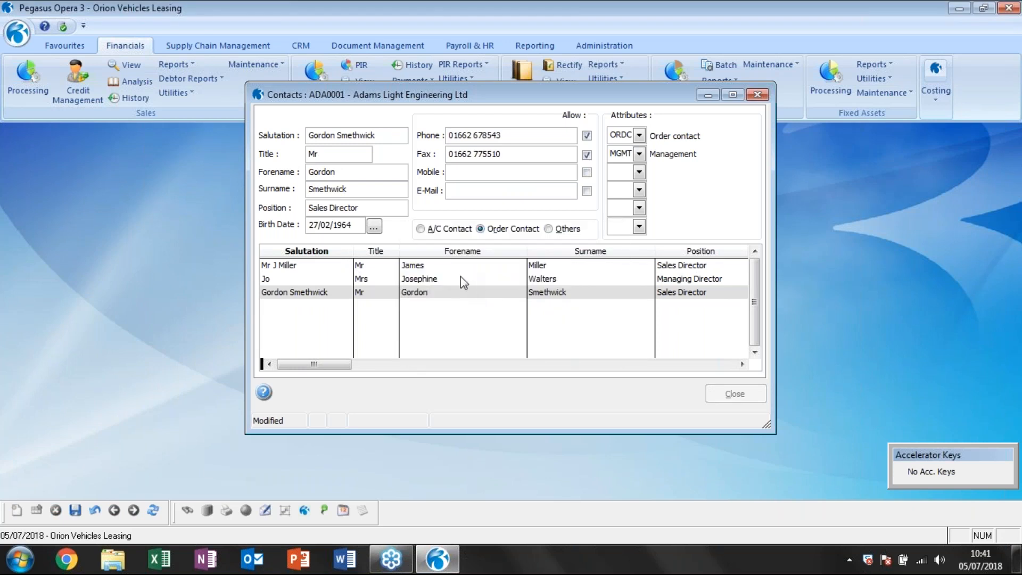
left_click(97, 510)
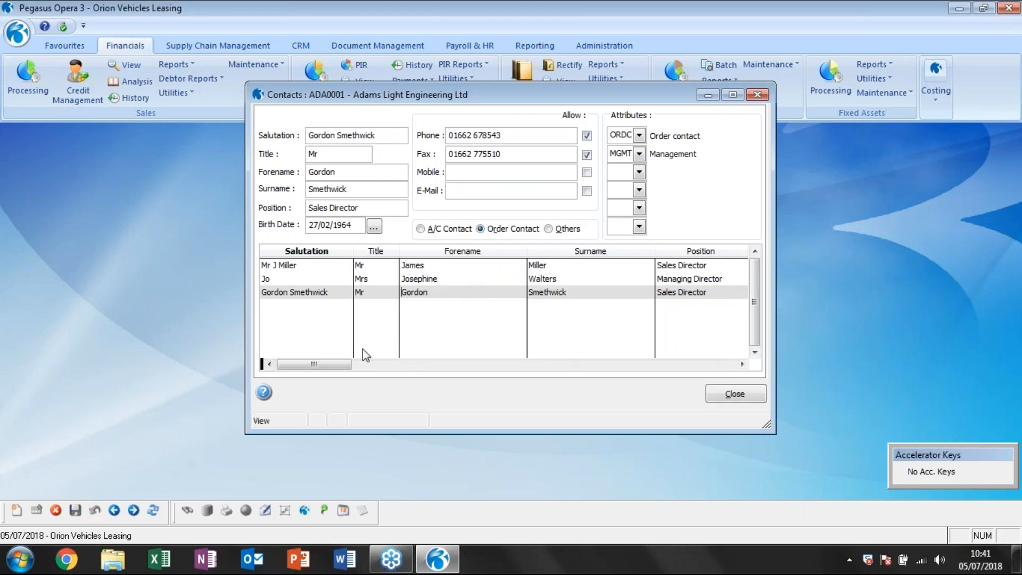
left_click(405, 279)
left_click(549, 229)
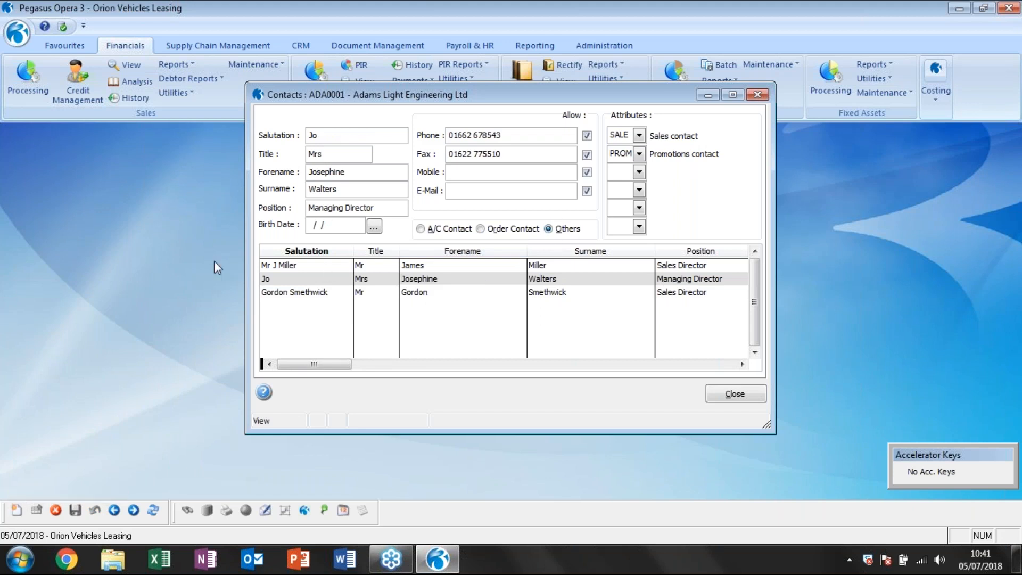
Start a new contact record with the person's first name as salutation, and try to mark it as the Order Contact.
left_click(16, 510)
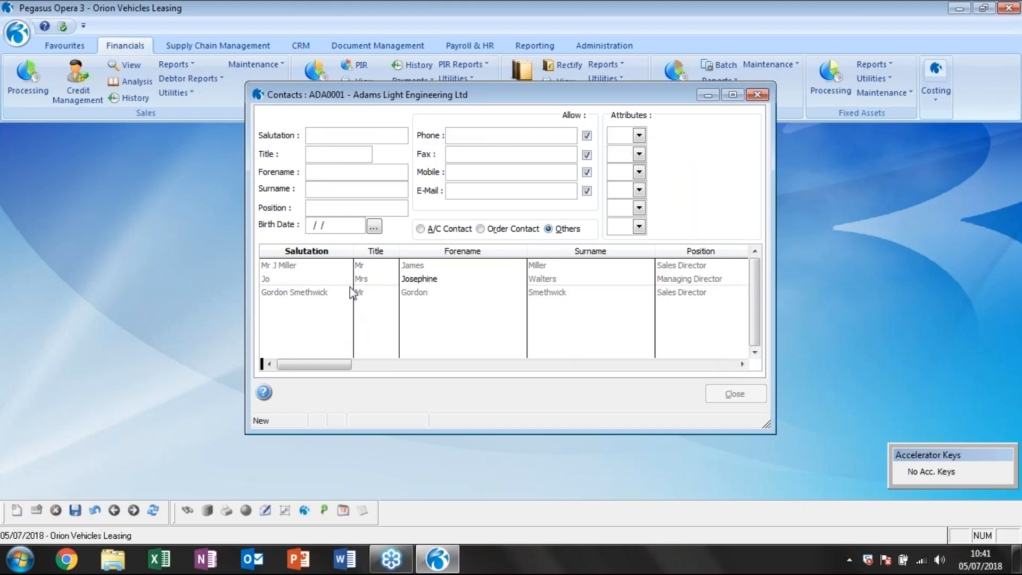
key("Caps_Lock")
key("Caps_Lock")
key("Caps_Lock")
key("Caps_Lock")
left_click(481, 229)
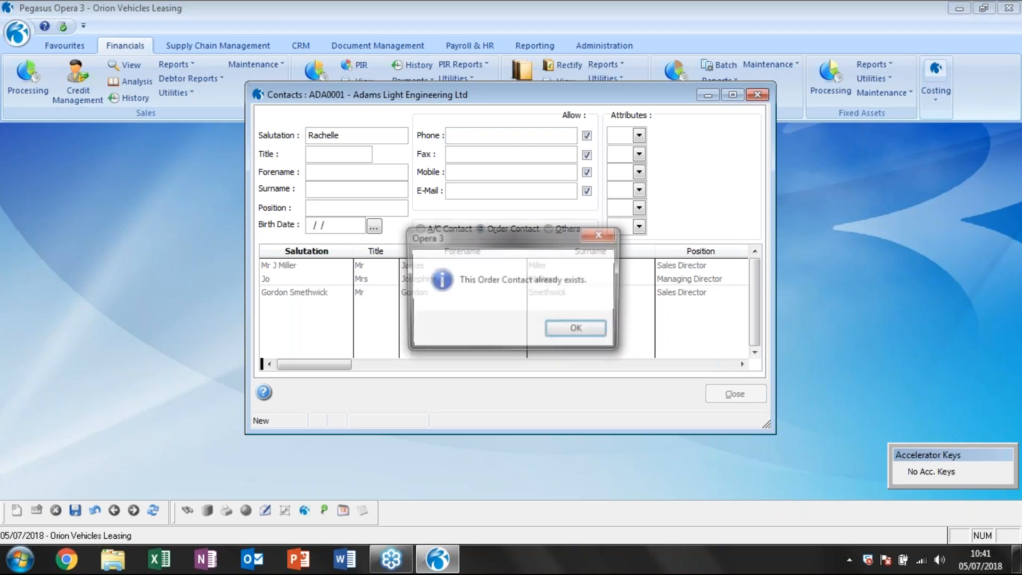
left_click(592, 331)
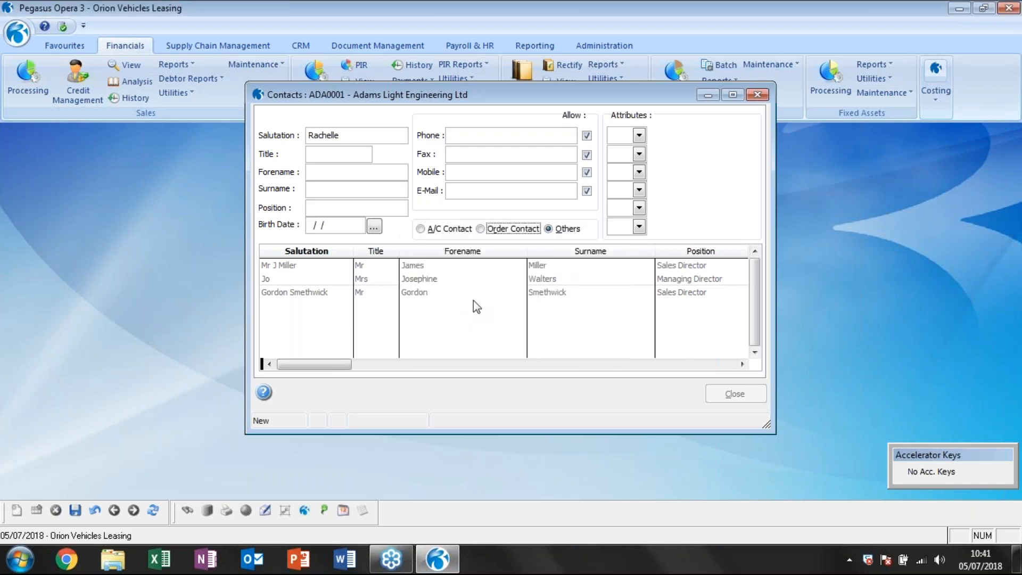
Extend the new contact's salutation to the full name, and enter the title Mrs, the forename, the surname and the position Manager.
left_click(361, 136)
type("g")
key("BackSpace")
key("Caps_Lock")
key("Caps_Lock")
key("Tab")
type("Mrs")
key("Tab")
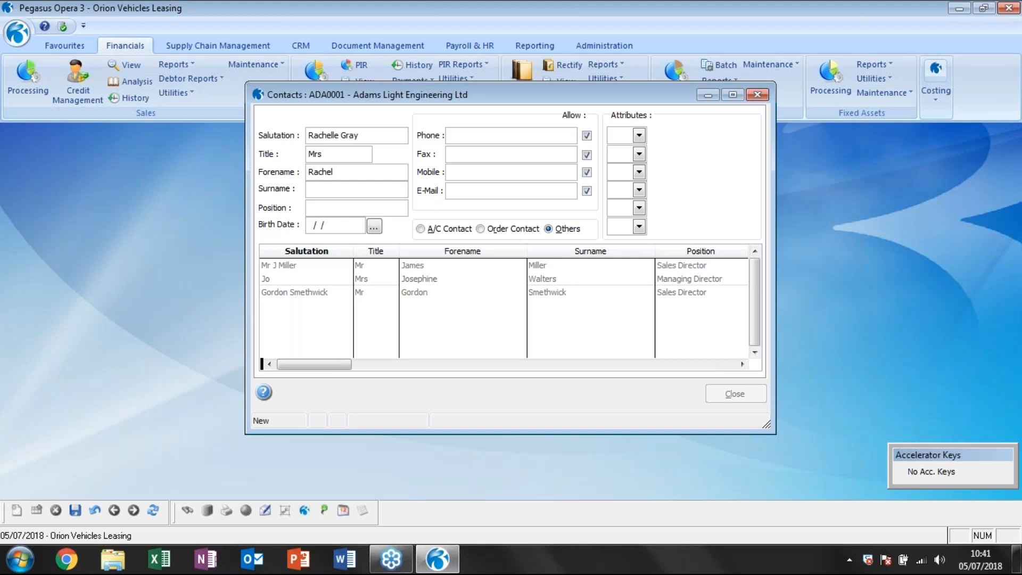
key("Tab")
key("Tab")
type("Manager")
Enter the new contact's phone number, leaving the fax, mobile and e-mail fields blank.
left_click(521, 137)
key("Tab")
key("Tab")
key("Tab")
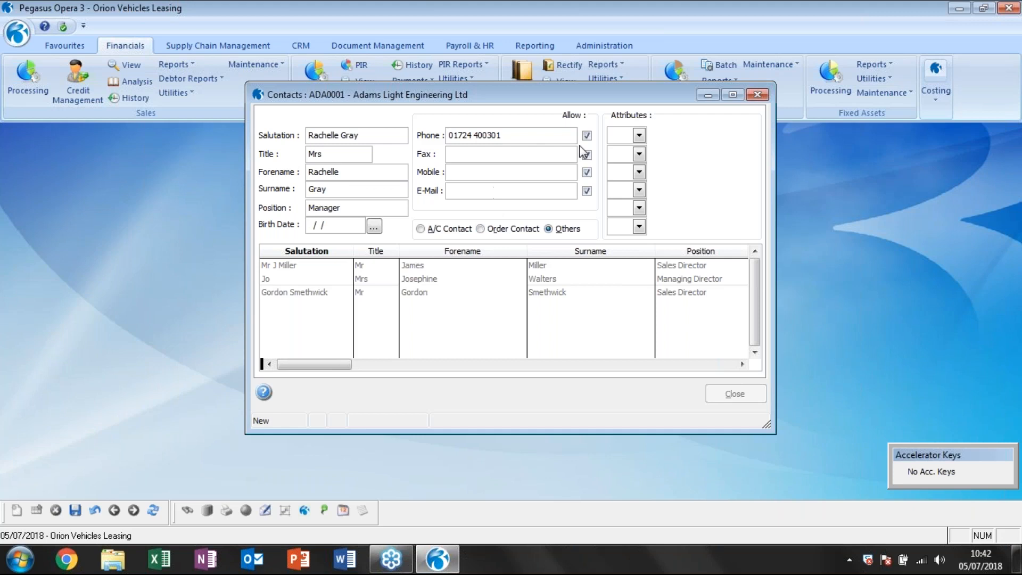
Assign the attributes Management, Sales contact and Accounts contact to the new contact and save the record.
left_click(638, 136)
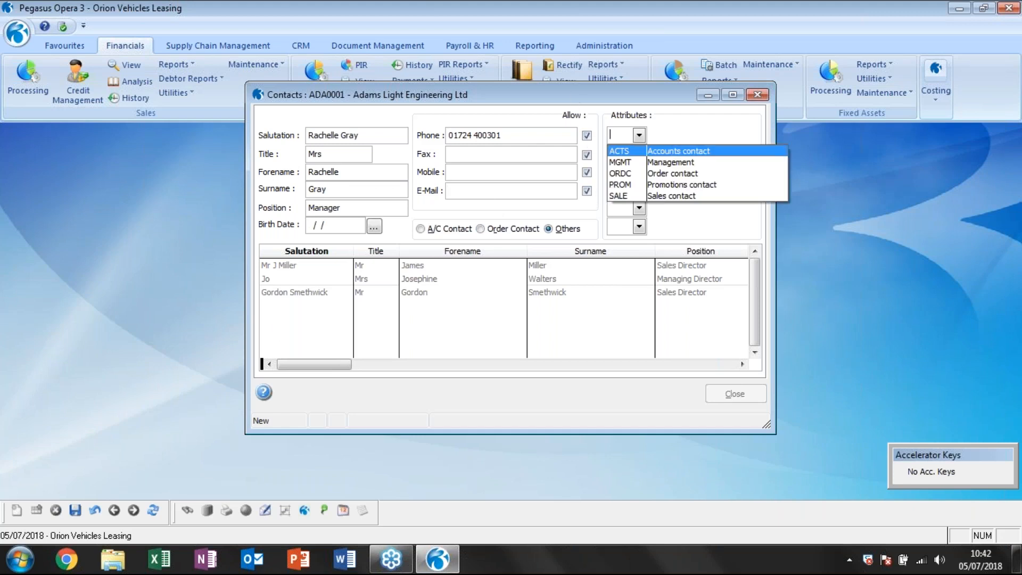
left_click(643, 166)
left_click(639, 154)
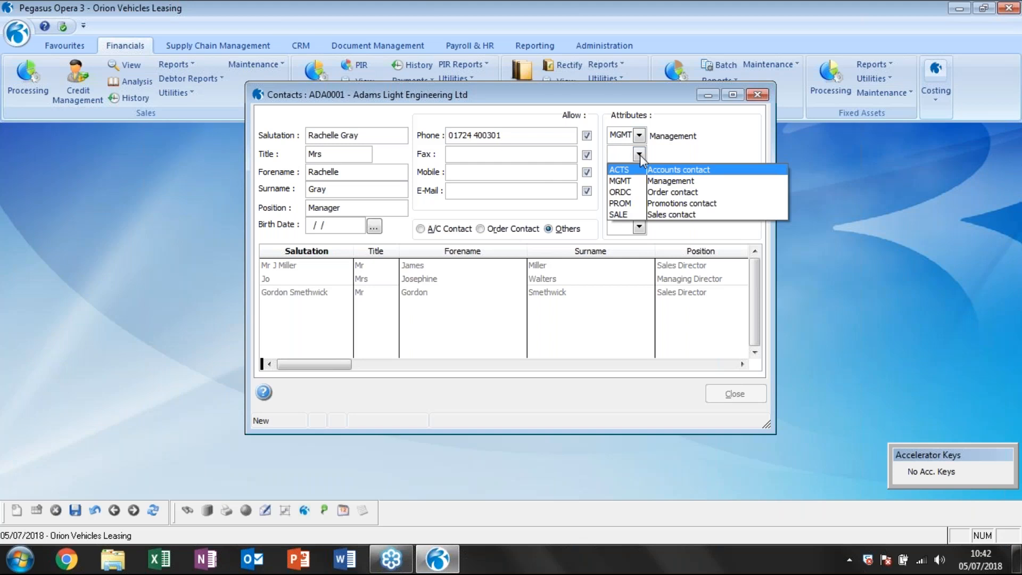
left_click(677, 215)
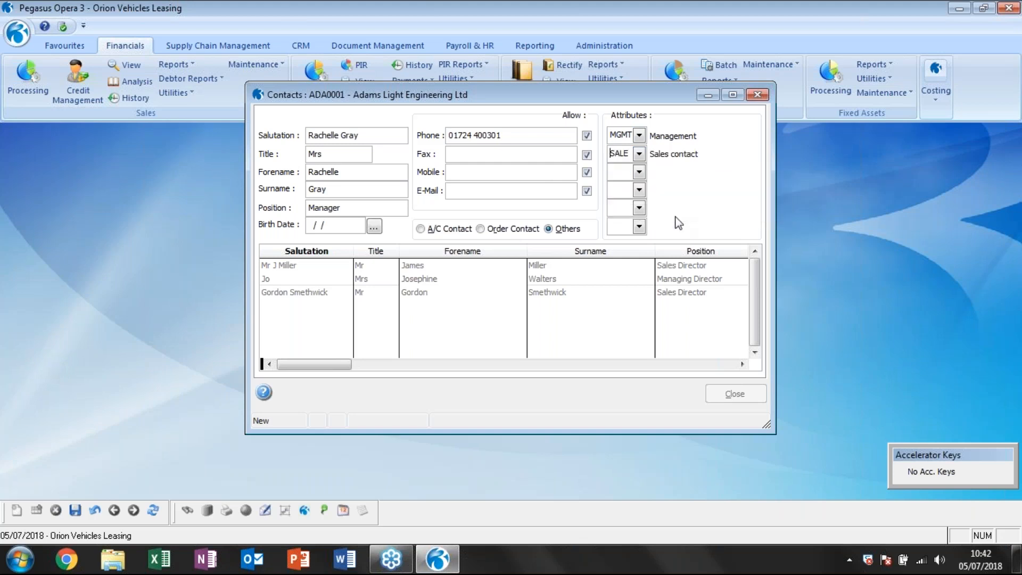
left_click(639, 172)
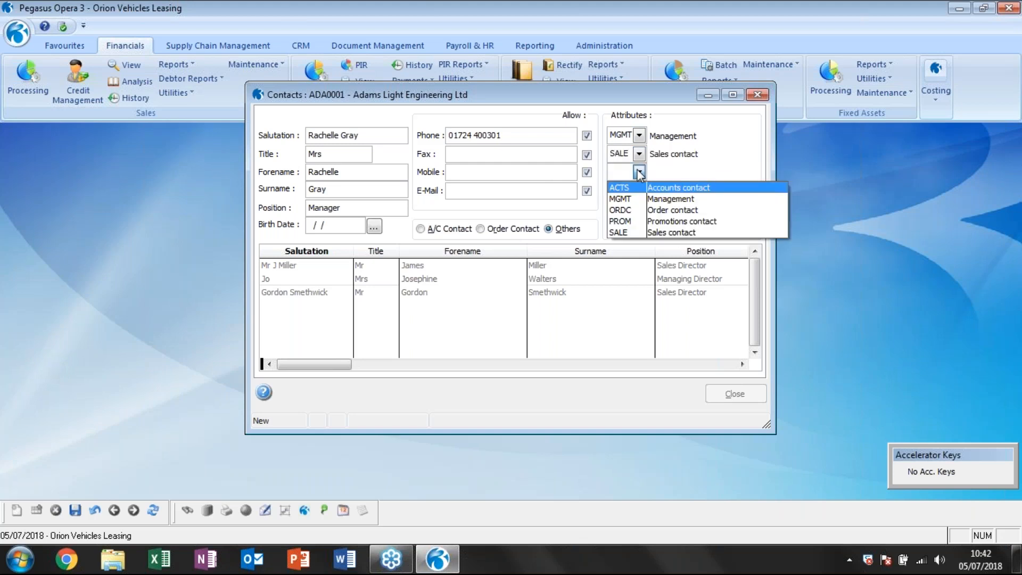
left_click(667, 189)
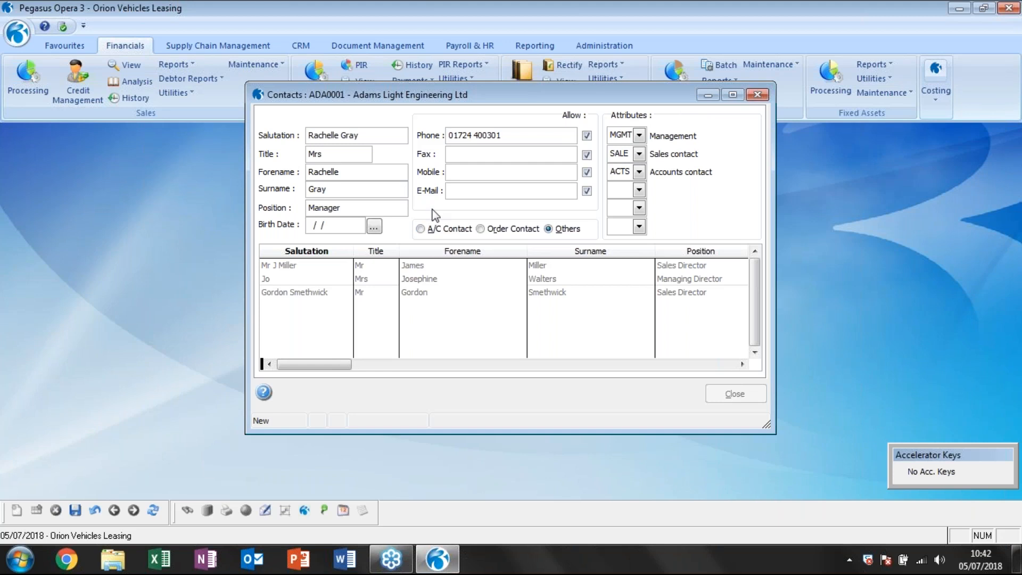
left_click(76, 510)
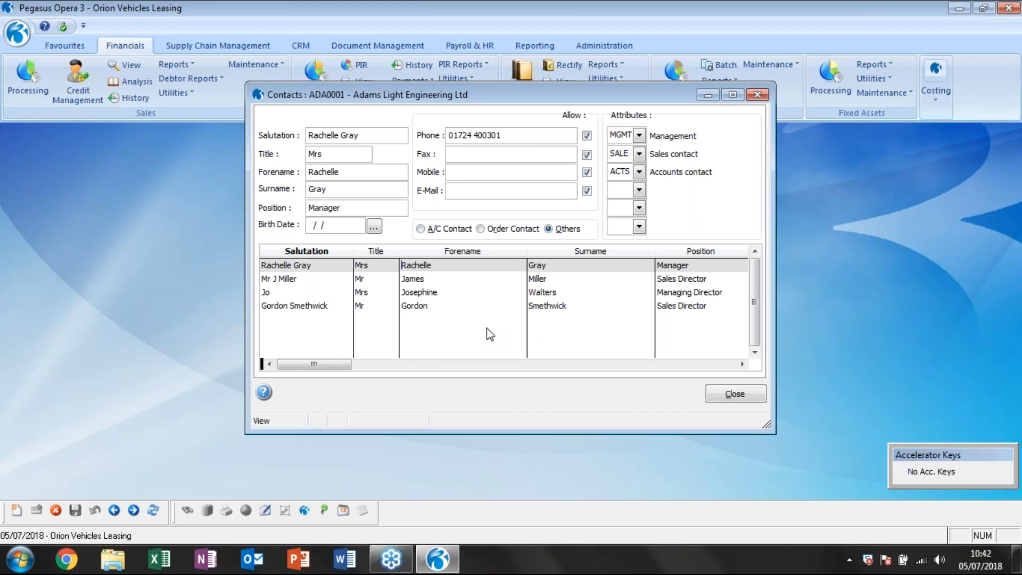
Review the details of the contacts listed for Adams Light Engineering Ltd, and close the contacts and sales account windows.
left_click(494, 306)
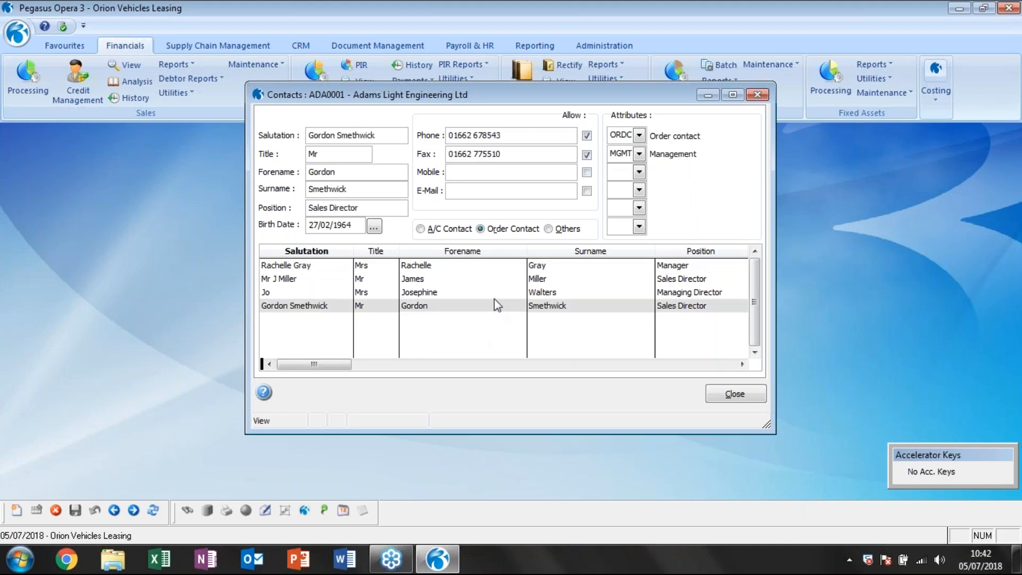
left_click(497, 292)
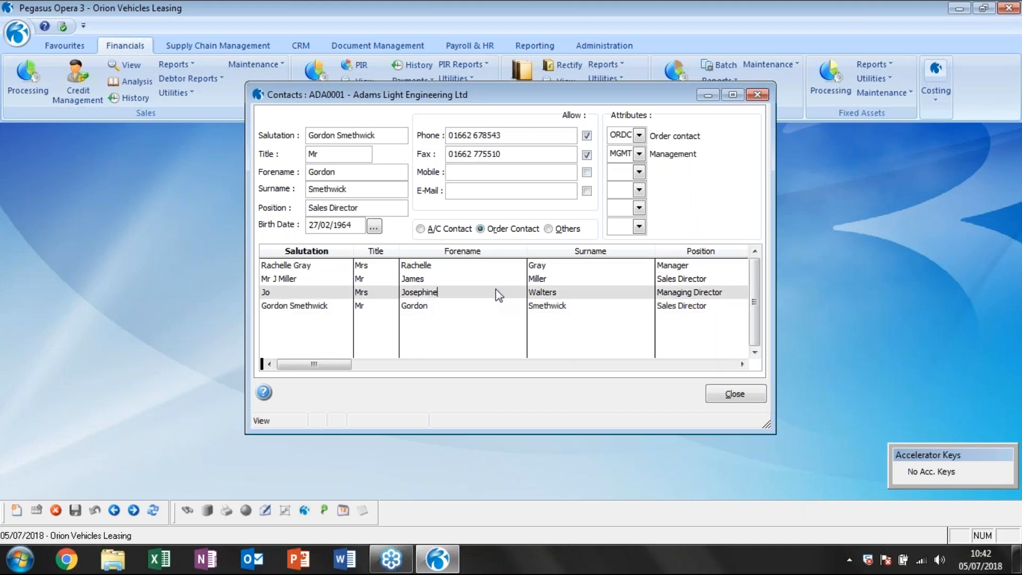
left_click(402, 278)
left_click(498, 264)
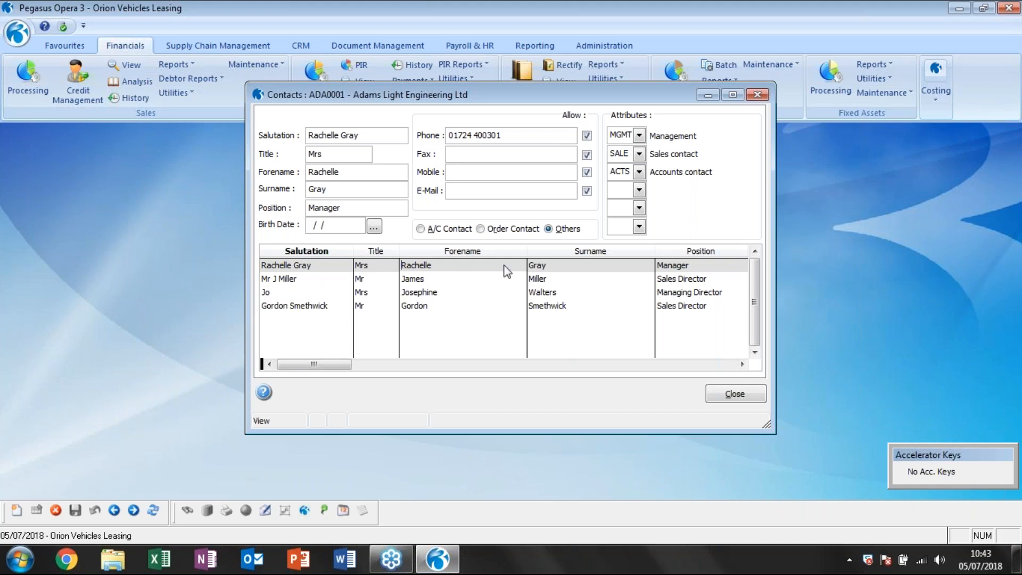
left_click(724, 393)
left_click(722, 394)
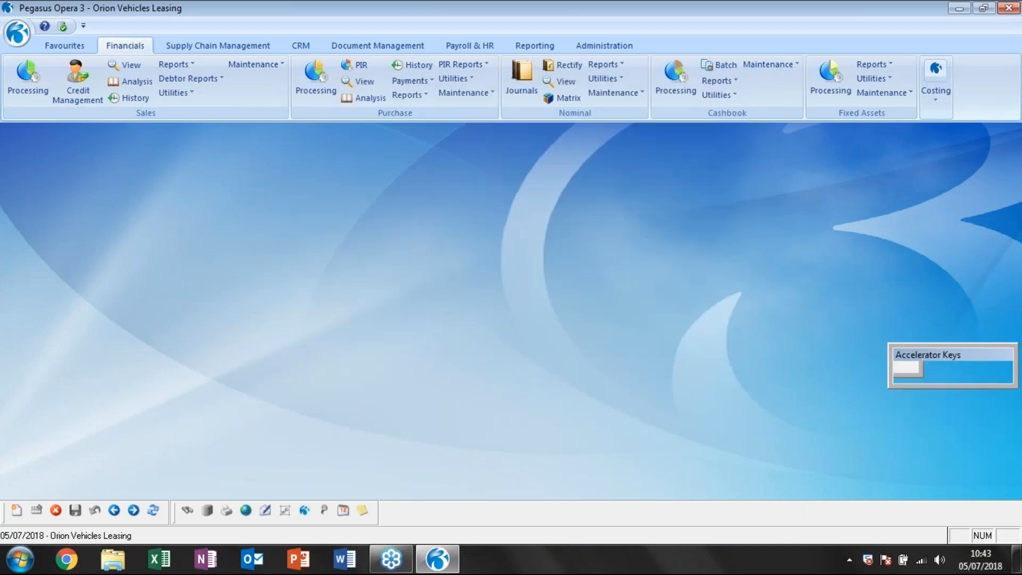
Review the details of the contacts held on the Carters Limited purchase account.
left_click(315, 77)
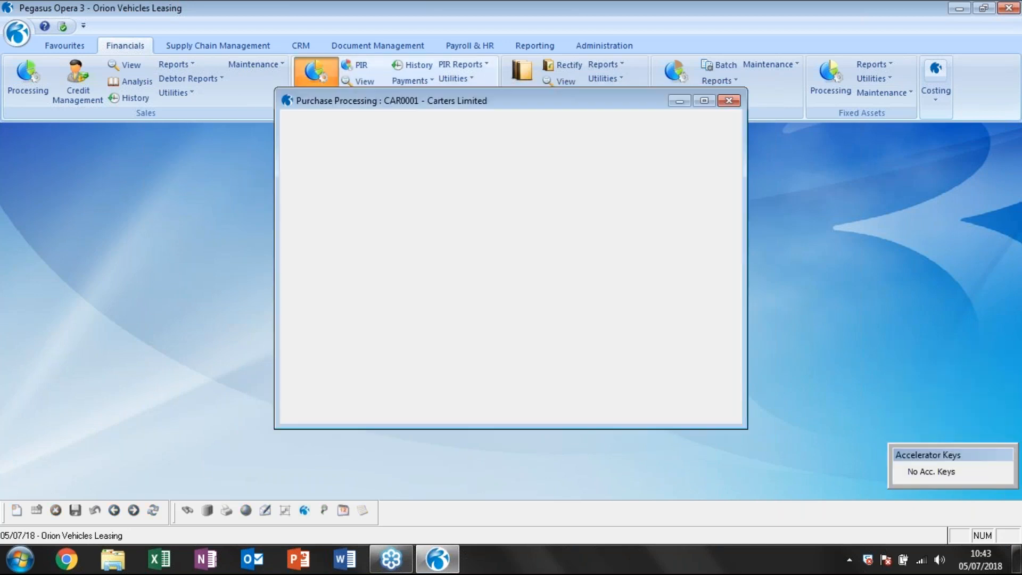
left_click(318, 395)
left_click(354, 385)
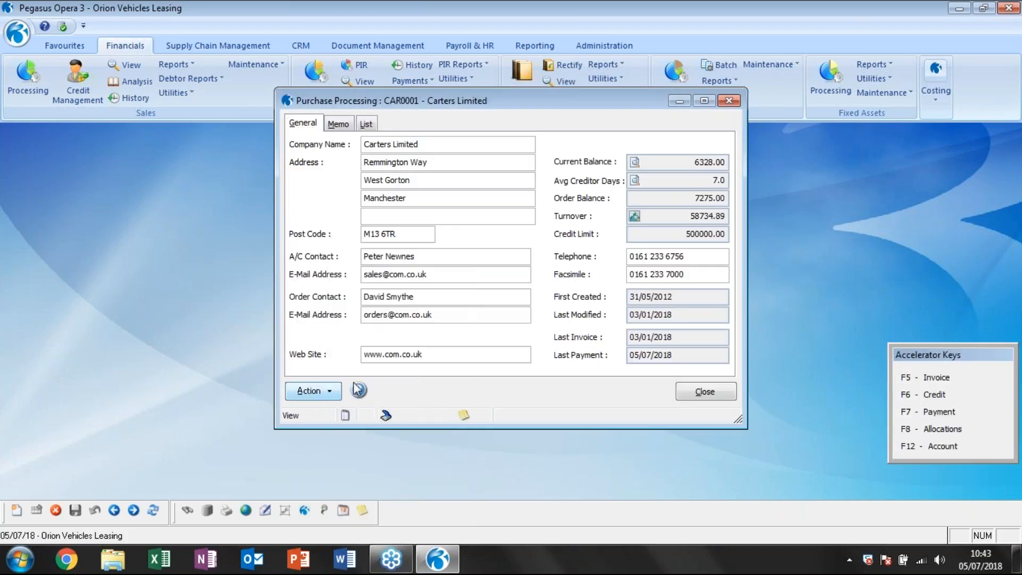
left_click(310, 292)
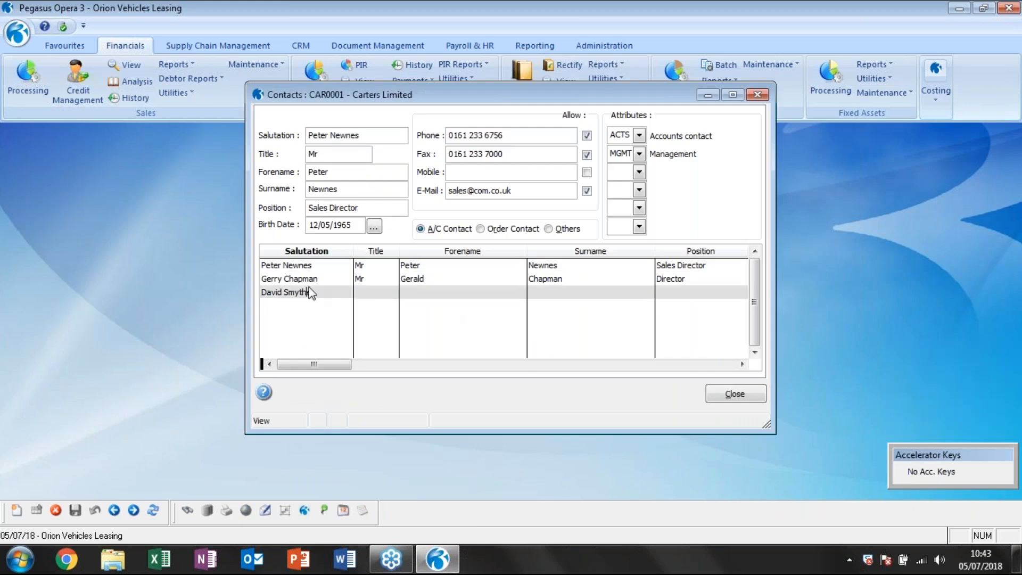
left_click(312, 278)
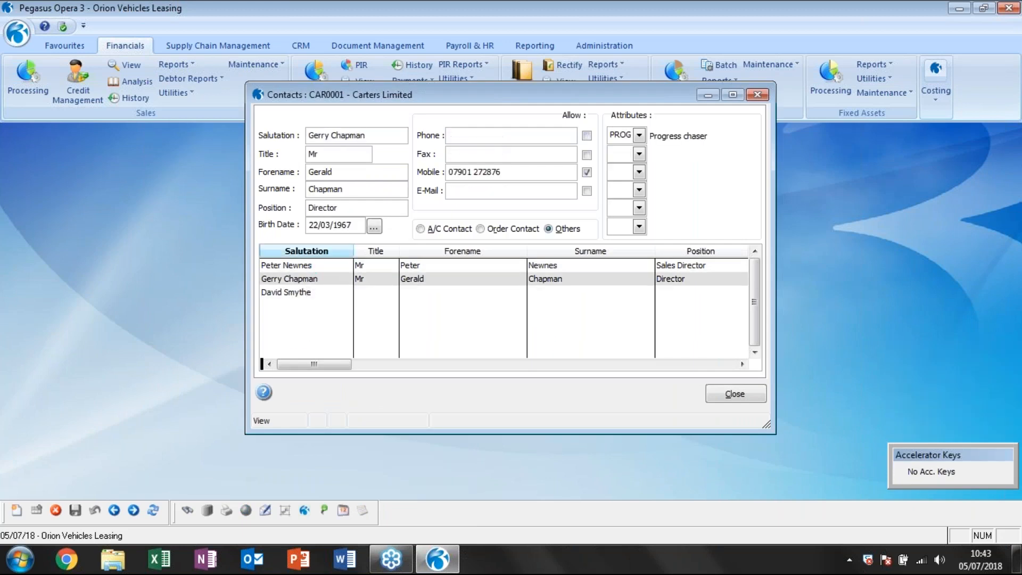
left_click(318, 266)
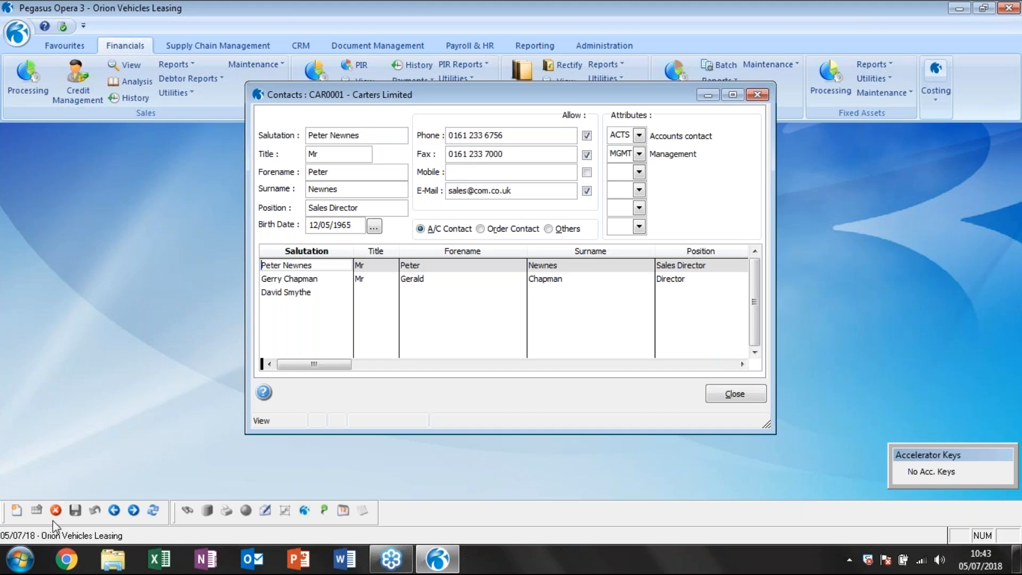
left_click(16, 510)
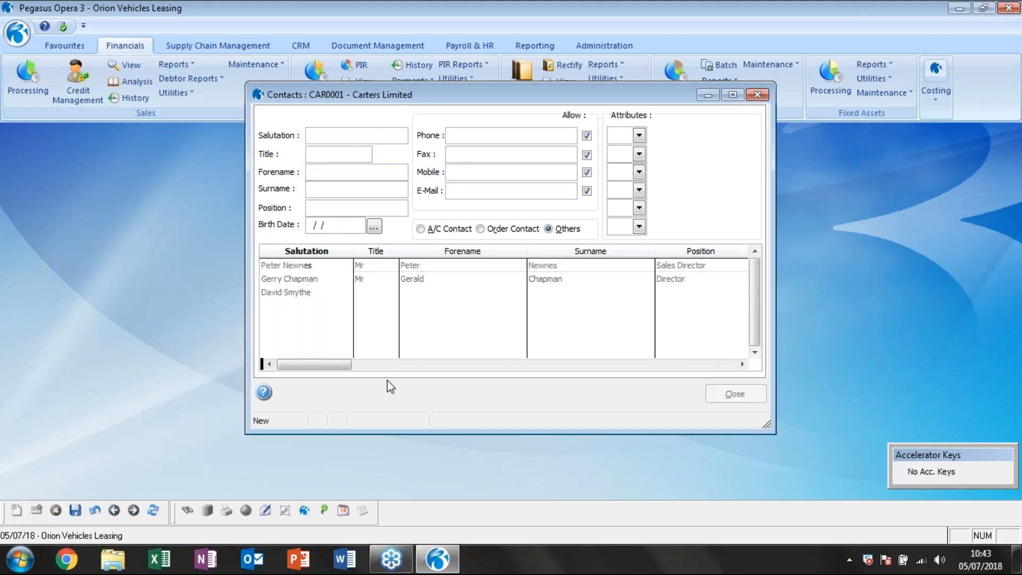
left_click(403, 320)
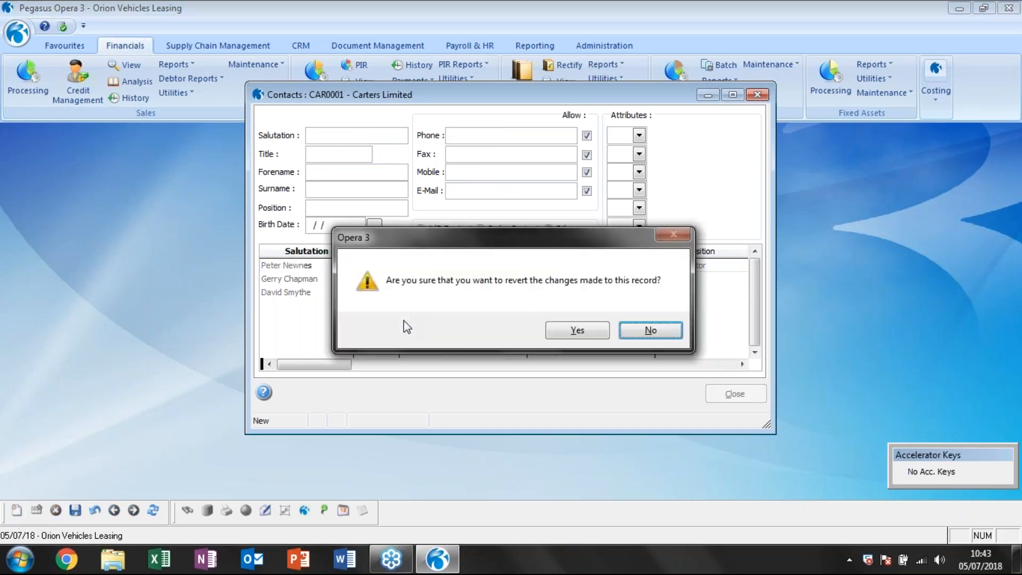
left_click(575, 329)
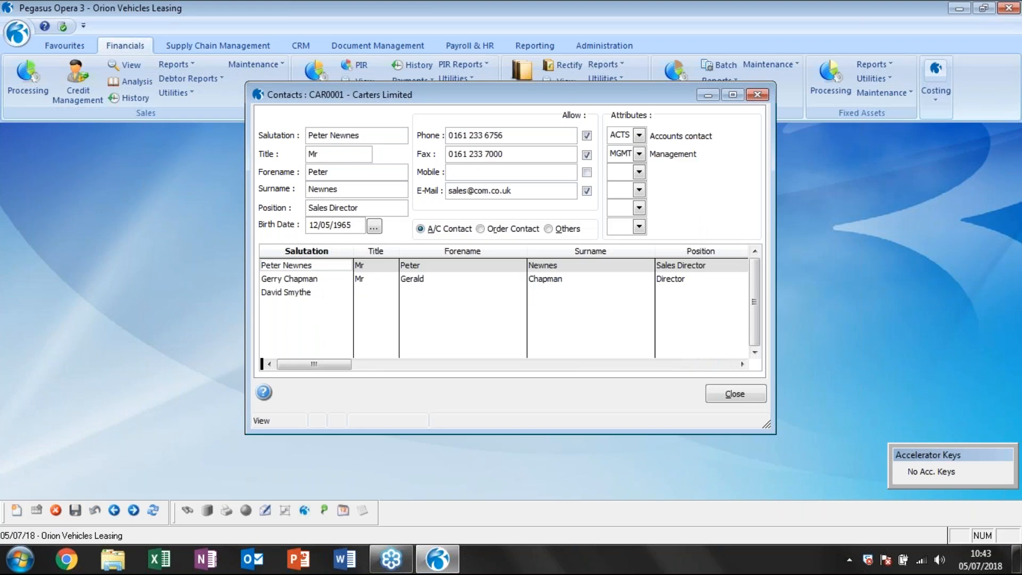
Close the Carters Limited contacts and account windows, and review the list of sales ledger contact attribute codes in an enlarged window.
left_click(753, 400)
key("Escape")
left_click(254, 64)
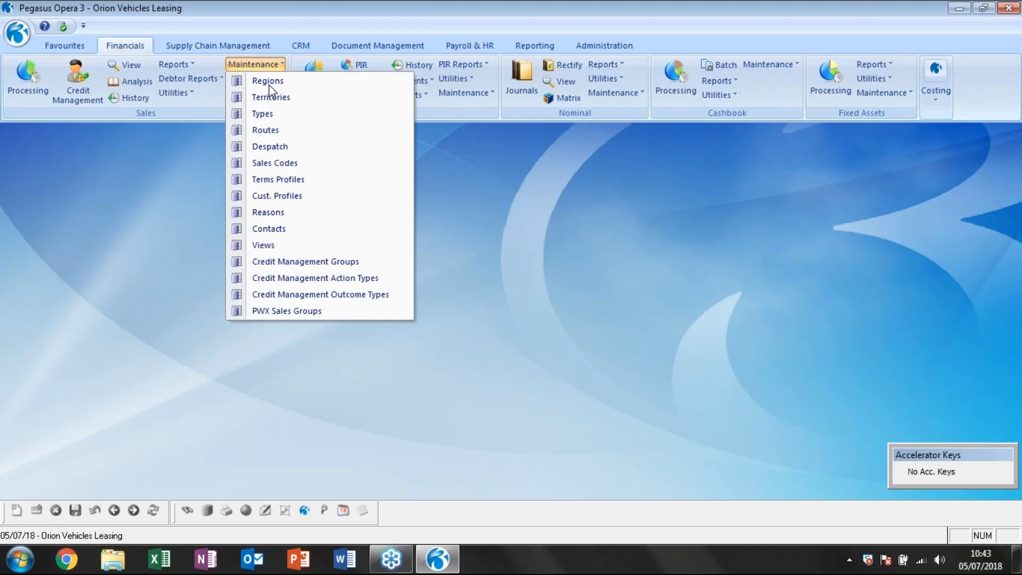
left_click(271, 229)
left_click(405, 208)
left_click(632, 187)
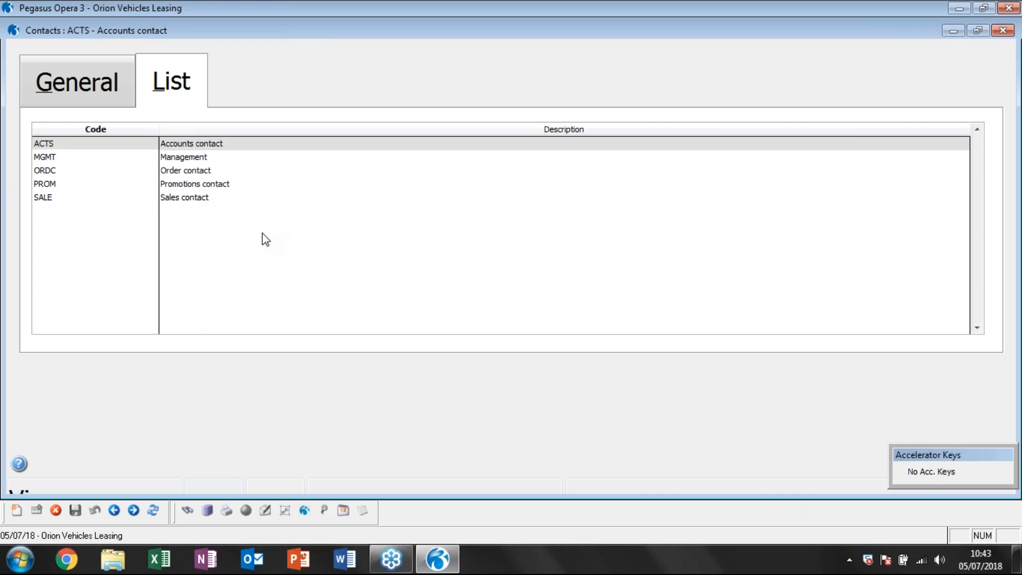
left_click(970, 33)
left_click(16, 510)
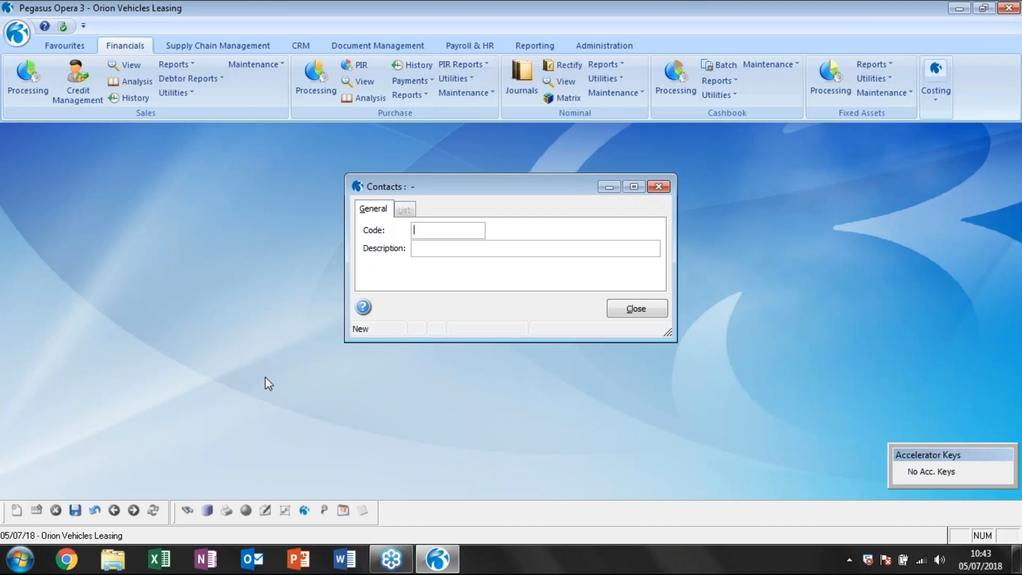
left_click(629, 307)
left_click(557, 331)
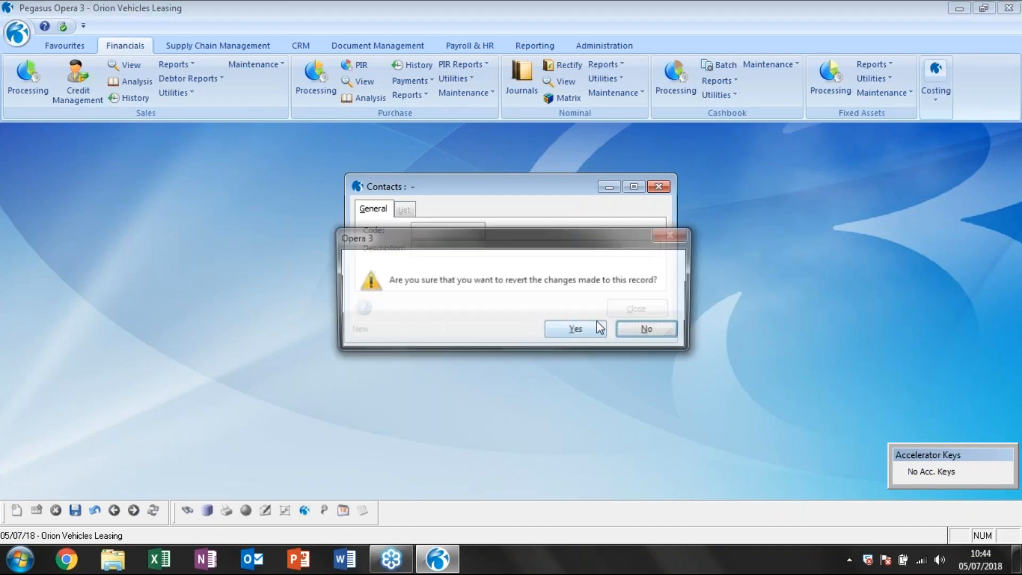
left_click(556, 330)
left_click(477, 93)
left_click(490, 191)
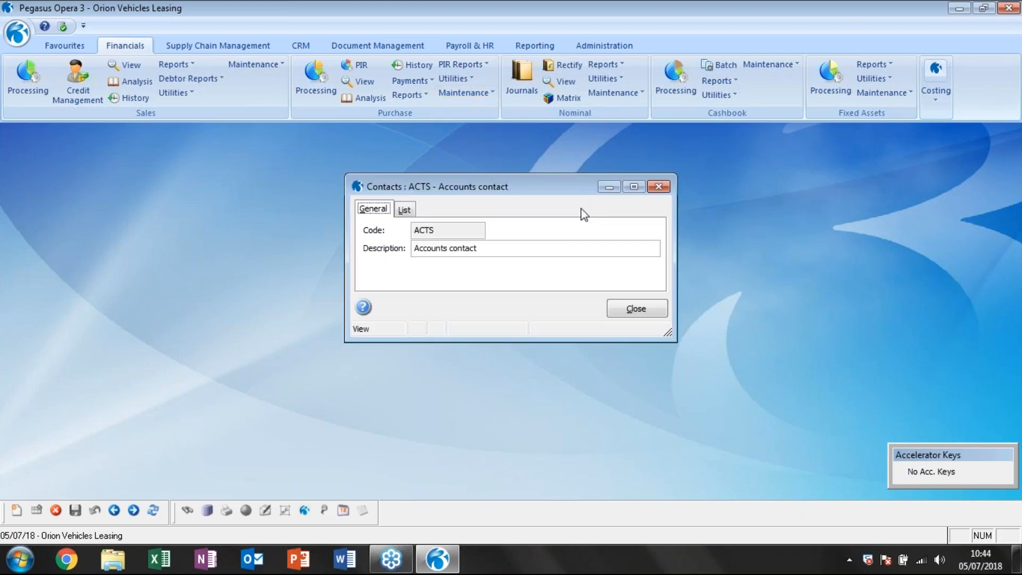
left_click(635, 309)
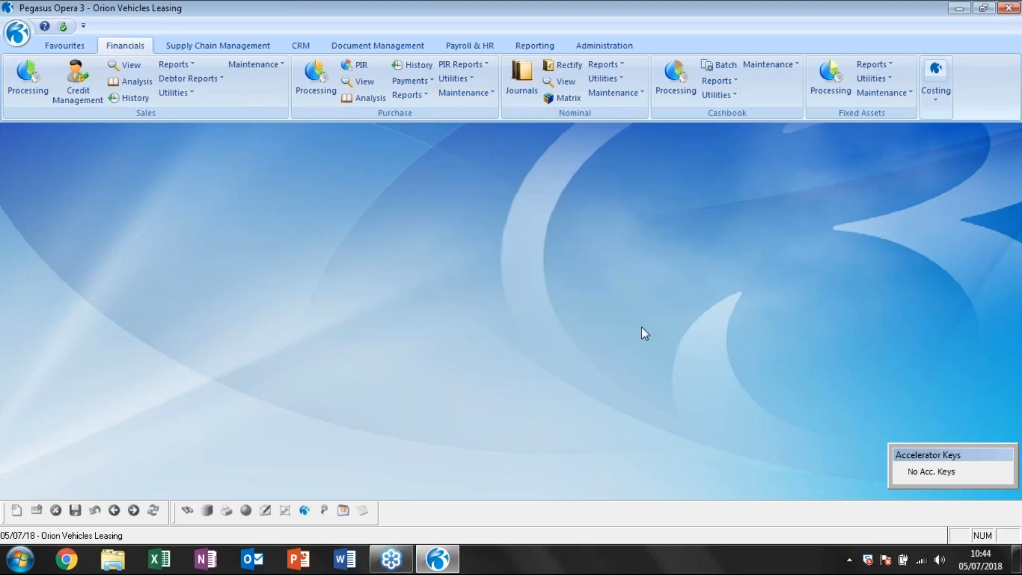
Try to open a Nominal transfer utility under the current processing date.
left_click(610, 48)
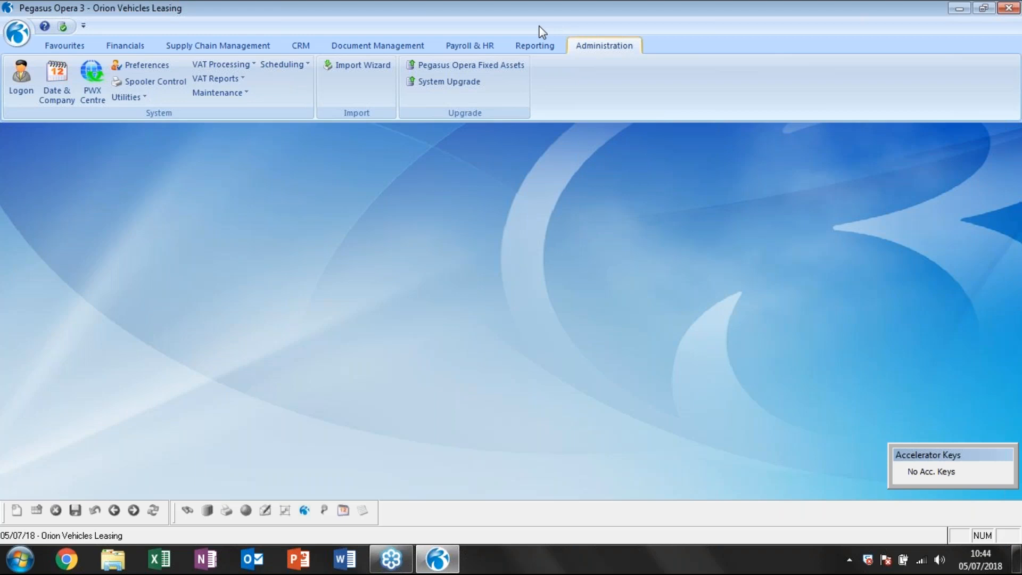
left_click(130, 41)
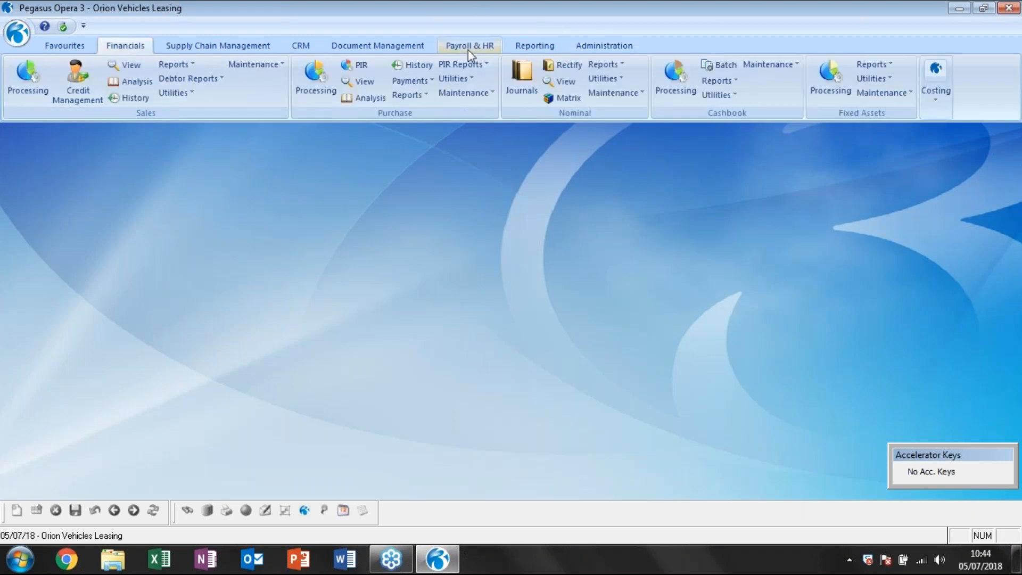
left_click(606, 79)
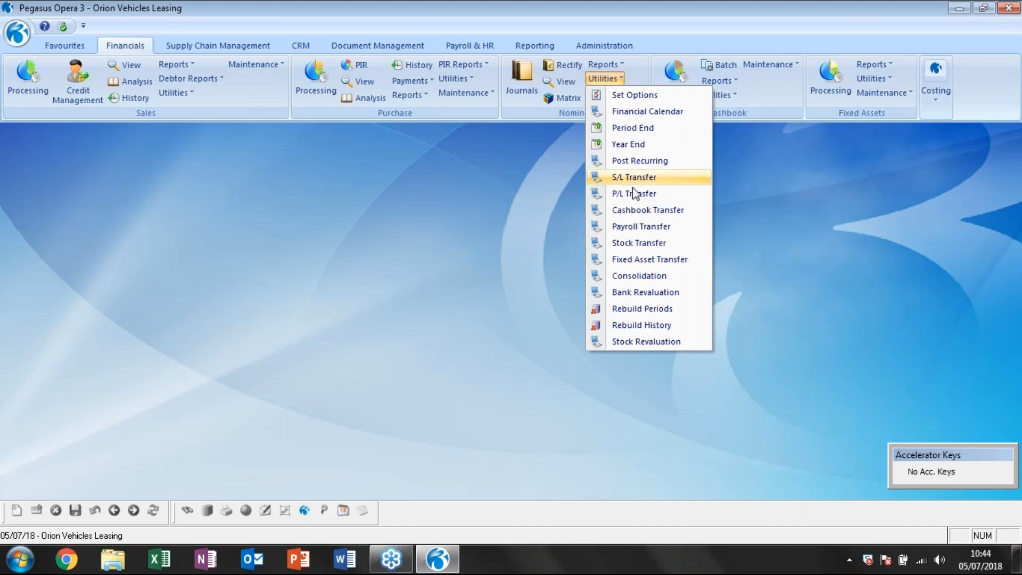
left_click(628, 262)
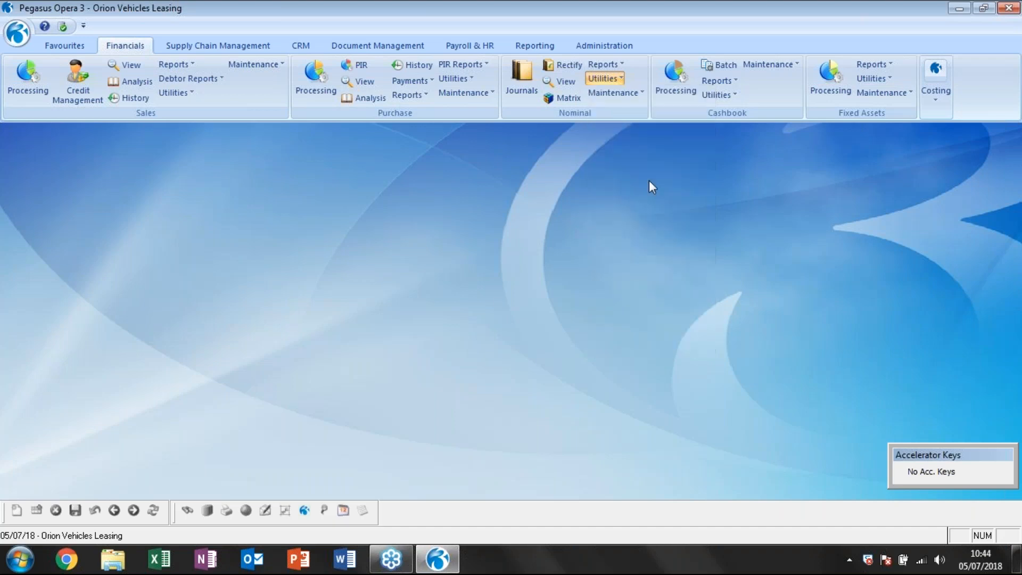
left_click(631, 329)
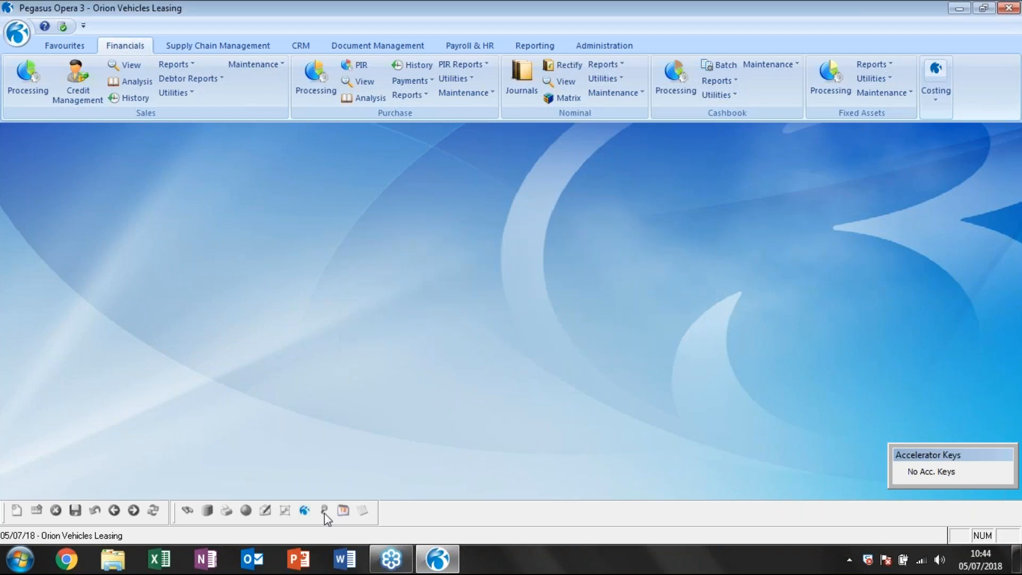
Set the processing date to 01/11/2018, keeping company Z.
left_click(343, 512)
type("010")
key("BackSpace")
type("11/2018")
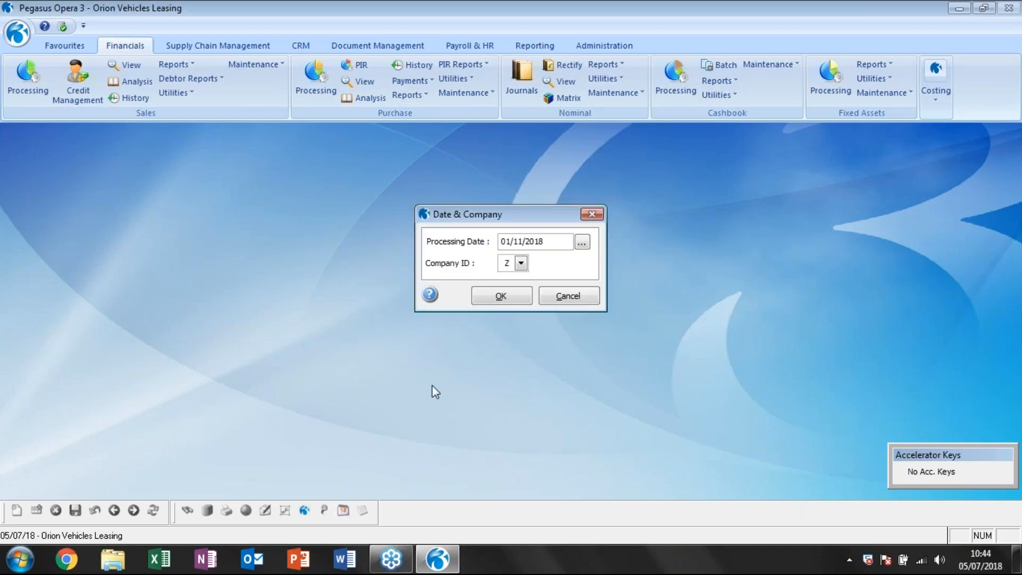
left_click(500, 296)
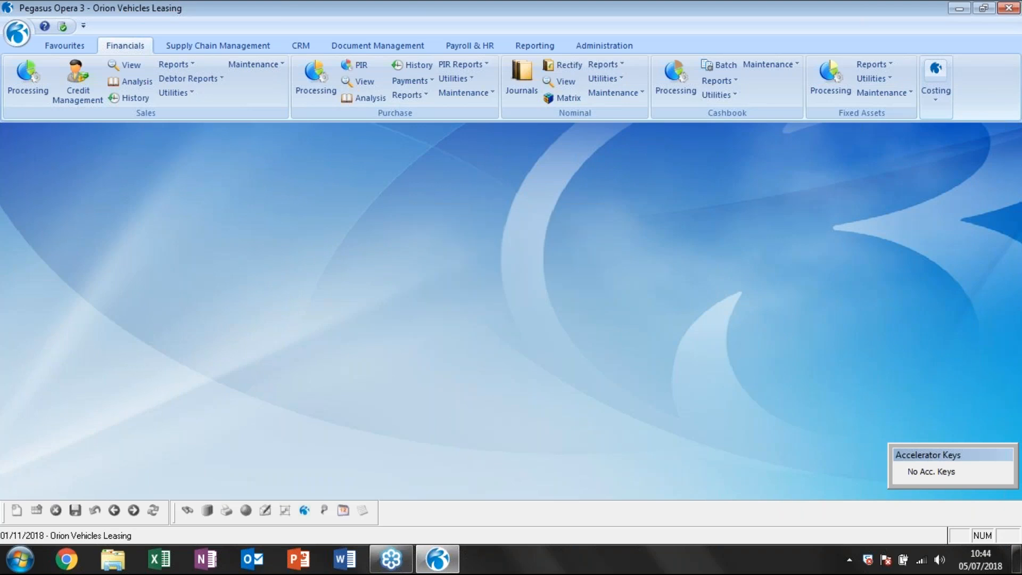
Try to open a Nominal transfer utility again, and change the processing date to 01/11/2017.
left_click(612, 78)
left_click(632, 126)
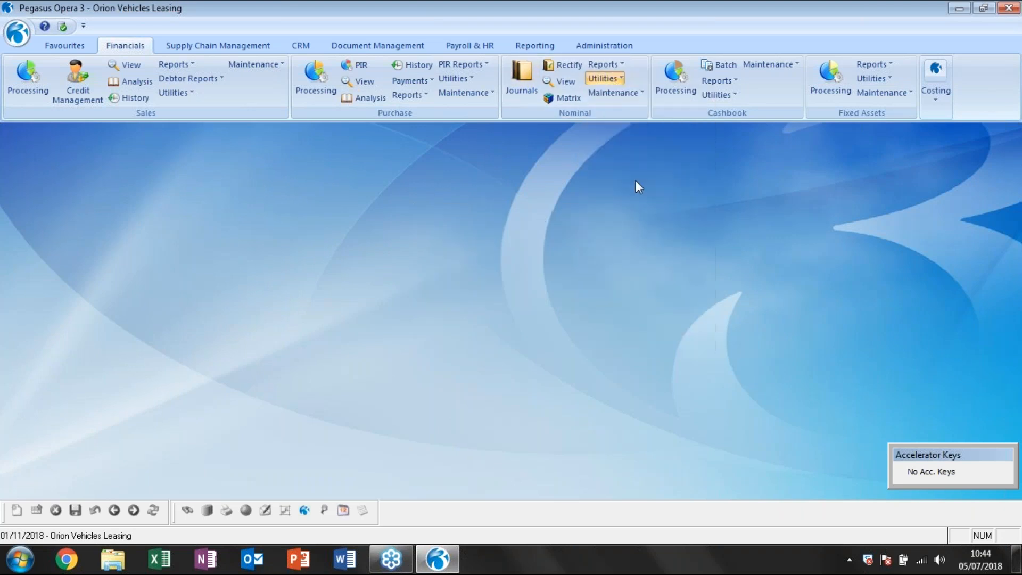
left_click(646, 330)
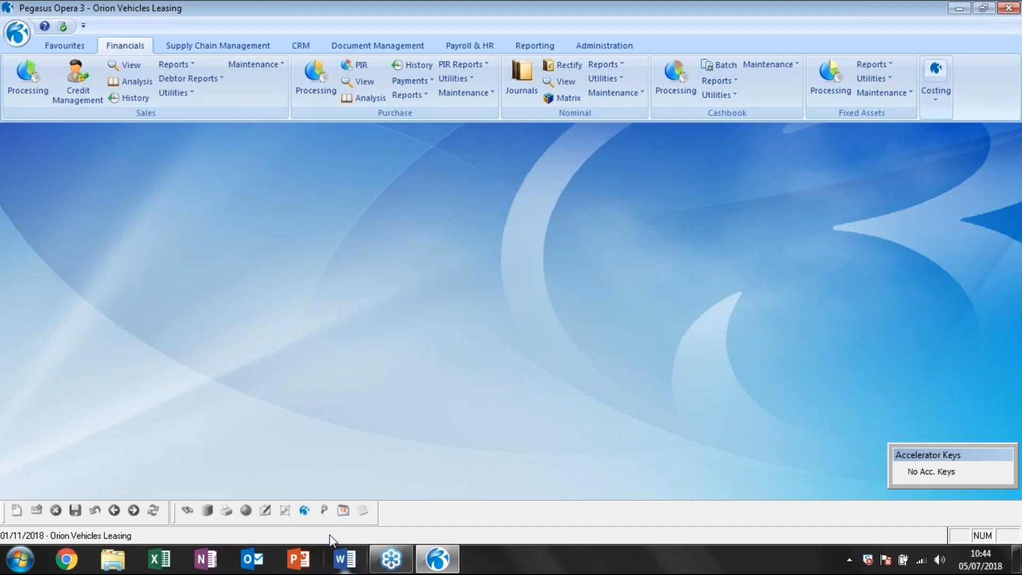
left_click(345, 511)
type("7")
left_click(505, 295)
Run the sales ledger transfer to the nominal with the Transfer and Report option, and leave the transfer form.
left_click(615, 80)
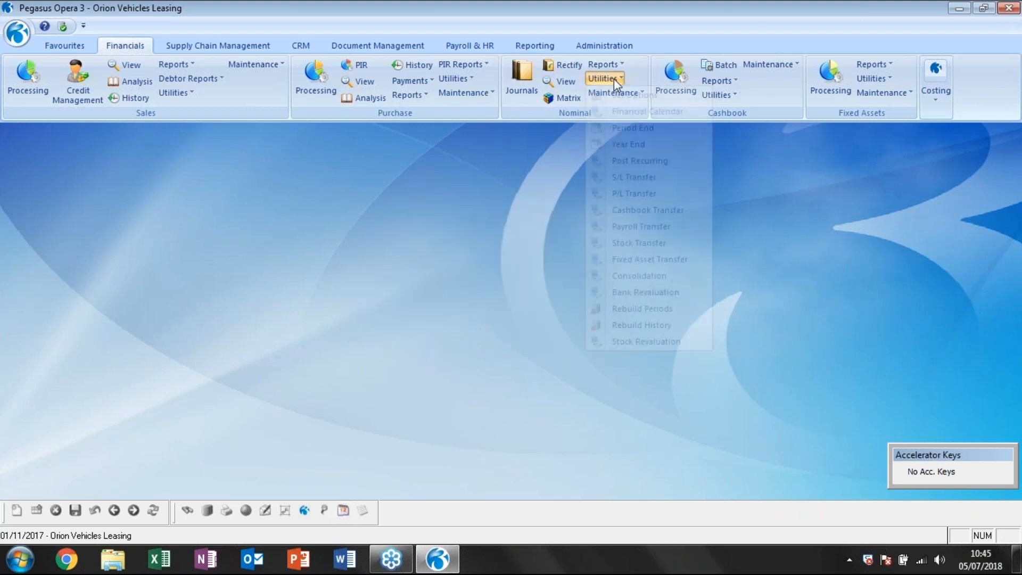
left_click(647, 176)
left_click(417, 260)
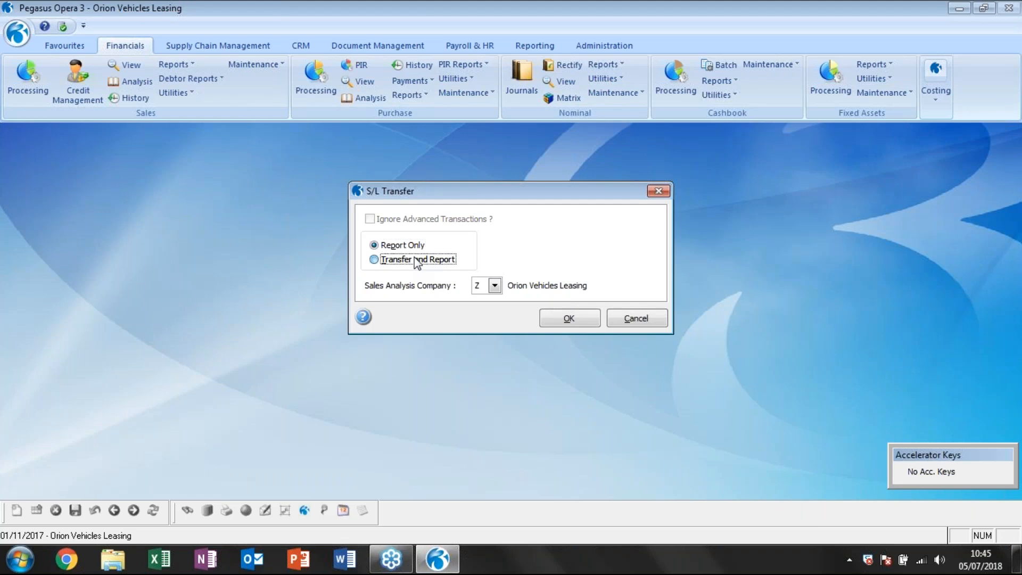
left_click(567, 320)
left_click(559, 330)
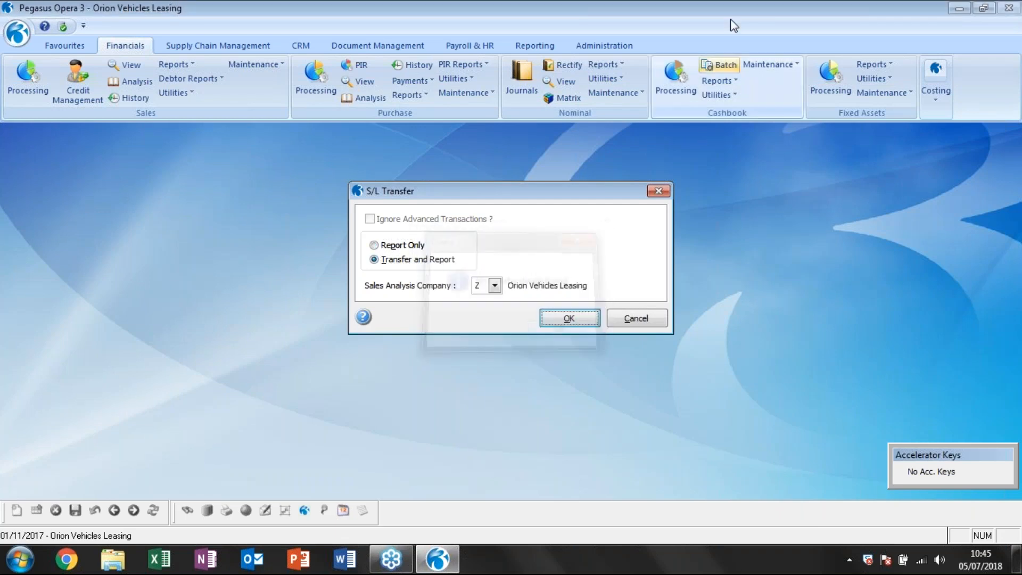
left_click(596, 322)
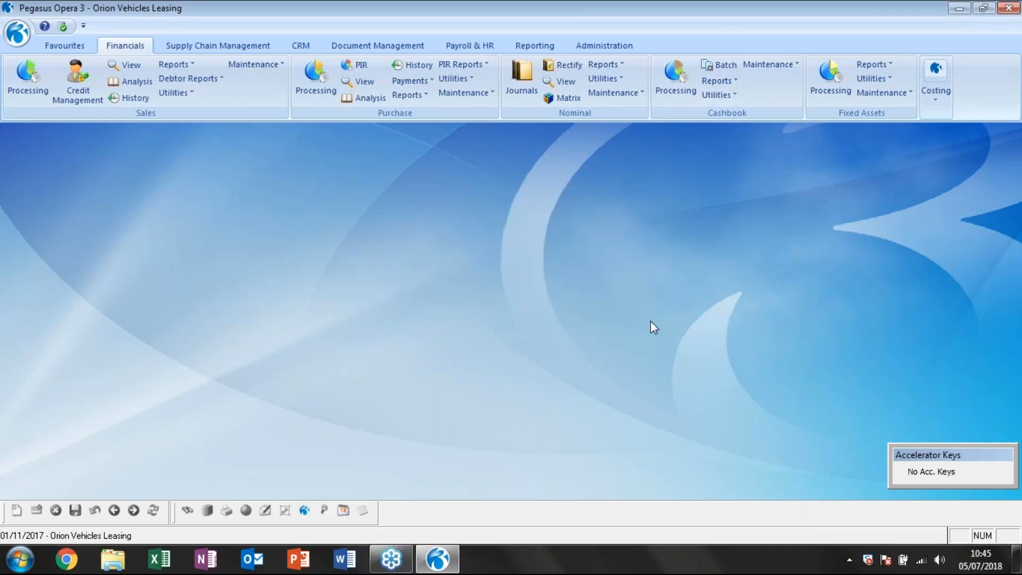
Run the purchase ledger transfer to the nominal with the Transfer and Report option.
left_click(606, 79)
left_click(634, 192)
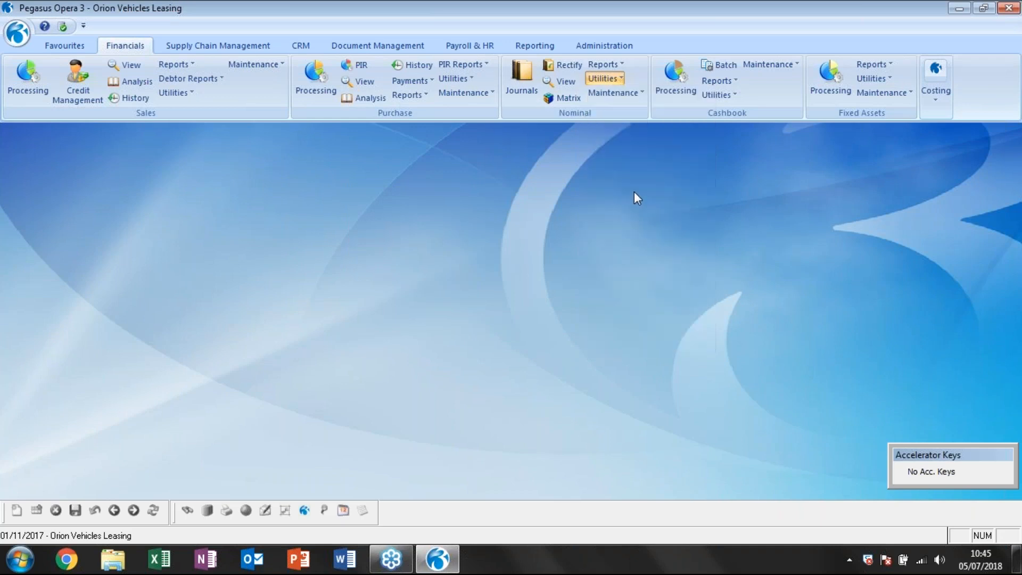
left_click(408, 260)
left_click(571, 318)
left_click(562, 337)
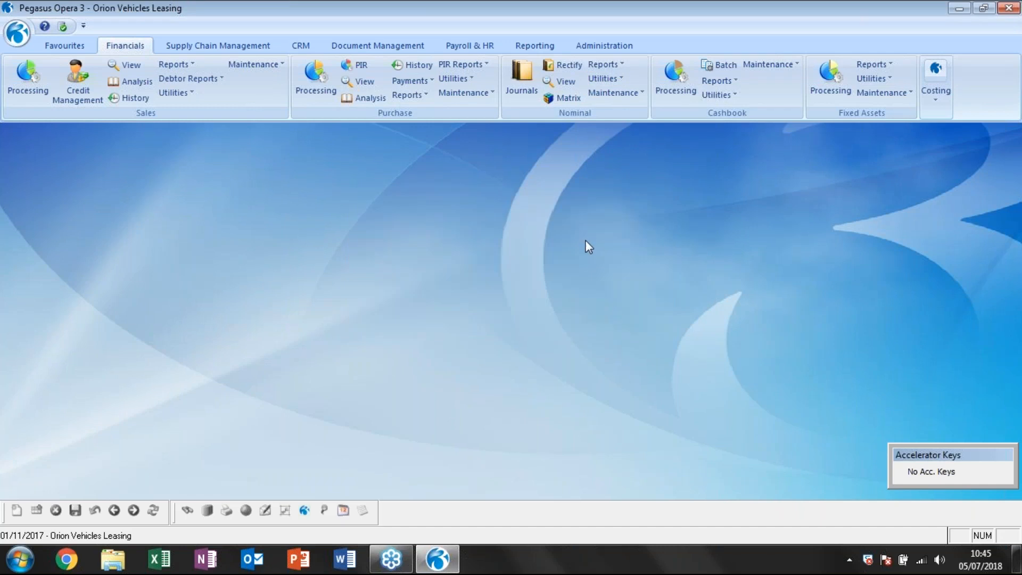
Open the company profile of Orion Vehicles Leasing, and view the company list and the profile's application and link options.
left_click(603, 46)
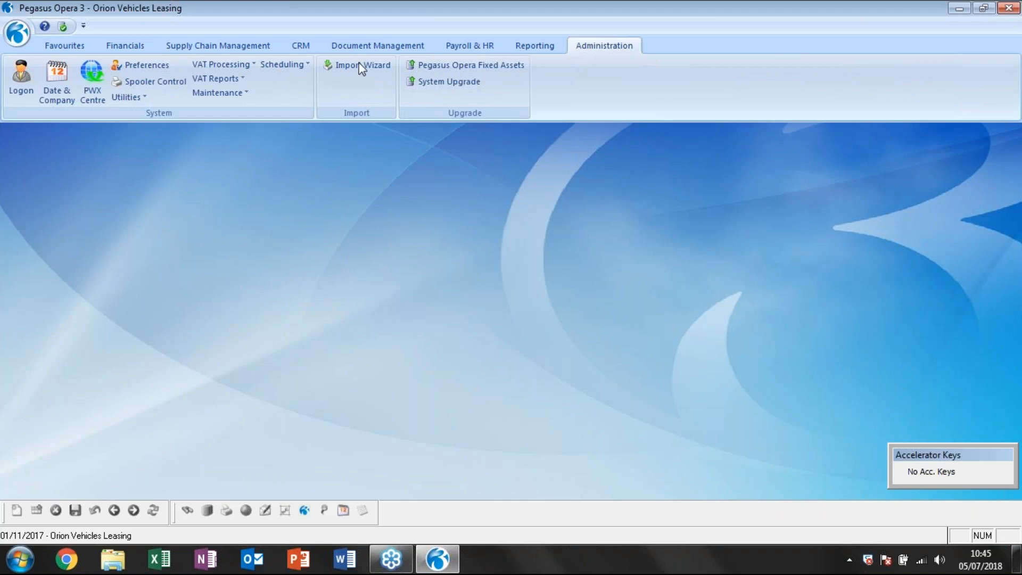
left_click(218, 93)
left_click(267, 159)
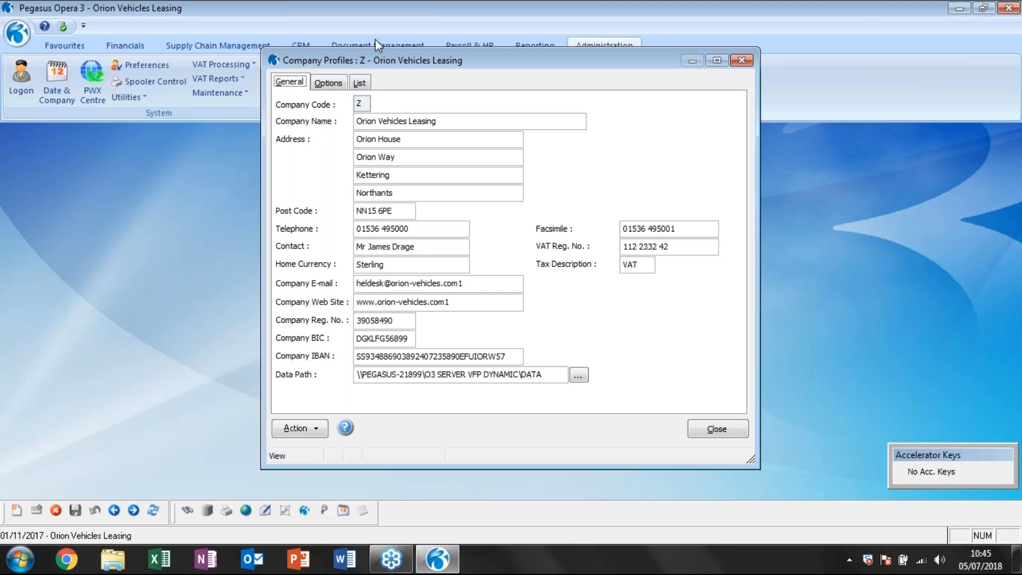
left_click(365, 84)
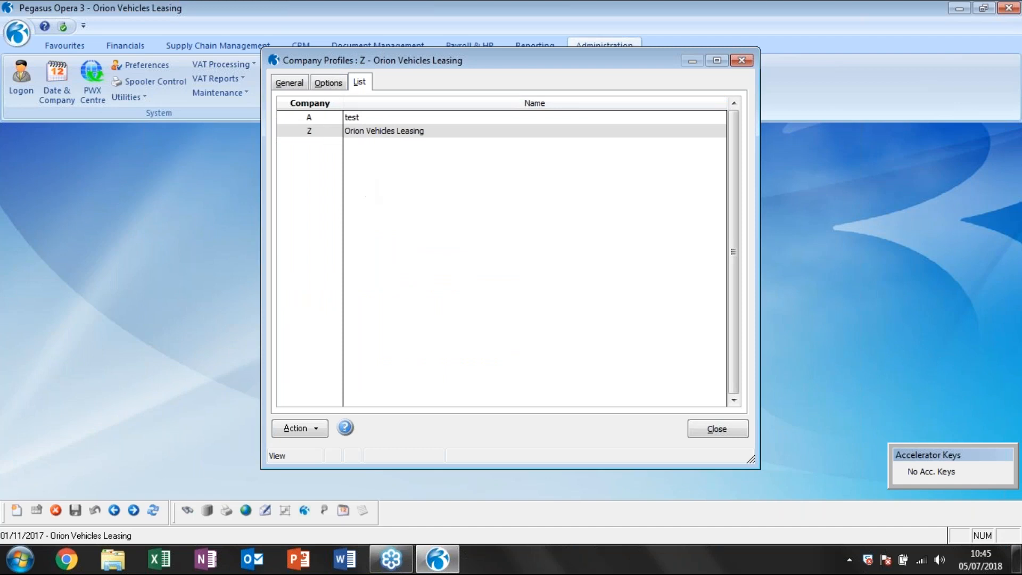
left_click(336, 84)
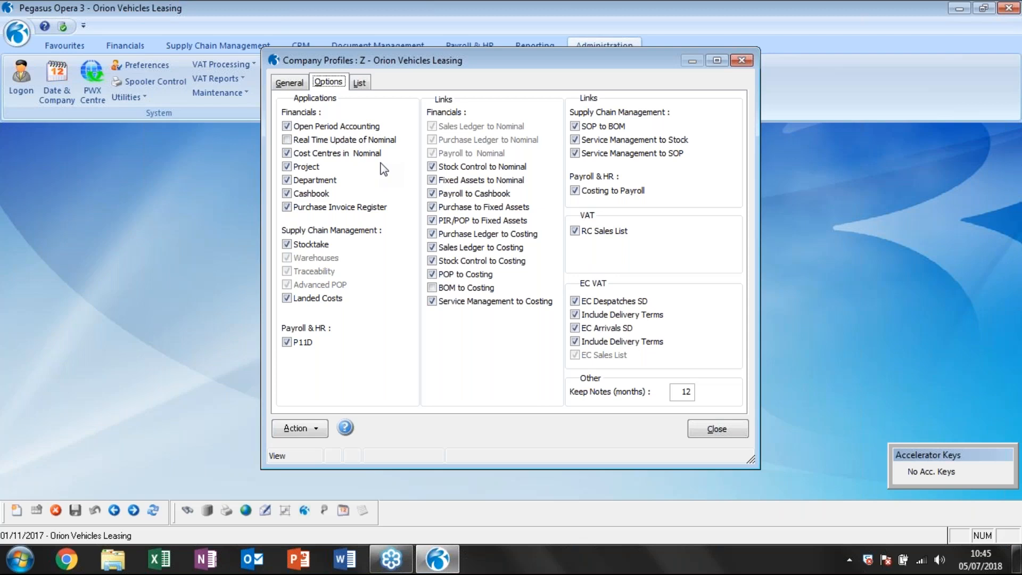
Try to enable Real Time Update of Nominal for Orion Vehicles Leasing, and close the company profile without keeping the change.
left_click(288, 141)
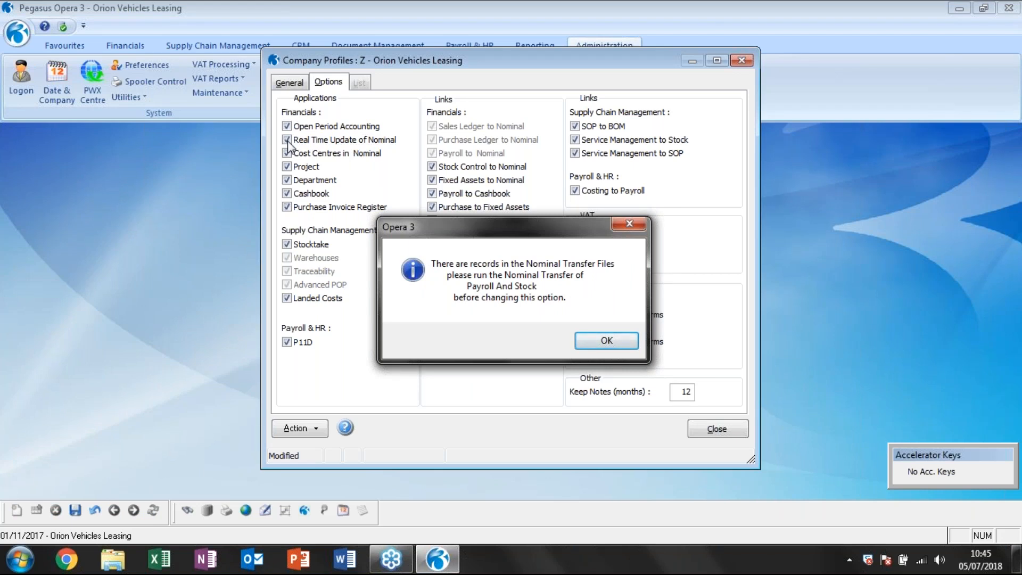
left_click(592, 342)
left_click(592, 343)
left_click(714, 429)
left_click(521, 334)
Run the payroll transfer to the nominal with the Transfer and Report option, and publish its report.
left_click(127, 48)
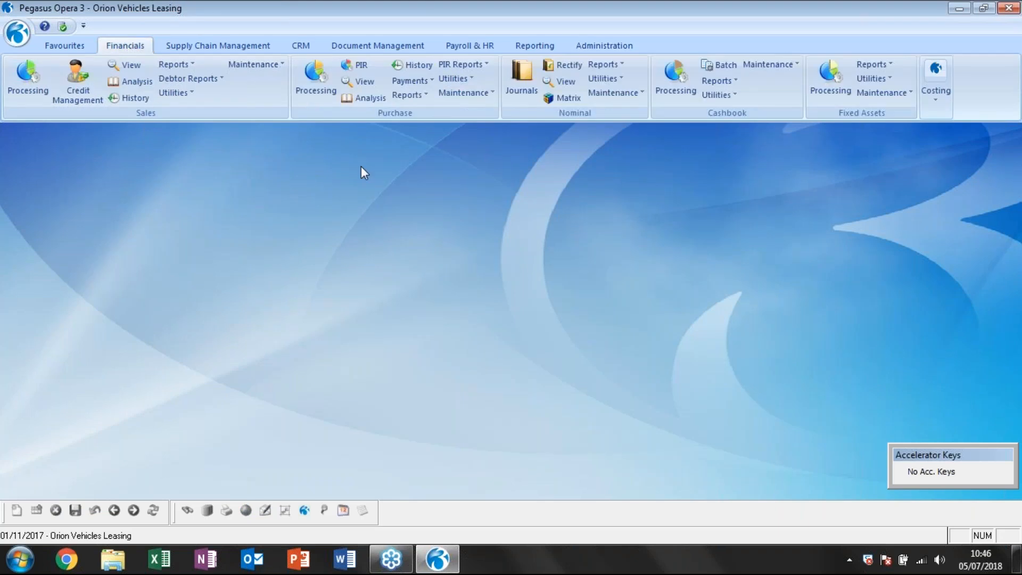
left_click(615, 74)
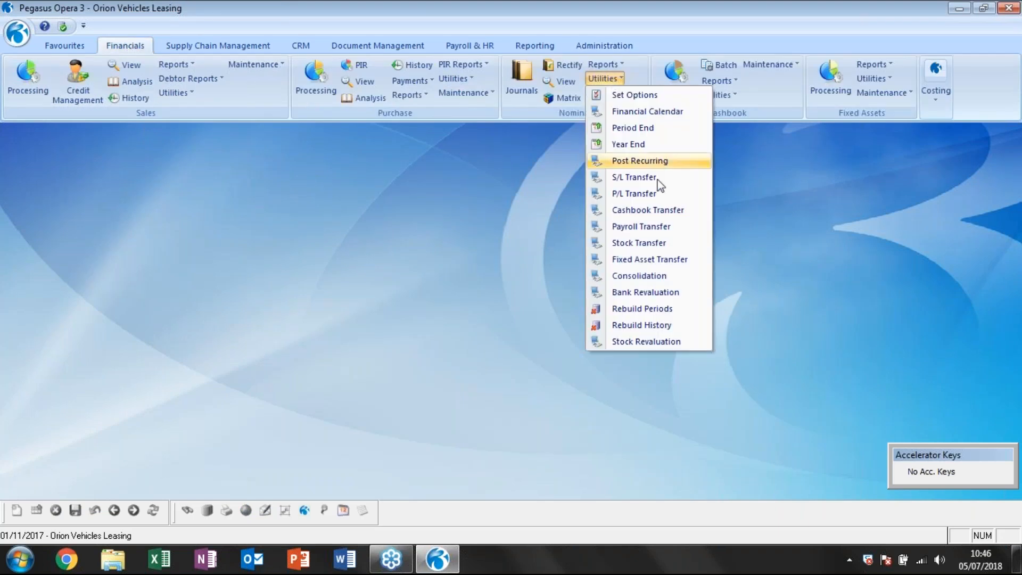
left_click(647, 237)
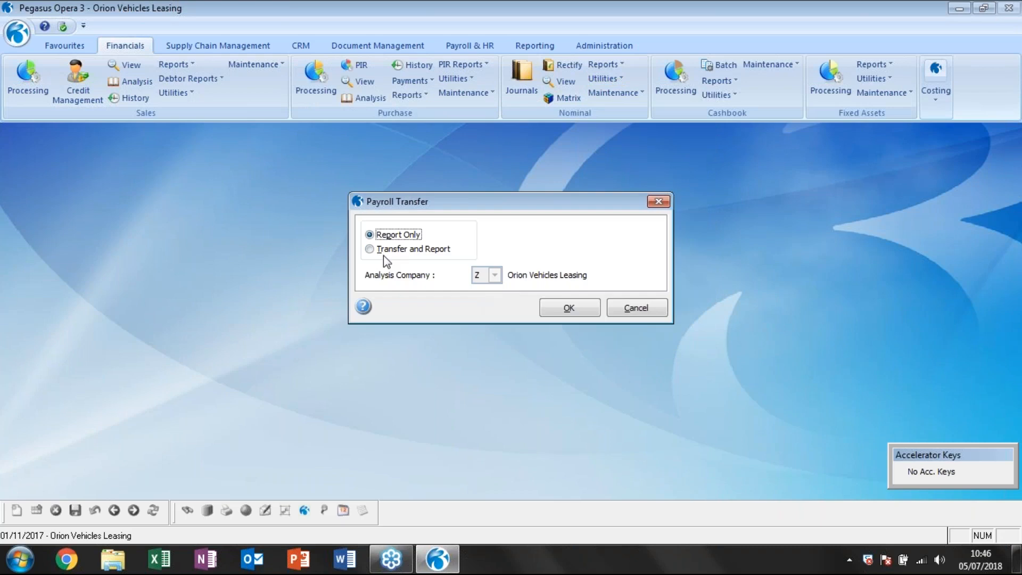
left_click(415, 260)
left_click(588, 308)
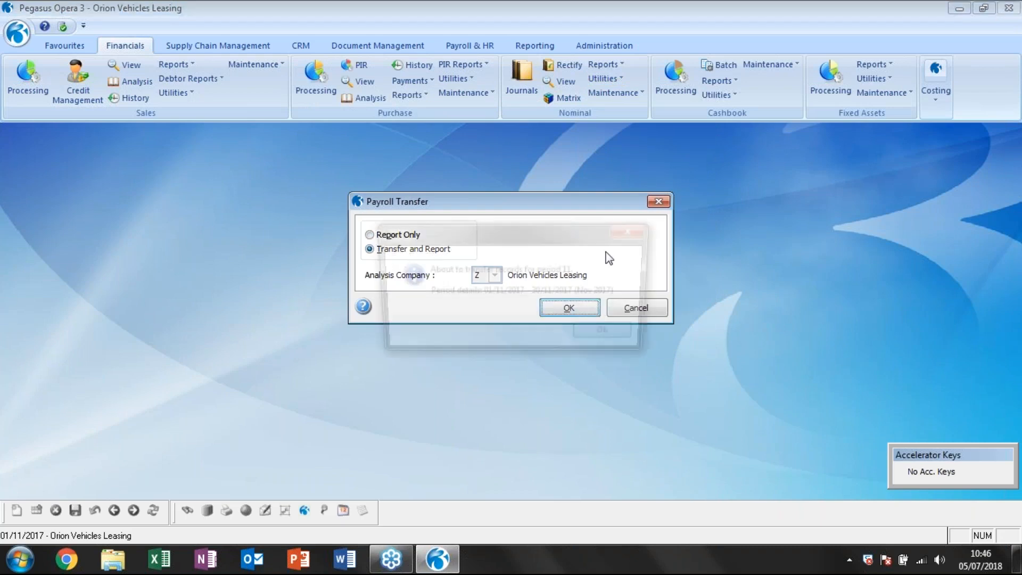
left_click(610, 334)
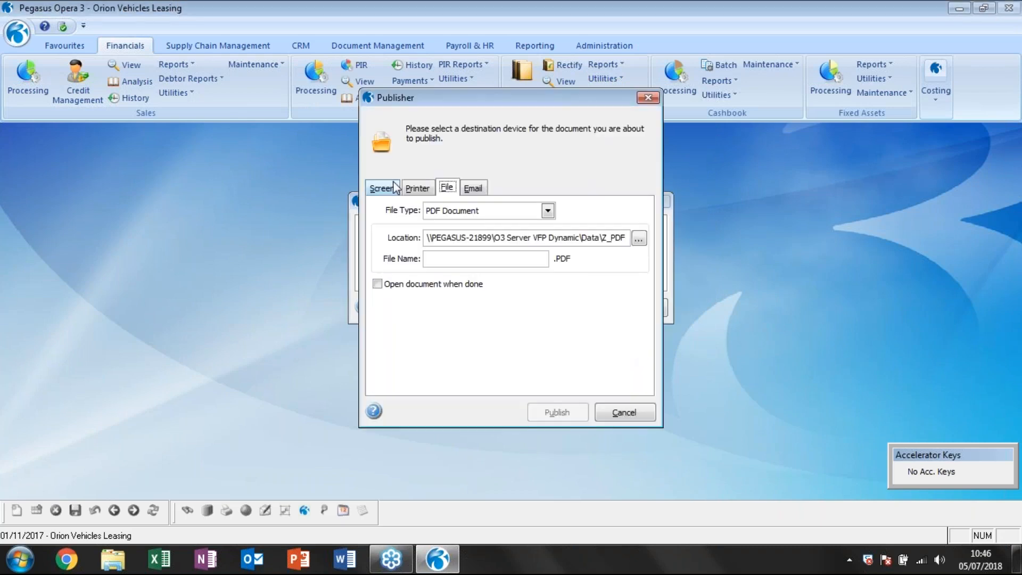
left_click(557, 413)
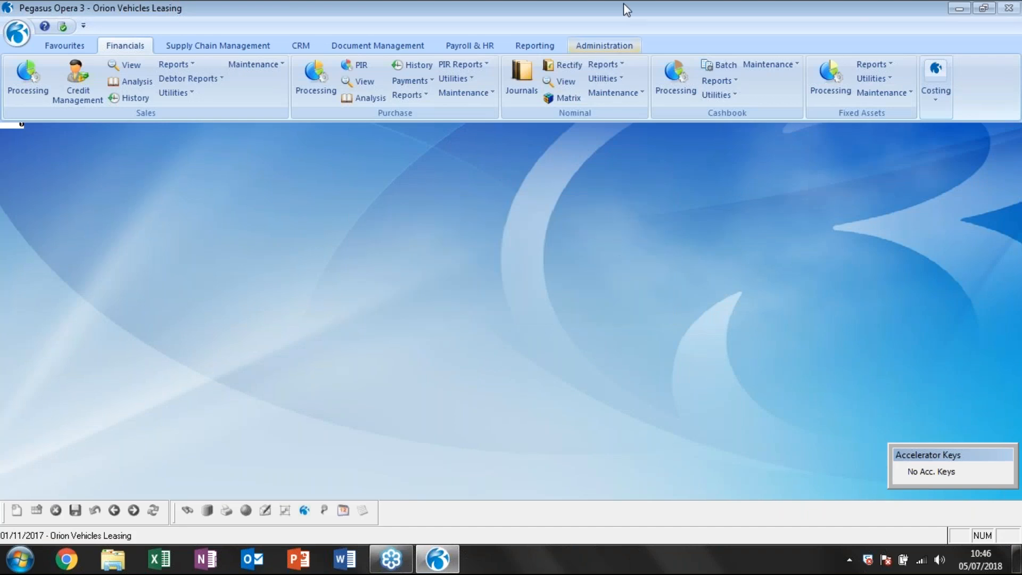
Run the stock transfer to the nominal with the Transfer and Report option, publishing the period 11 (Nov 2017) report to screen.
left_click(612, 85)
left_click(641, 229)
left_click(411, 251)
left_click(595, 325)
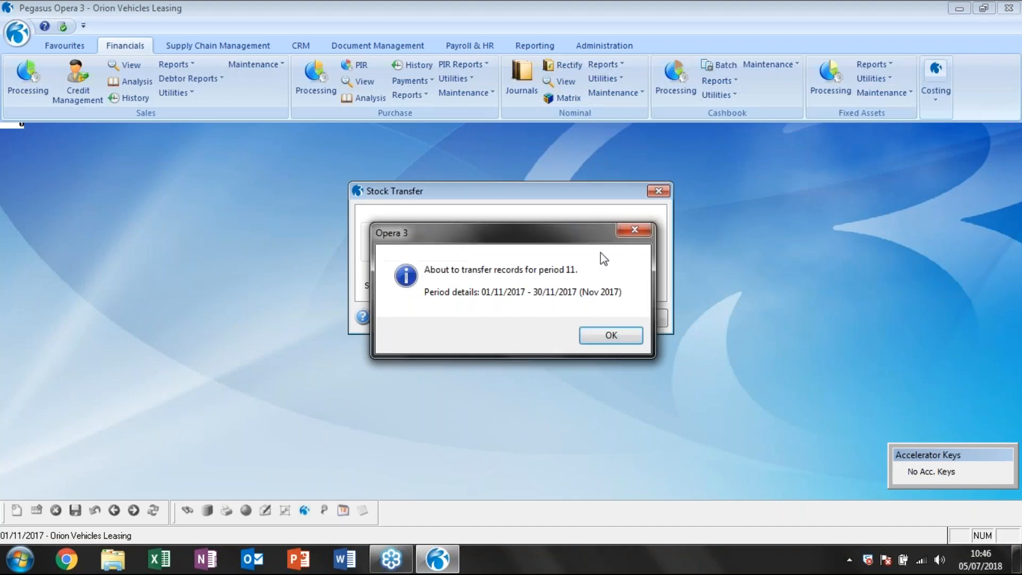
left_click(618, 340)
left_click(381, 189)
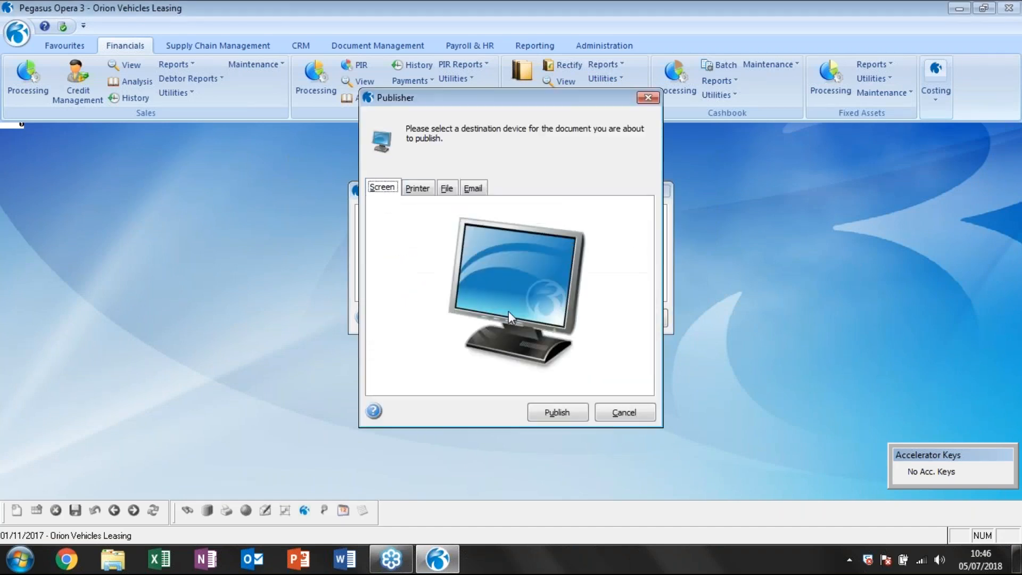
left_click(557, 413)
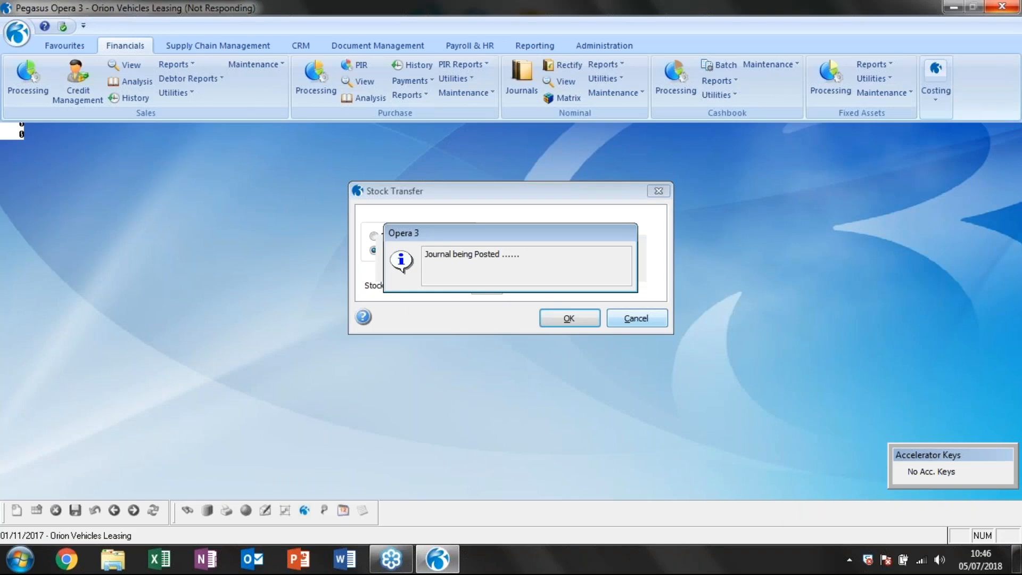
Continue the stock transfer for period 1 (Jan 2018) and period 7 (Jul 2018), publishing each report to screen.
left_click(605, 337)
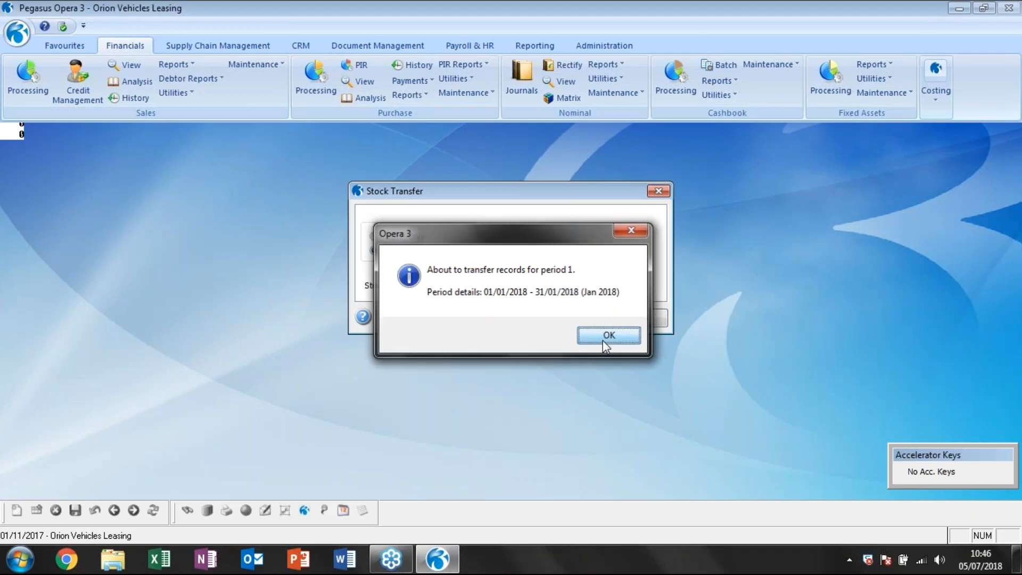
left_click(383, 191)
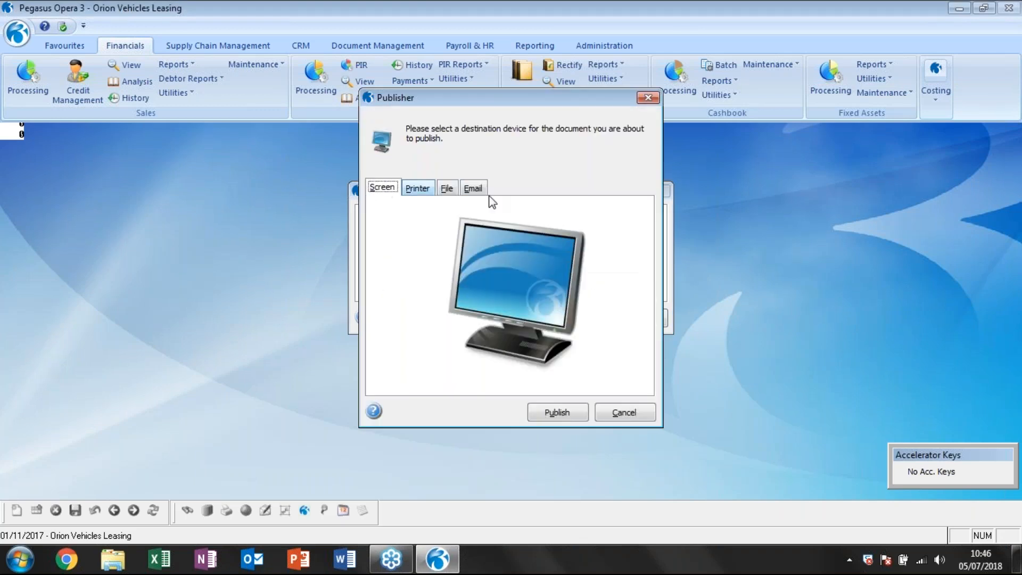
left_click(563, 411)
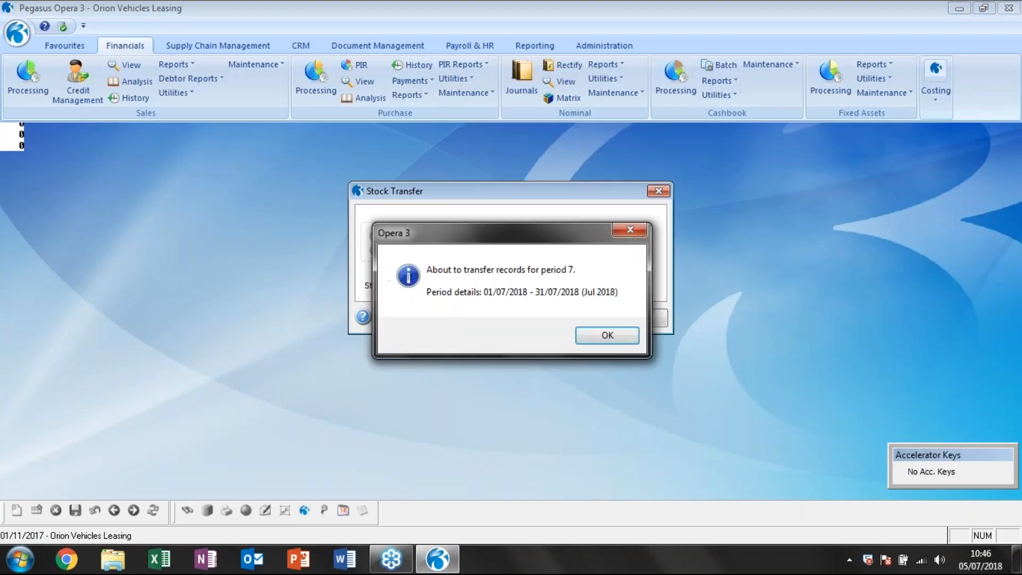
left_click(606, 335)
left_click(382, 189)
left_click(554, 414)
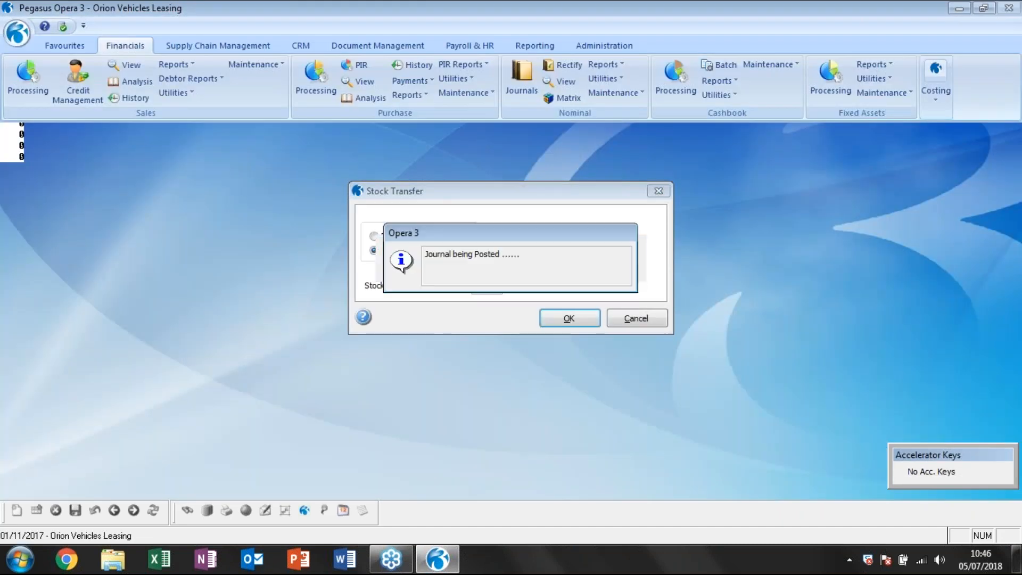
Enable Real Time Update of Nominal in the company profile of Orion Vehicles Leasing, and close the profile with the change saved.
left_click(595, 44)
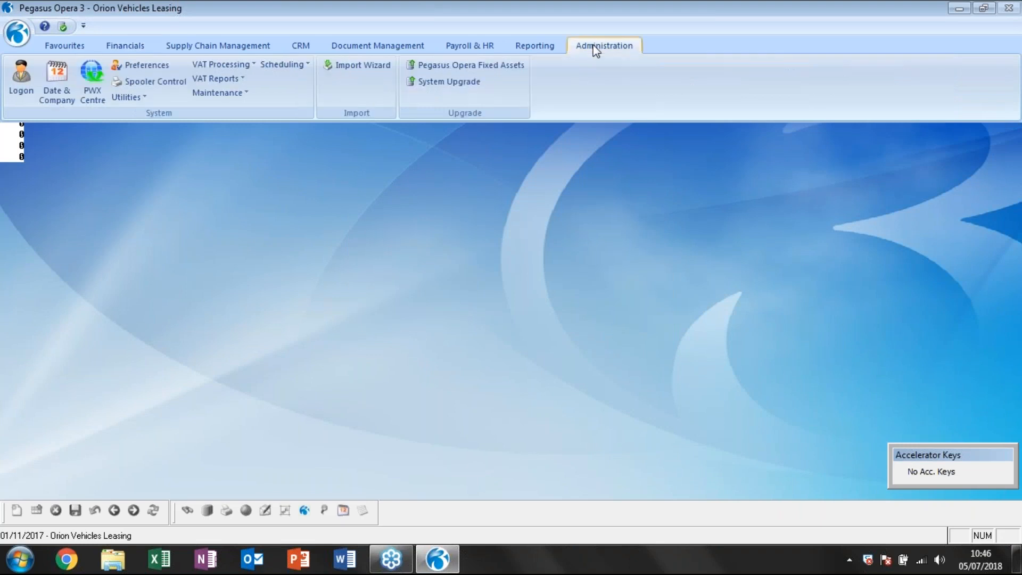
left_click(207, 94)
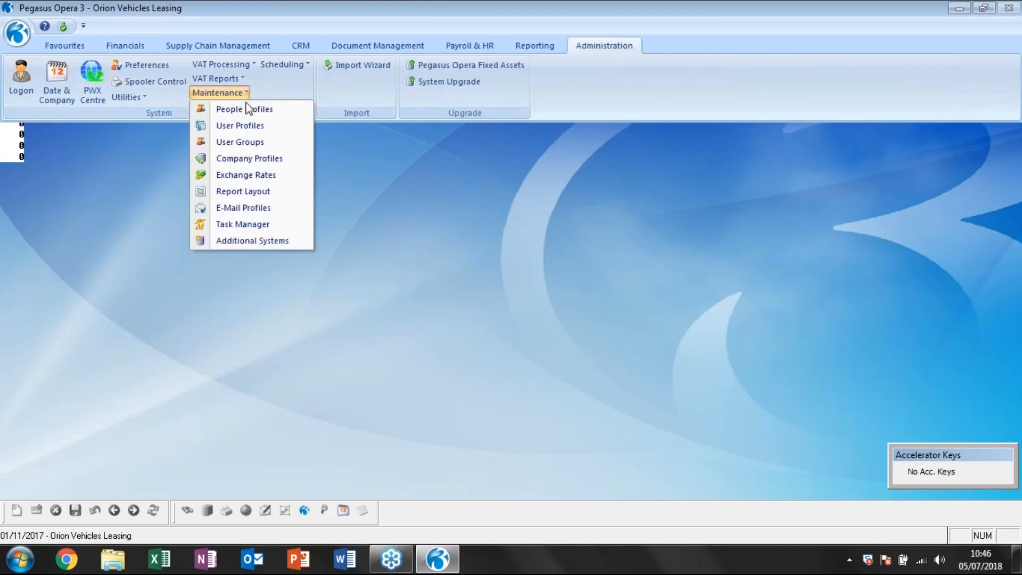
left_click(246, 158)
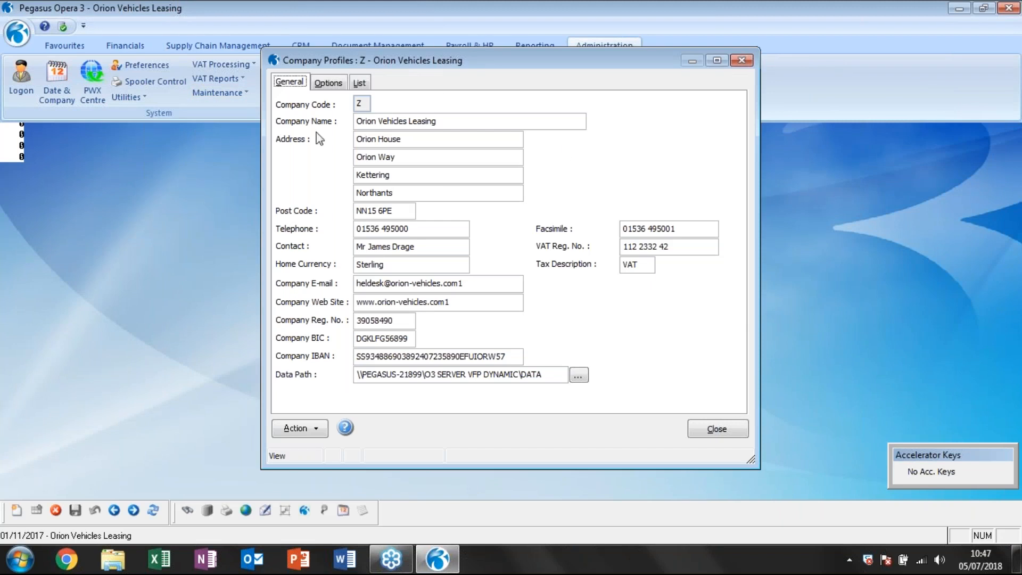
left_click(334, 85)
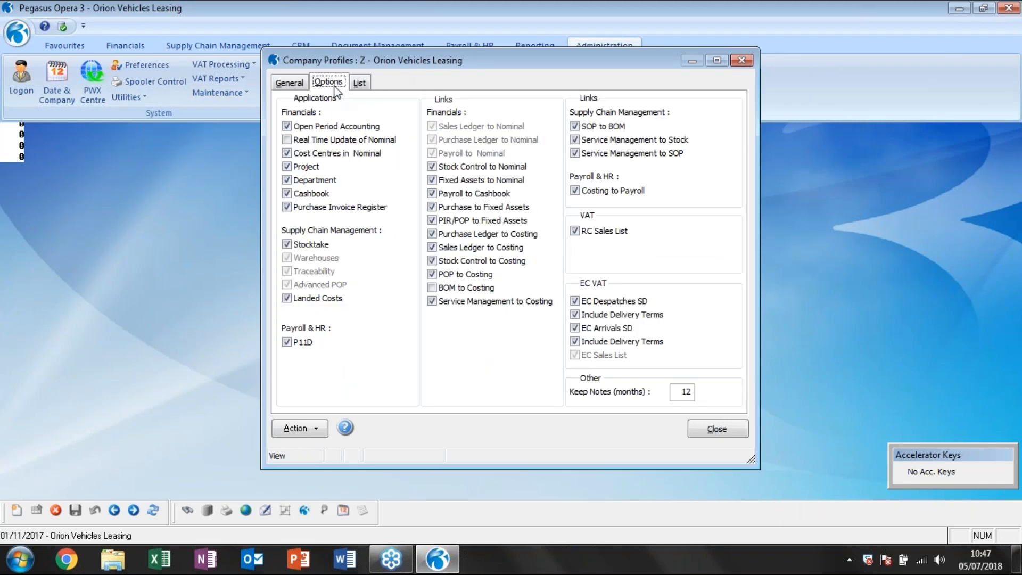
left_click(287, 139)
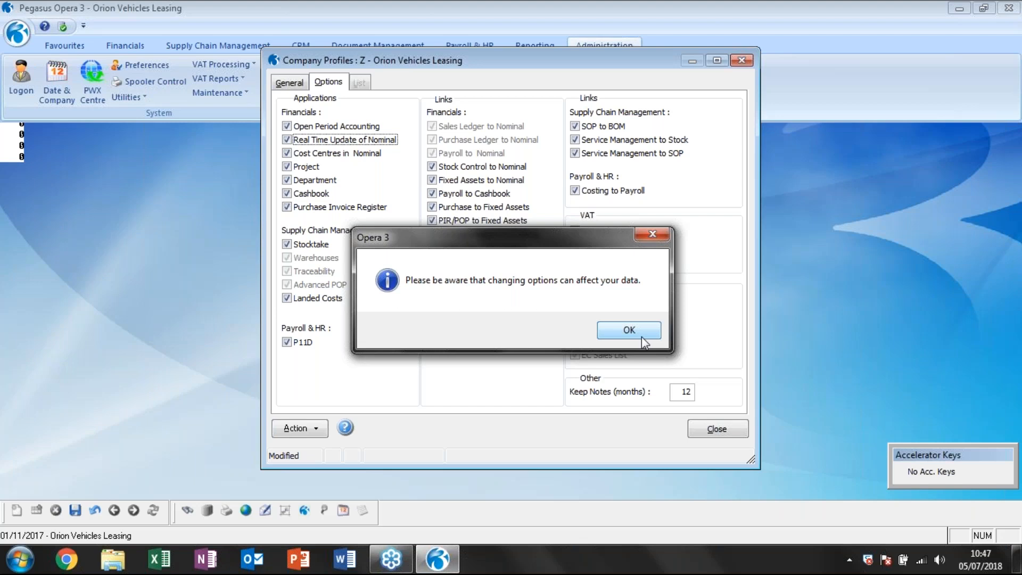
left_click(658, 329)
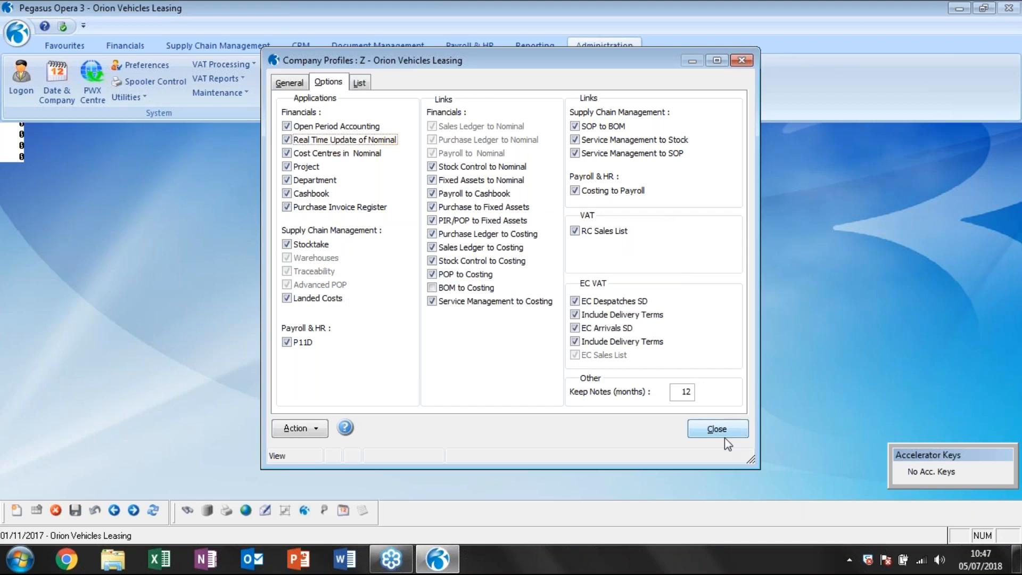
left_click(734, 425)
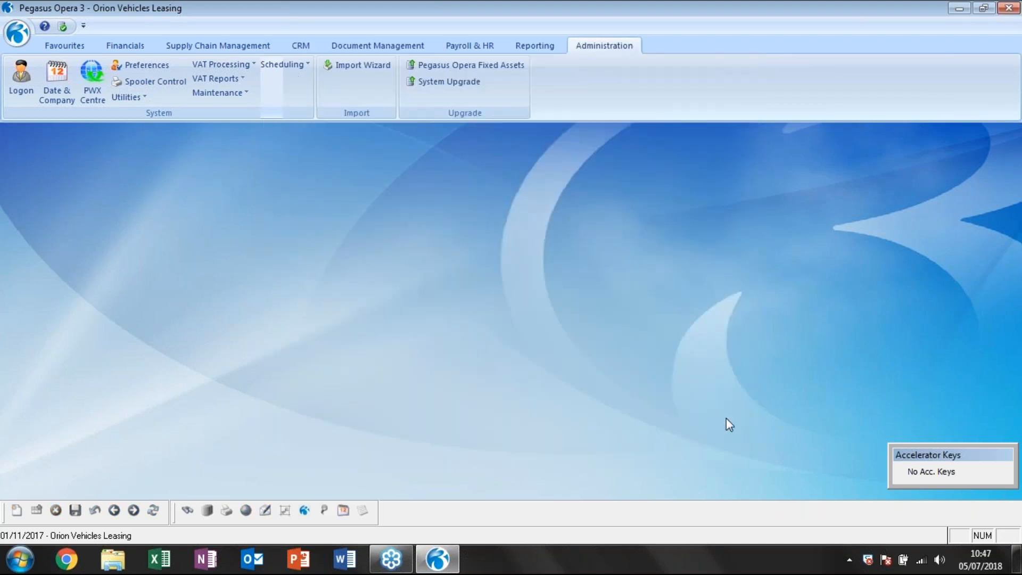
Create a sales invoice for Adams Light Engineering Ltd with both references set to test1 and a transaction value of 120.
left_click(132, 48)
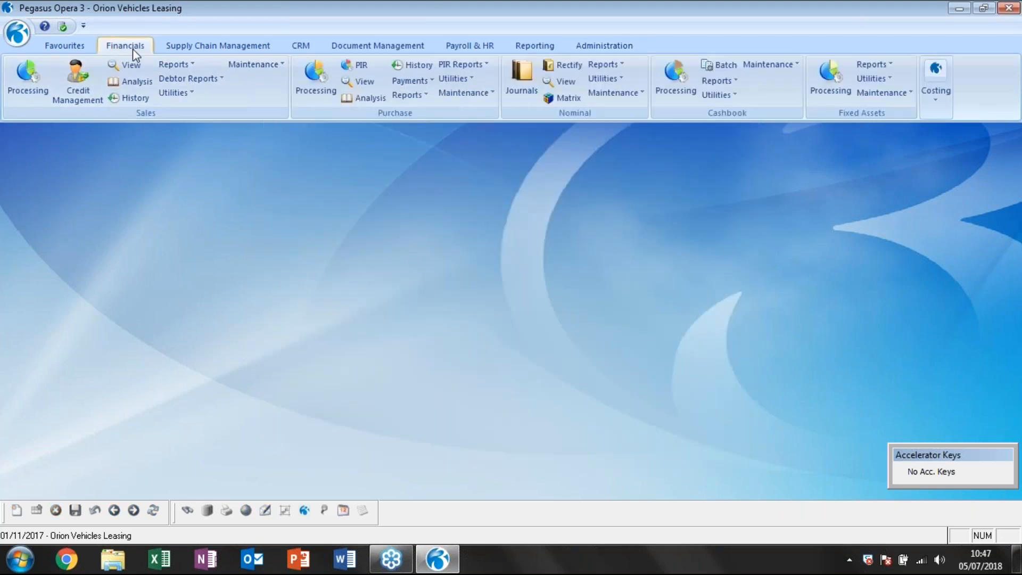
left_click(27, 77)
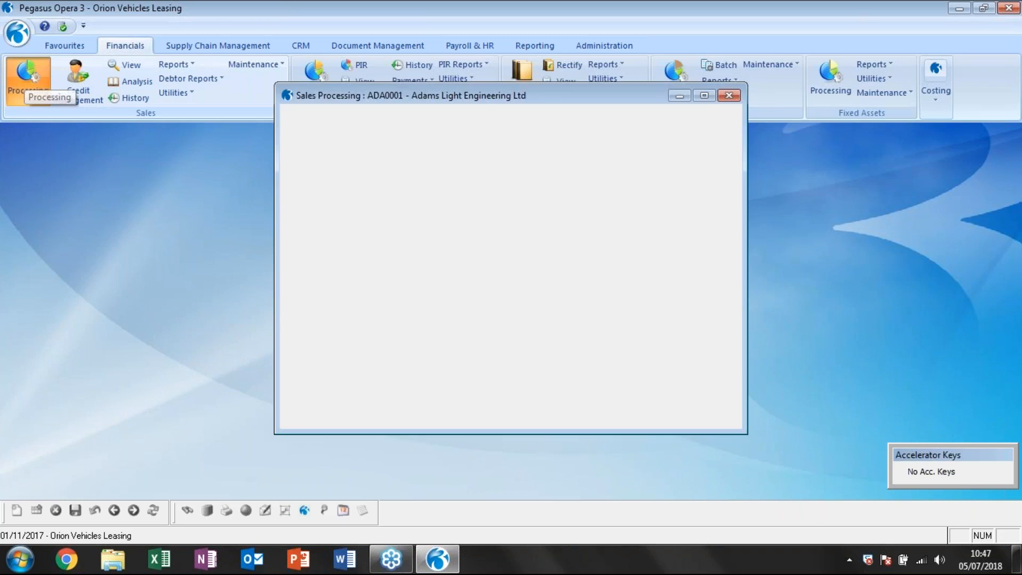
left_click(330, 401)
left_click(367, 416)
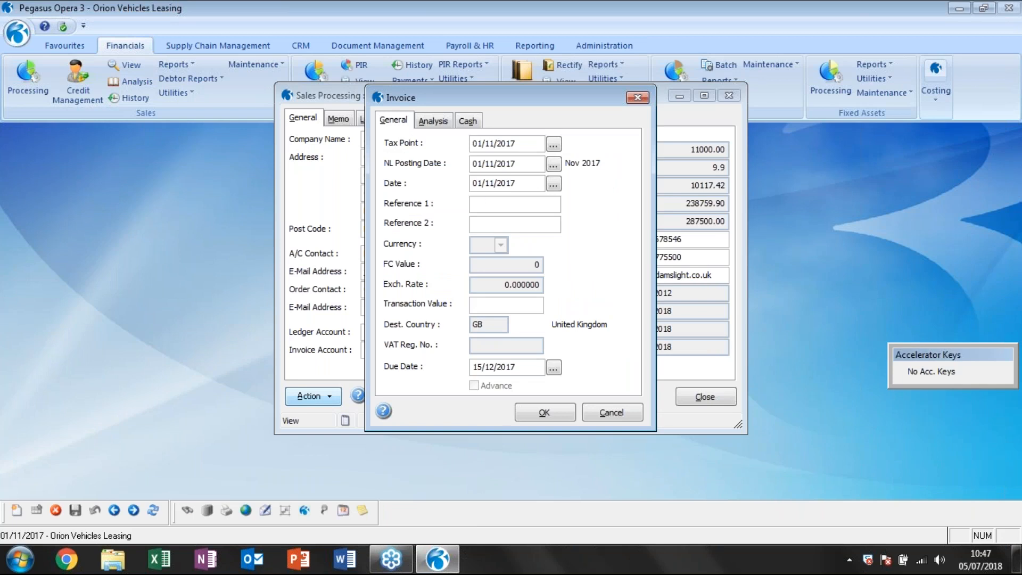
left_click(487, 203)
left_click(589, 330)
type("test1")
key("Tab")
type("test1")
key("Tab")
type("120")
key("Tab")
left_click(554, 412)
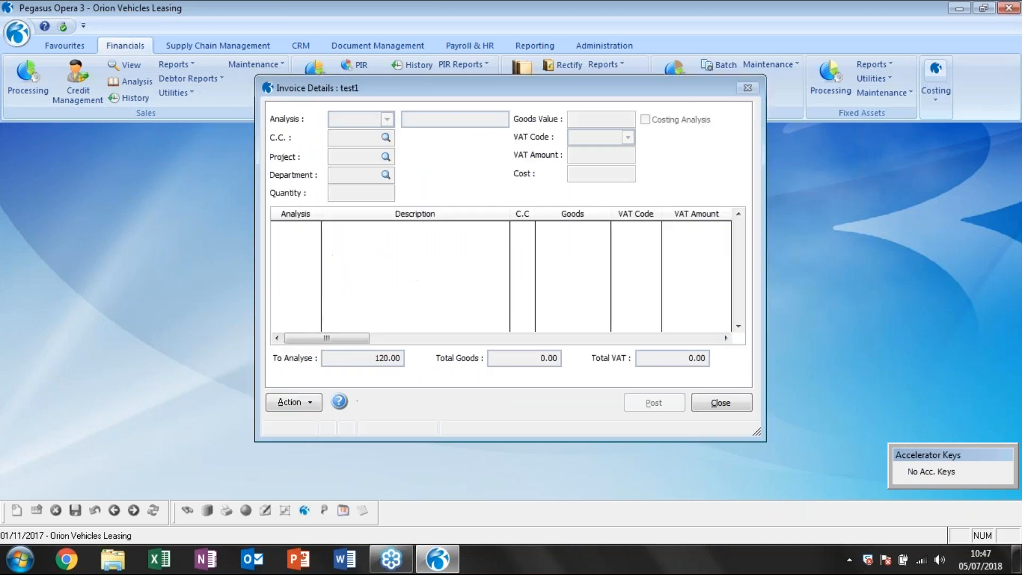
Analyse the invoice to ACCE01 (Lease - Accessories) with a goods value of 100, and post it without capturing a document.
left_click(387, 119)
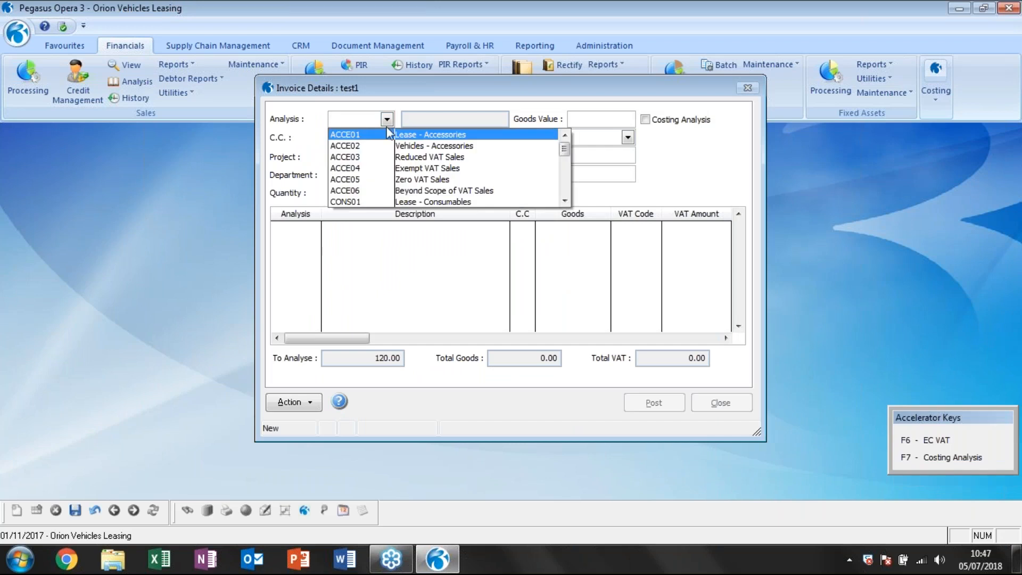
left_click(383, 133)
left_click(597, 120)
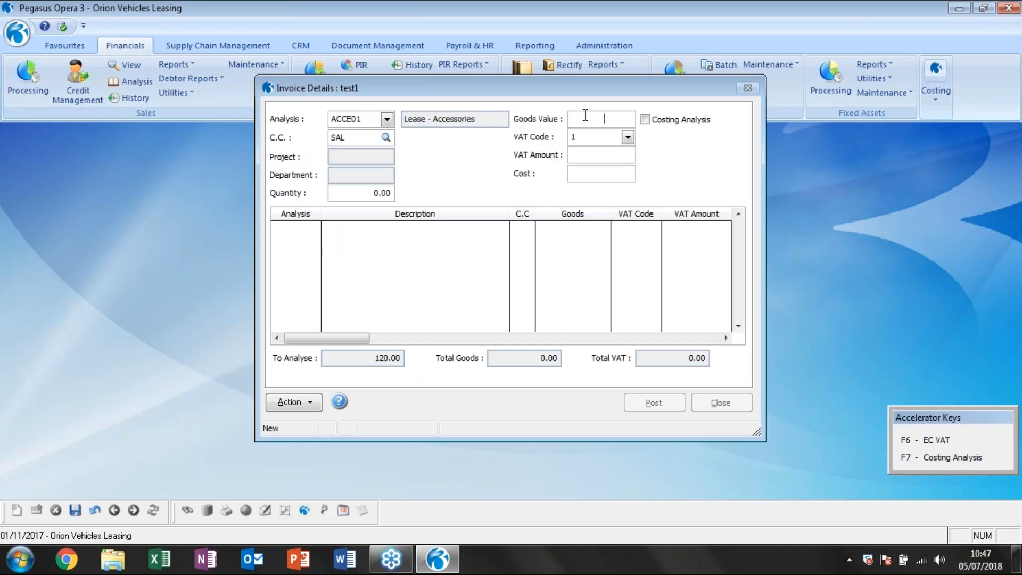
type("100")
key("Return")
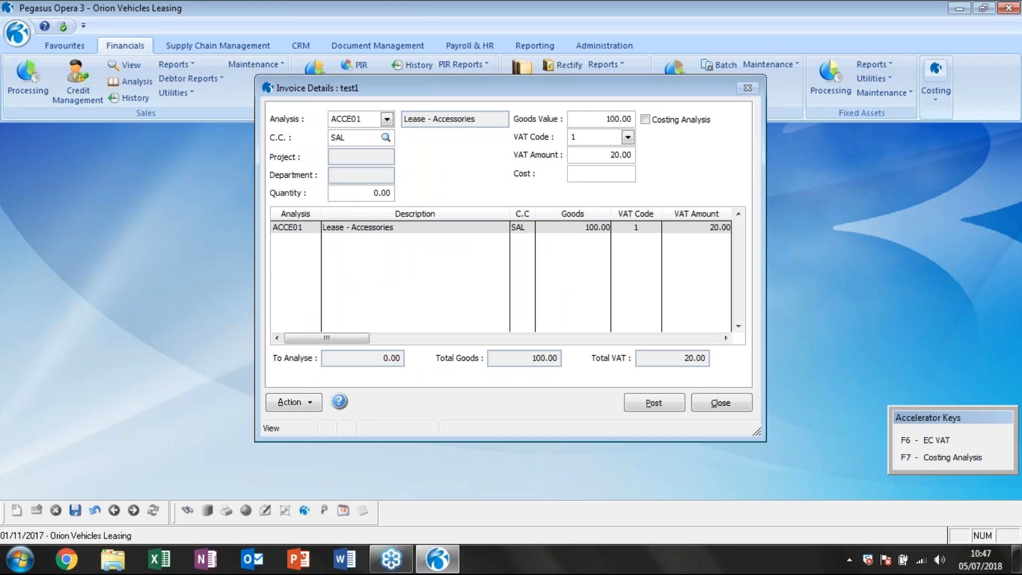
left_click(654, 403)
left_click(543, 413)
left_click(541, 330)
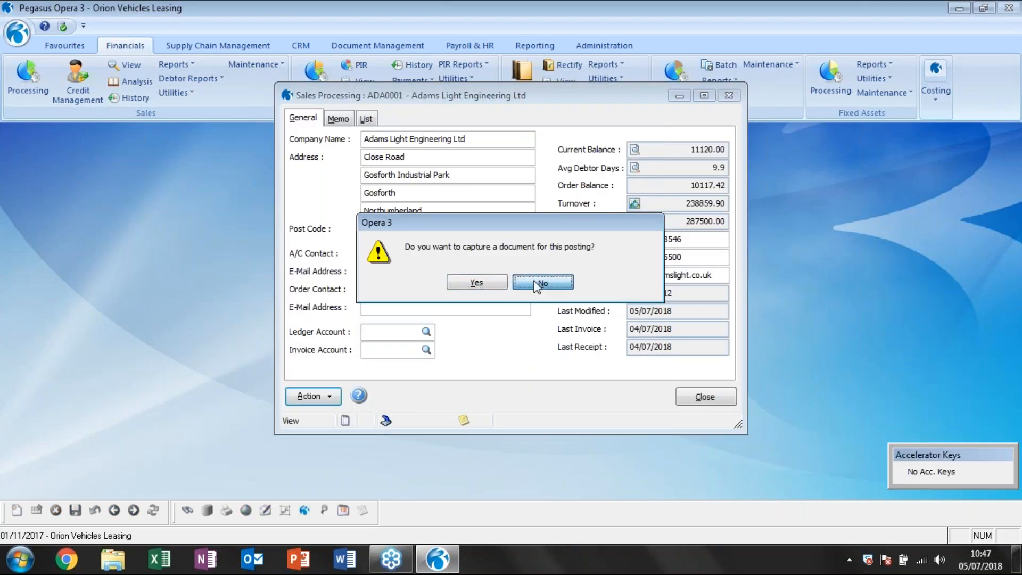
left_click(538, 284)
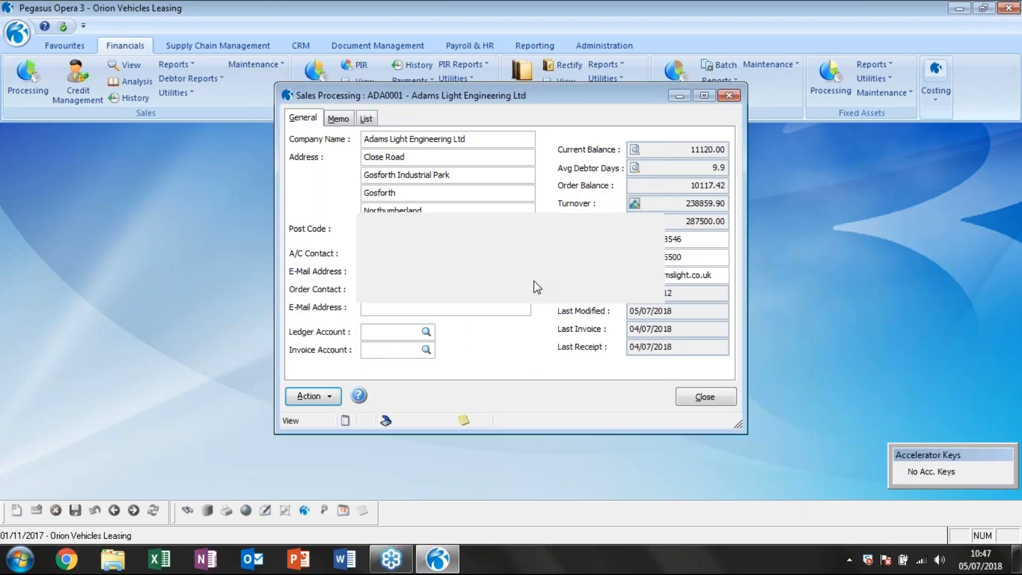
View the account transactions behind Adams Light Engineering's current balance, and locate invoice test1 dated 01/11/2017.
left_click(634, 150)
left_click(488, 358)
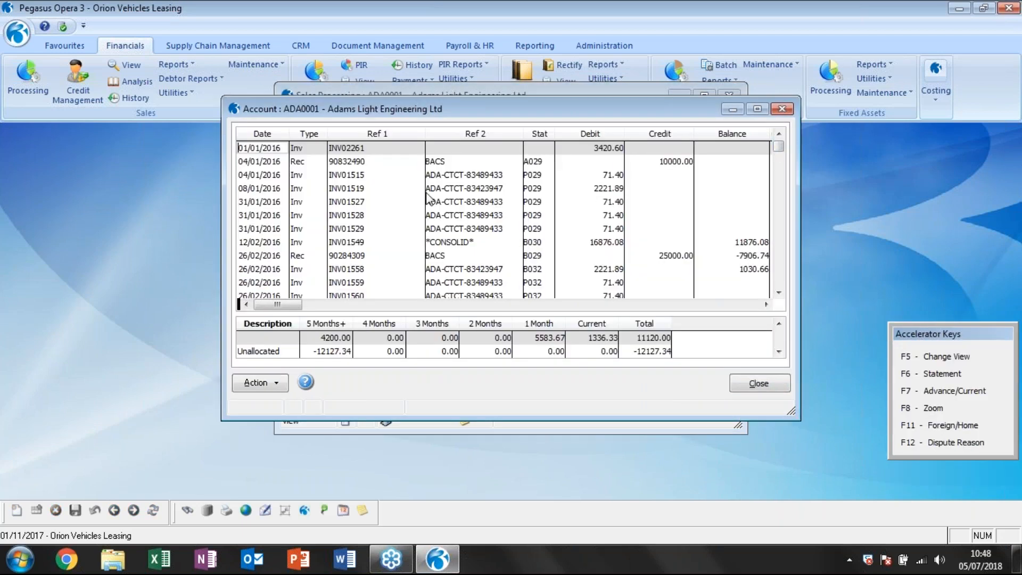
scroll(429, 213, "down", 5)
scroll(429, 212, "down", 15)
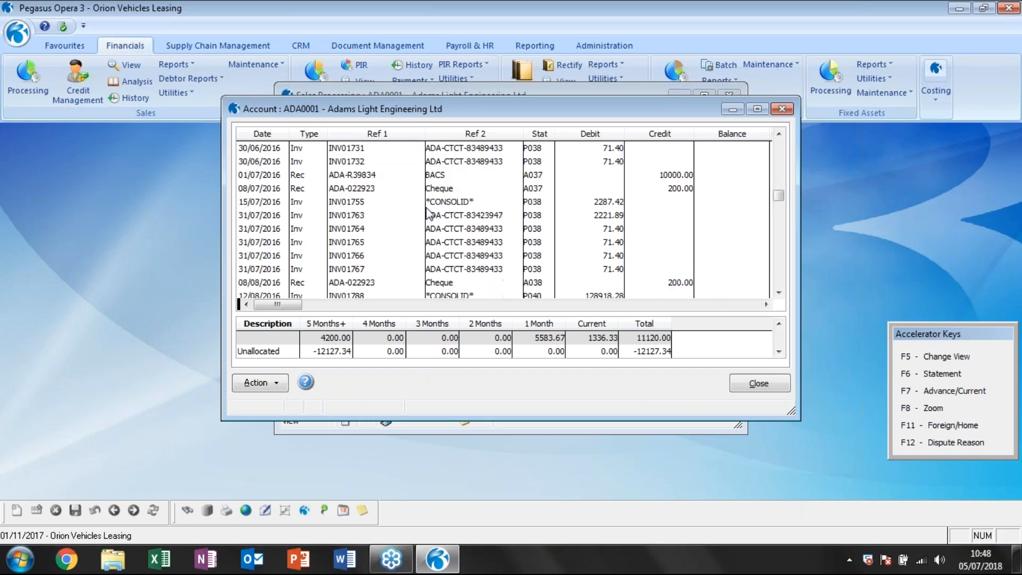
left_click_drag(778, 245, 777, 293)
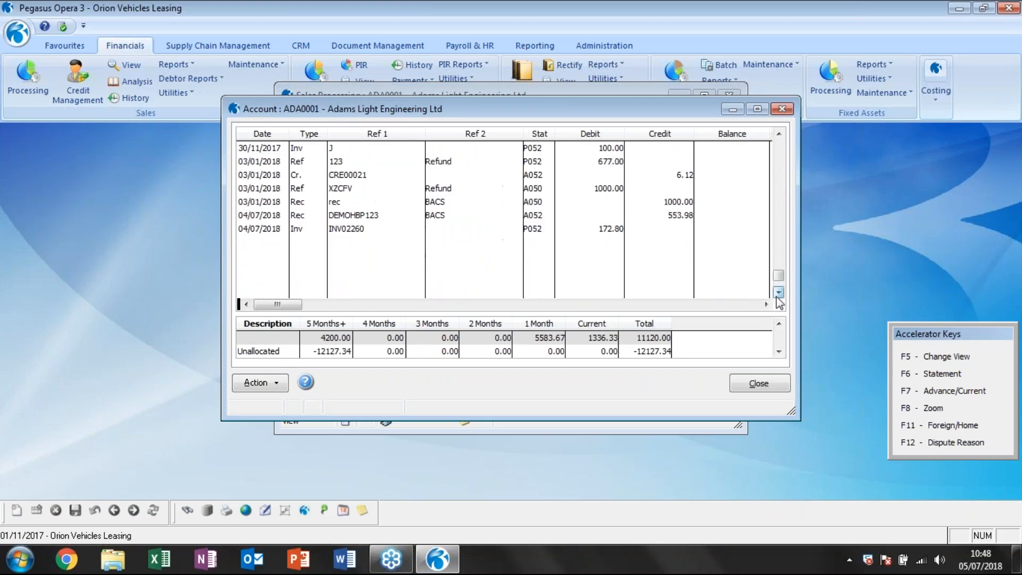
scroll(254, 195, "up", 1)
scroll(256, 199, "up", 1)
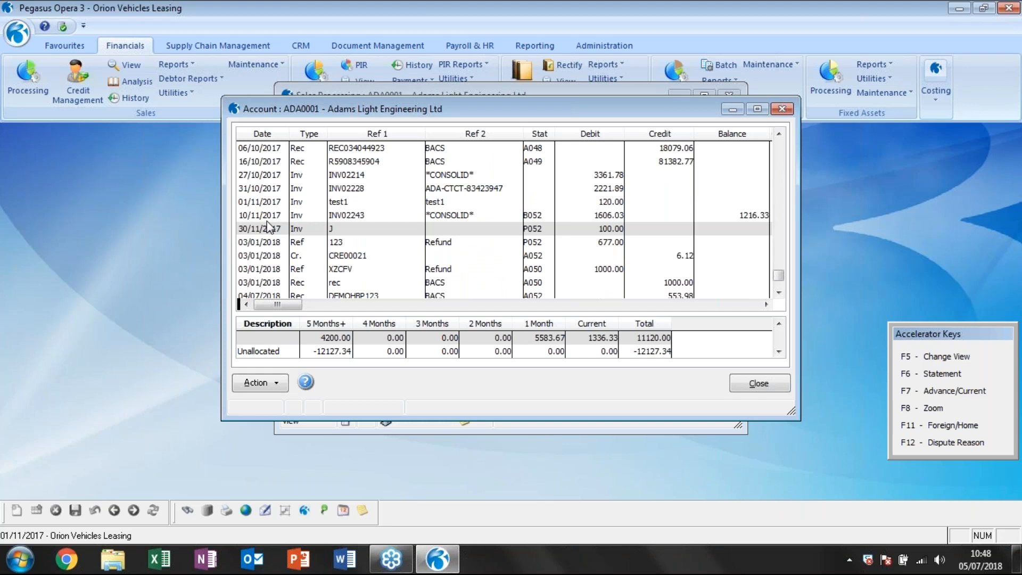
Examine the sales code and nominal account in the analysis of invoice test1, and close the analysis and account views.
double_click(270, 204)
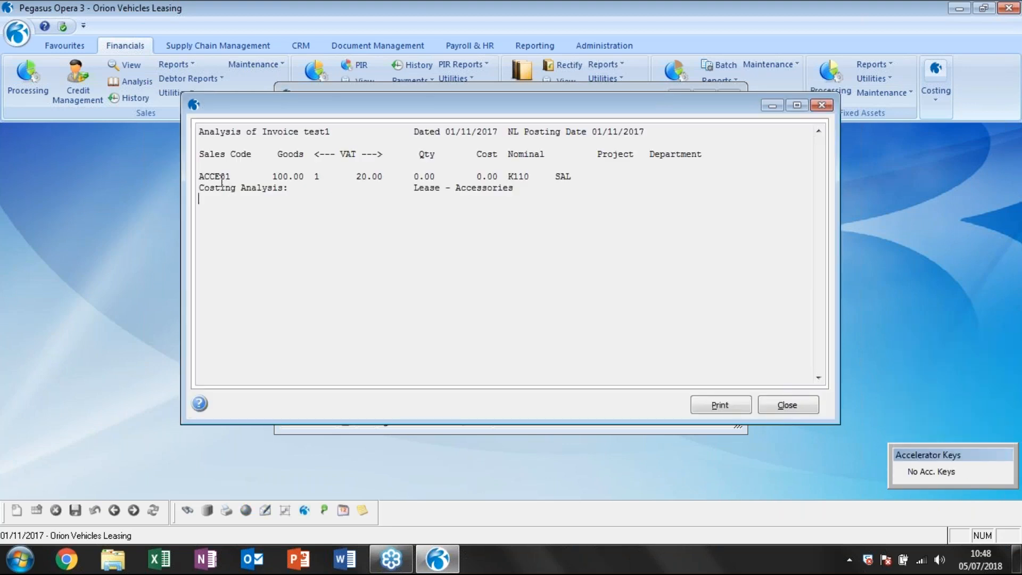
left_click_drag(230, 176, 190, 168)
left_click(510, 177)
left_click_drag(510, 176, 535, 177)
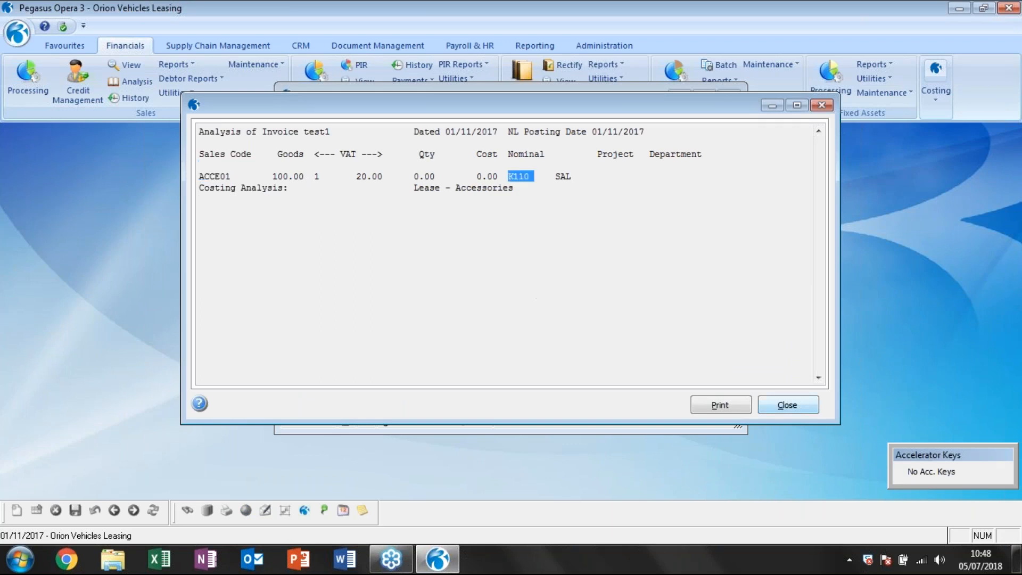
left_click(793, 409)
left_click(761, 383)
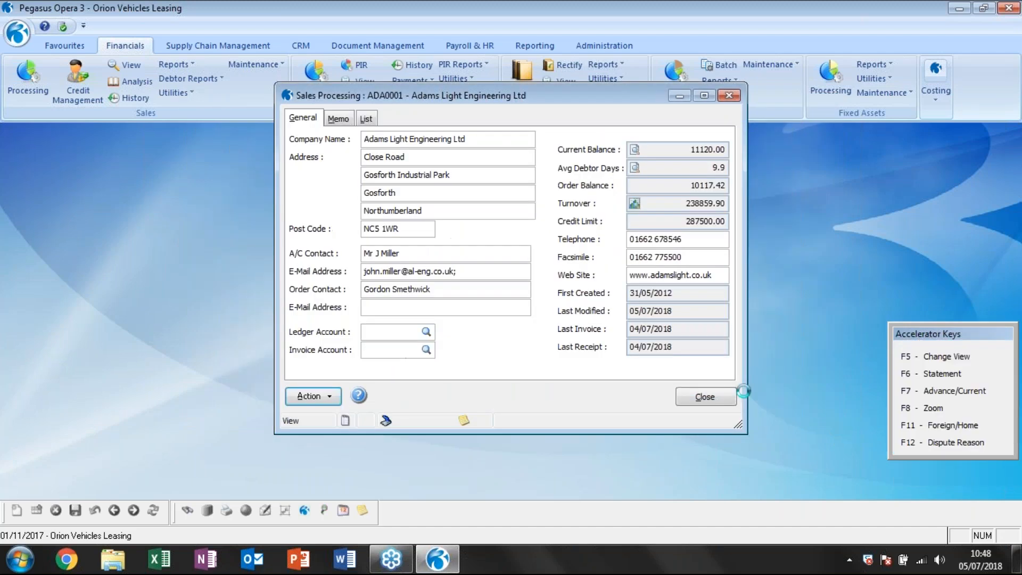
Close the customer record, look up nominal account K110 with the ADM cost centre, and view its transactions.
left_click(708, 396)
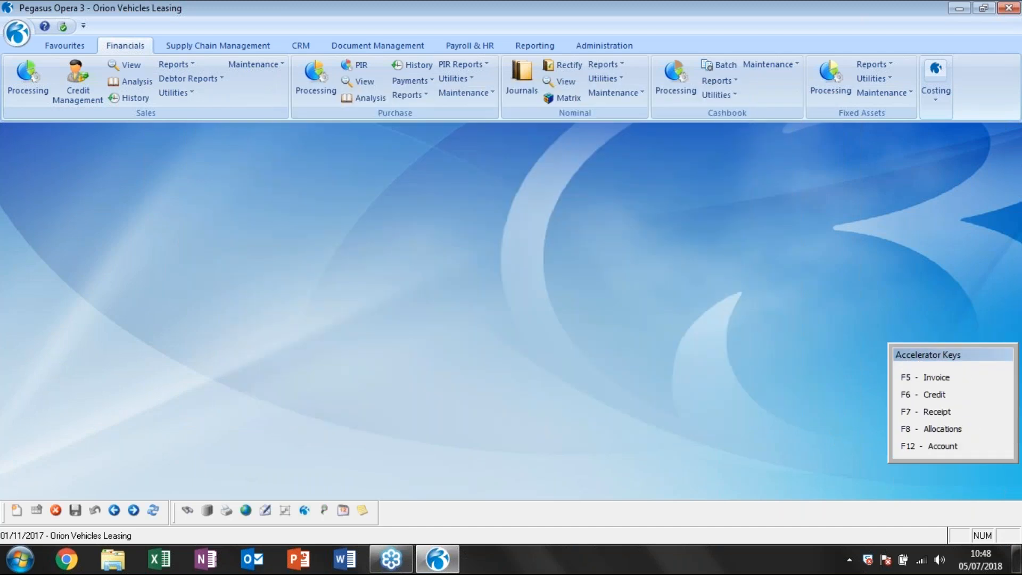
left_click(616, 92)
left_click(641, 114)
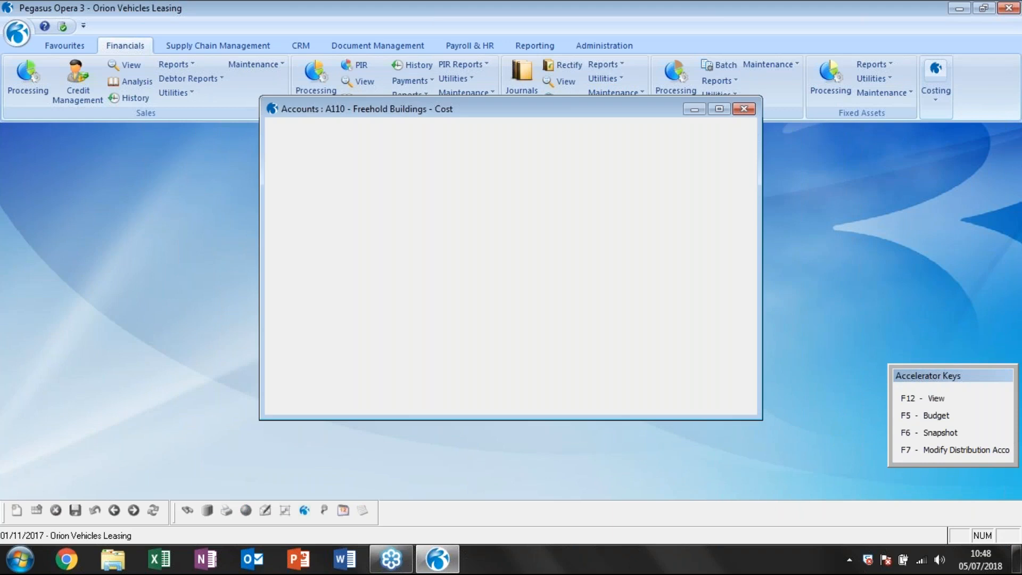
type("k110")
left_click(521, 387)
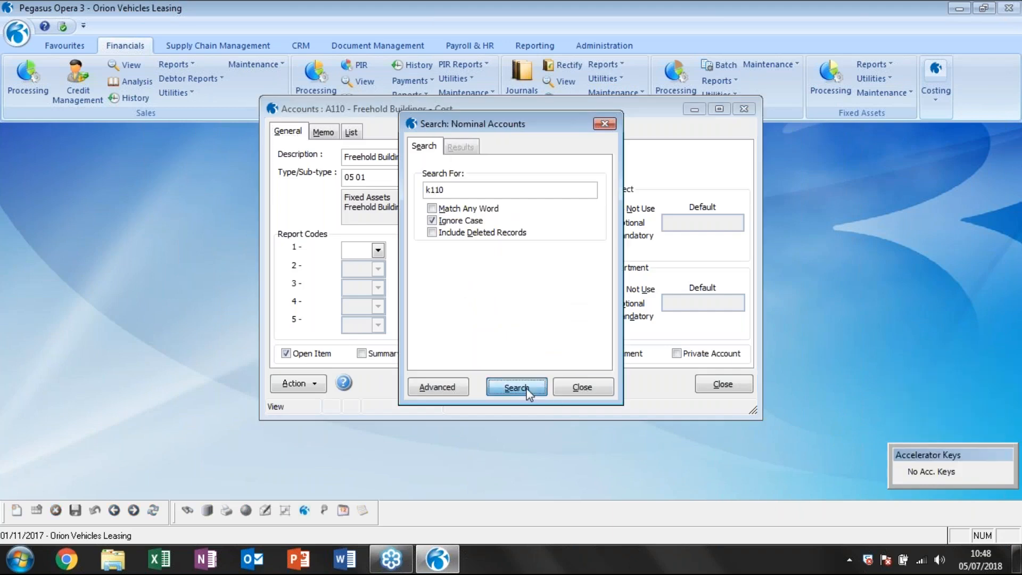
double_click(455, 201)
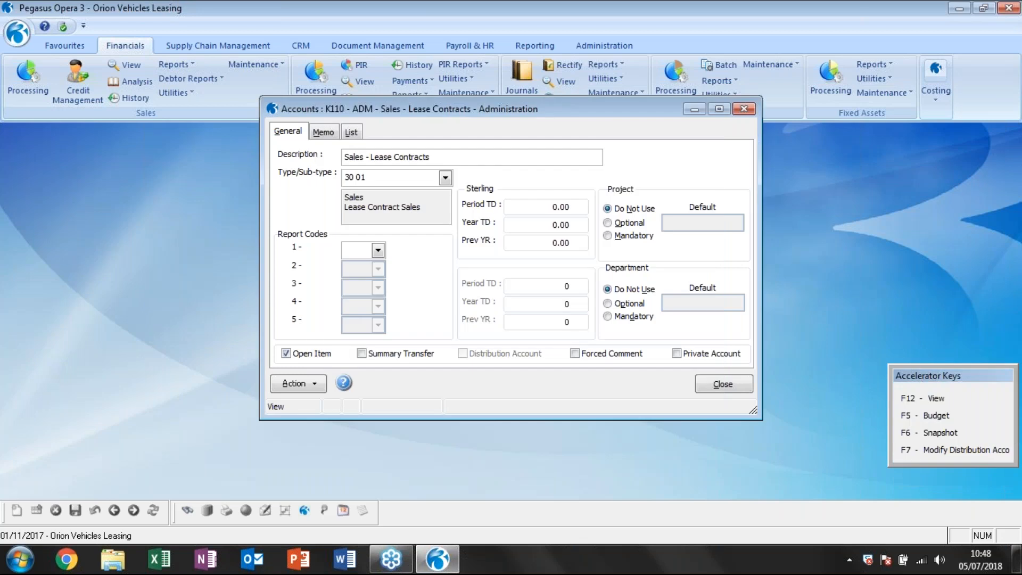
left_click(298, 384)
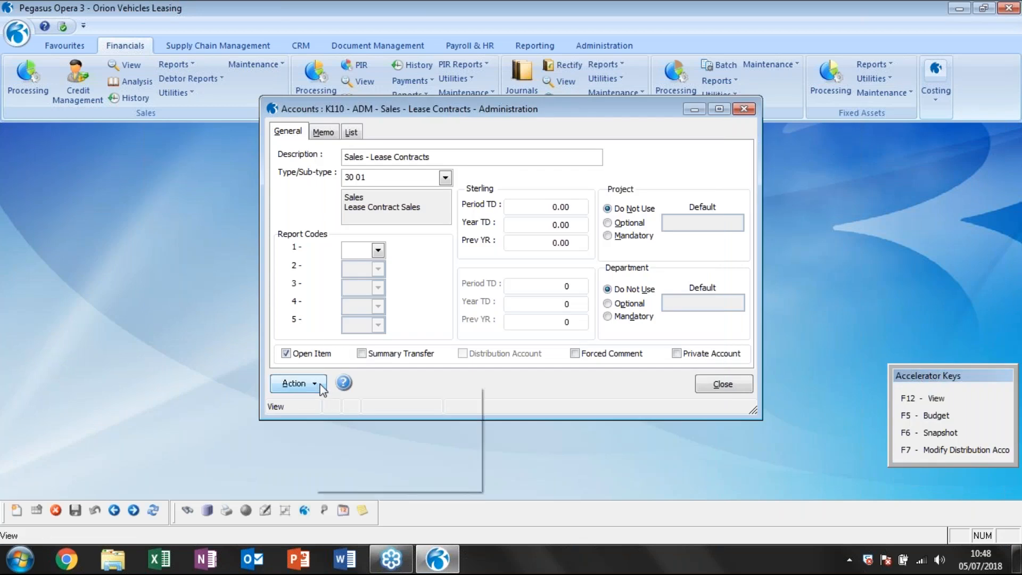
left_click(336, 393)
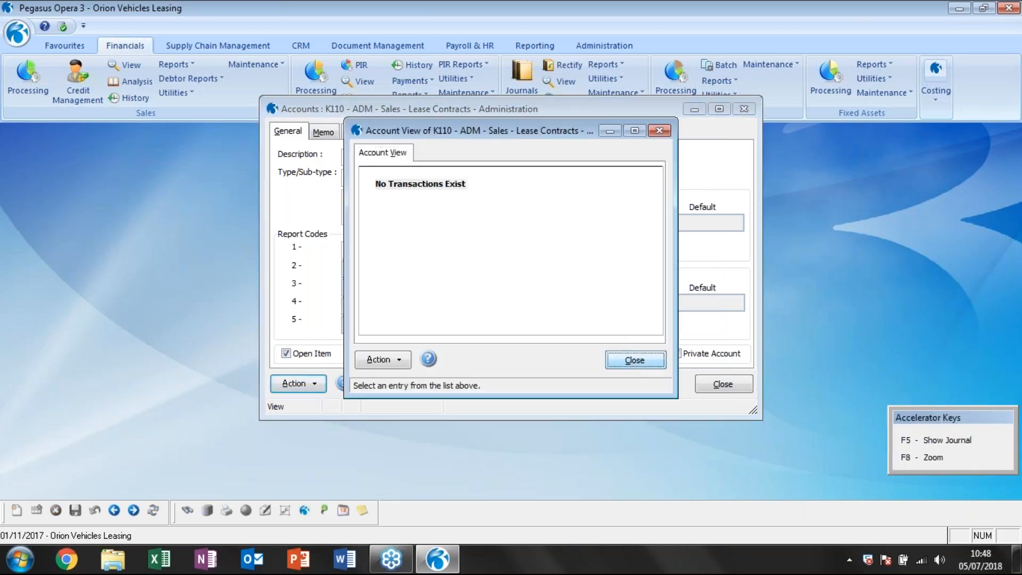
left_click(635, 359)
View the 2017/11 transactions of nominal account K110 Sales - Lease Contracts without a cost centre, and close the account.
left_click(298, 384)
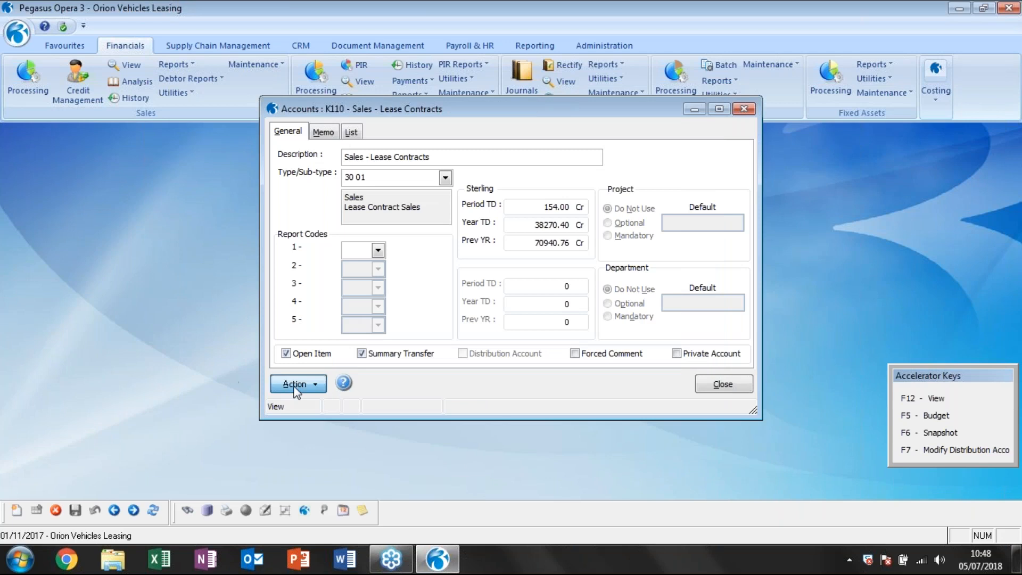
left_click(319, 392)
double_click(441, 256)
left_click(452, 187)
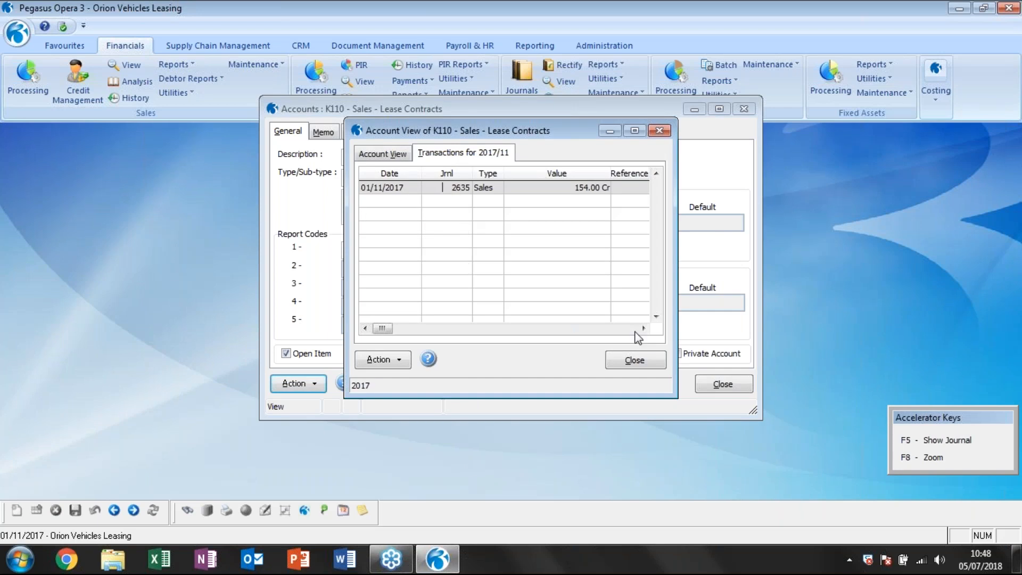
left_click(639, 363)
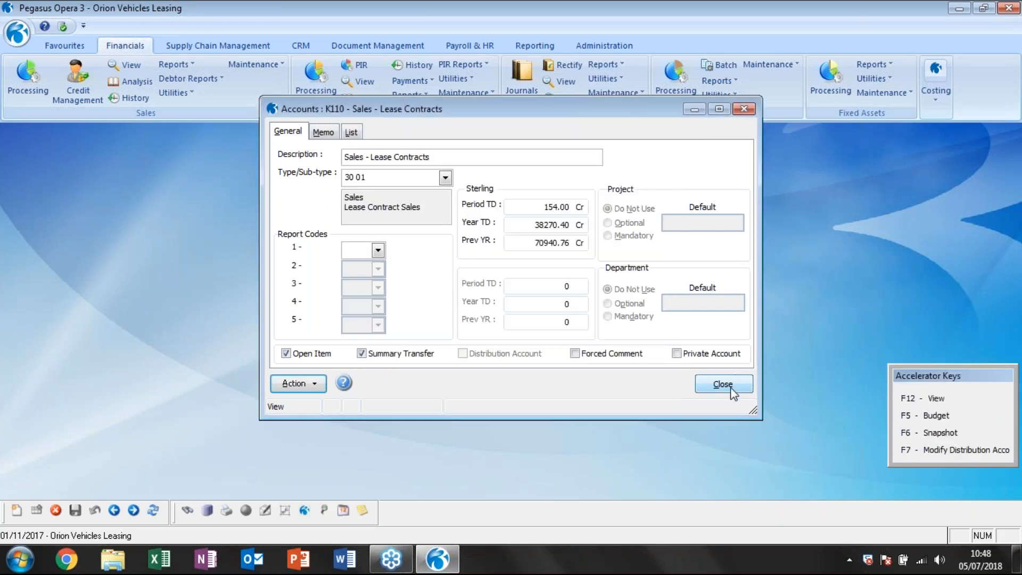
left_click(735, 380)
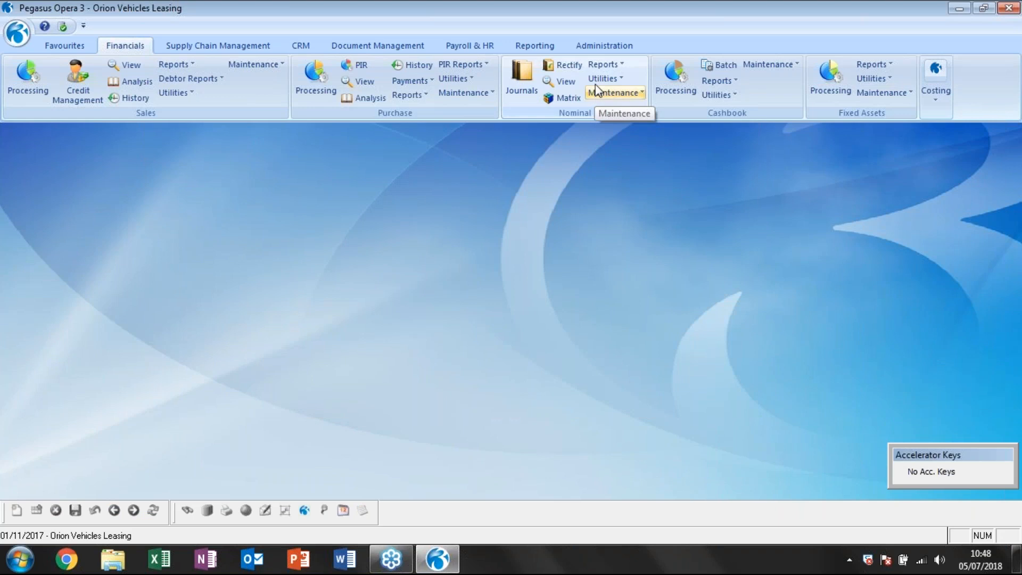
Publish the nominal Audit Trail to screen in the standard report layout, with Sales as the only source module.
left_click(603, 65)
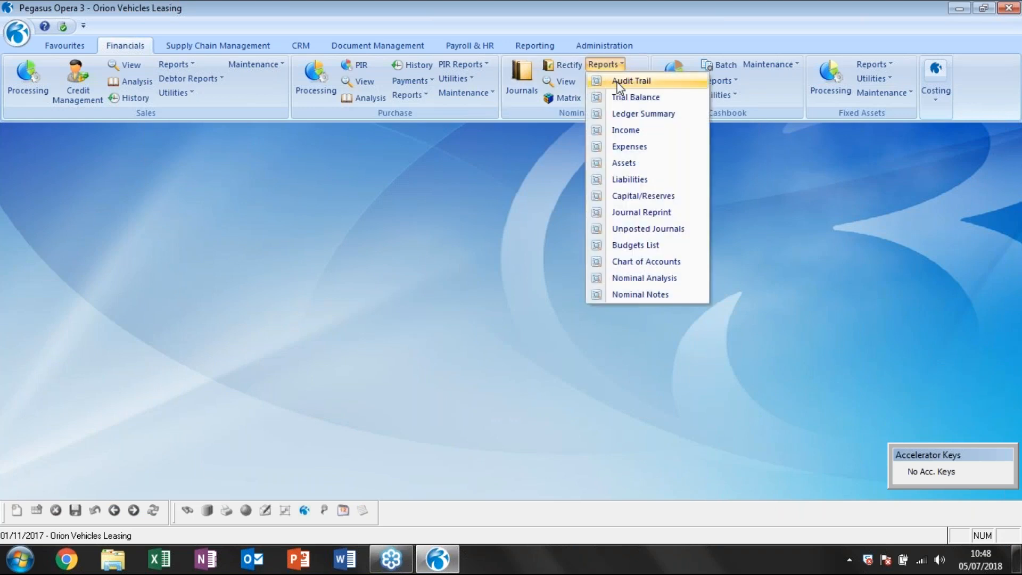
left_click(618, 82)
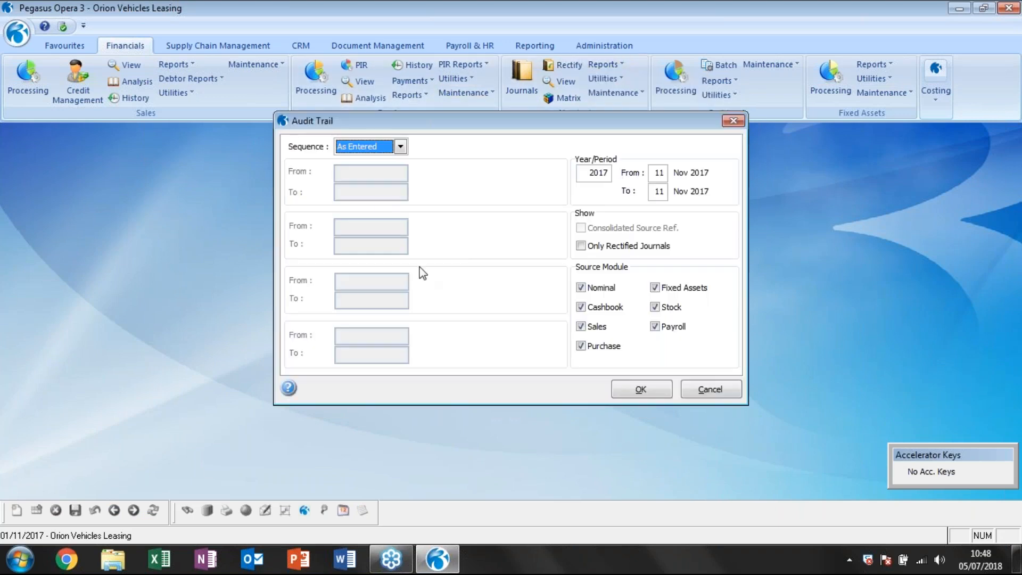
left_click(581, 307)
left_click(580, 287)
left_click(581, 346)
left_click(654, 288)
left_click(655, 307)
left_click(654, 326)
left_click(644, 390)
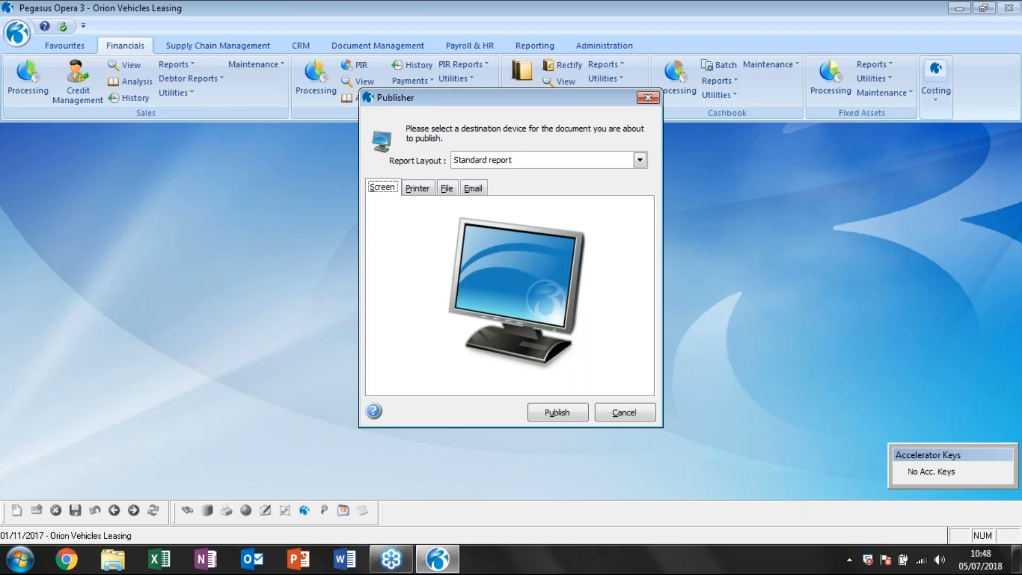
left_click(556, 418)
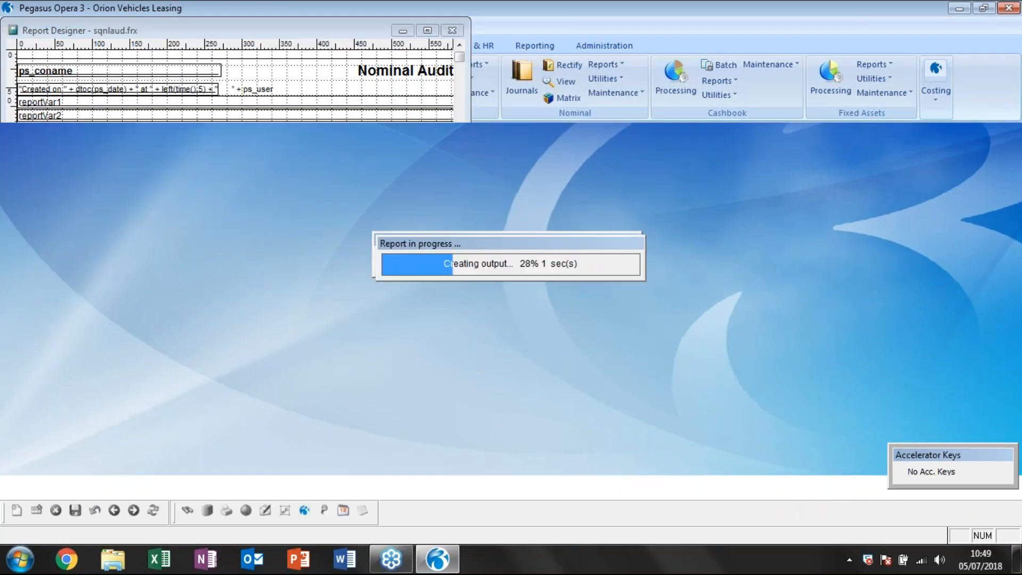
Examine the nominal postings for invoice test1 on the last two pages of the audit trail, and close the preview.
scroll(518, 335, "down", 3)
scroll(517, 335, "down", 2)
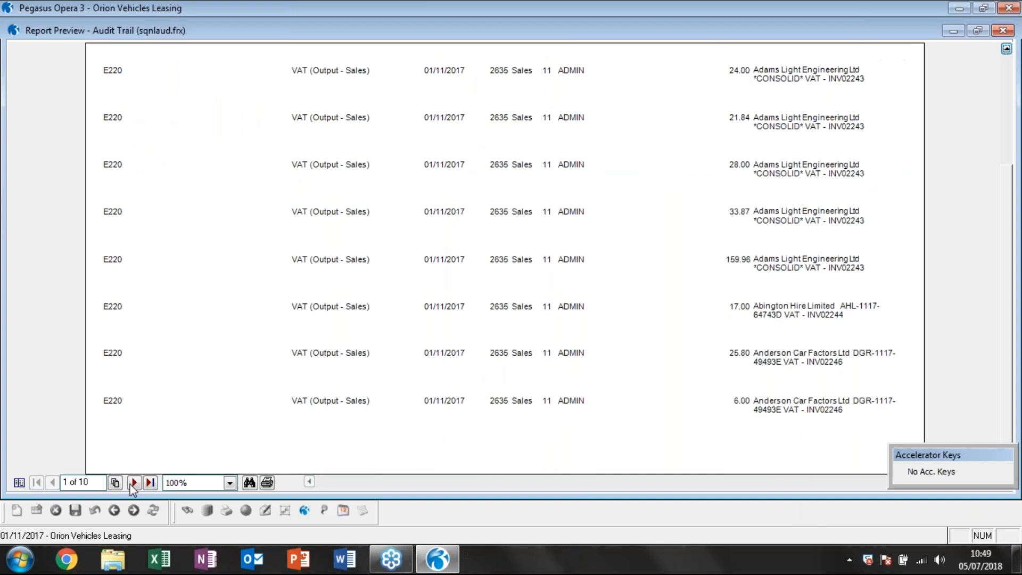
left_click(151, 482)
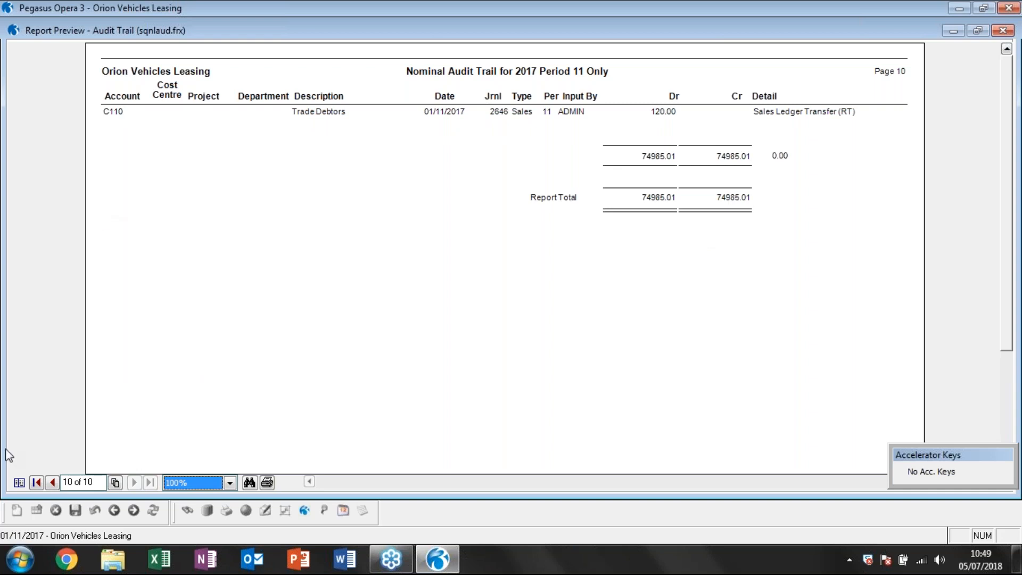
left_click(52, 483)
scroll(284, 320, "down", 3)
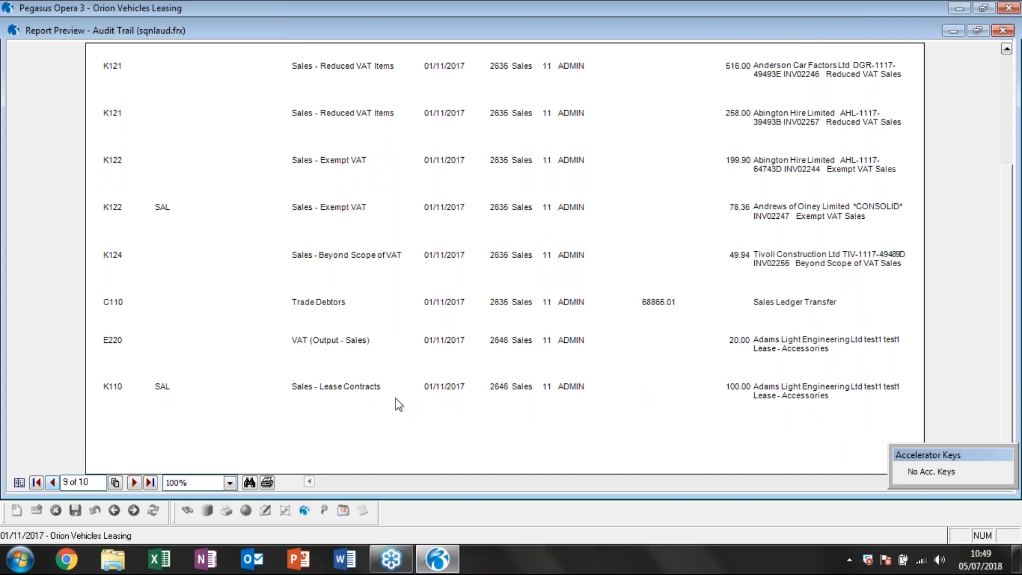
key("Escape")
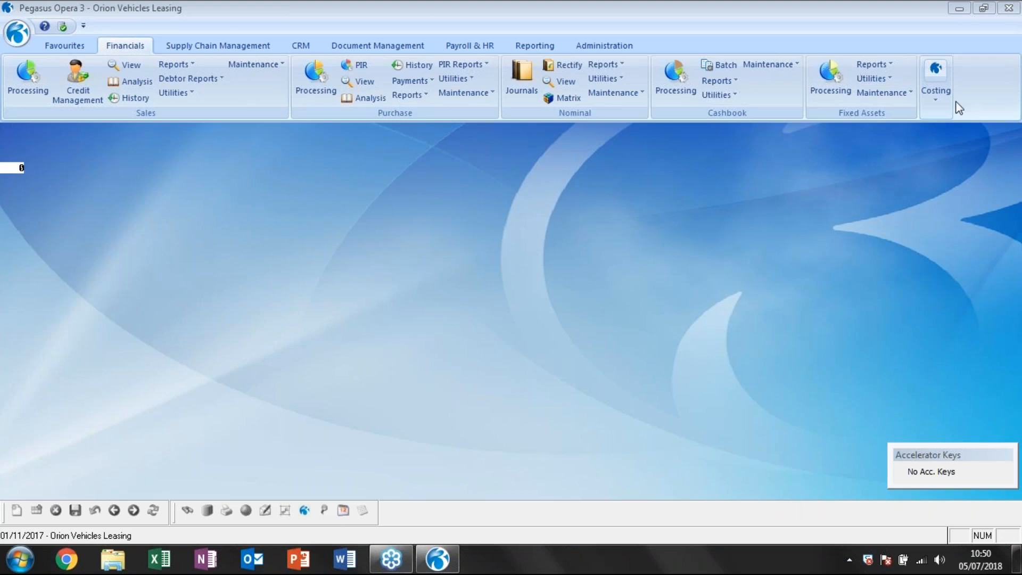
Switch to GoToWebinar and end the webinar for all attendees.
left_click(1011, 40)
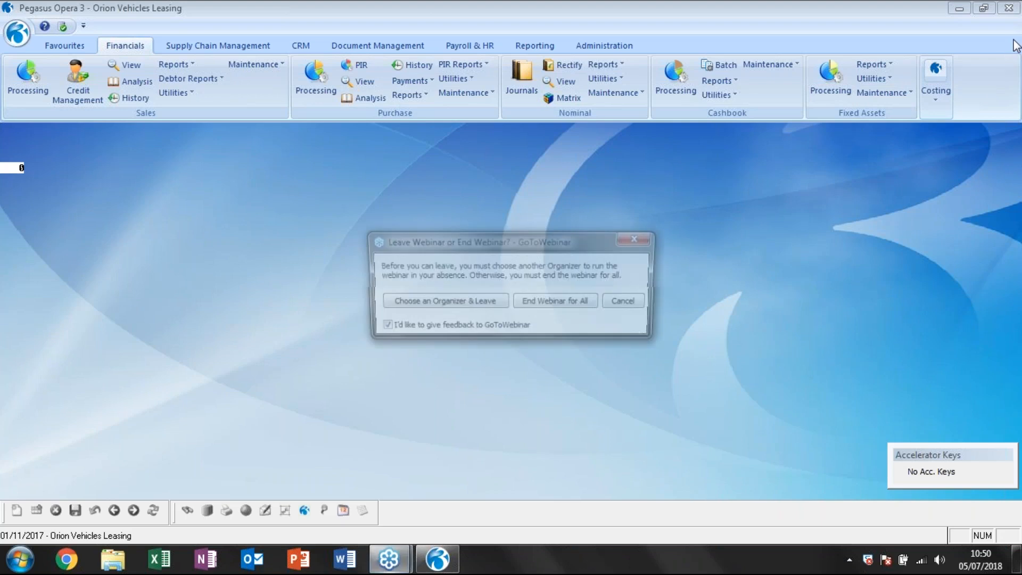
left_click(472, 300)
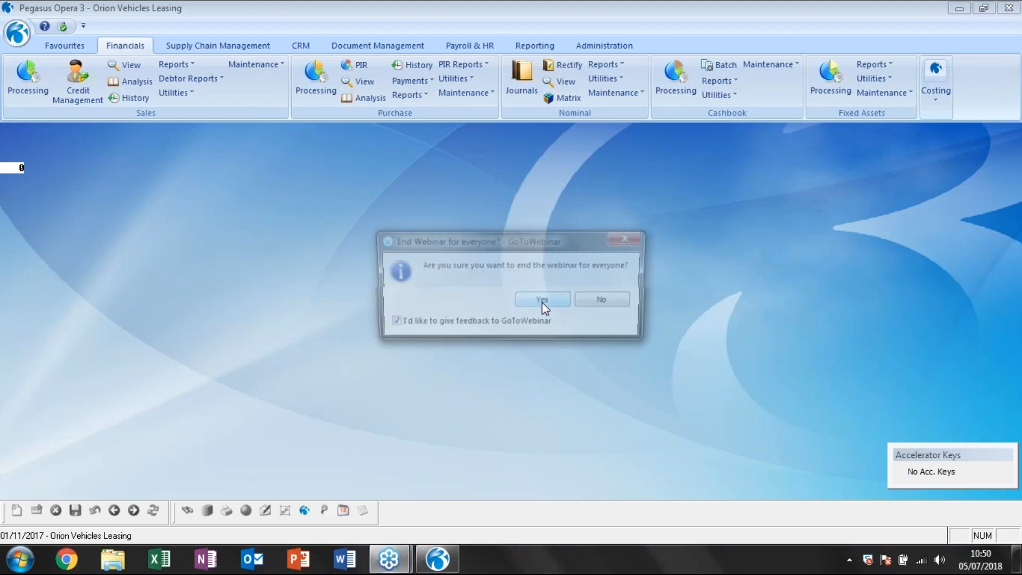
left_click(541, 301)
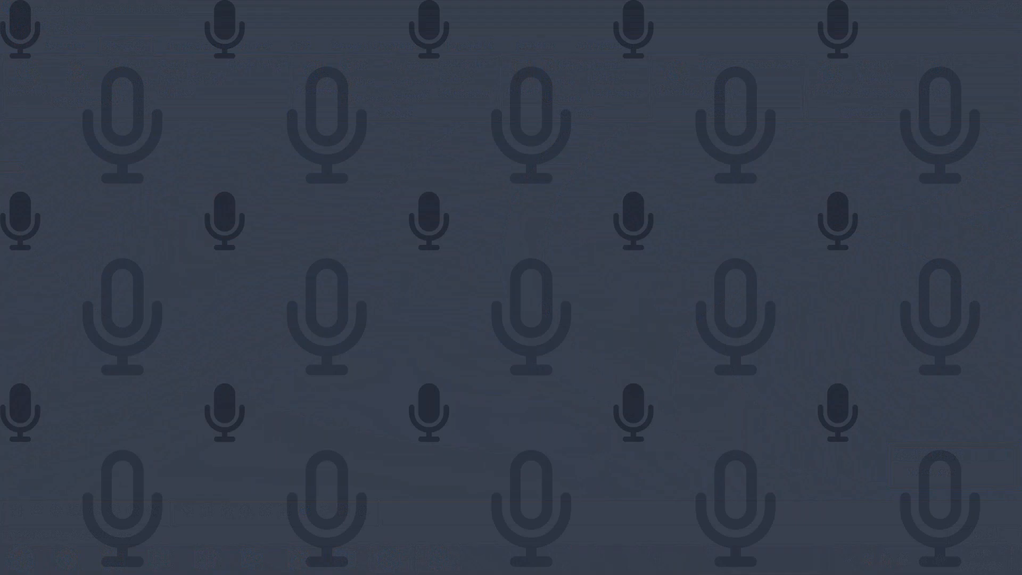